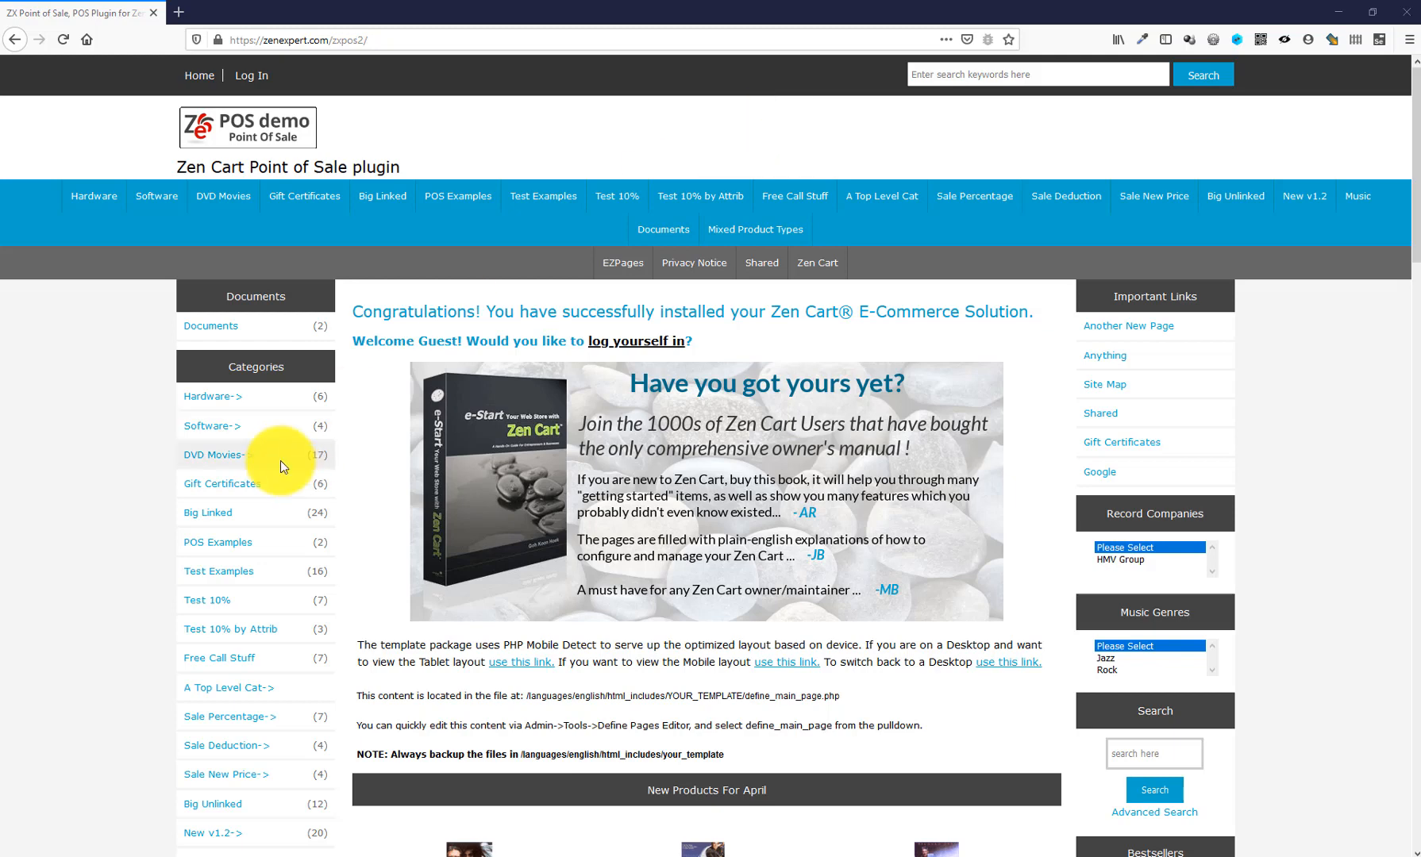
- Add The Wheel Of Time Linked from Software to the storefront cart and proceed to checkout
click(217, 436)
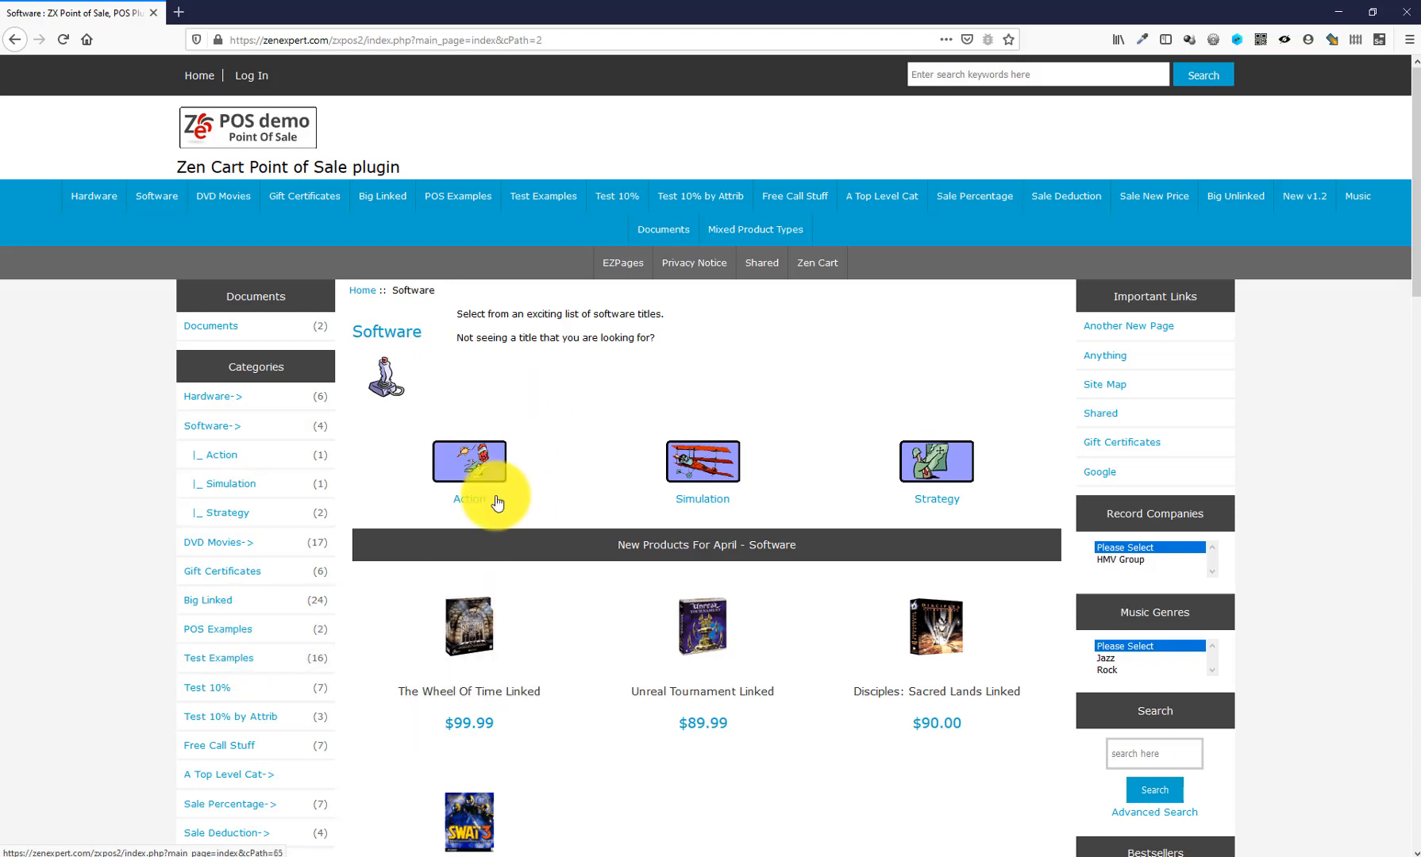
click(470, 635)
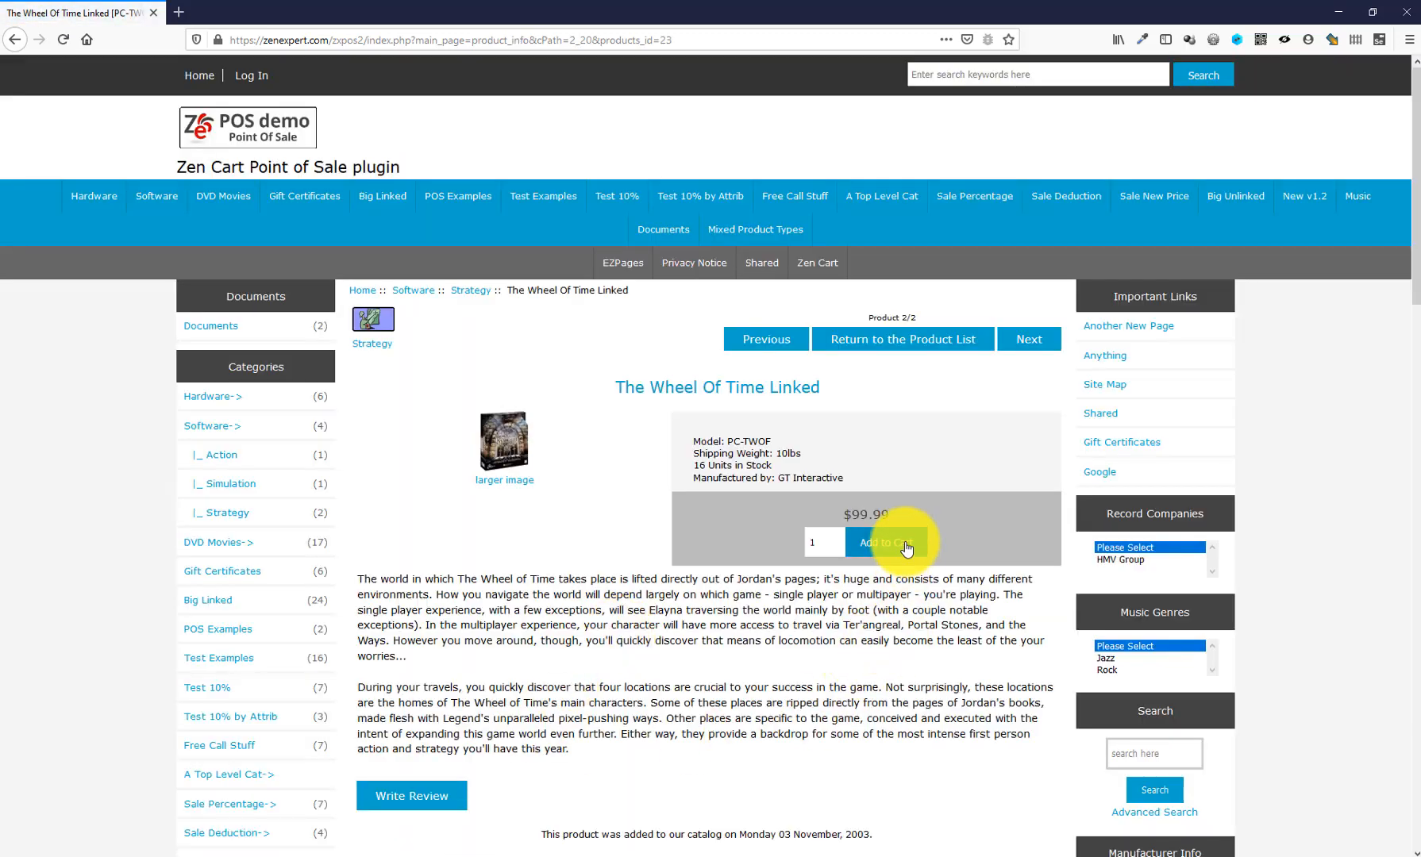
click(906, 547)
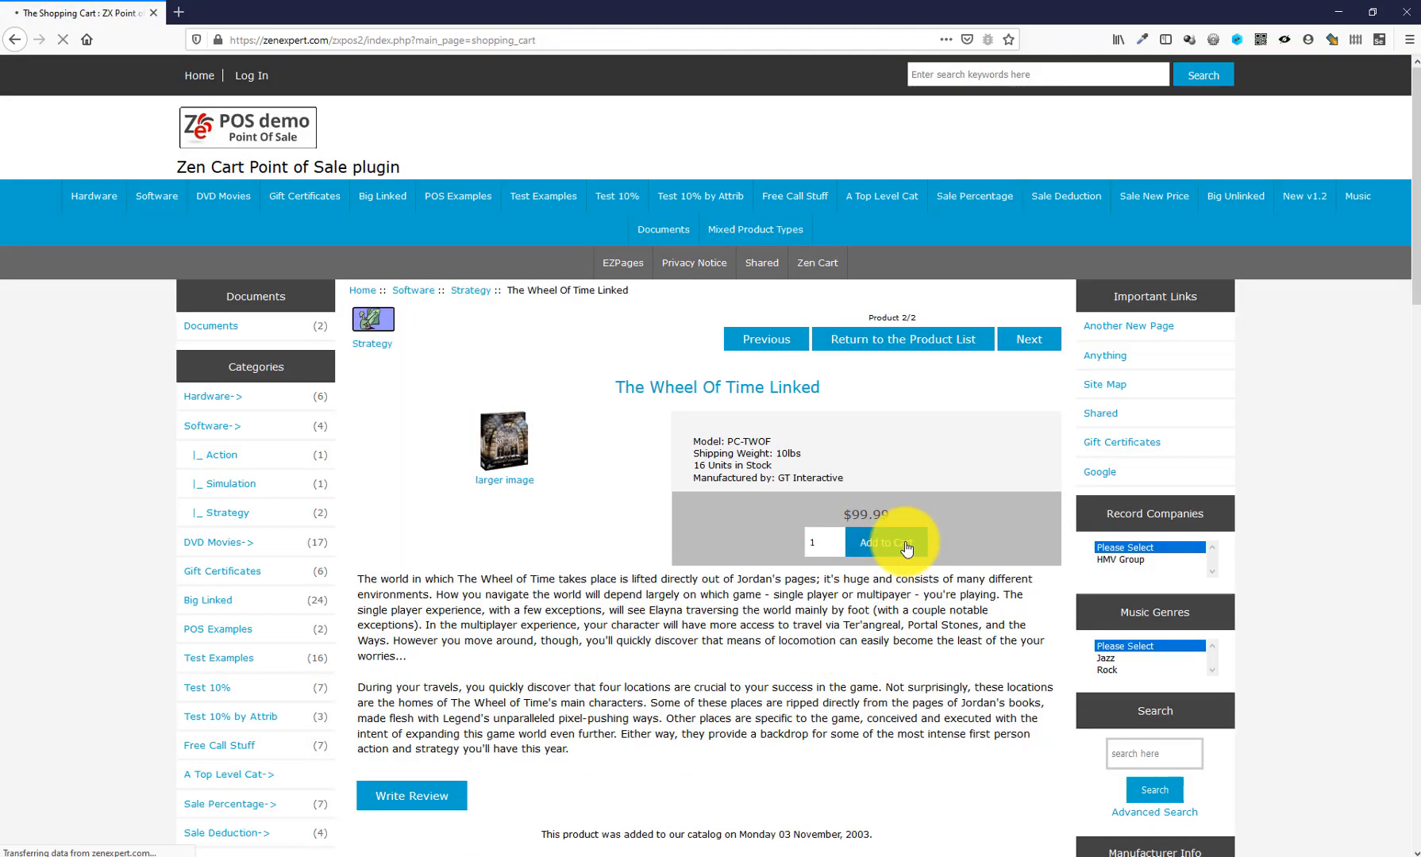
click(1024, 591)
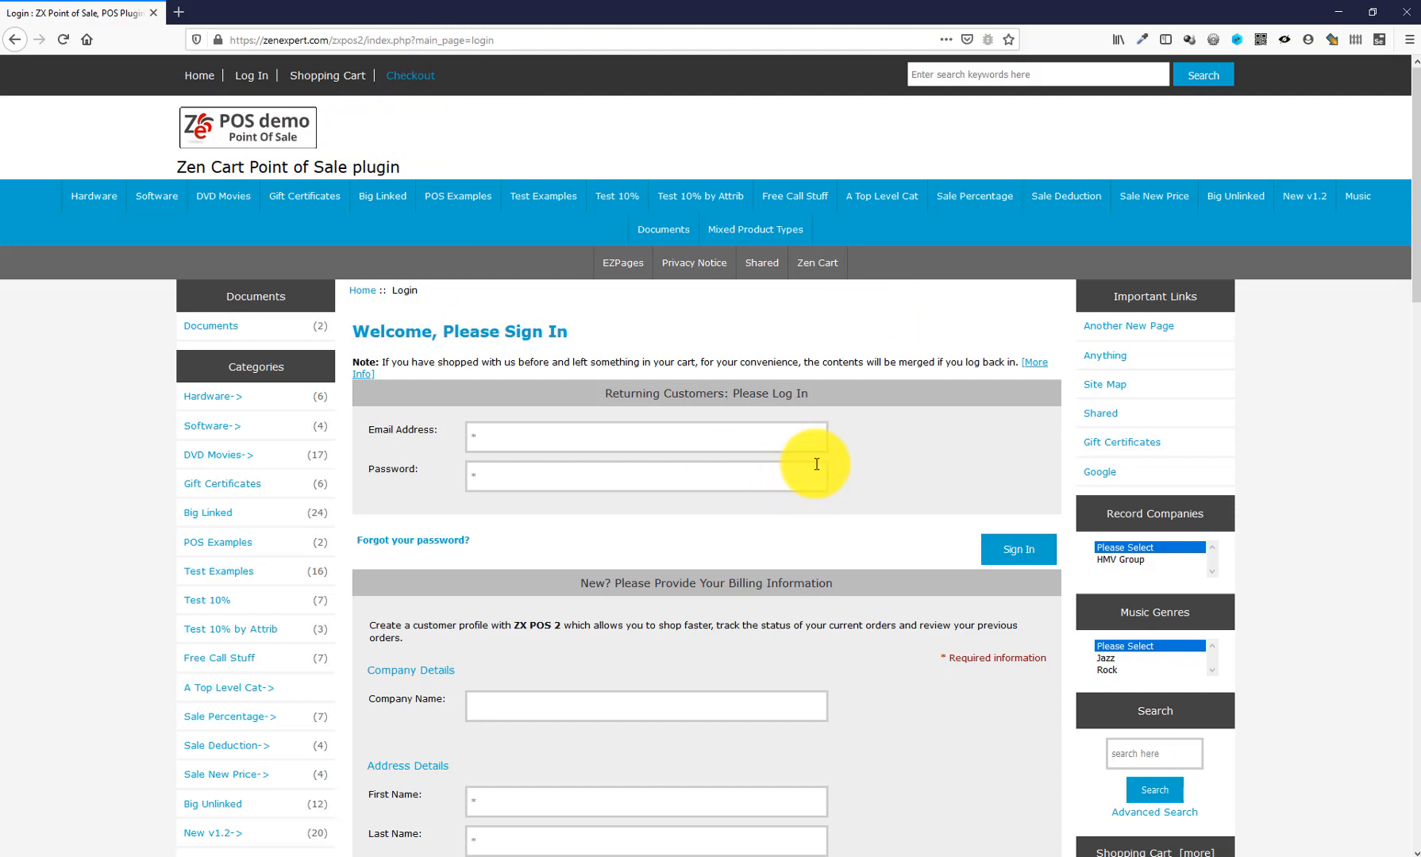
- Return to the shopping cart and delete The Wheel Of Time Linked, leaving it empty
click(338, 77)
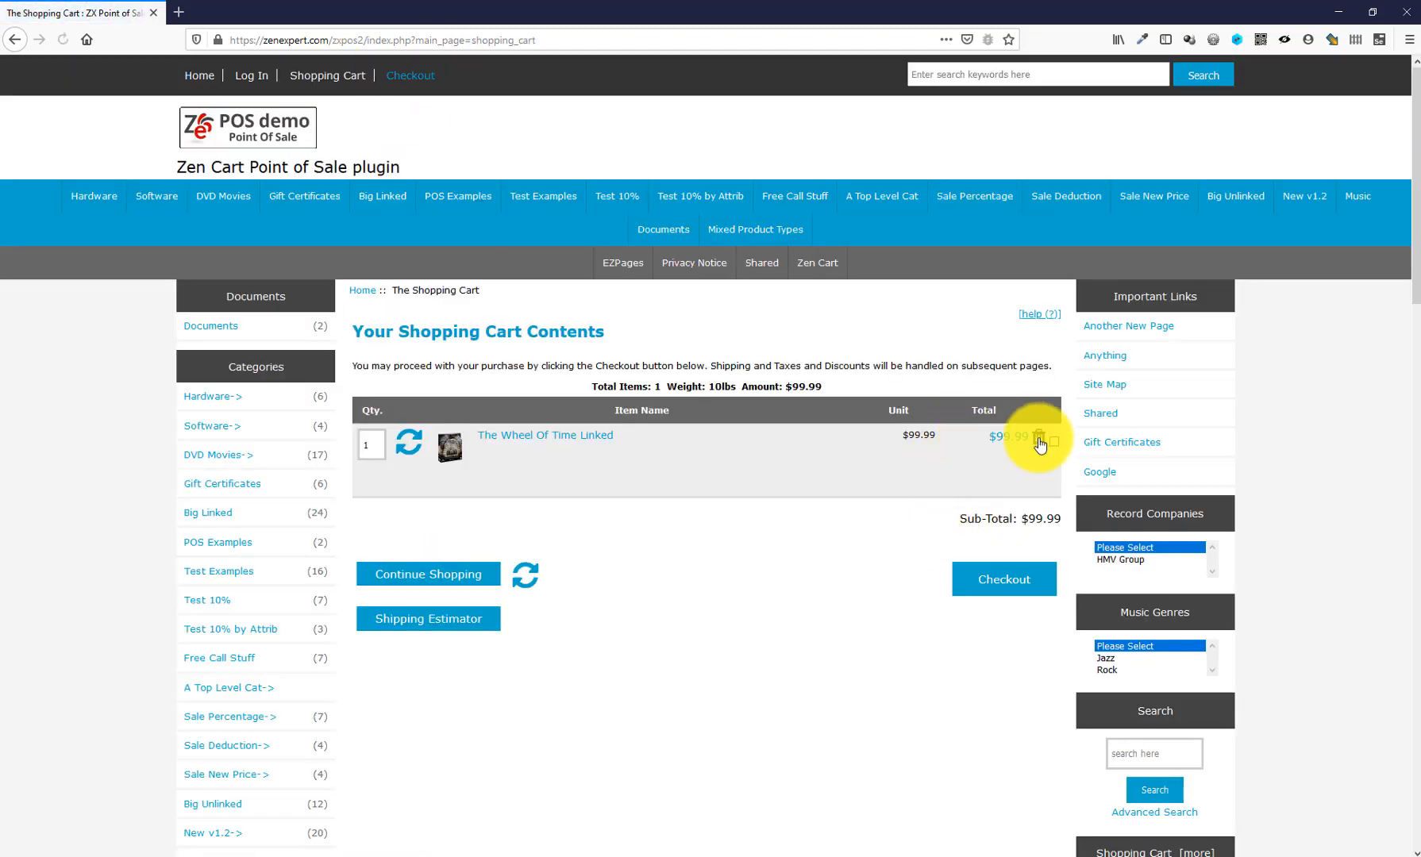
click(1040, 440)
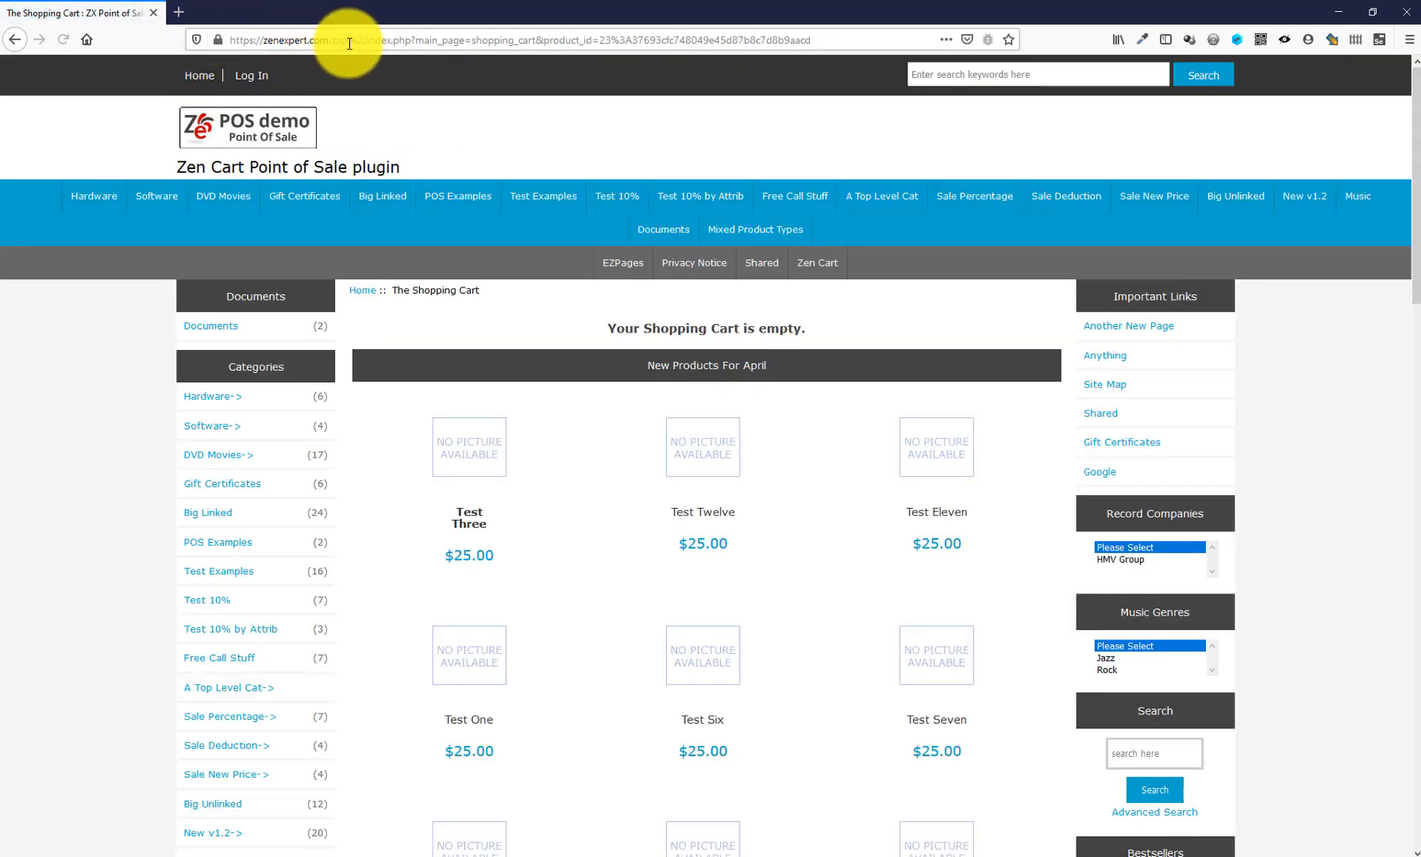
drag(371, 39, 888, 80)
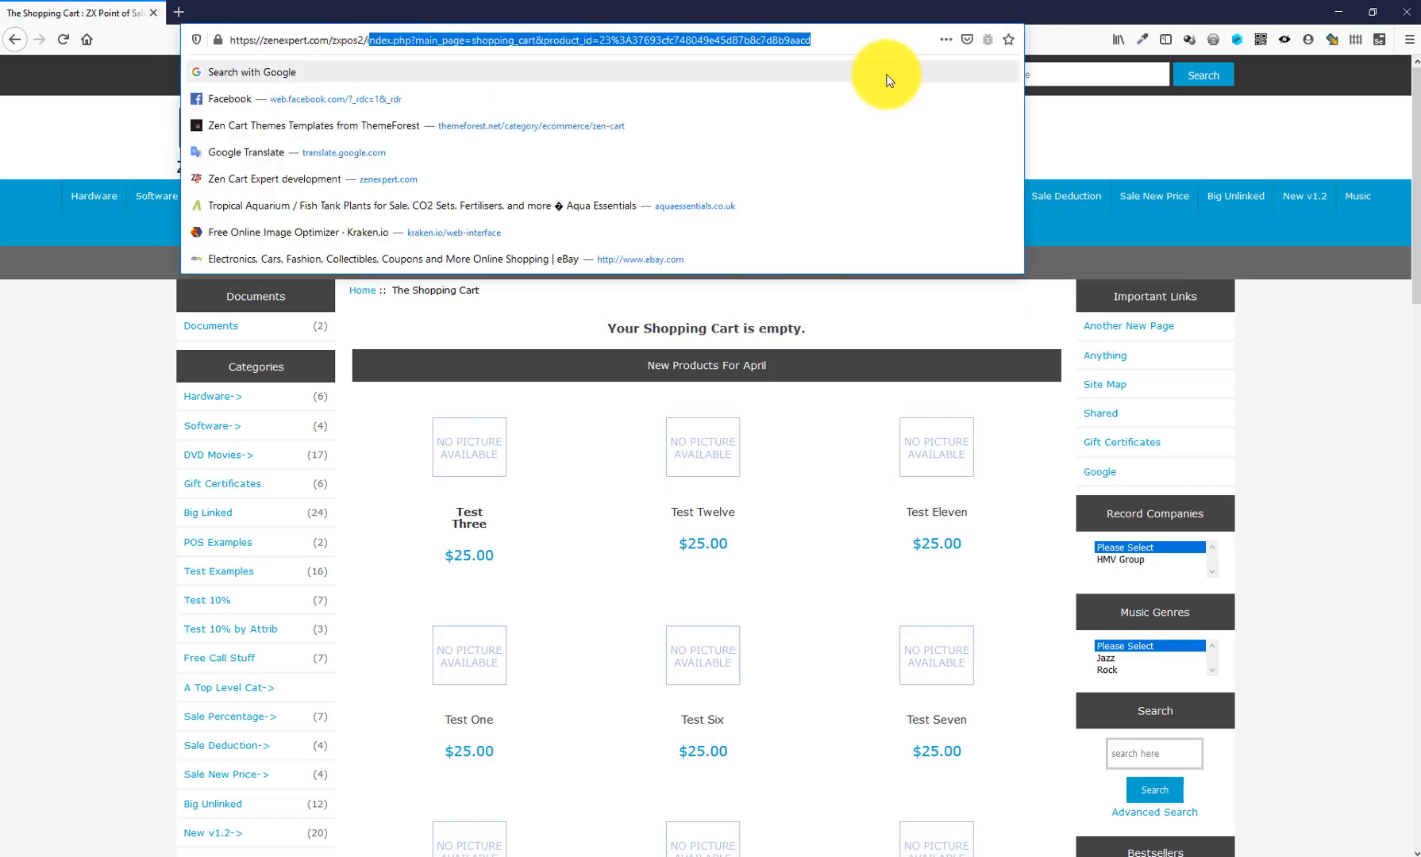
- Load the posadmin login page, sign in with the admin username and password, and decline saving the login
text(pos2/posadmin/)
key(Return)
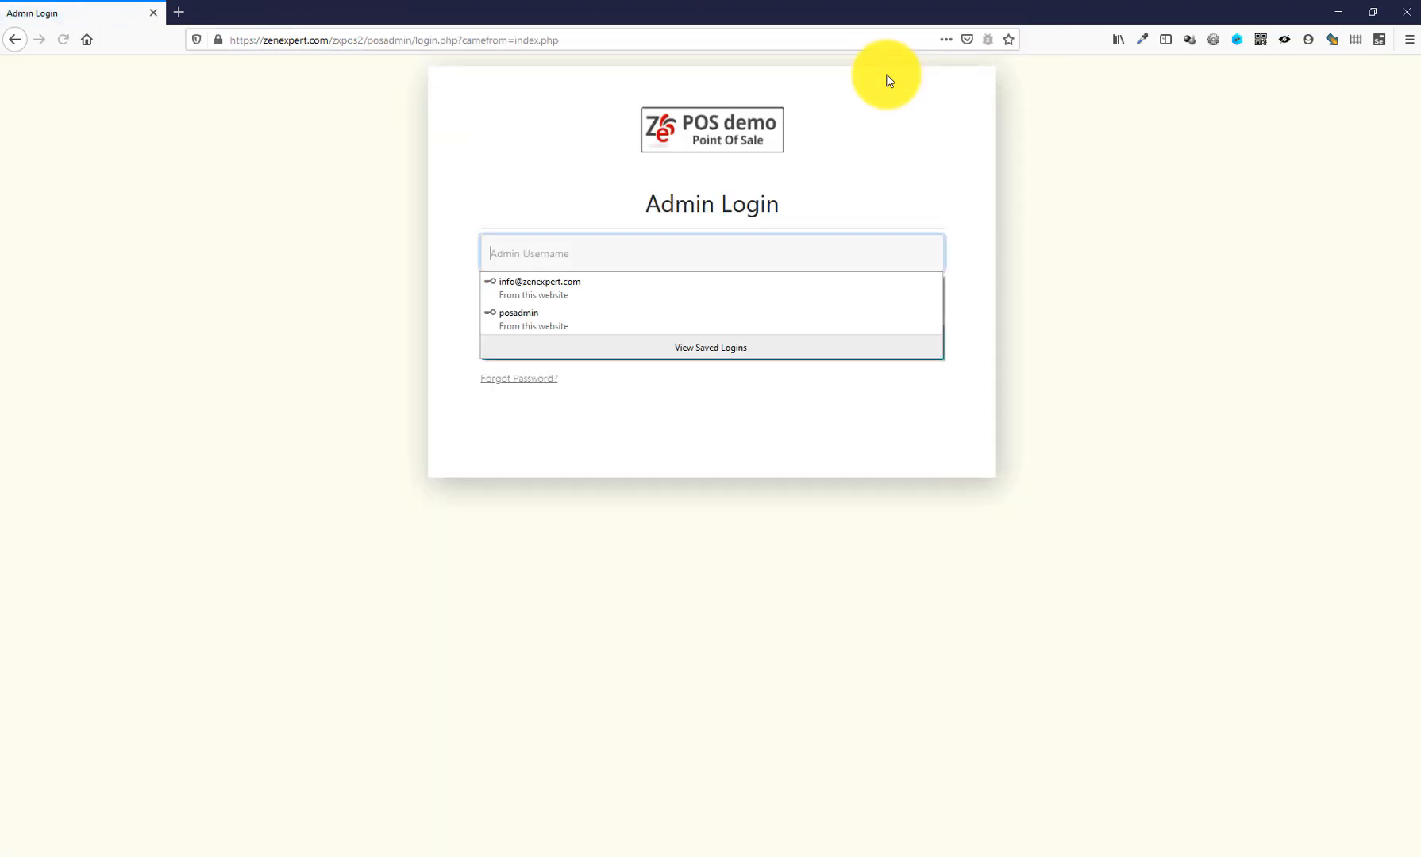
text(ZenExpert)
key(Tab)
text(•••••••••••••)
key(Return)
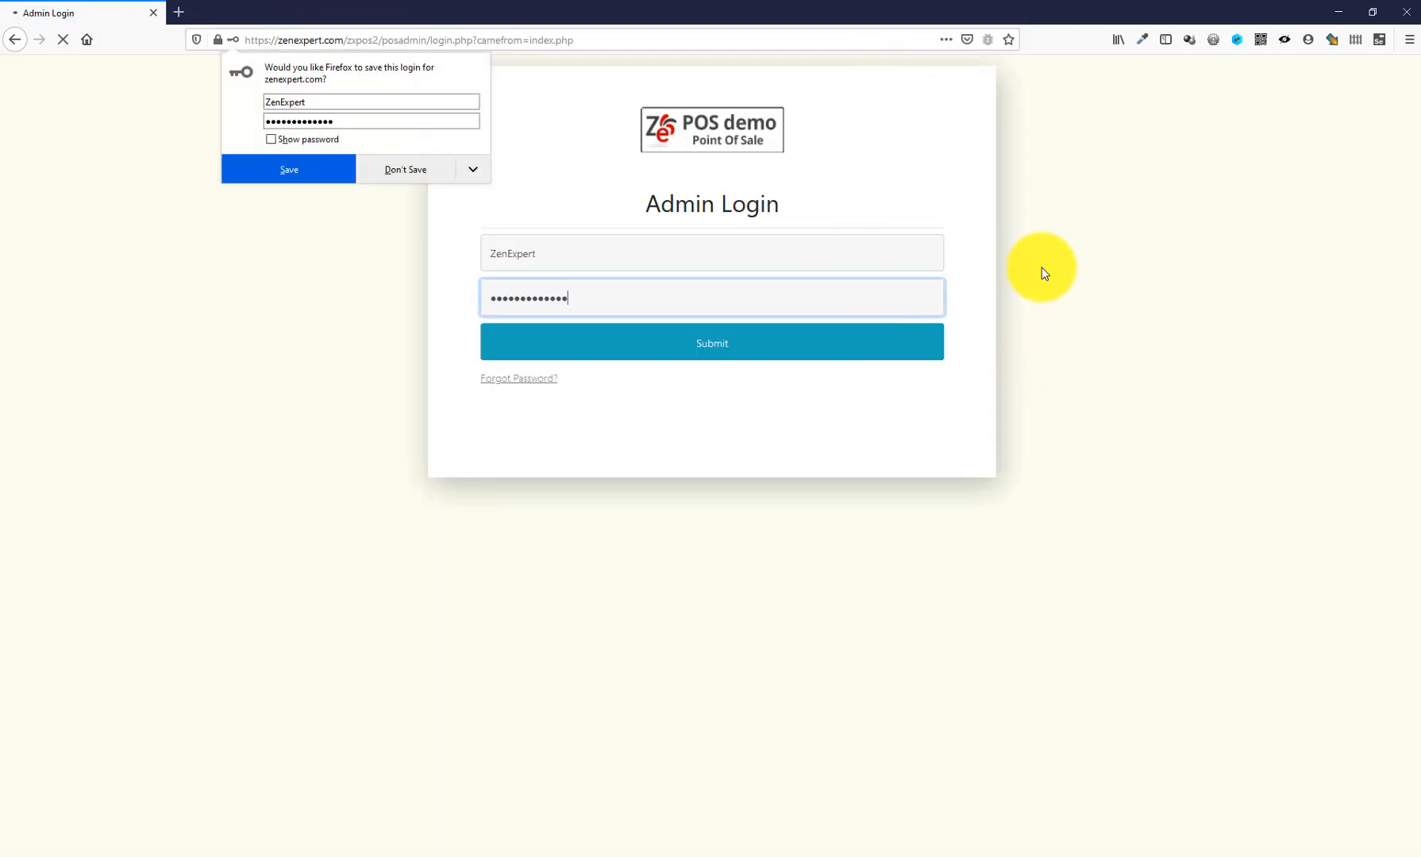
click(644, 79)
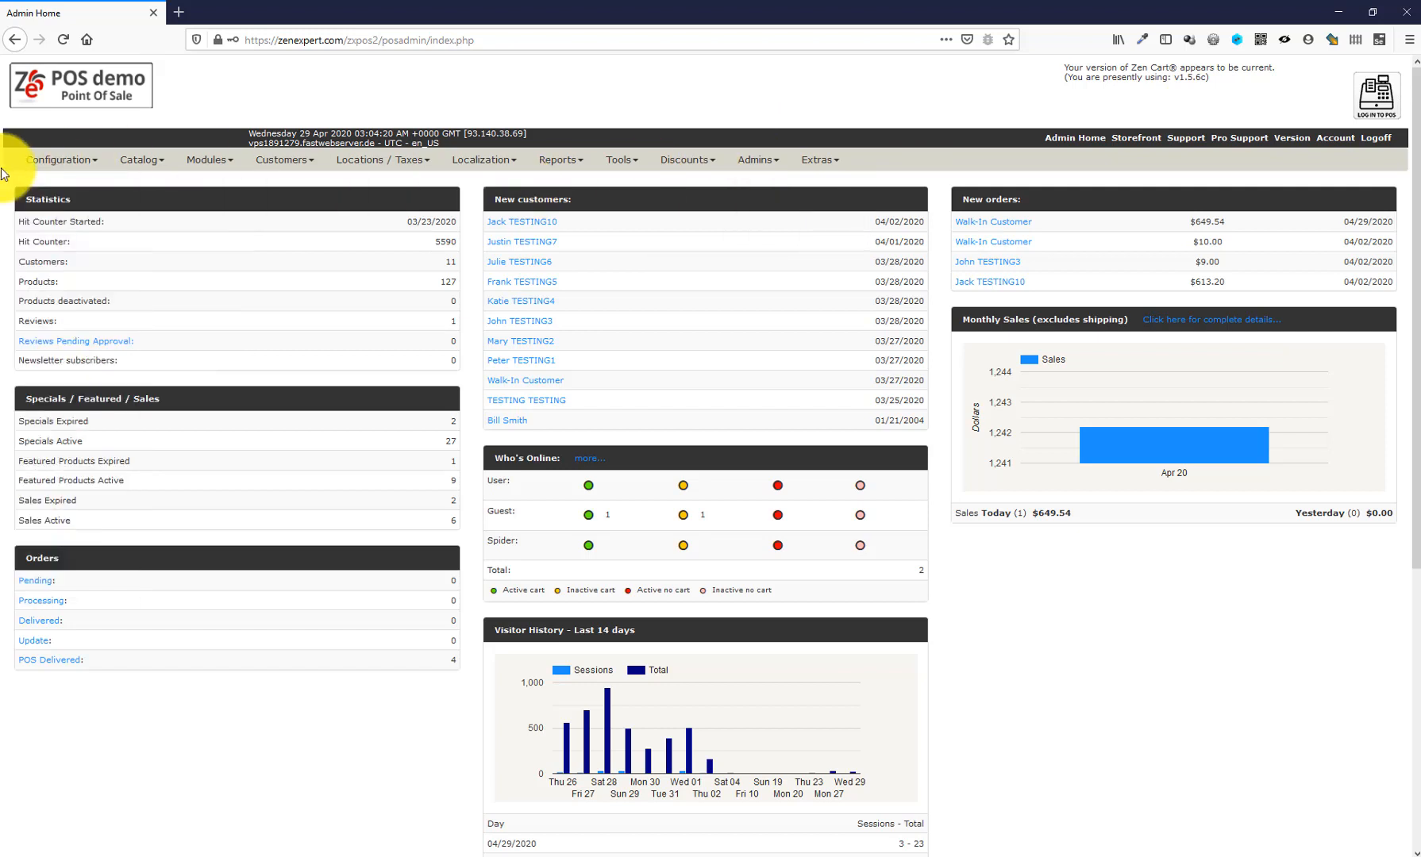
- Confirm the ZX Point of Sale default order status is POS Delivered, then open Localization > Orders Status
mouse_move(47, 161)
click(60, 585)
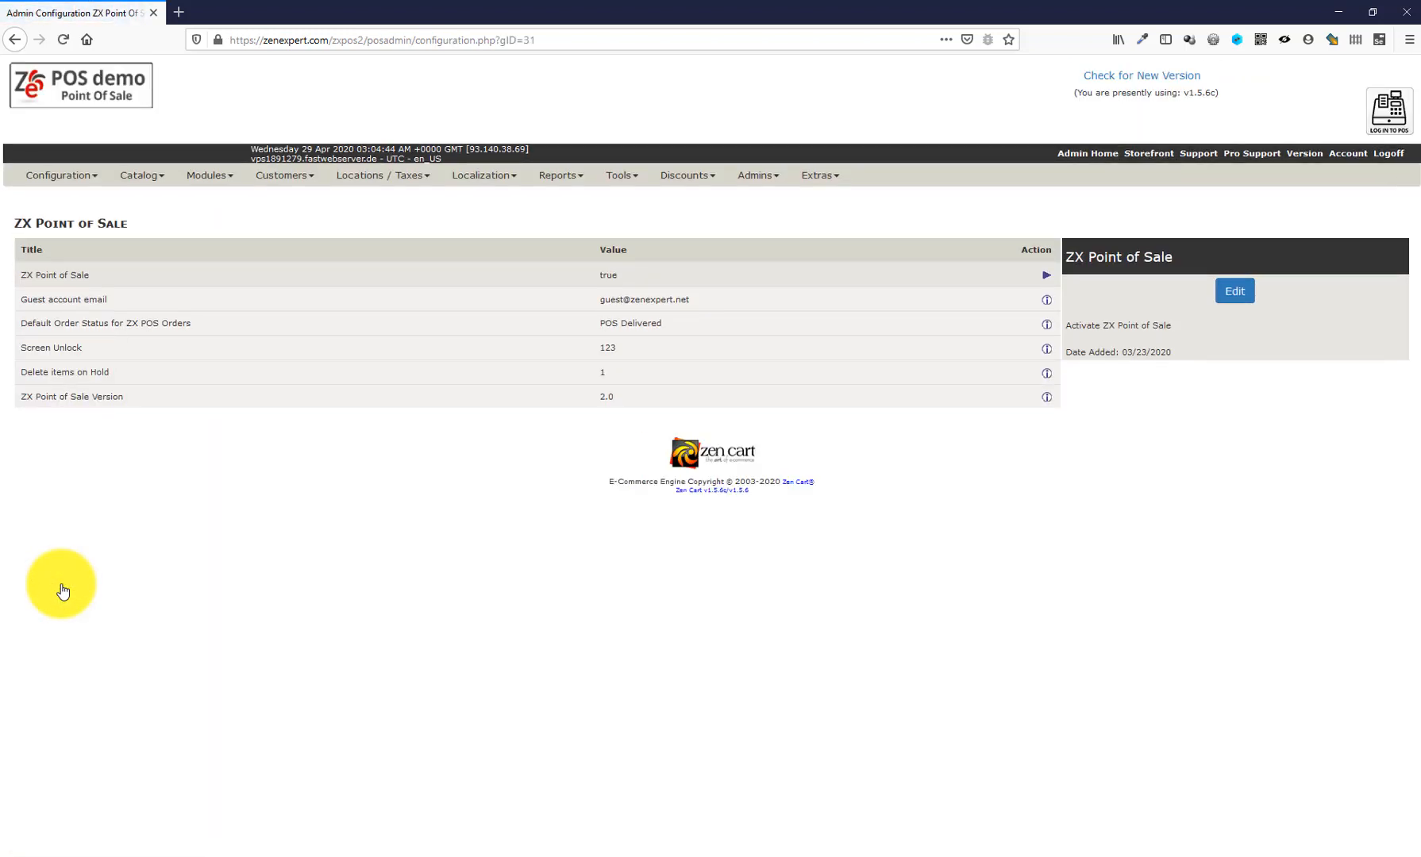
click(646, 326)
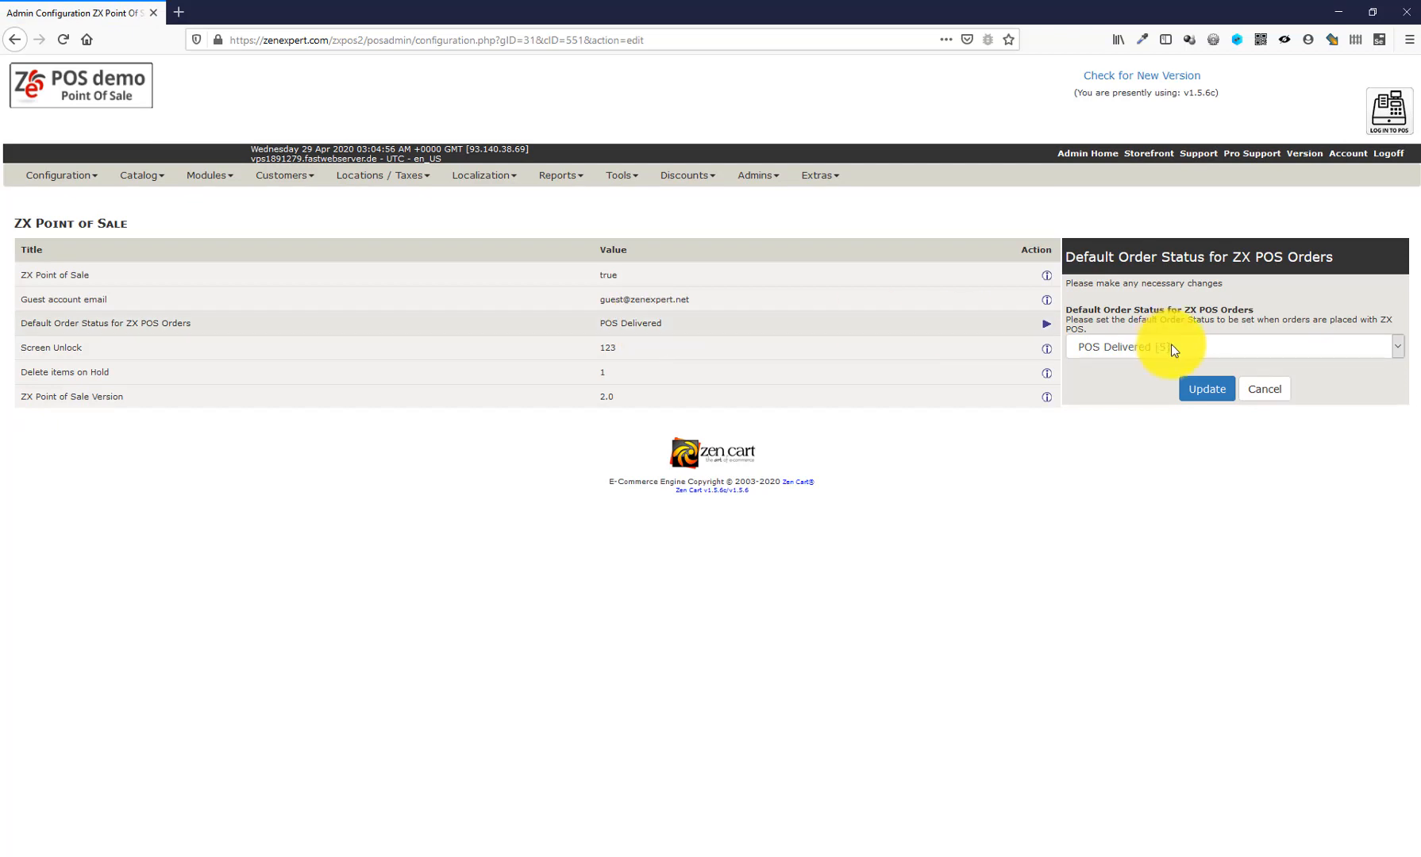
click(1176, 349)
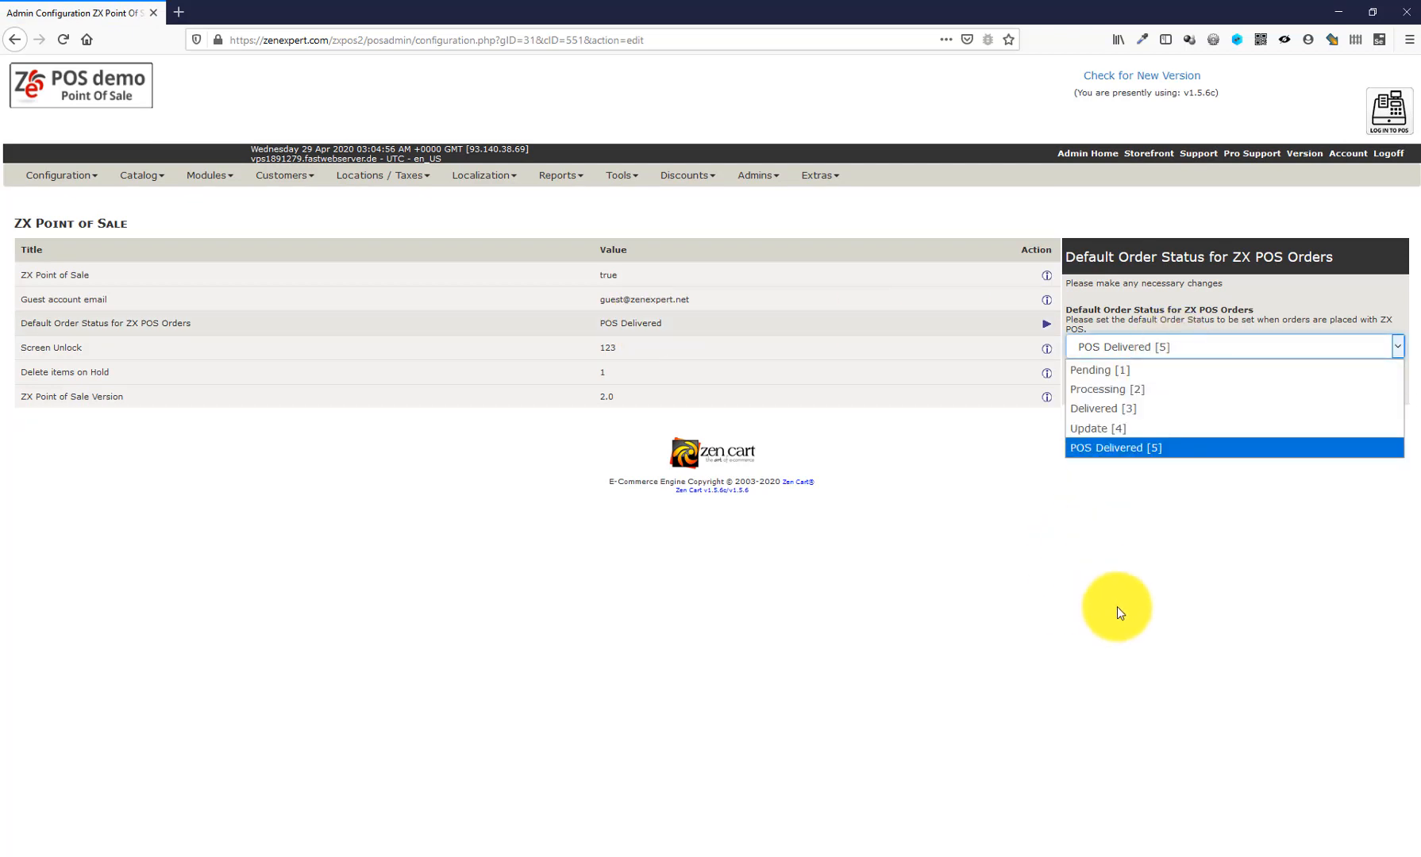
click(1117, 608)
mouse_move(477, 183)
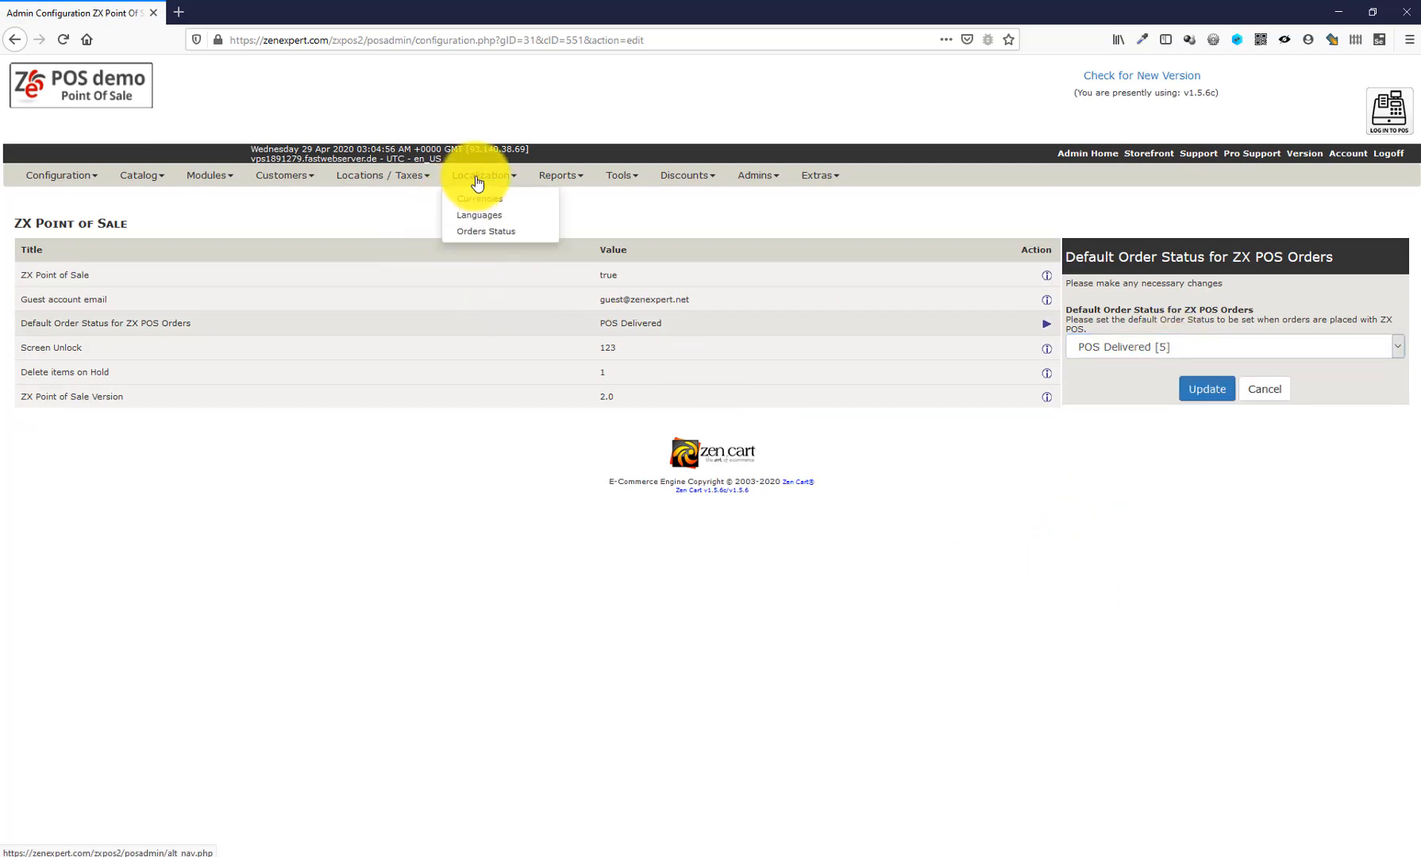
click(496, 233)
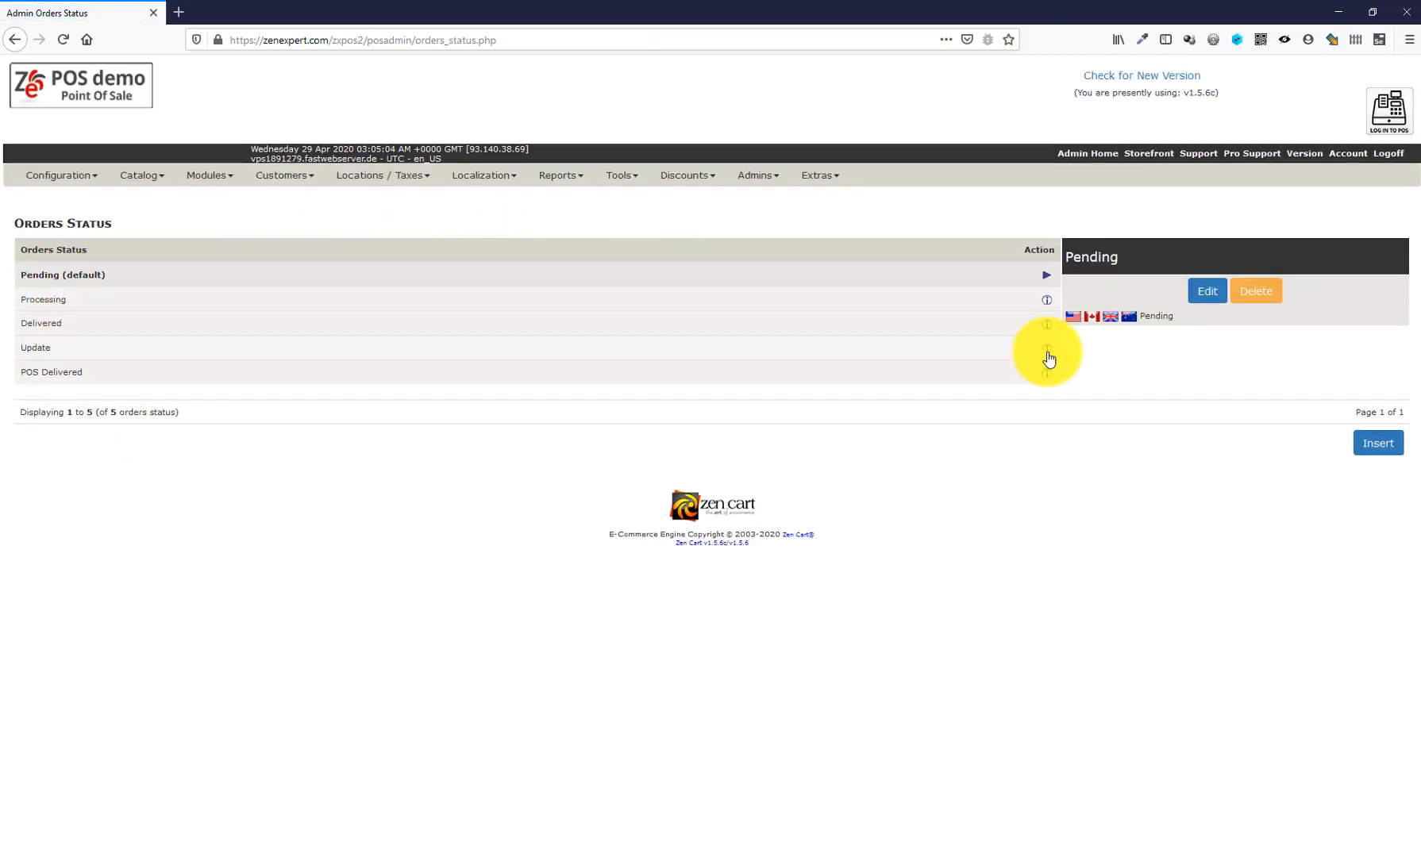
- In ZX Point of Sale settings, view the Screen Unlock password, Delete items on Hold days and Guest account email
mouse_move(56, 178)
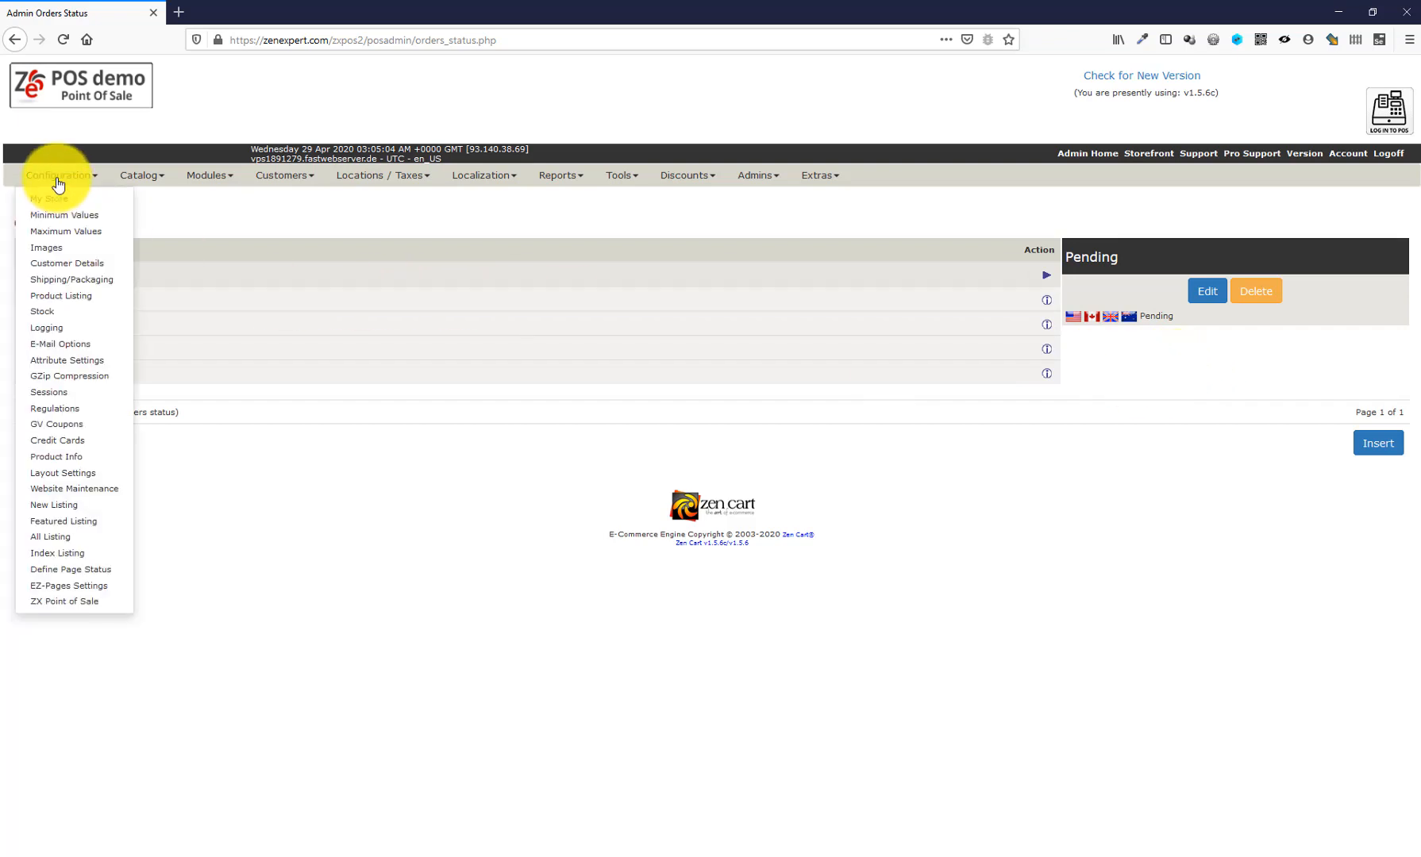
click(68, 601)
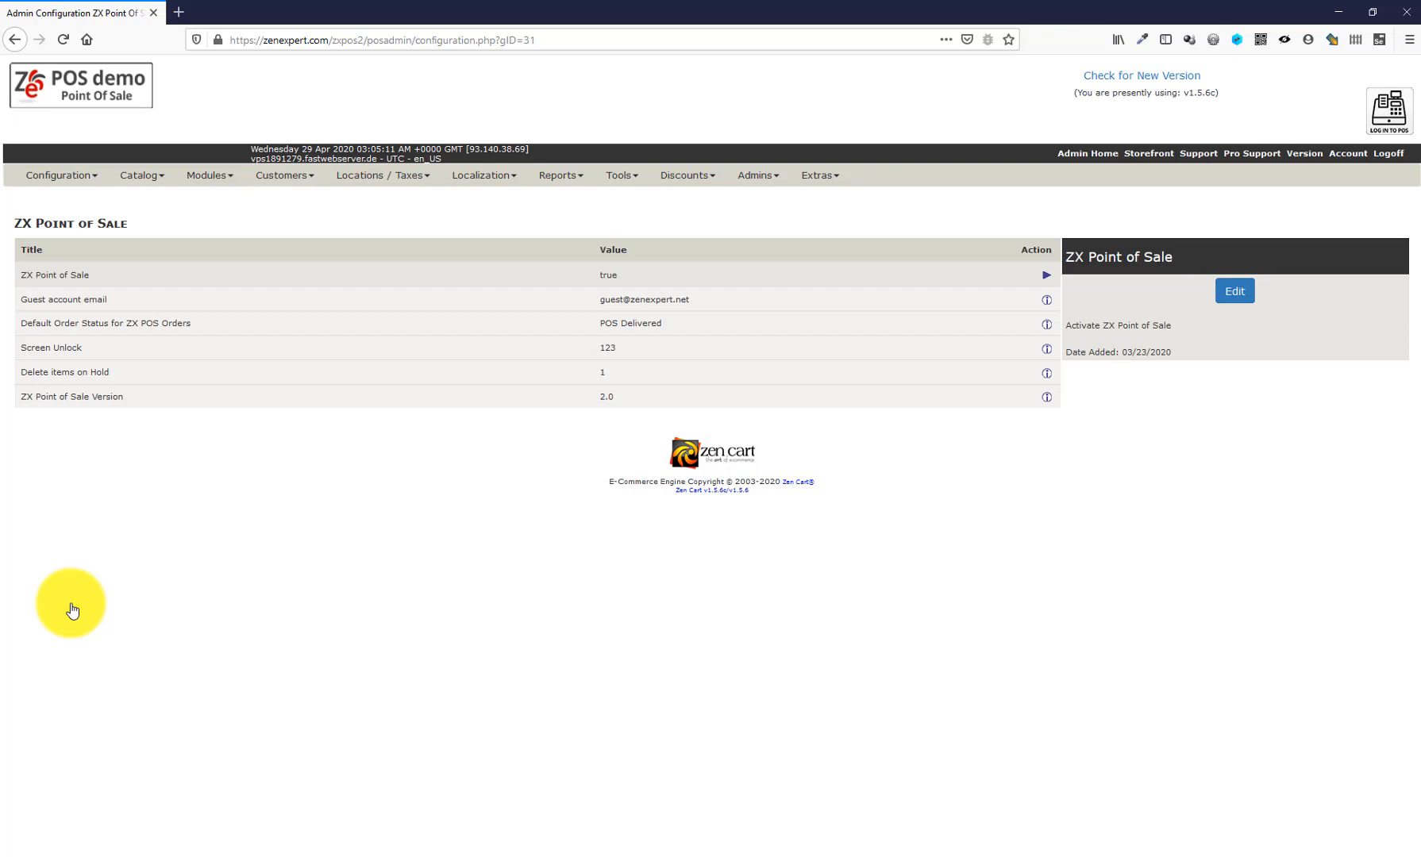
click(80, 352)
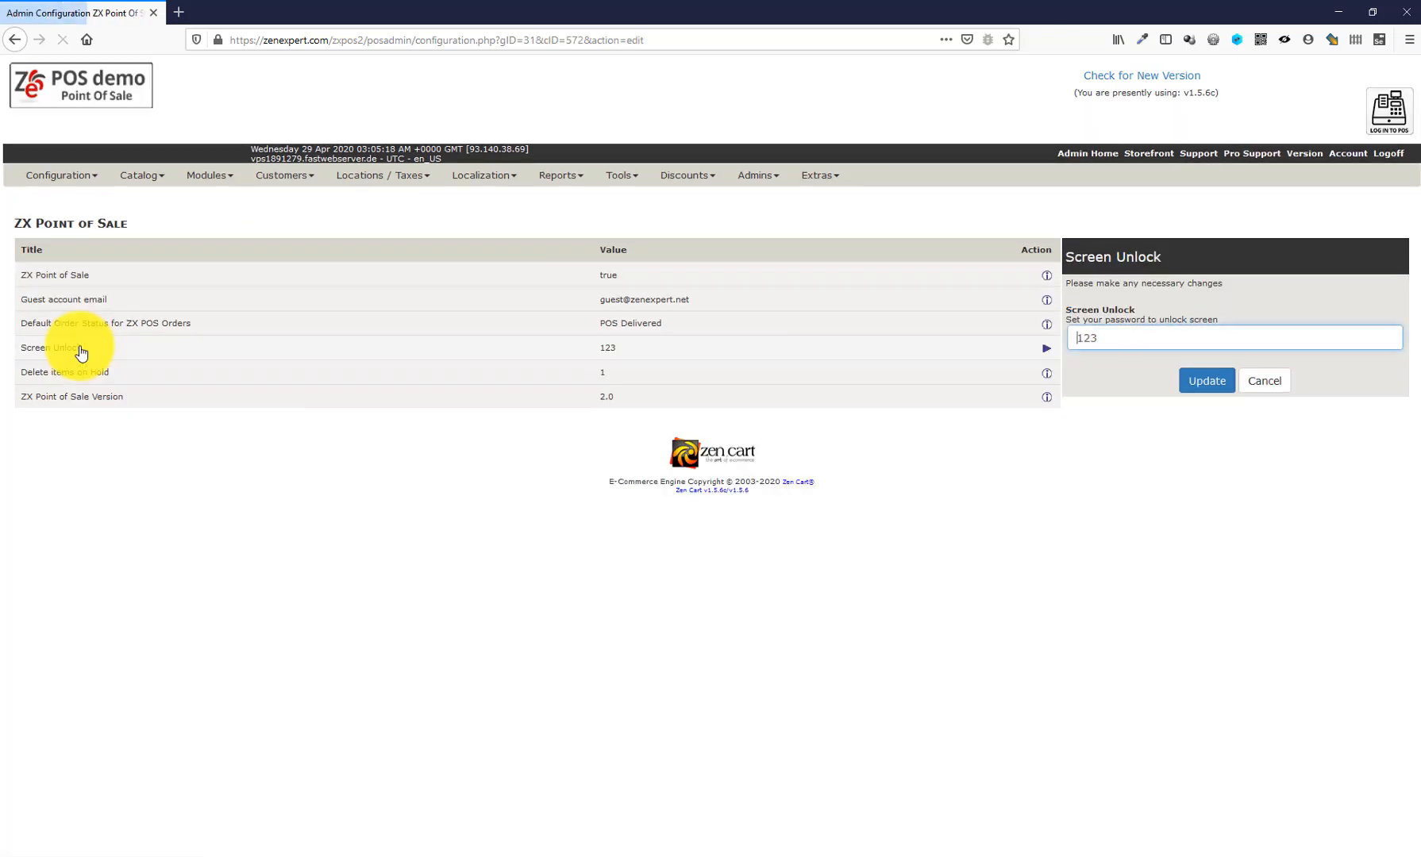
click(68, 380)
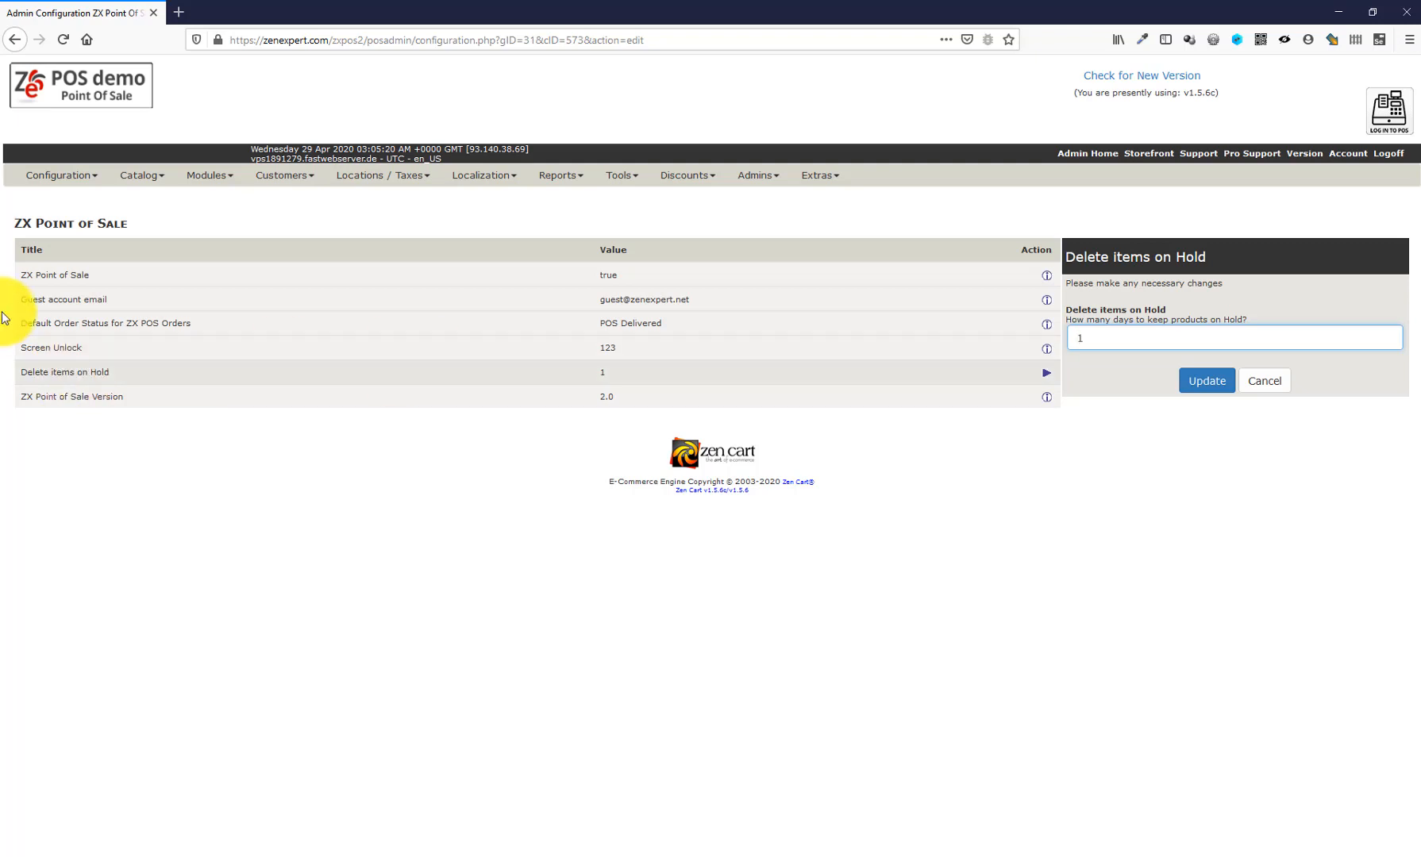
click(108, 308)
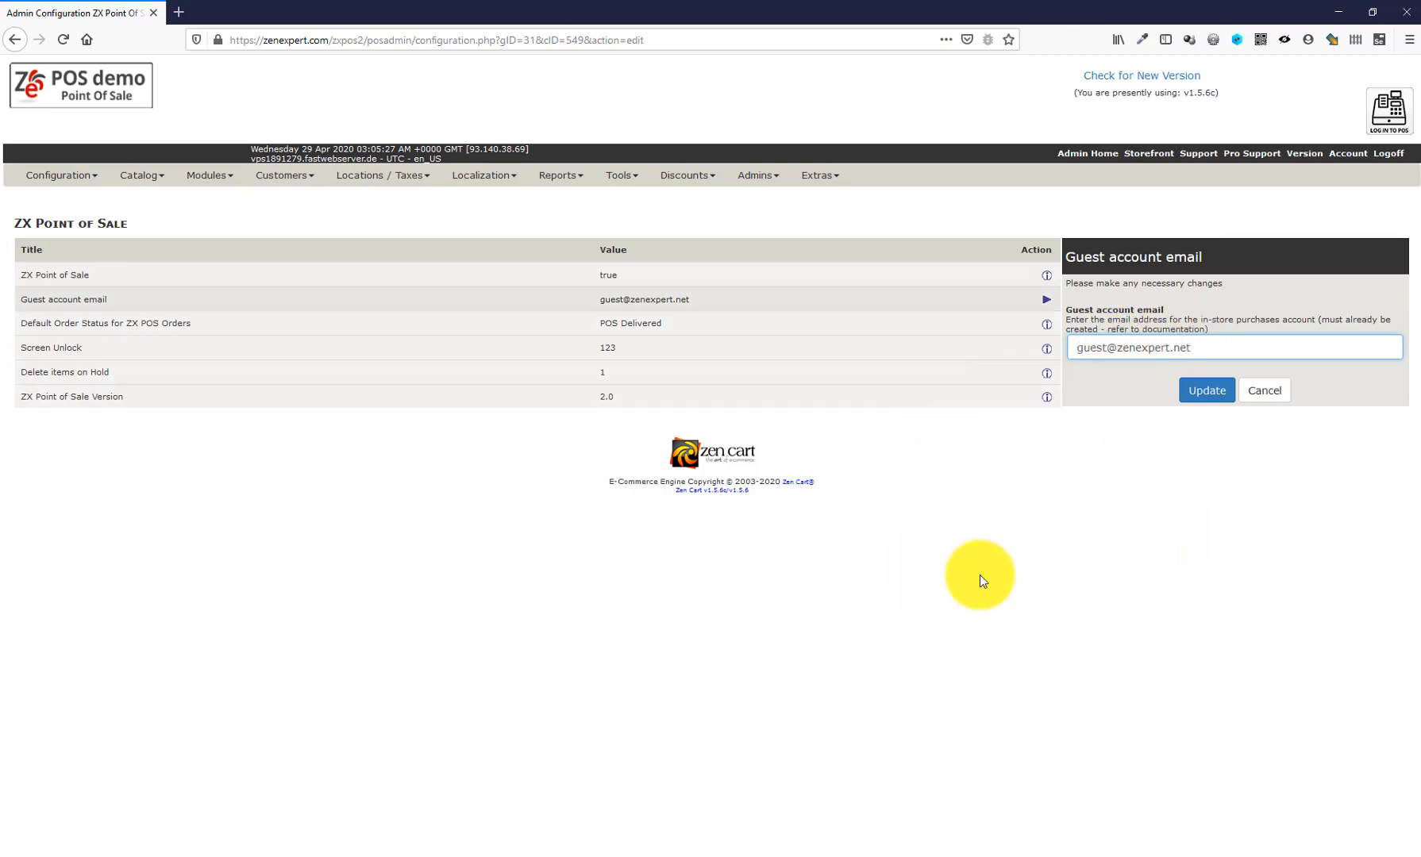
click(1161, 554)
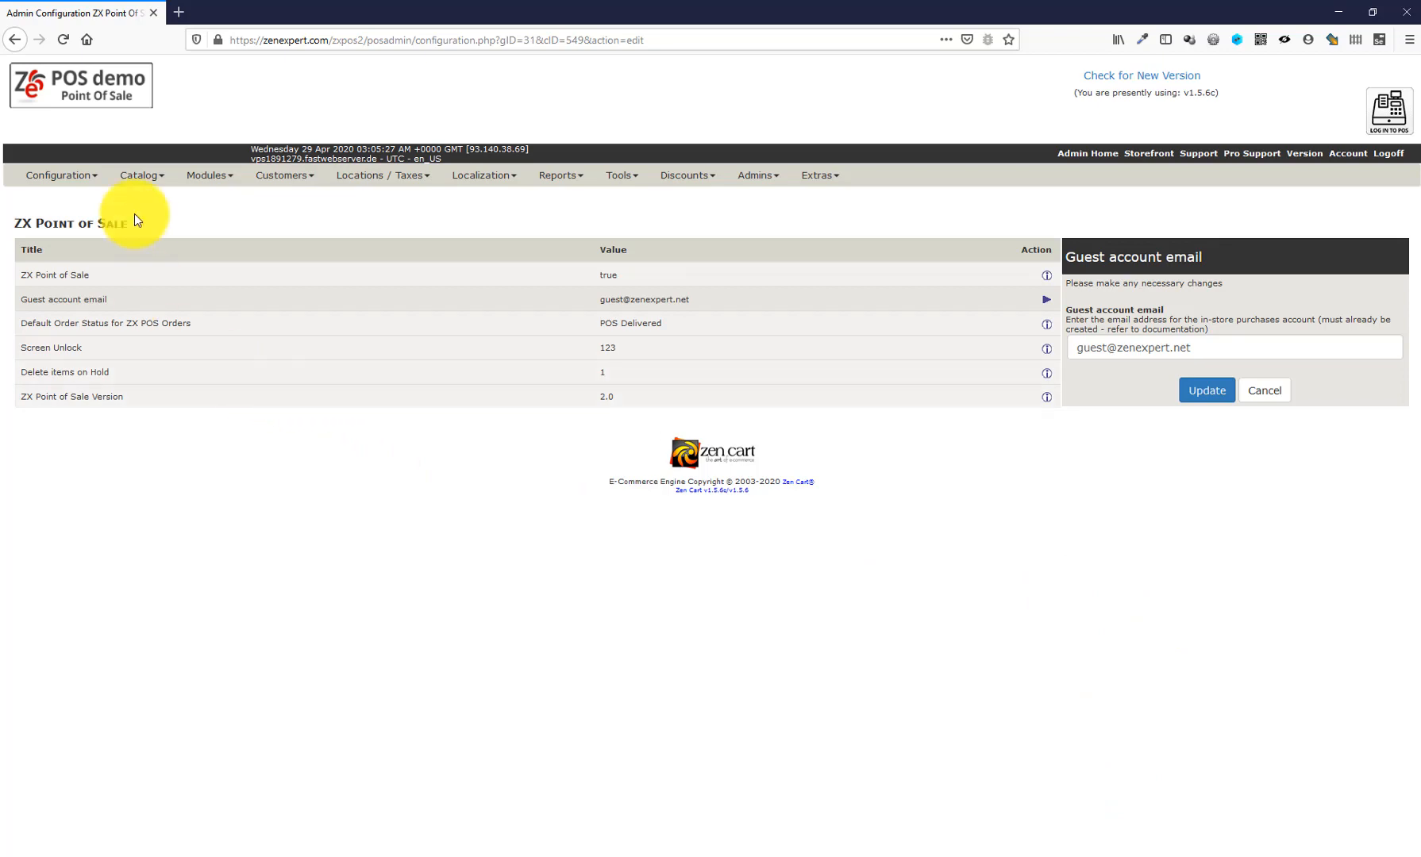
- In Categories/Products, open POS Examples, start a New Product and scroll through its blank form
mouse_move(141, 175)
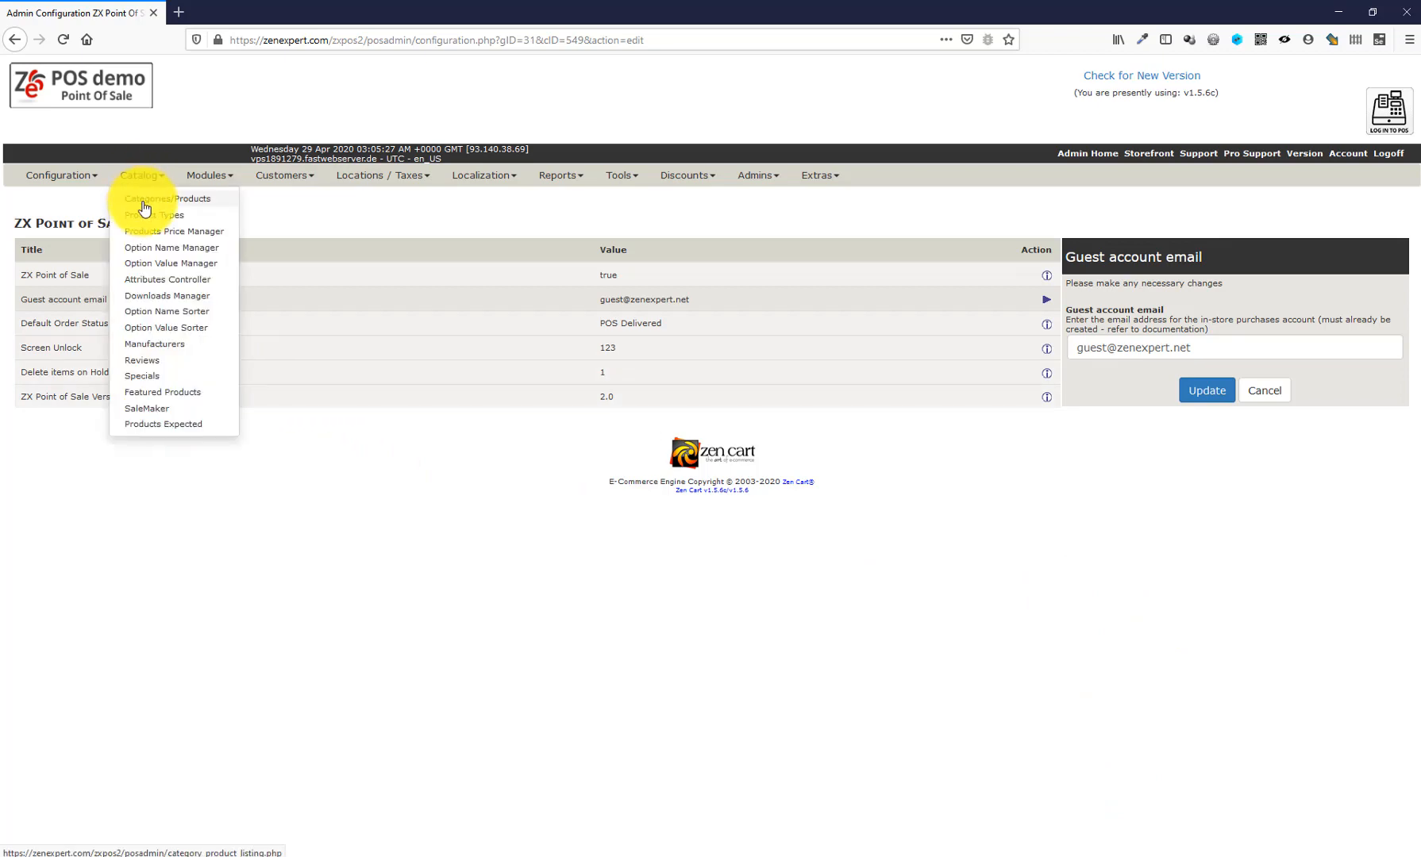
click(142, 203)
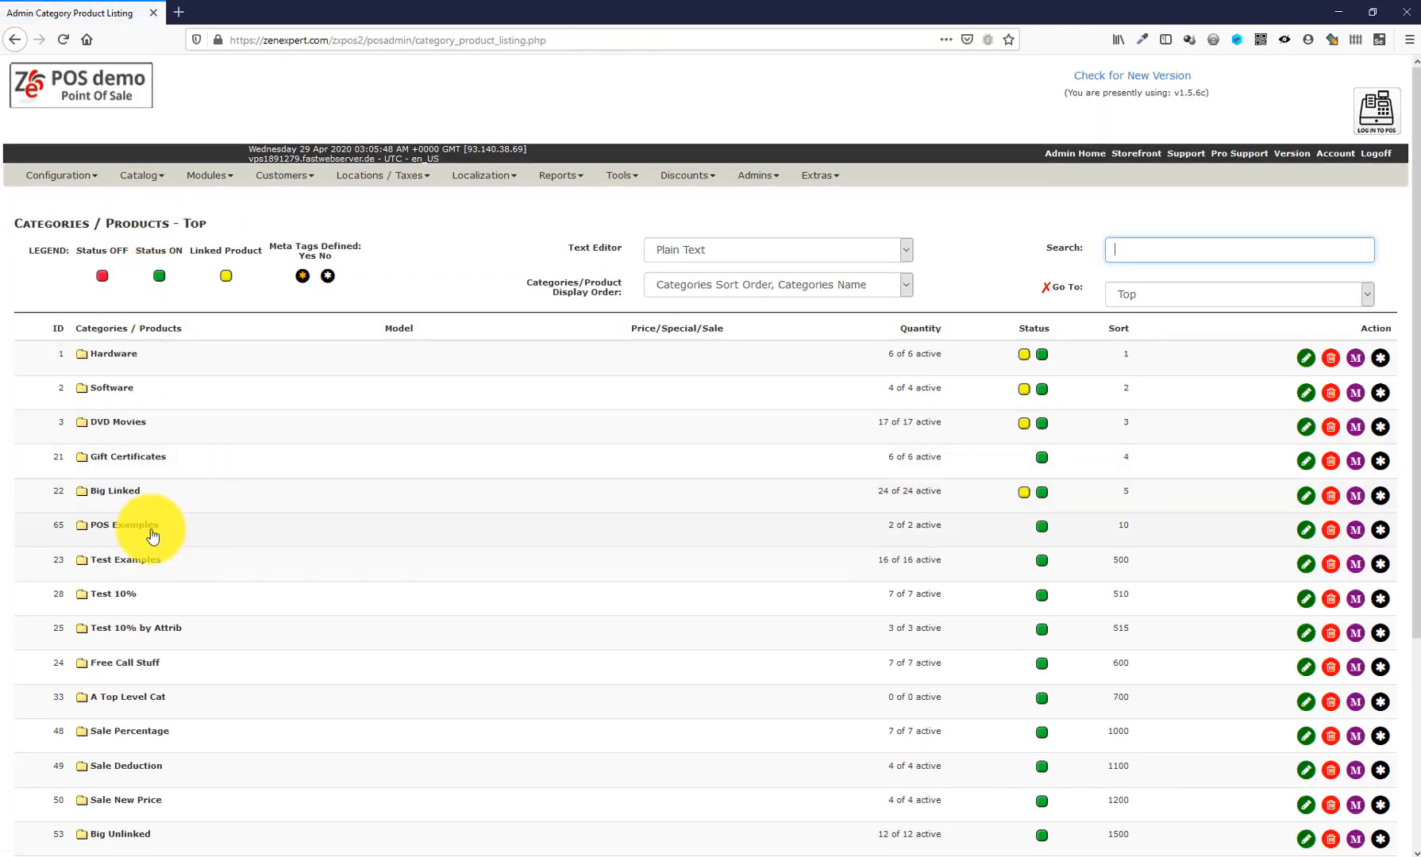
click(154, 536)
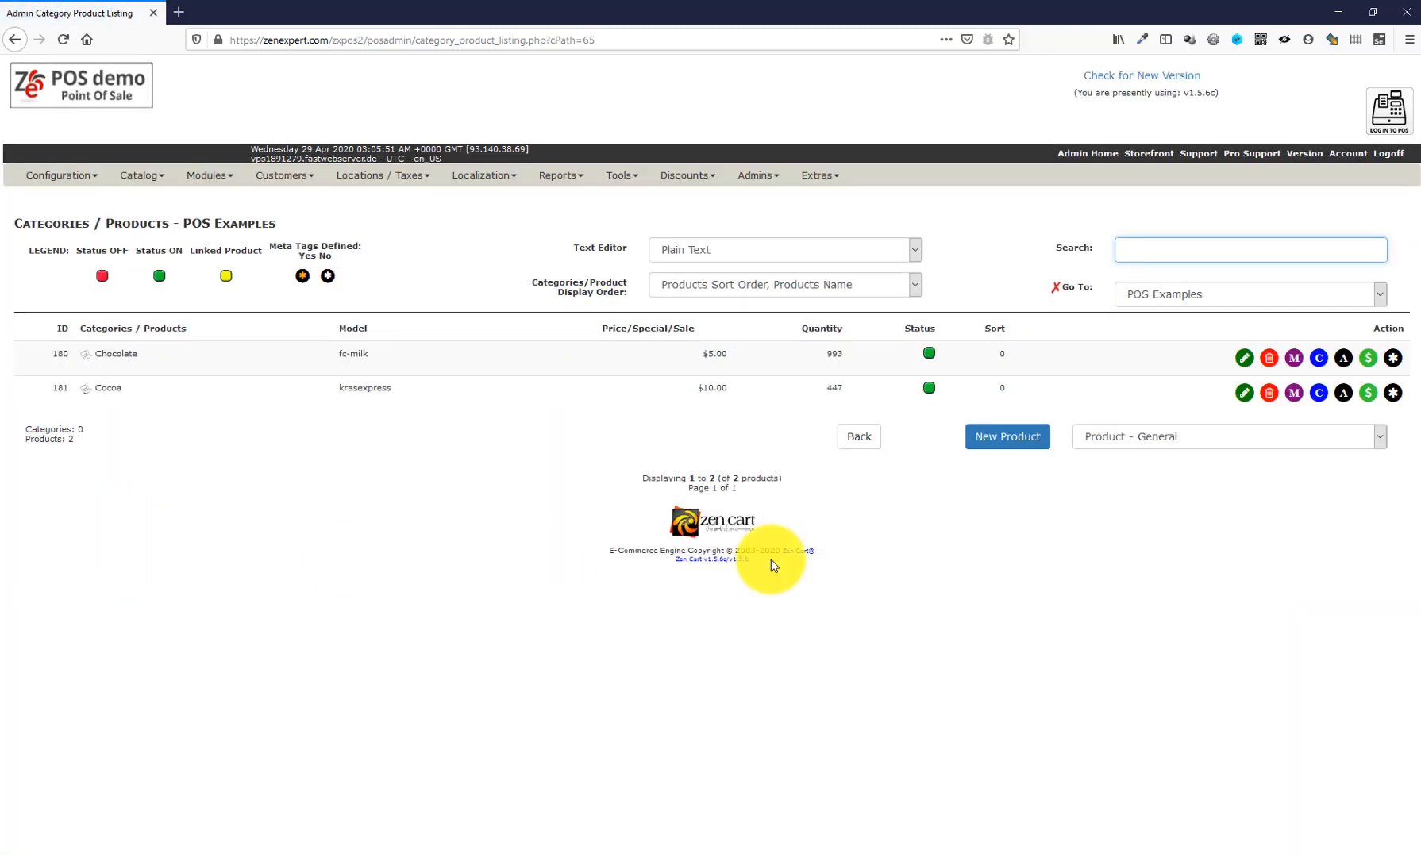
click(1022, 442)
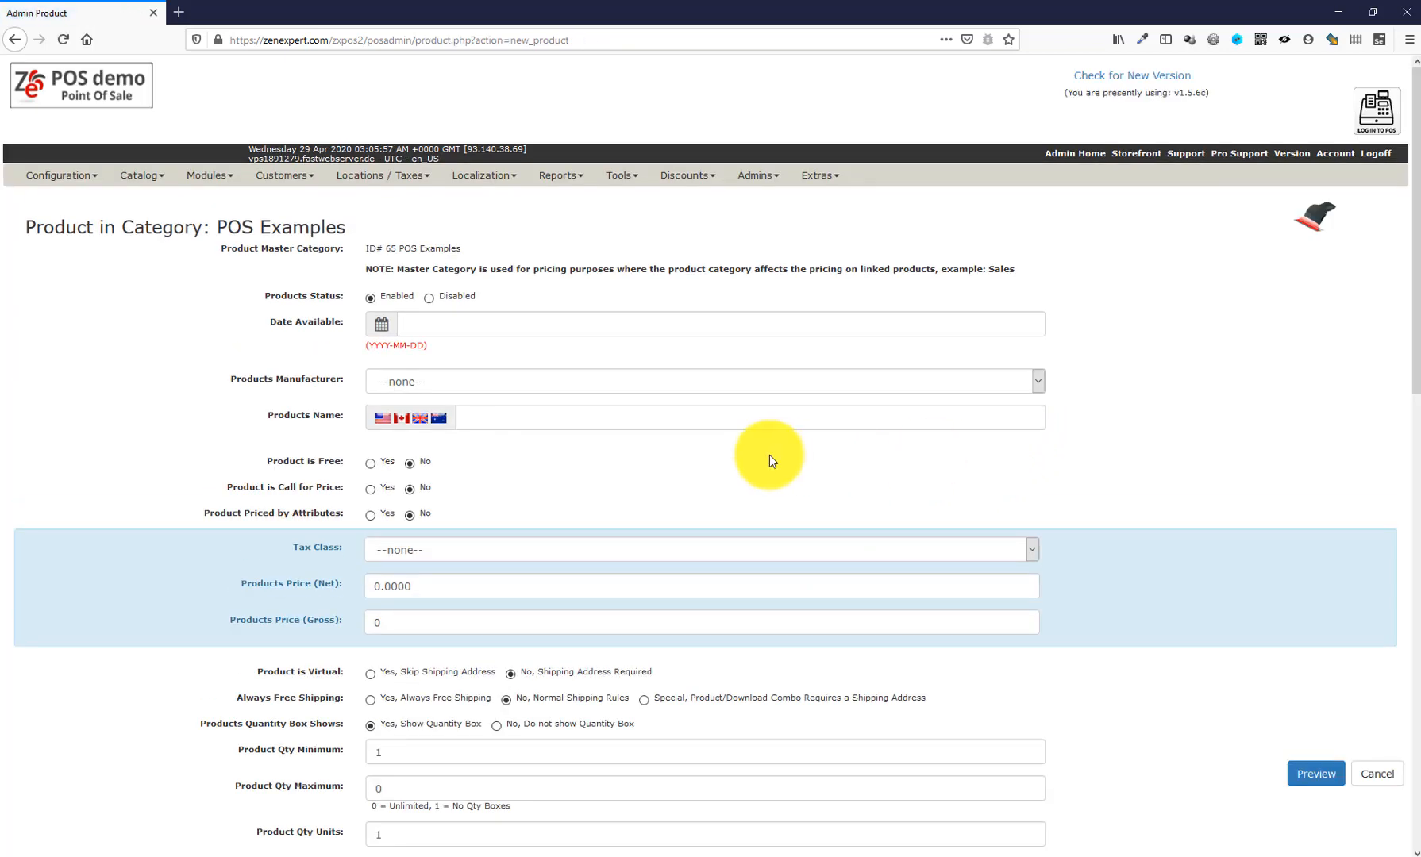
scroll(769, 461, down, 10)
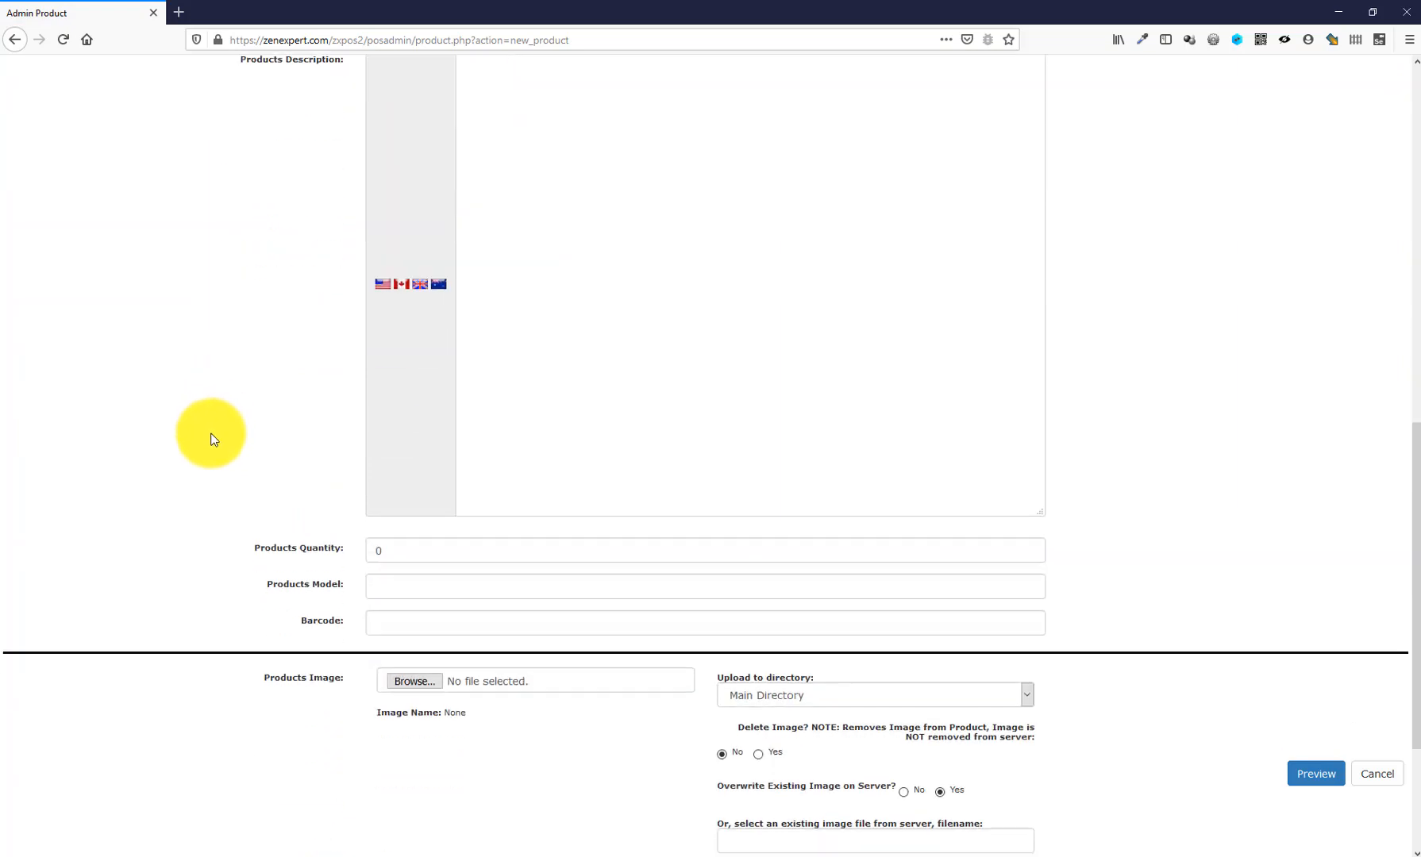
scroll(238, 476, down, 1)
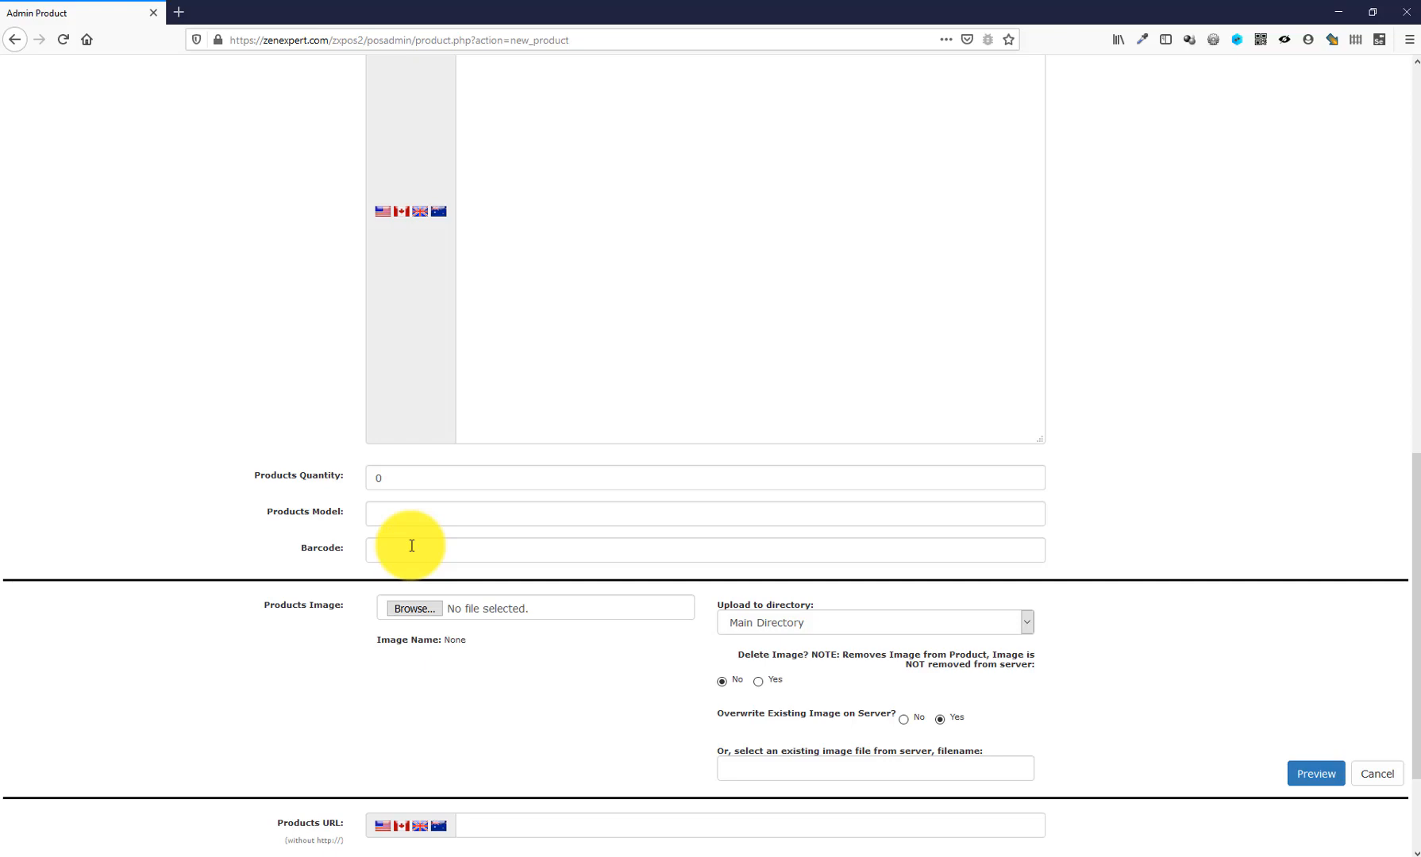
scroll(130, 681, up, 12)
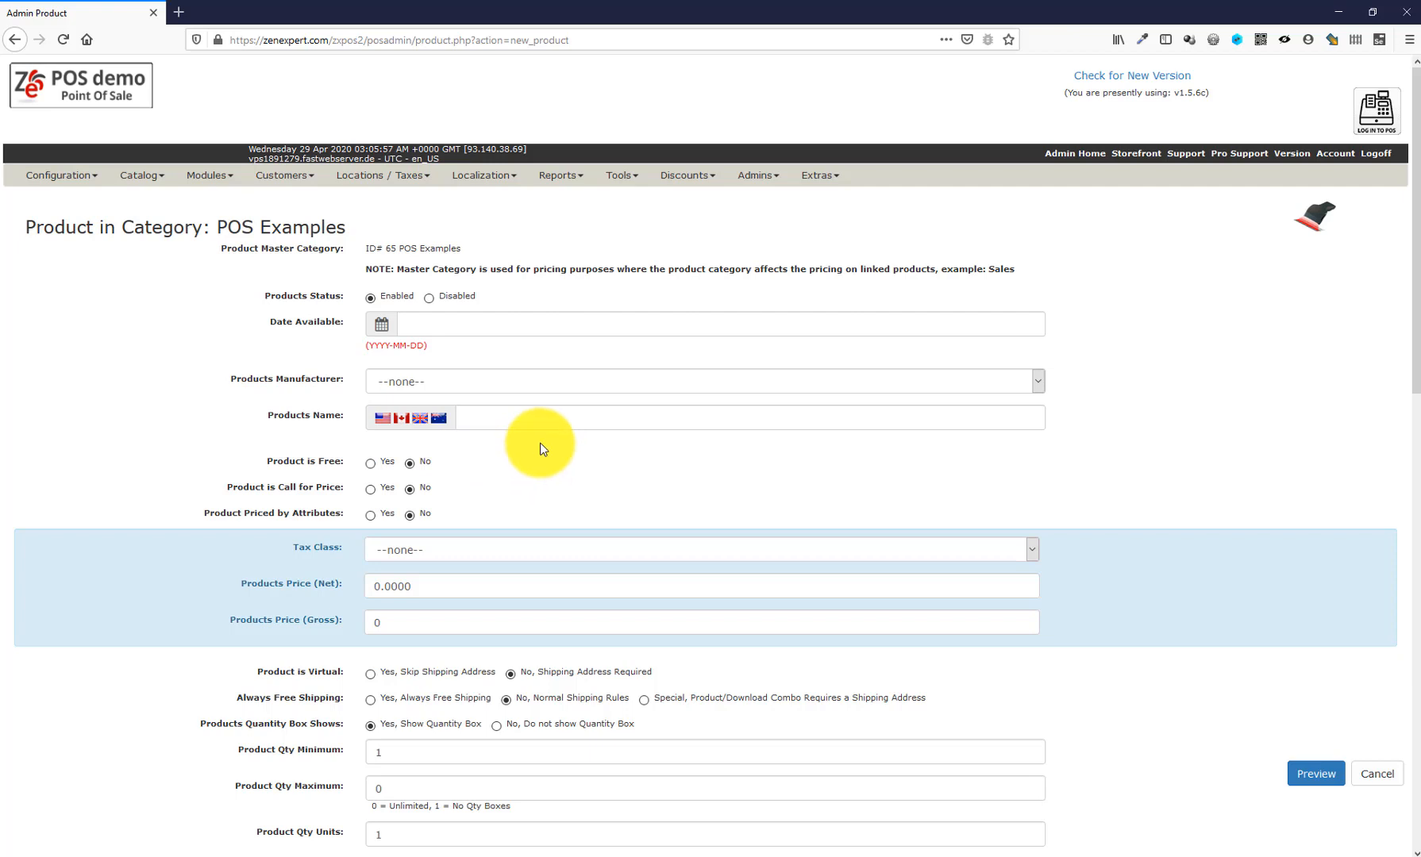
- Name the product Juice TO, with gross price 4.50 and quantity 10000
click(503, 420)
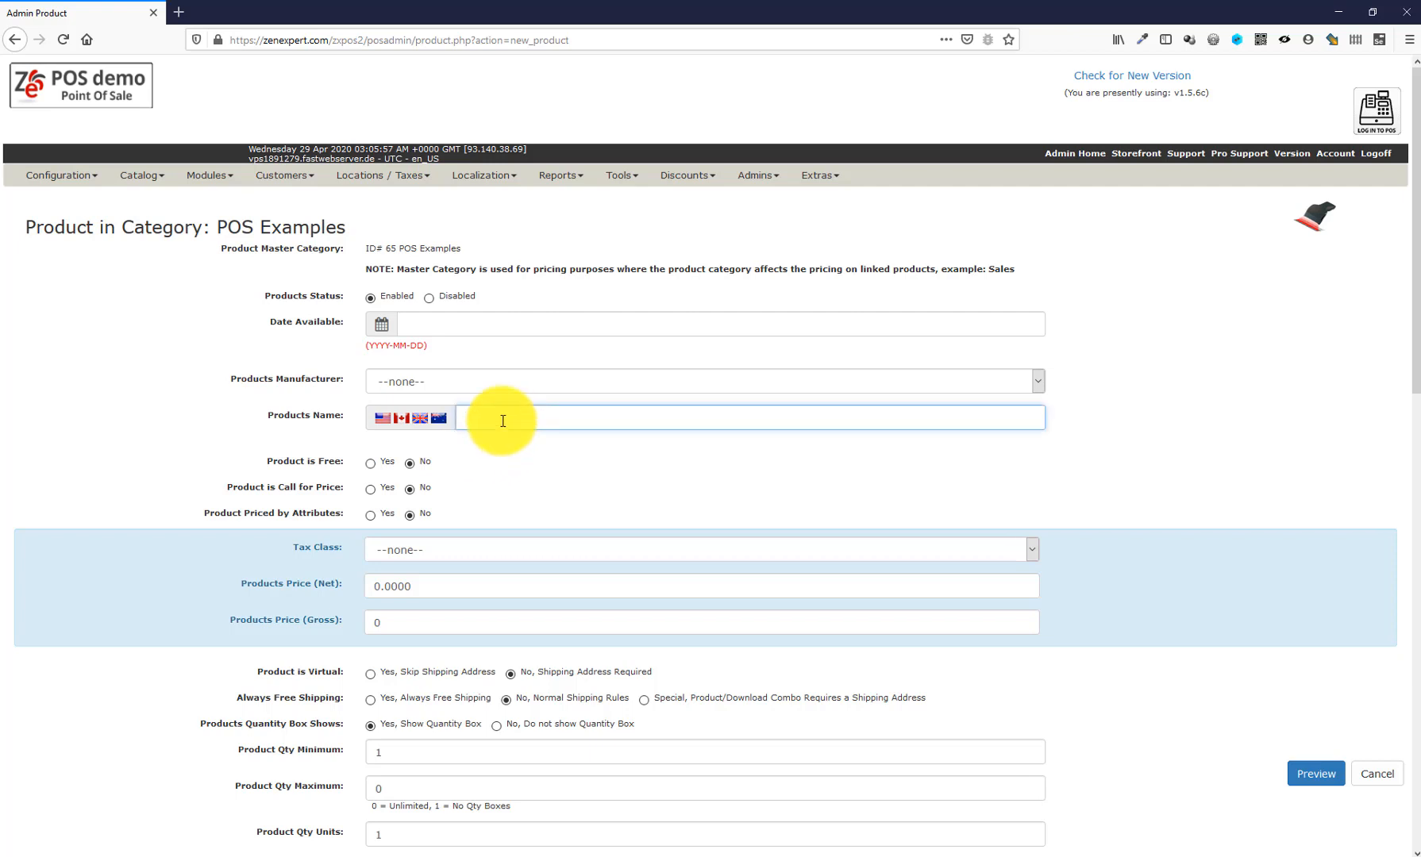
text(Ju)
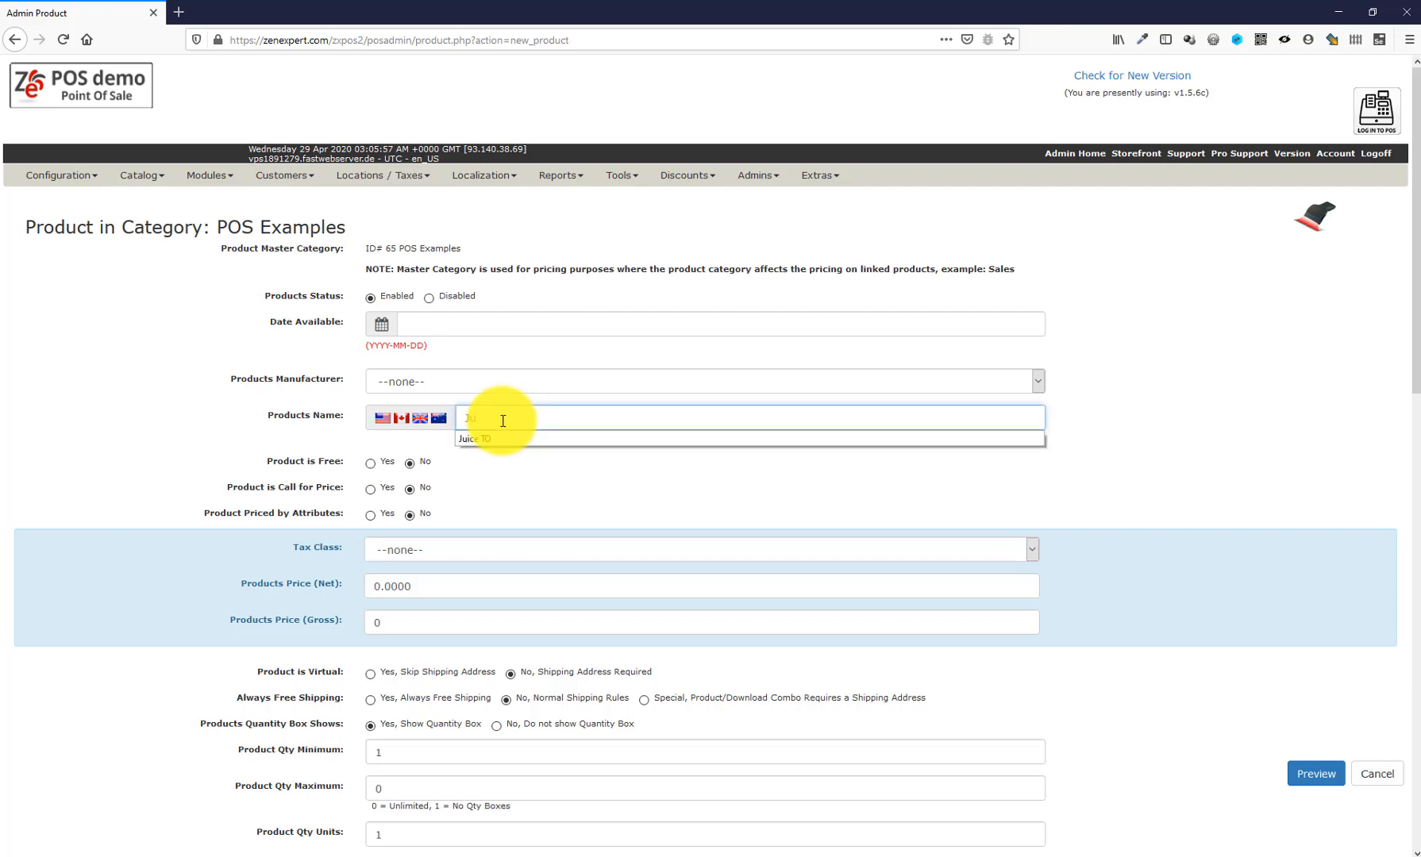
key(Return)
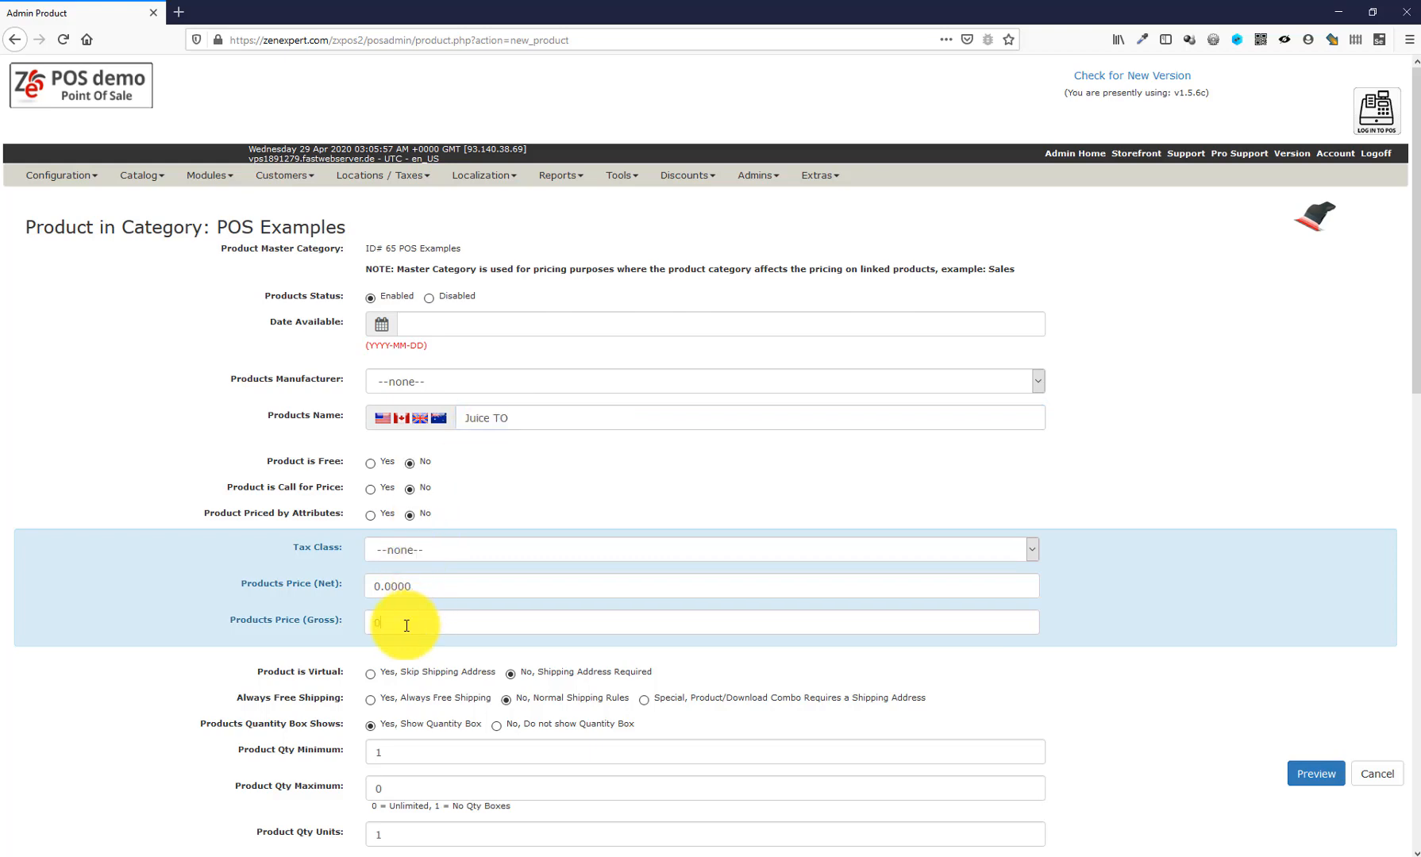
double_click(406, 625)
text(4.50)
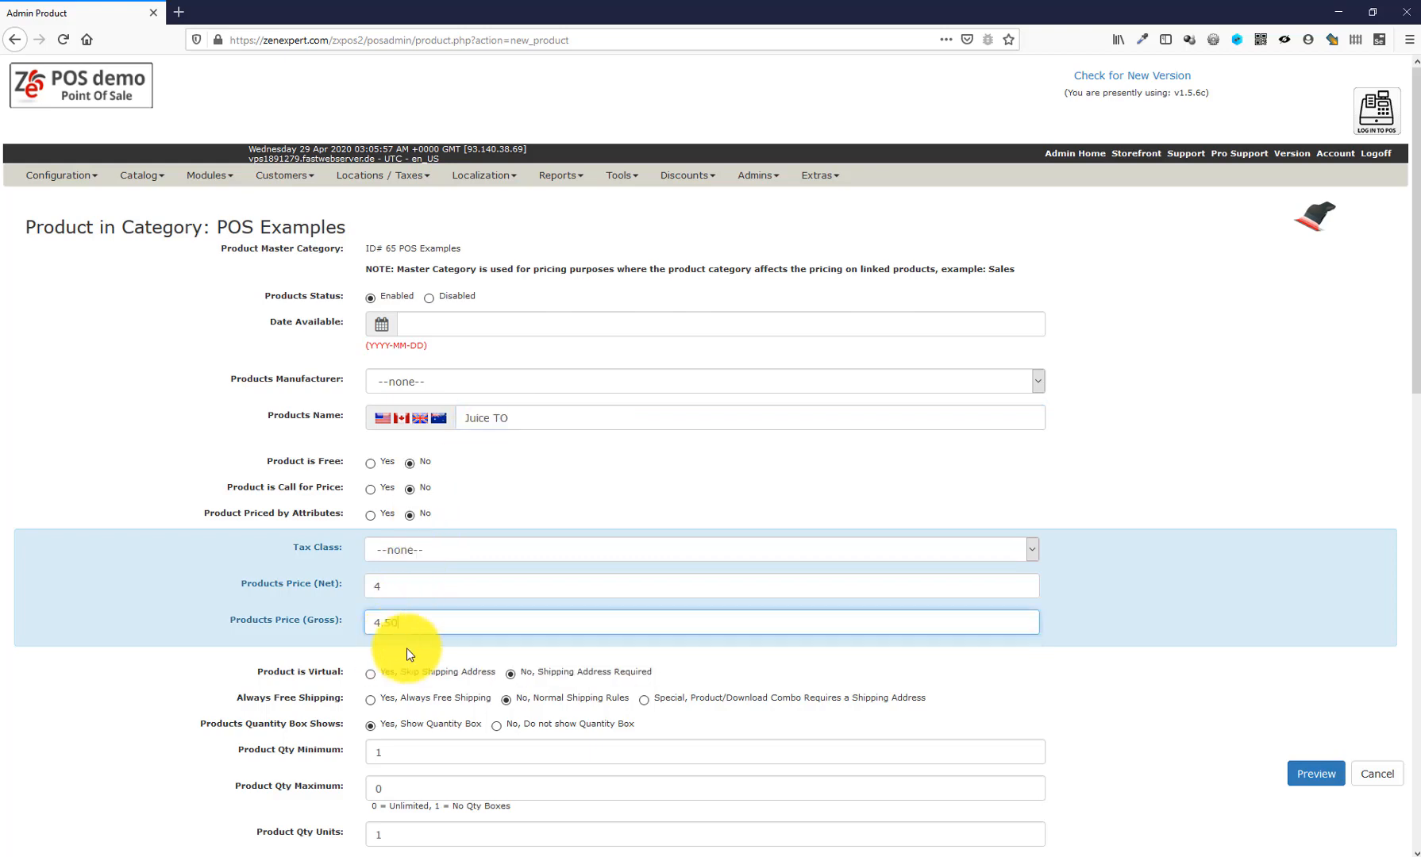
scroll(444, 651, down, 6)
scroll(333, 586, down, 5)
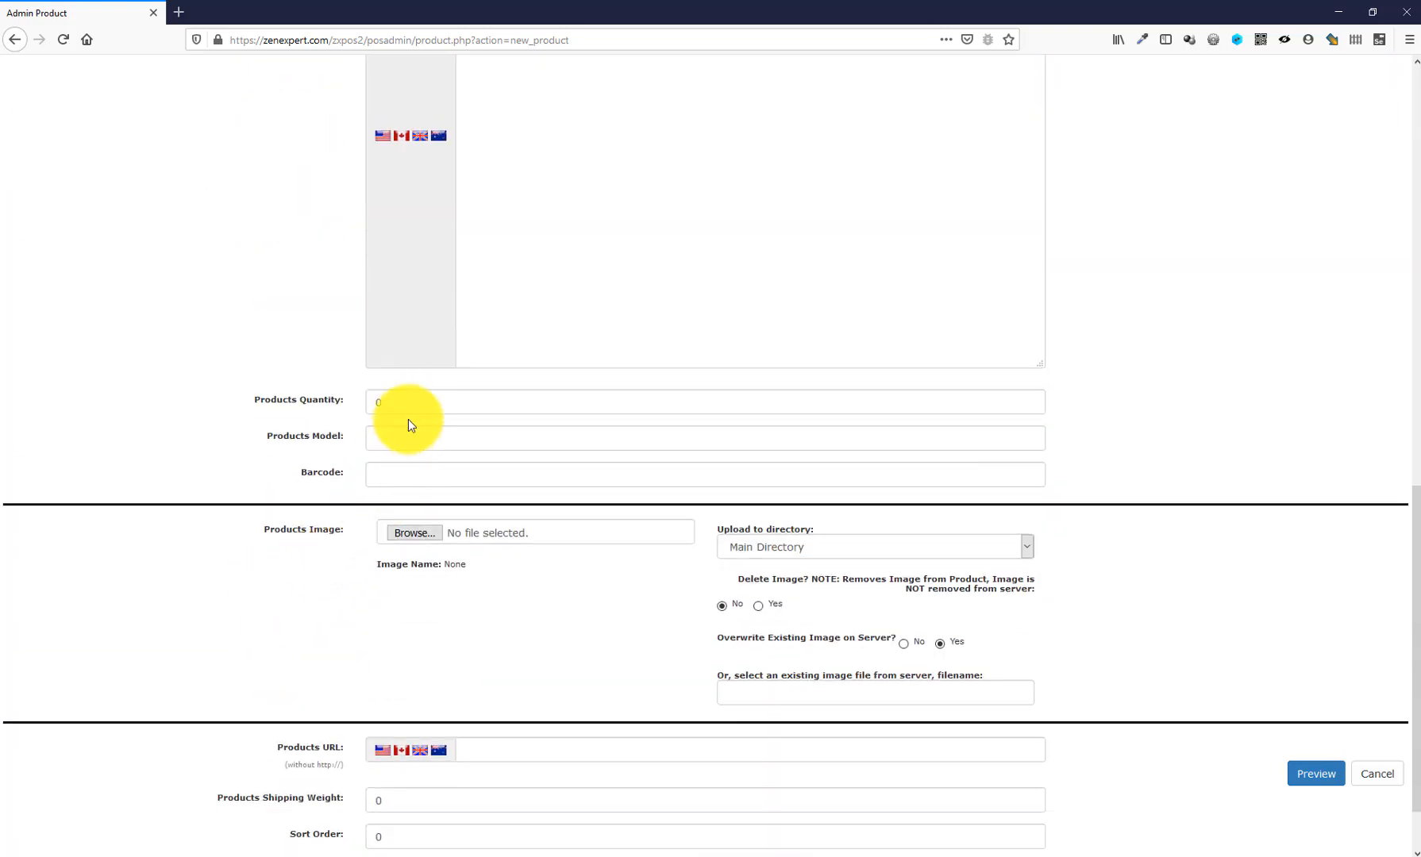
double_click(419, 397)
text(10000)
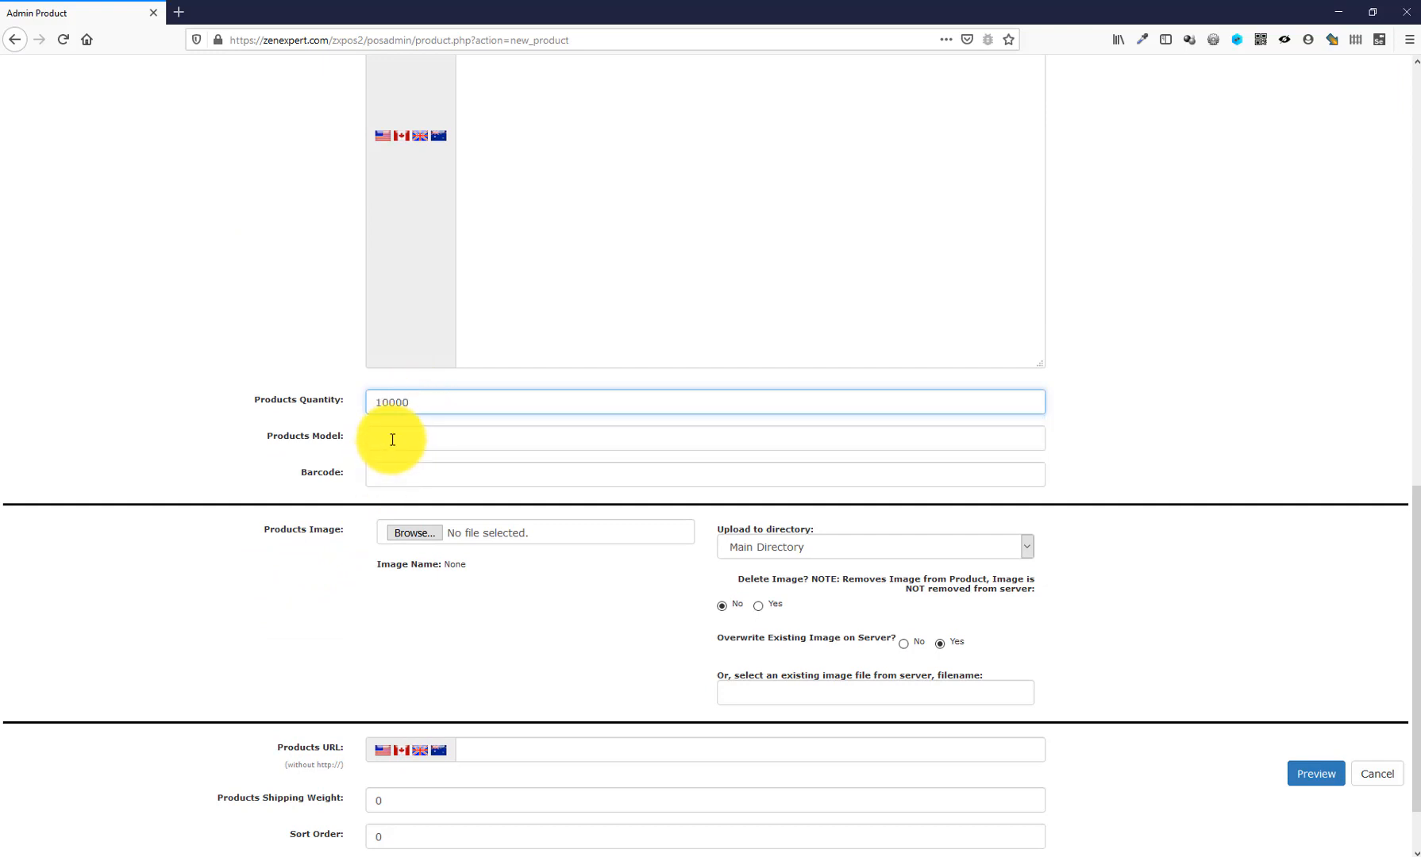
click(393, 440)
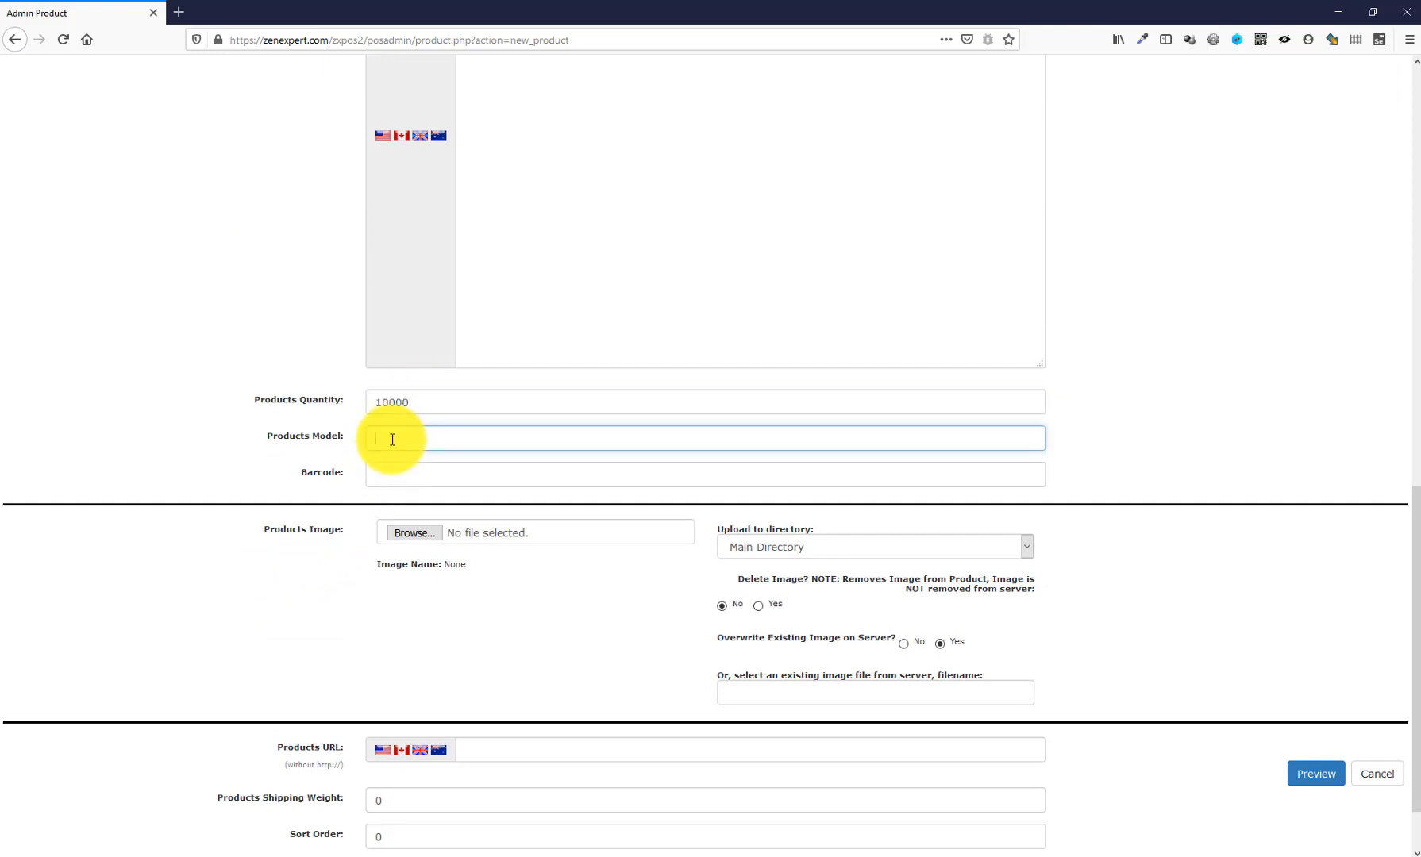
key(Escape)
text(peach-juice)
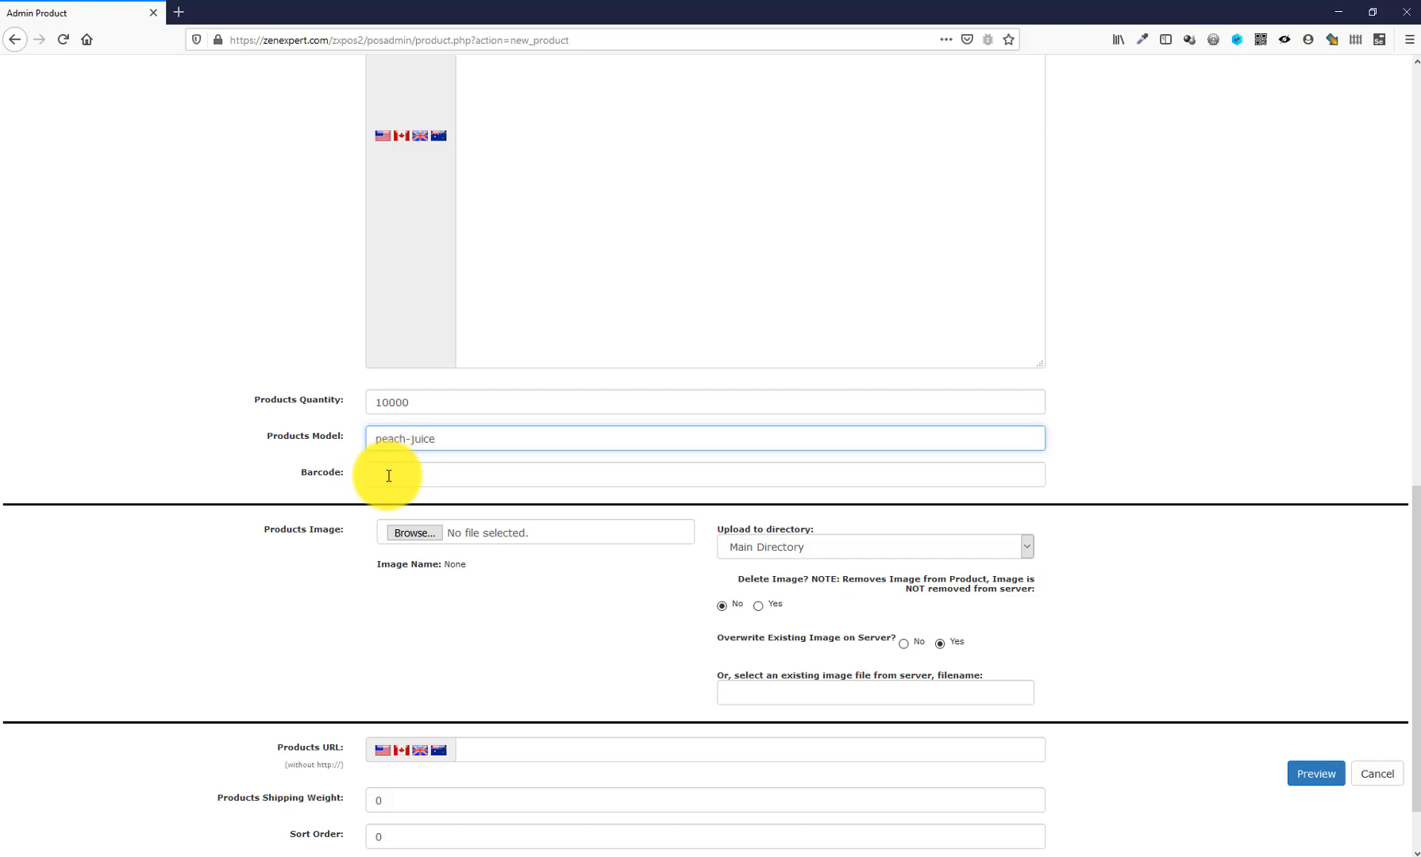
click(388, 476)
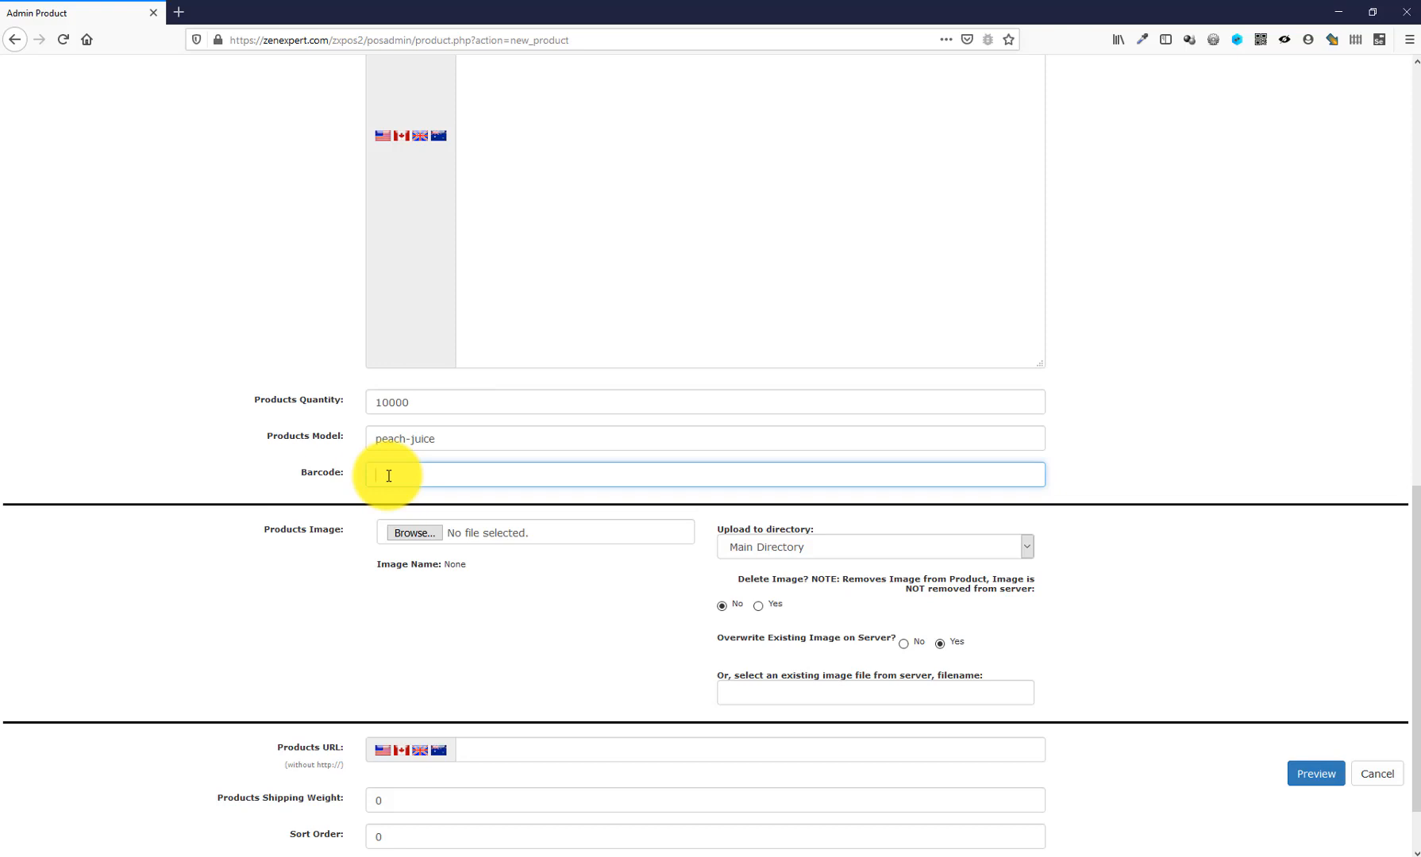
text(54654646)
key(ctrl+a)
key(BackSpace)
text(3568890973150)
- Attach juice-to.jpg as the product image and preview the new product
click(416, 532)
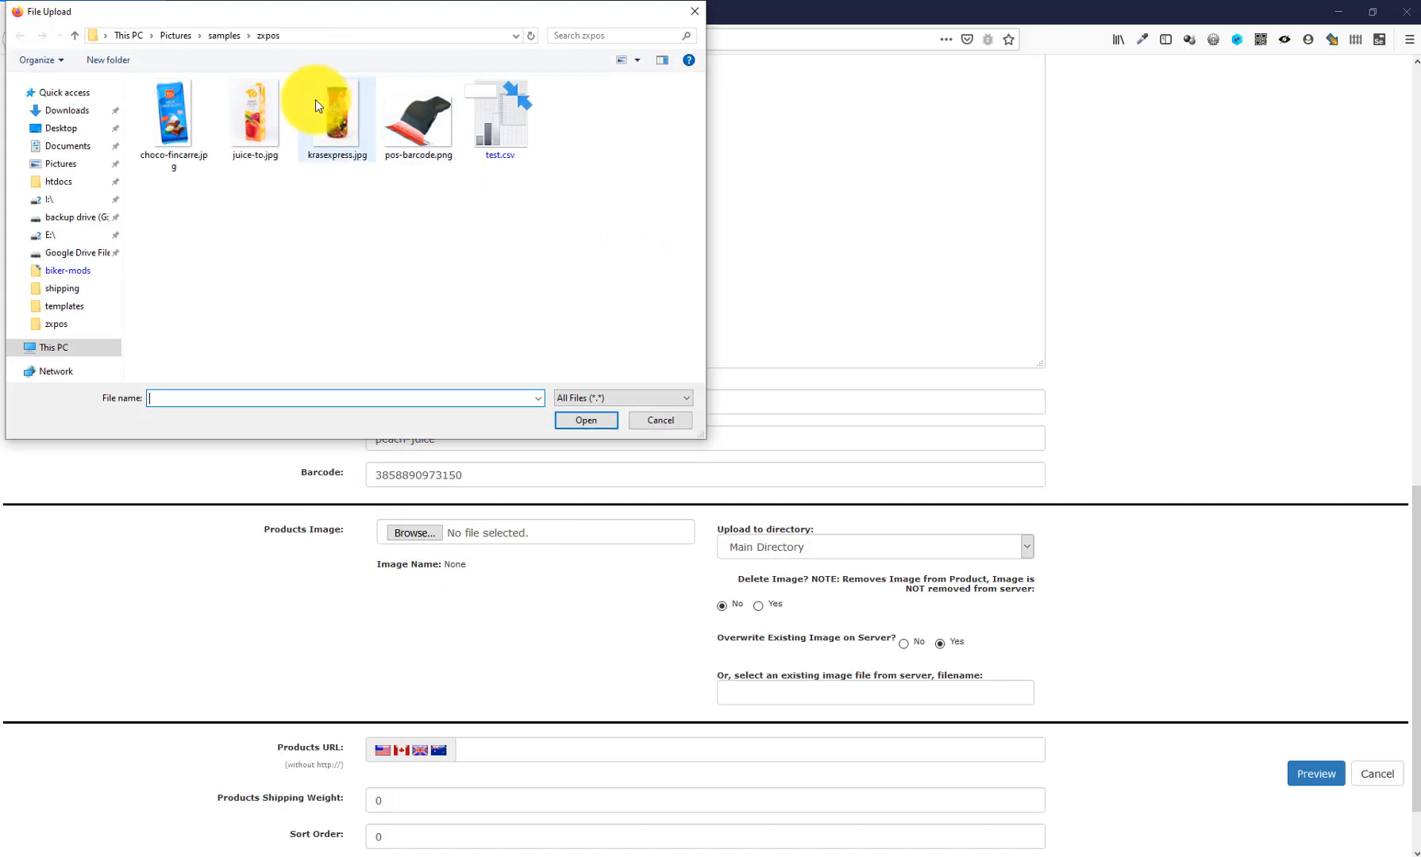
click(263, 108)
double_click(262, 108)
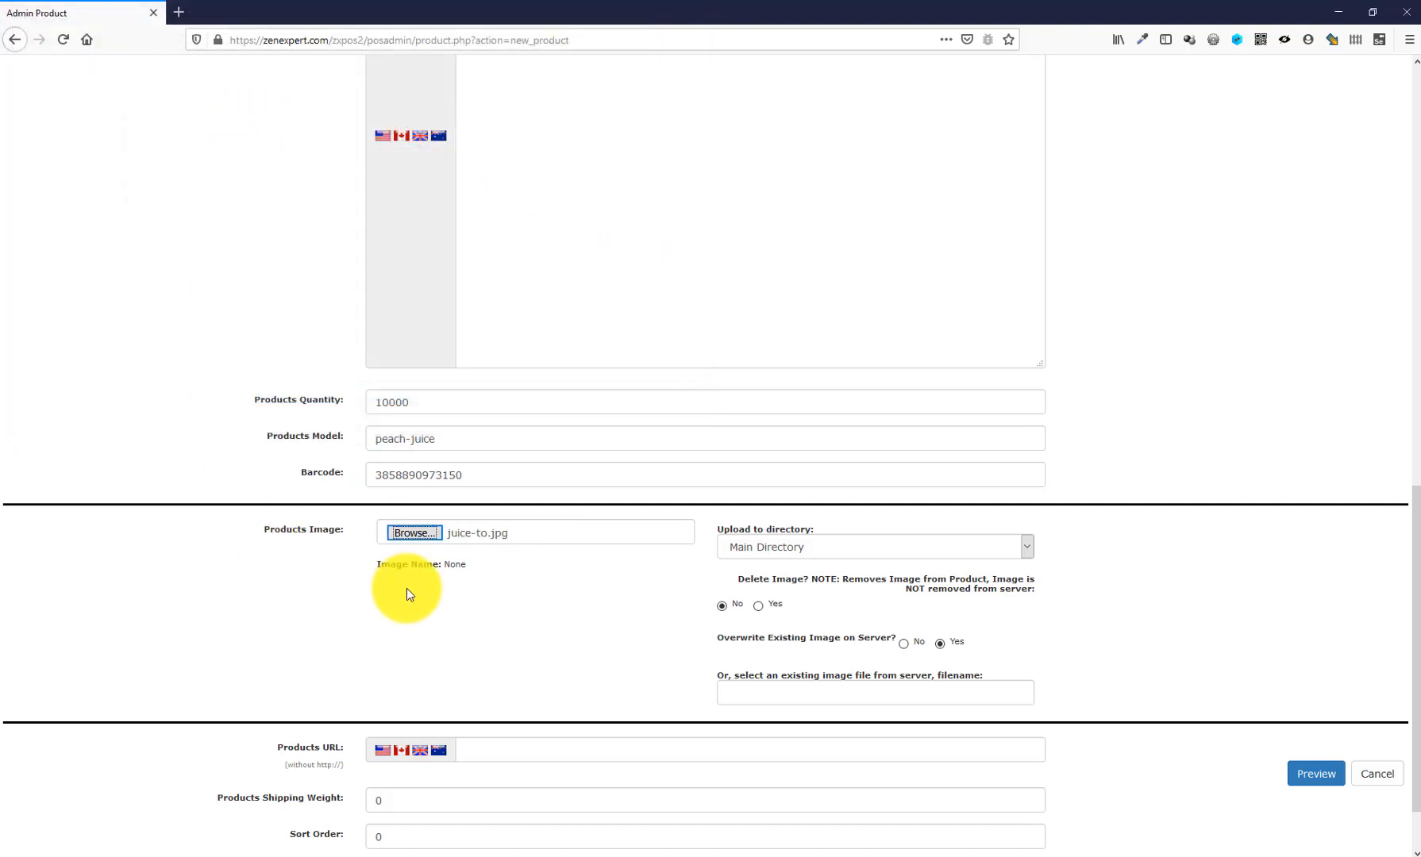
scroll(406, 588, down, 2)
click(1308, 773)
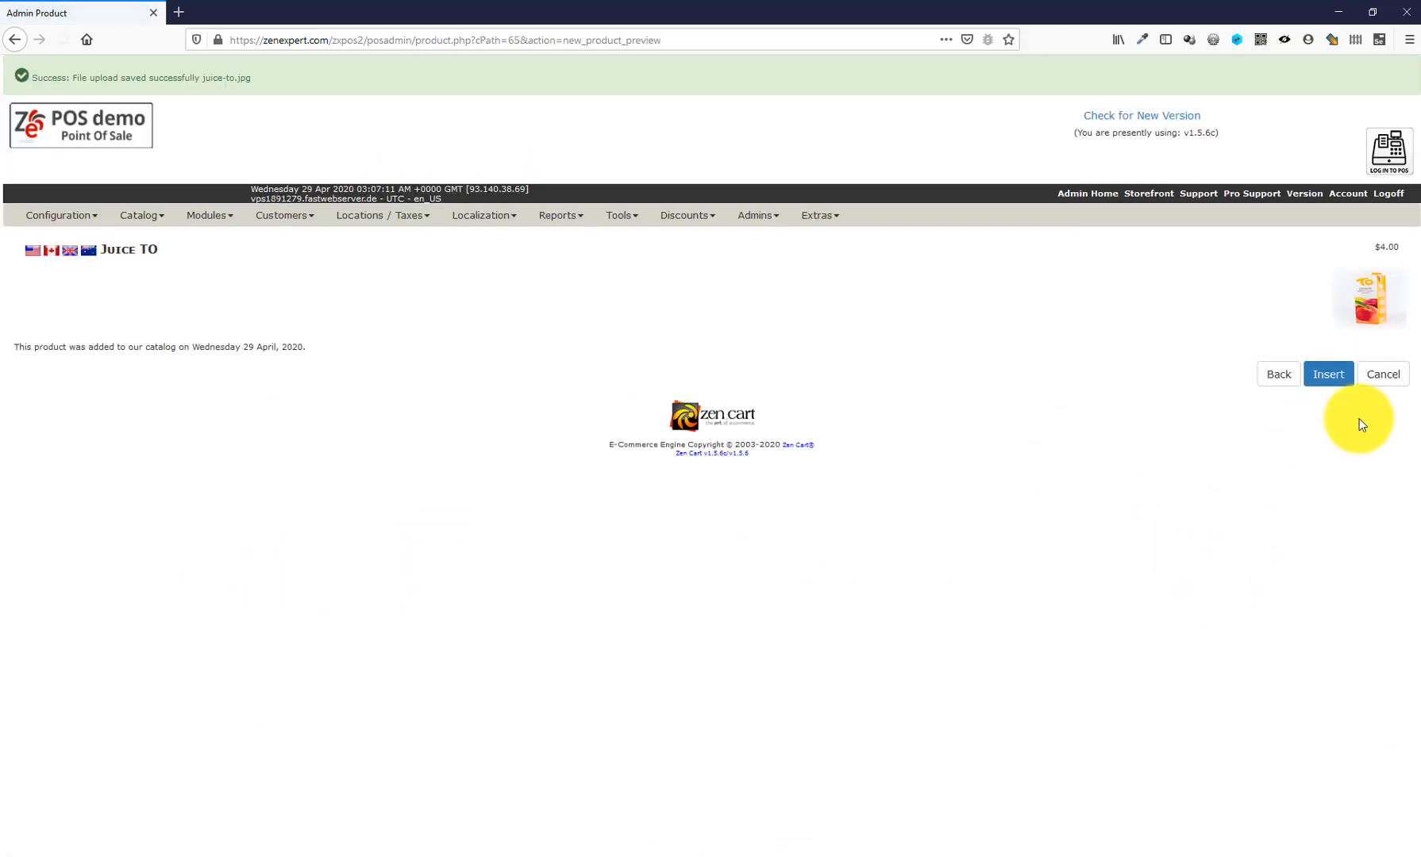
- Insert Juice TO into POS Examples and open the Log in to POS screen
click(1327, 375)
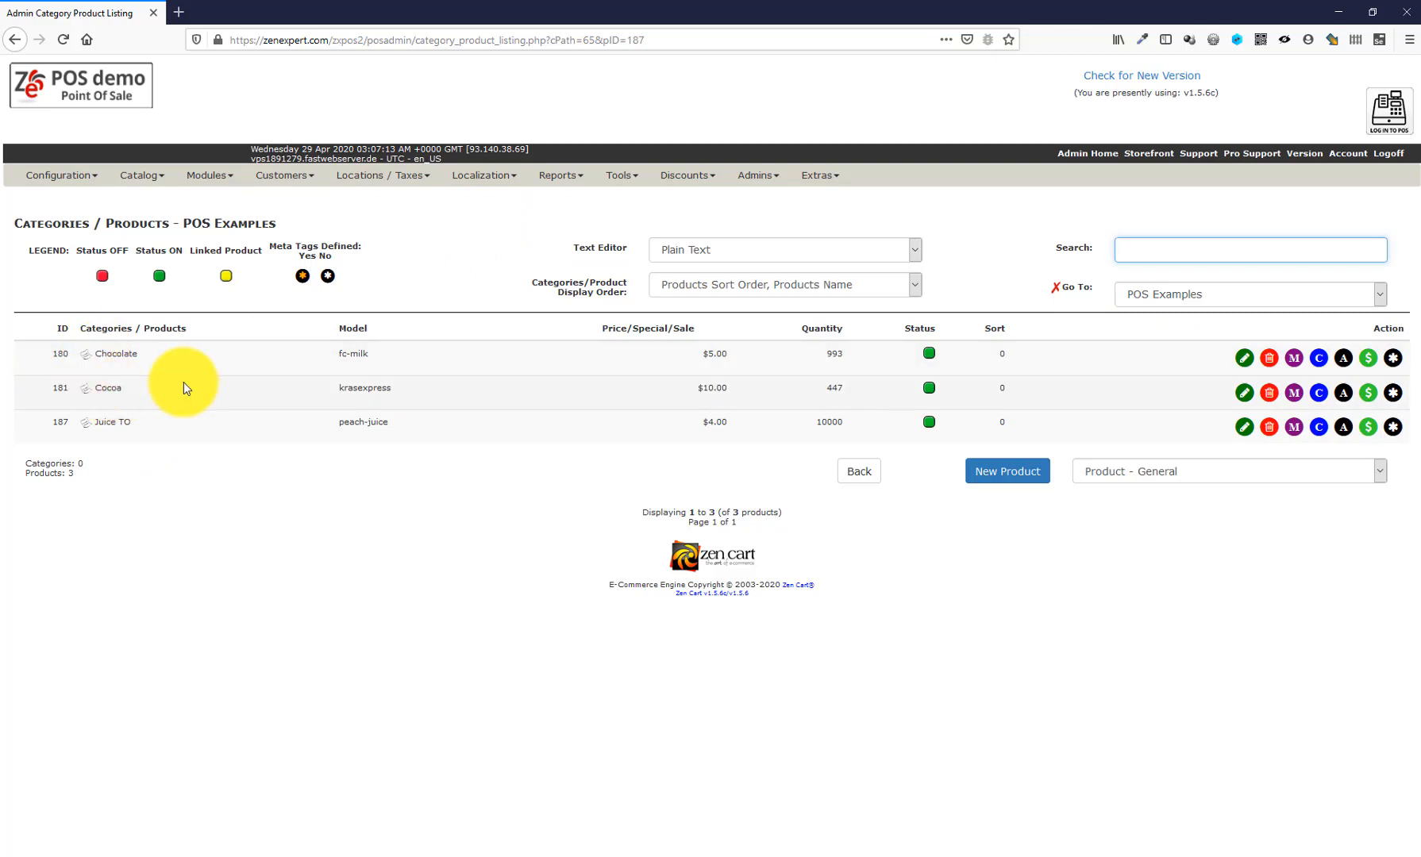
click(1401, 109)
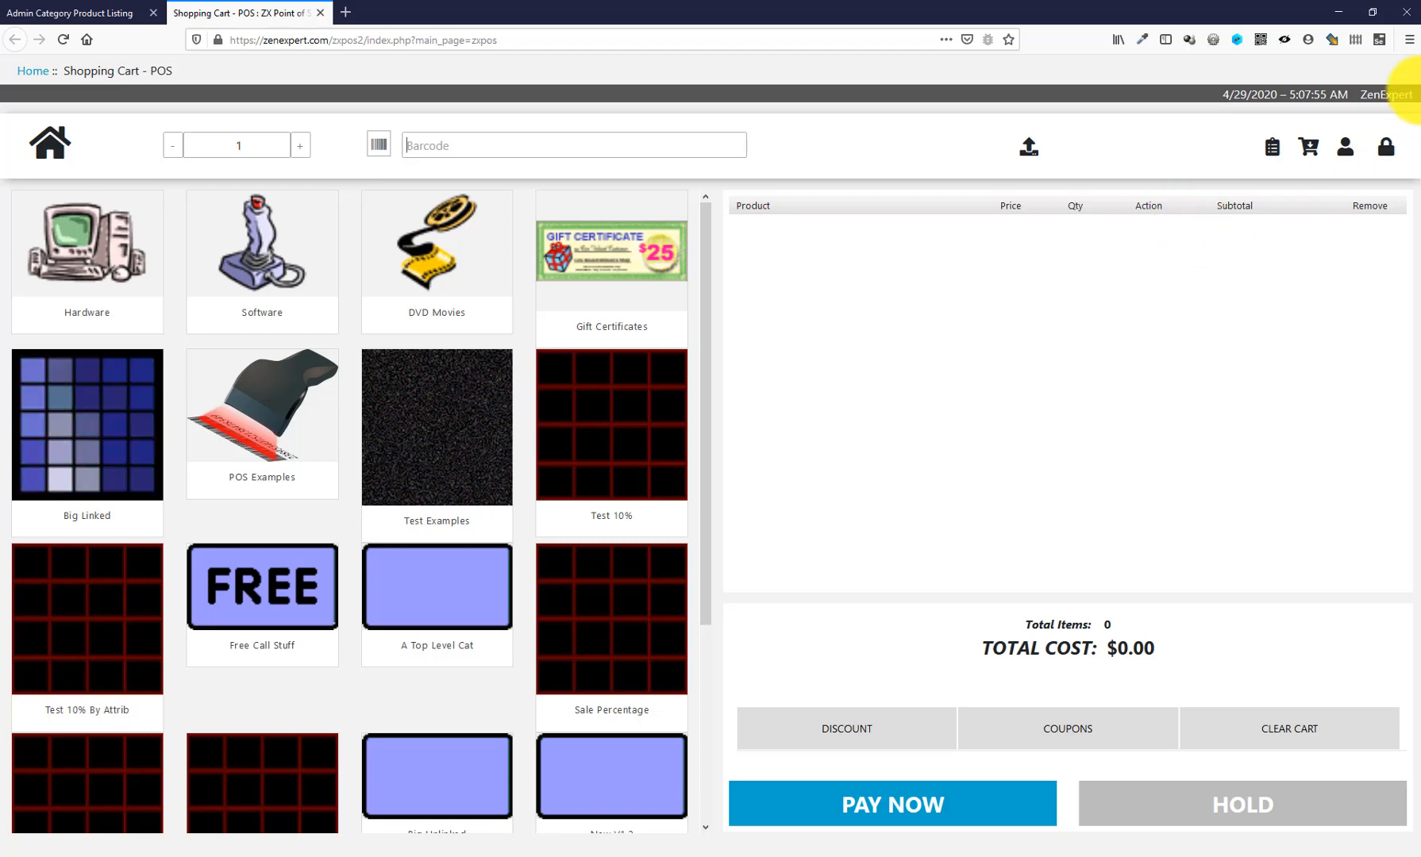
double_click(1377, 96)
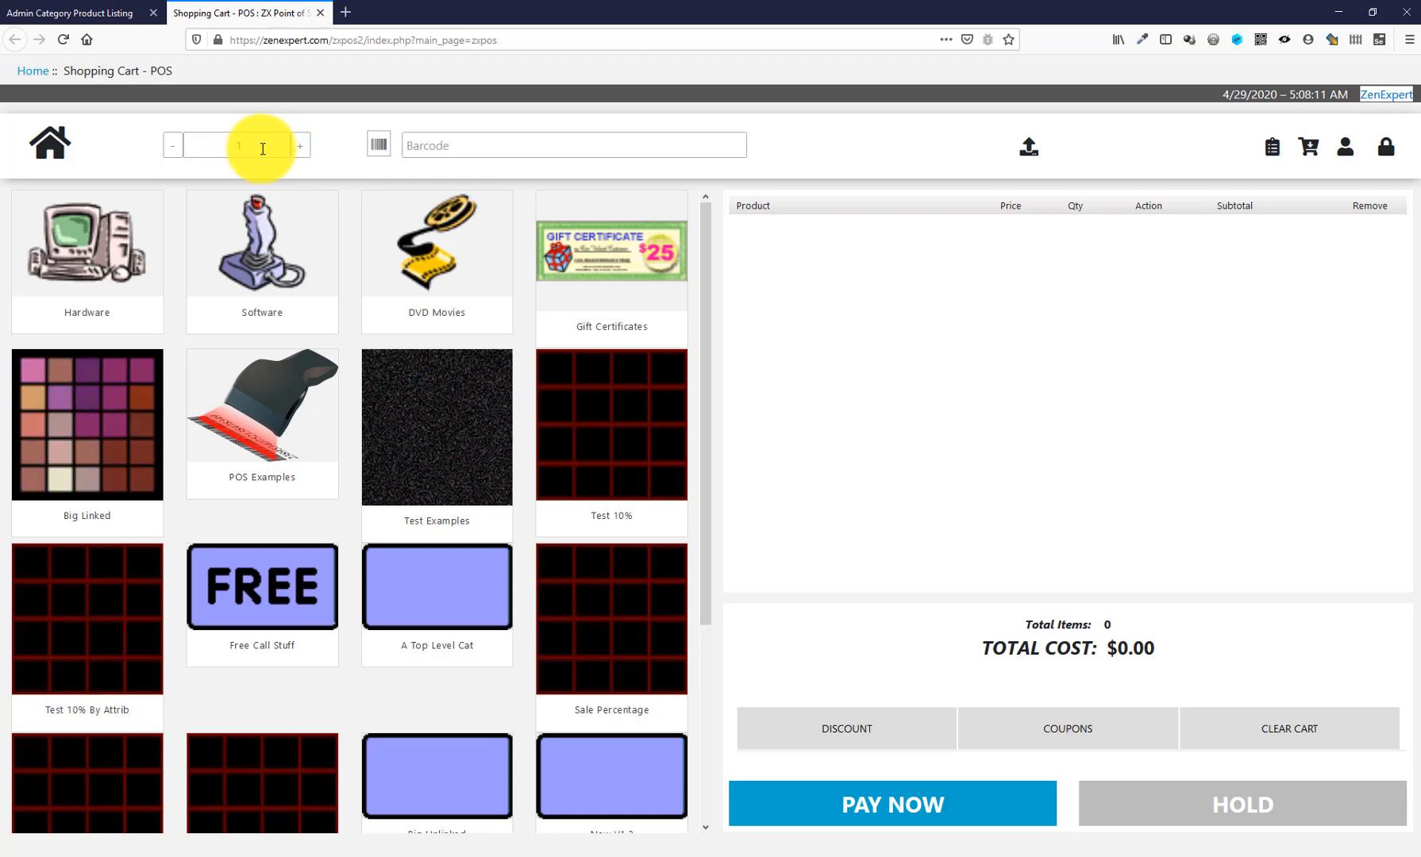
click(303, 147)
click(172, 146)
click(172, 145)
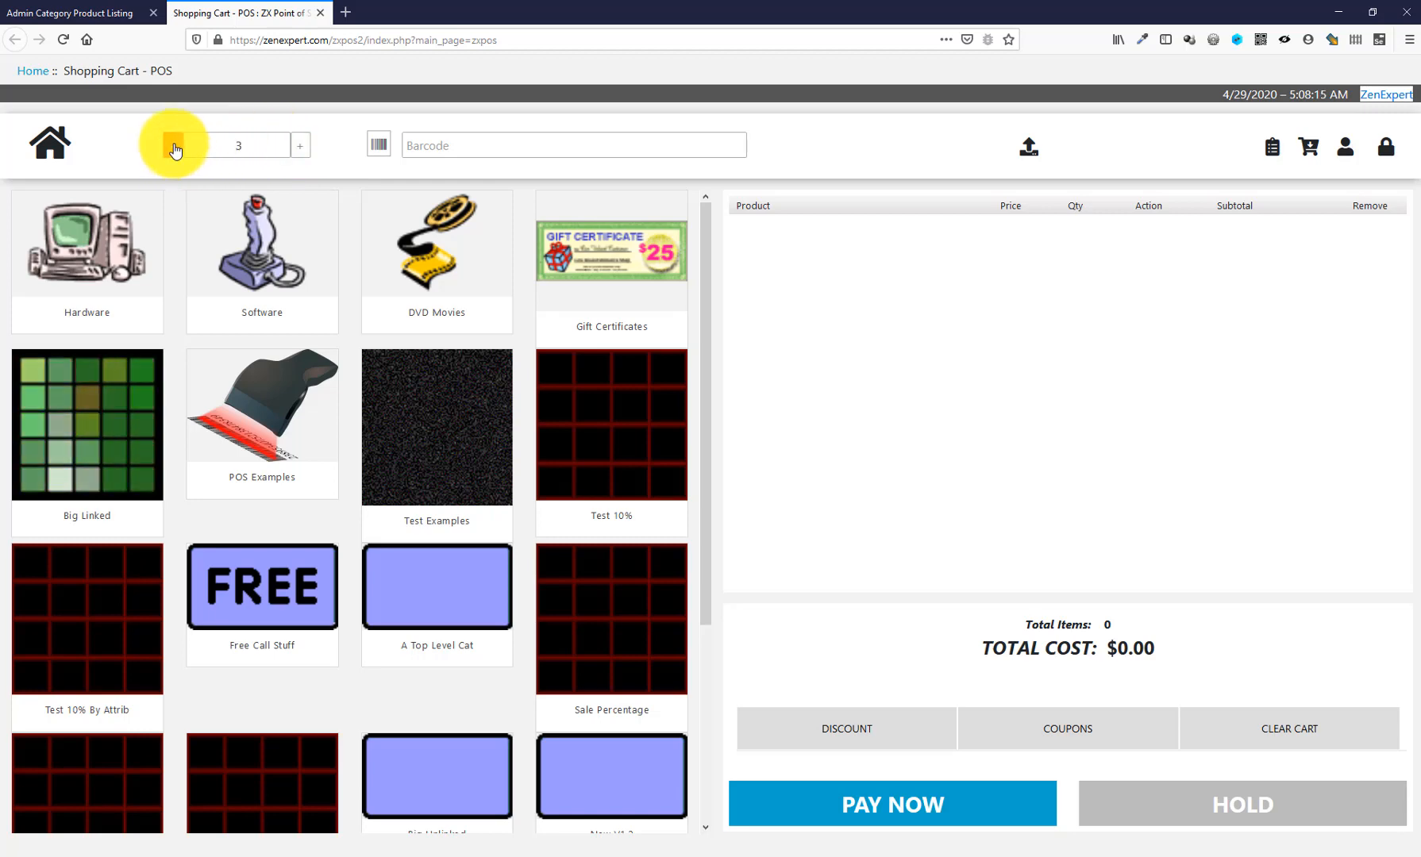
click(515, 144)
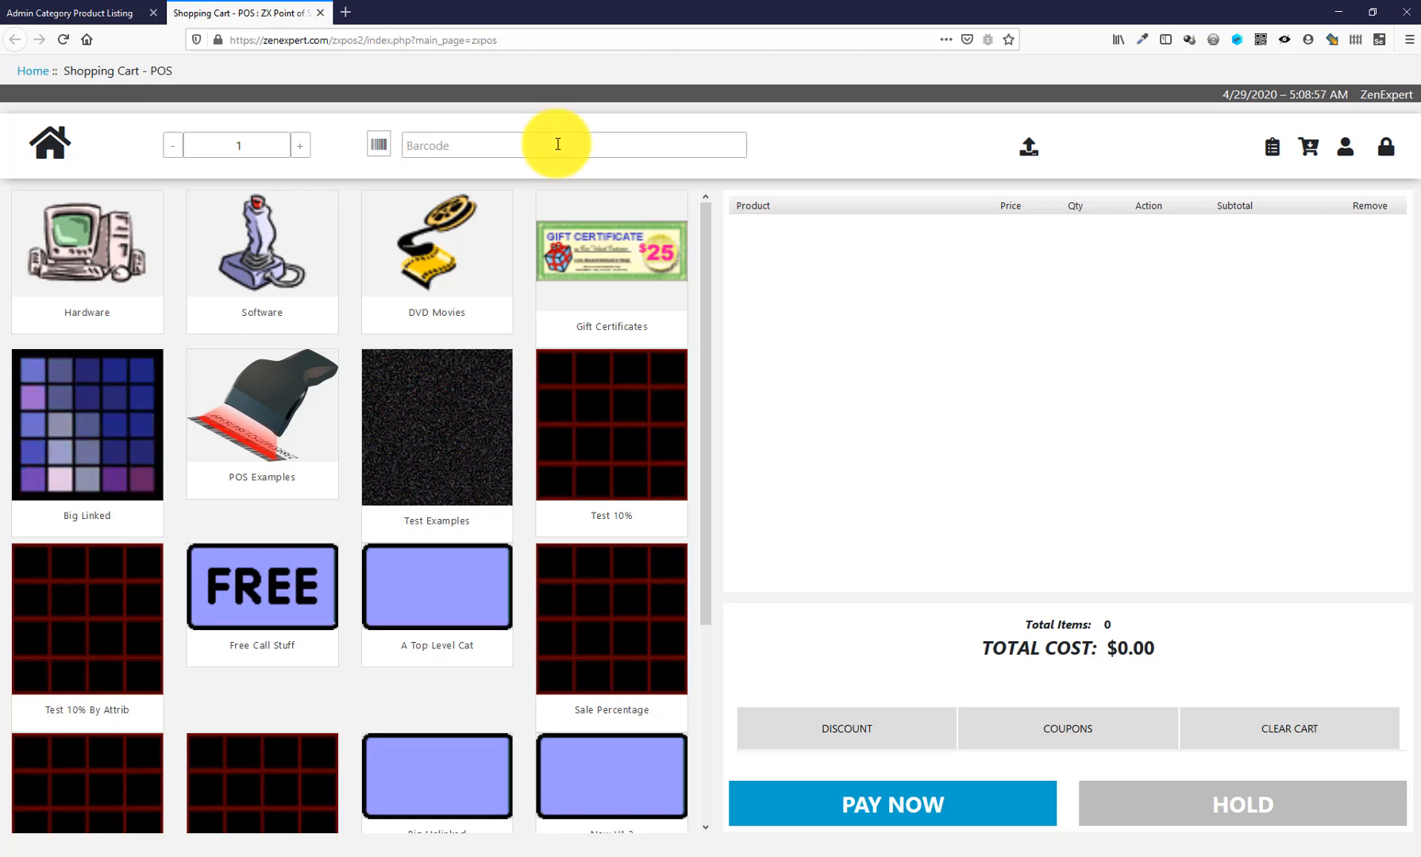
key(Return)
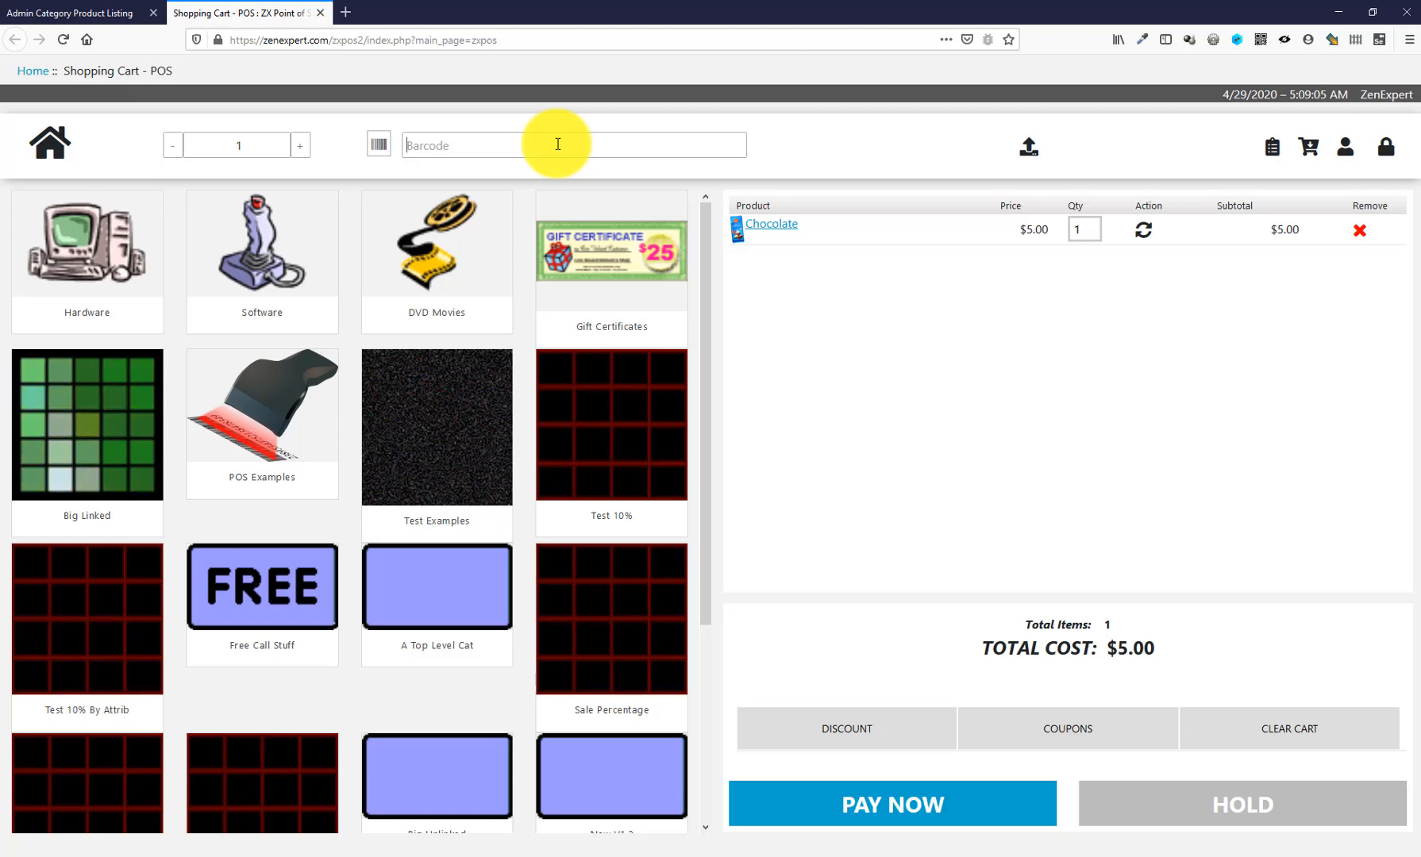
text(3838800711130)
key(Return)
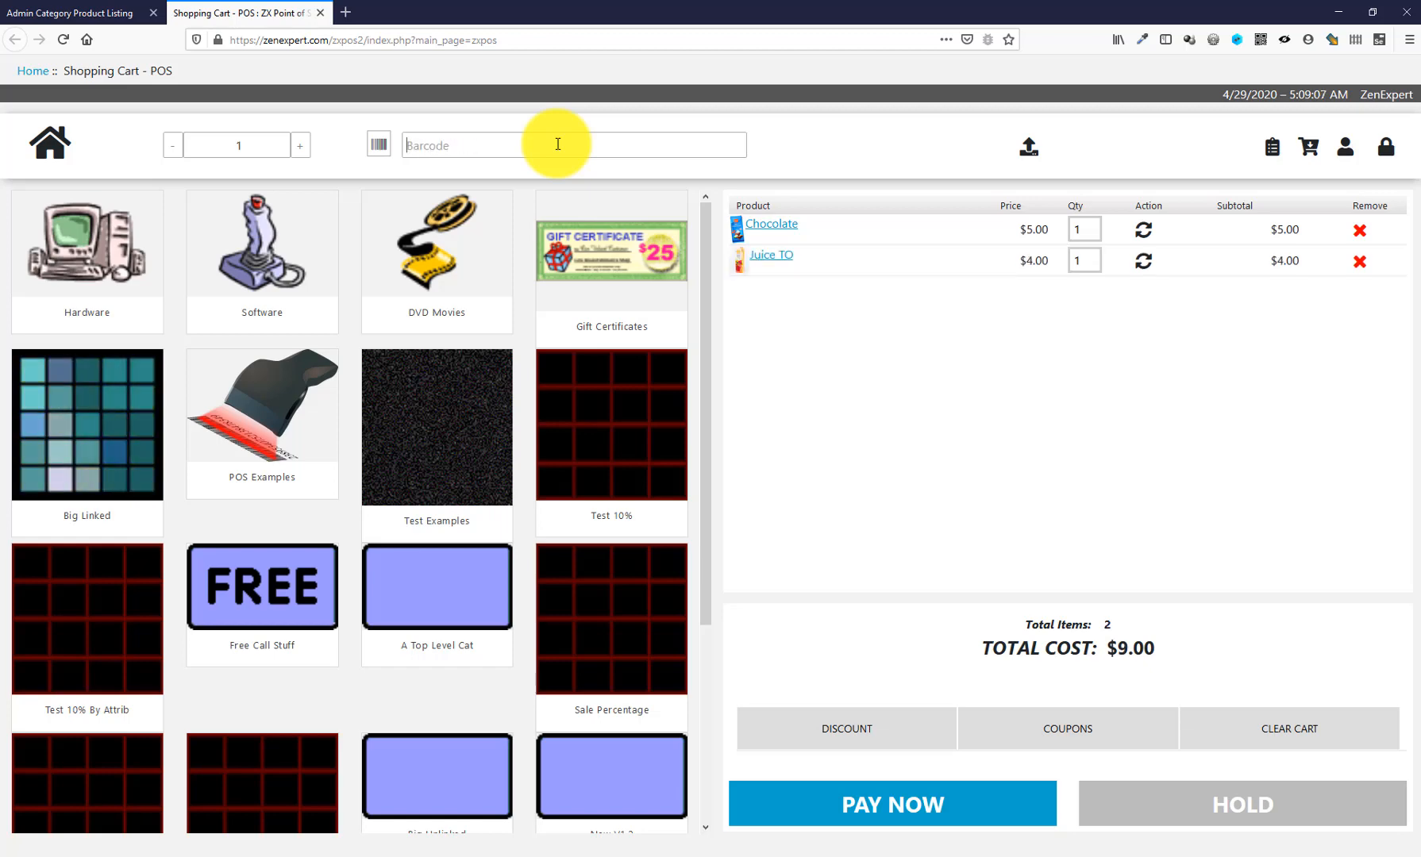
text(3838800711130)
key(Return)
text(3838800711130)
key(Return)
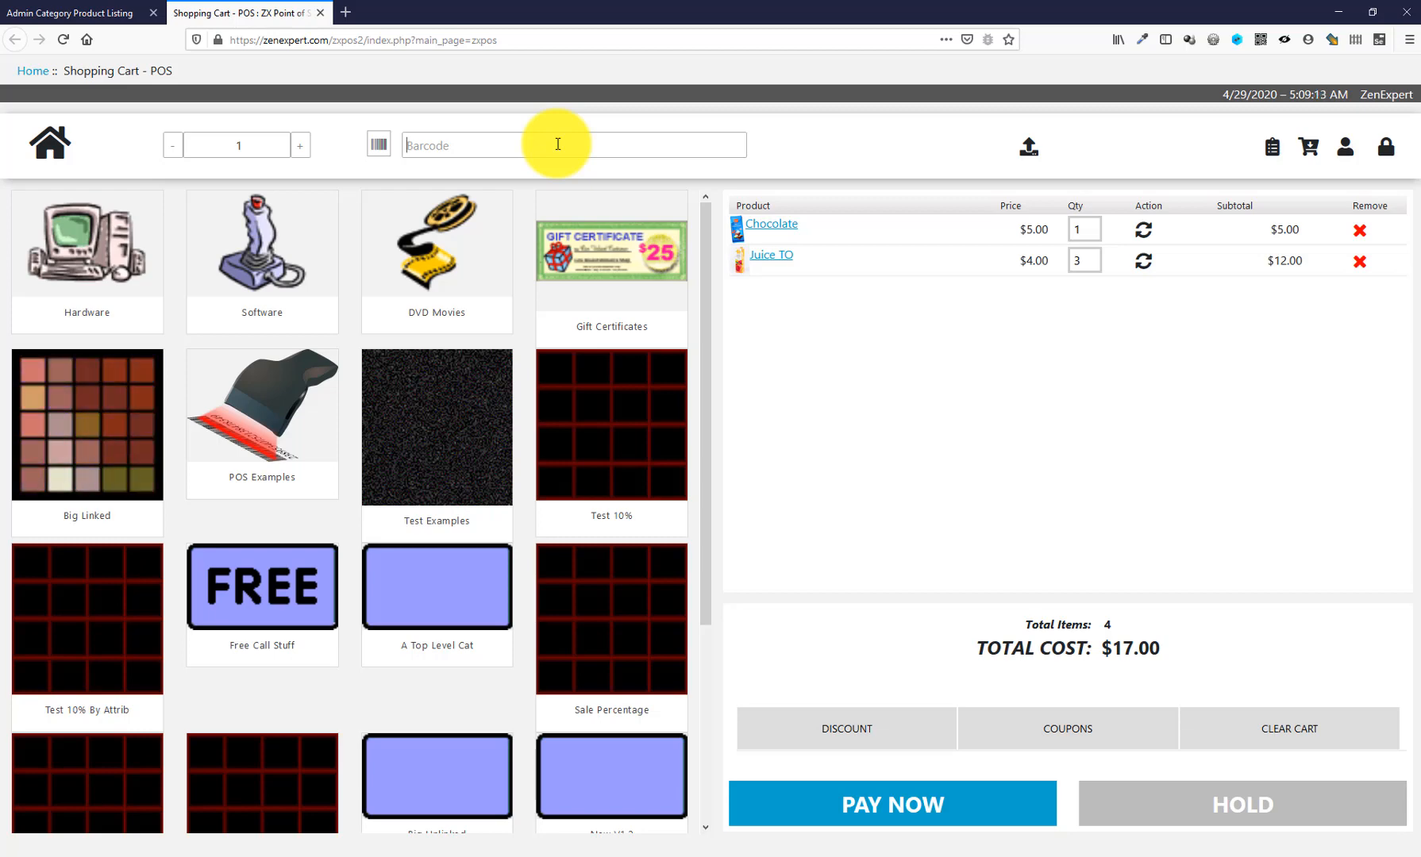
key(Return)
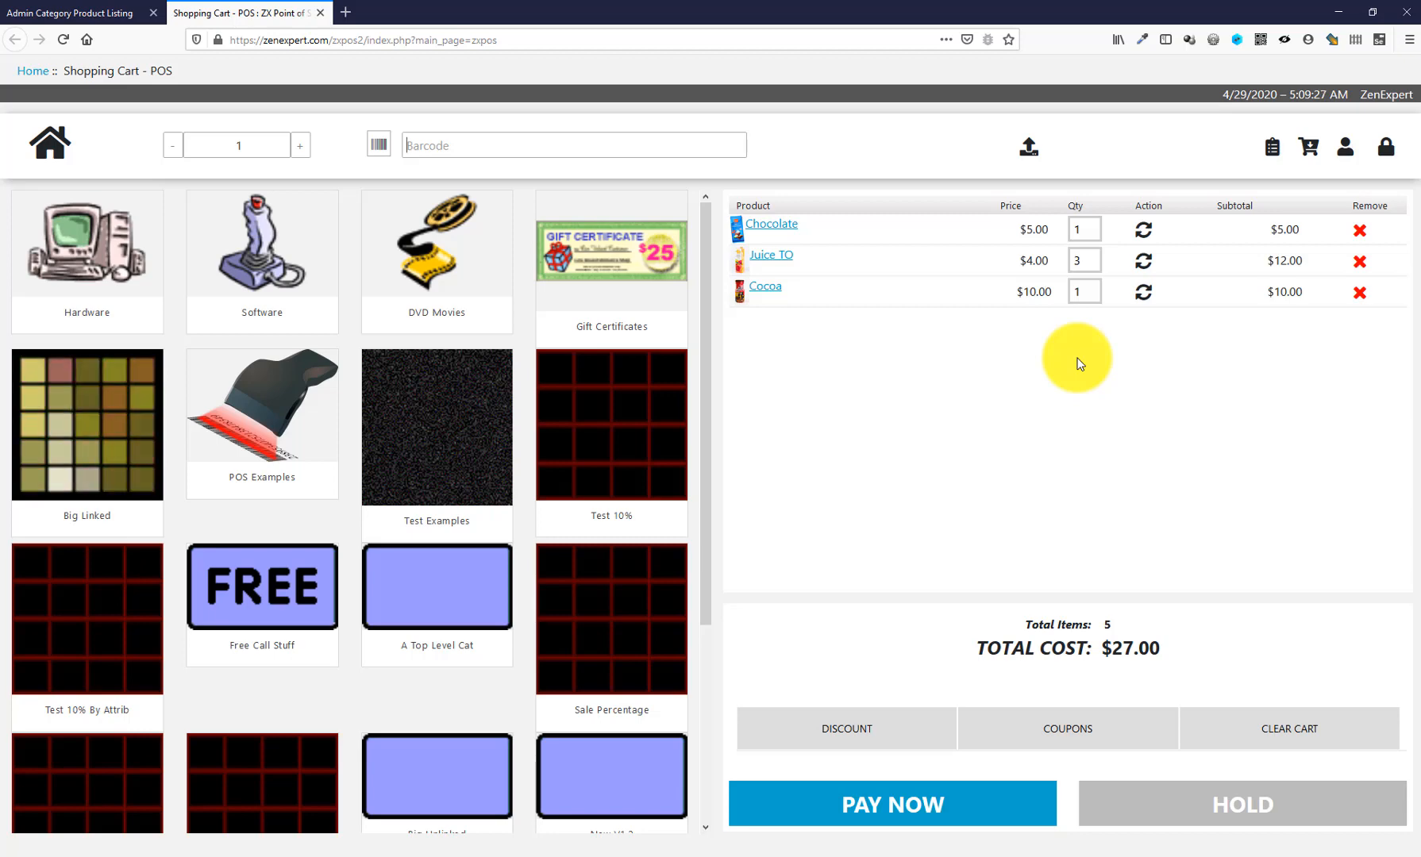
- Change Chocolate's quantity to 4 ($20.00) and delete the Juice TO row from the cart
double_click(1088, 230)
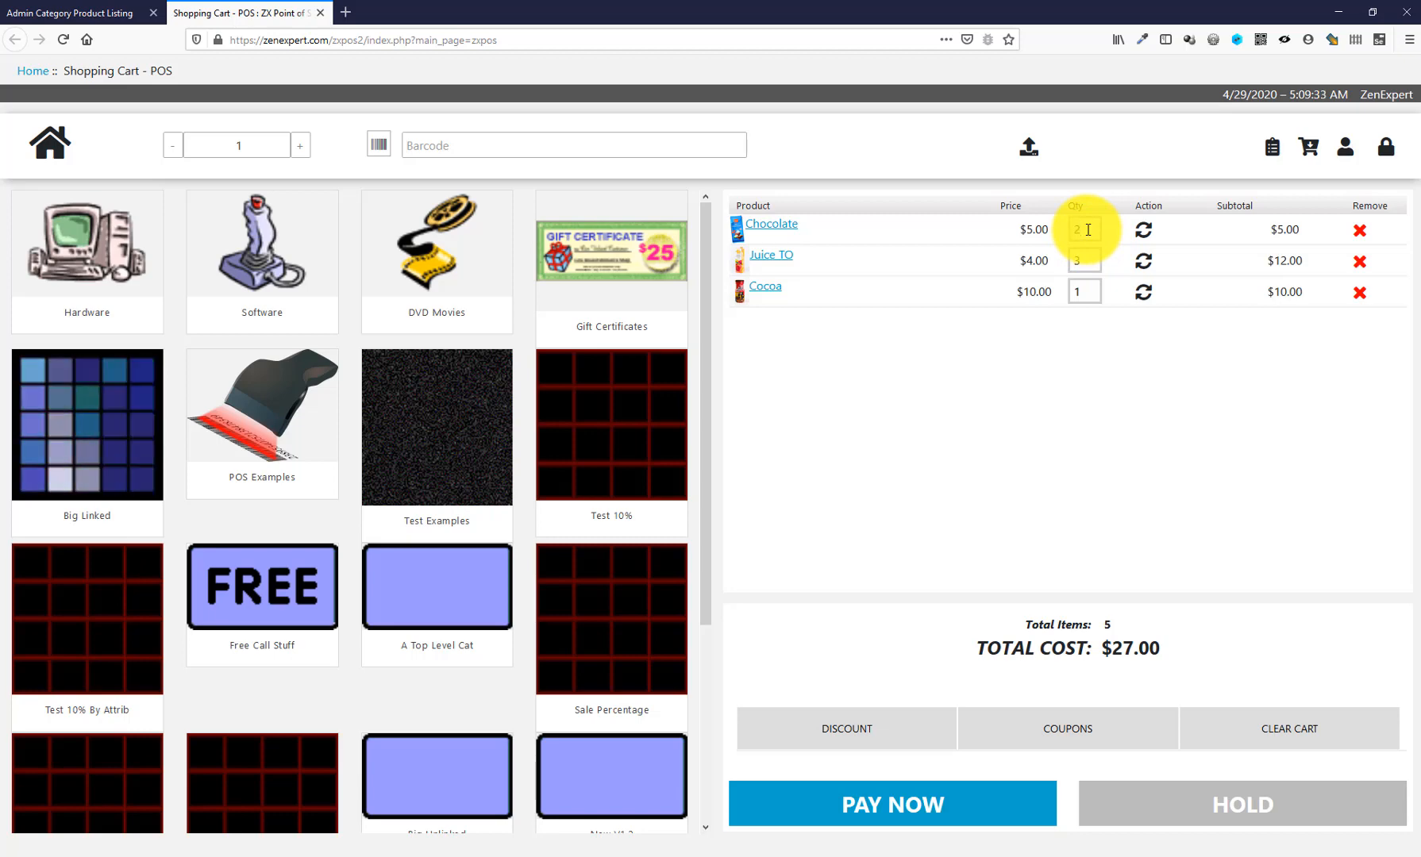
key(Return)
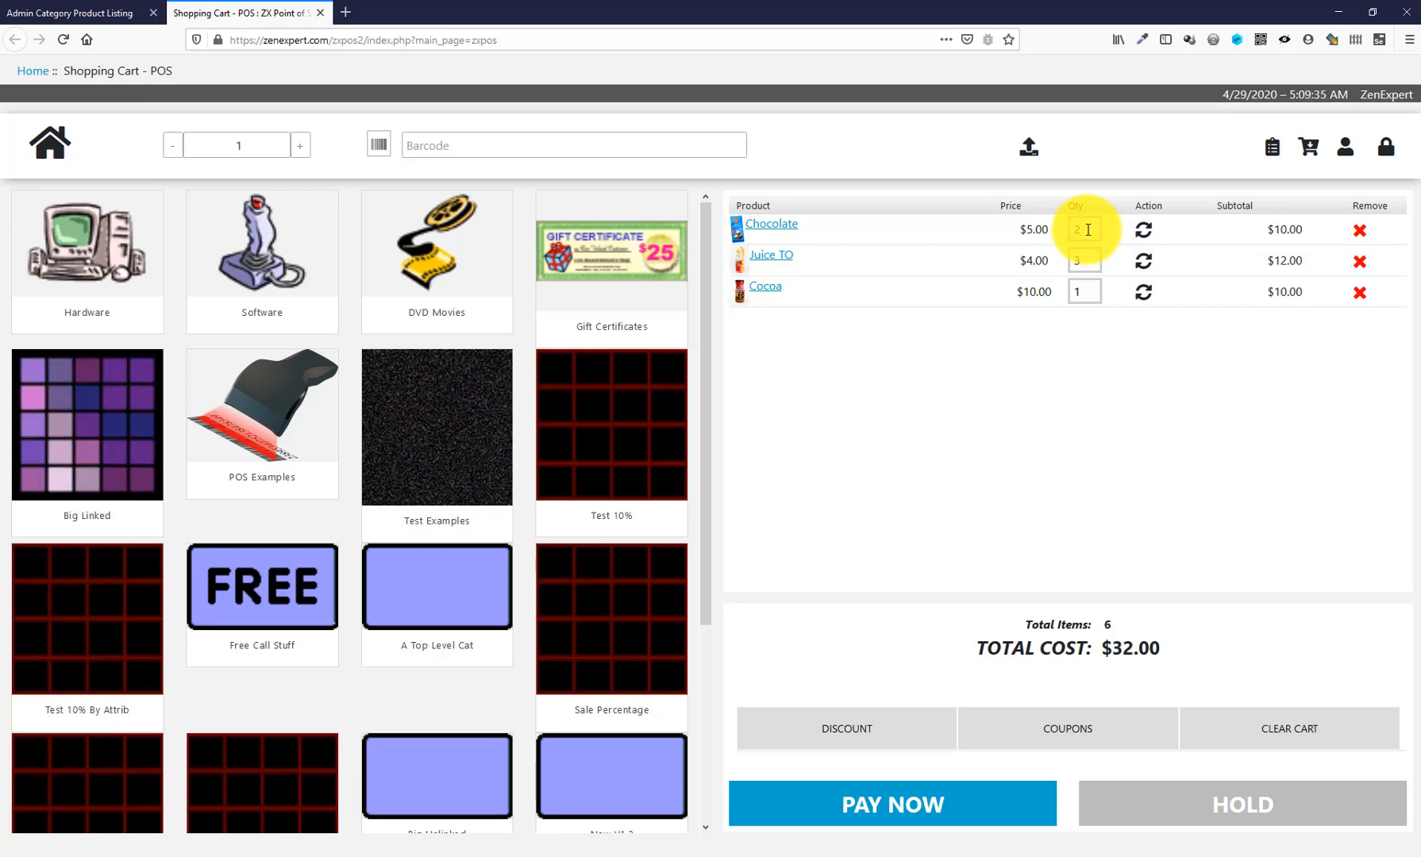
double_click(1088, 230)
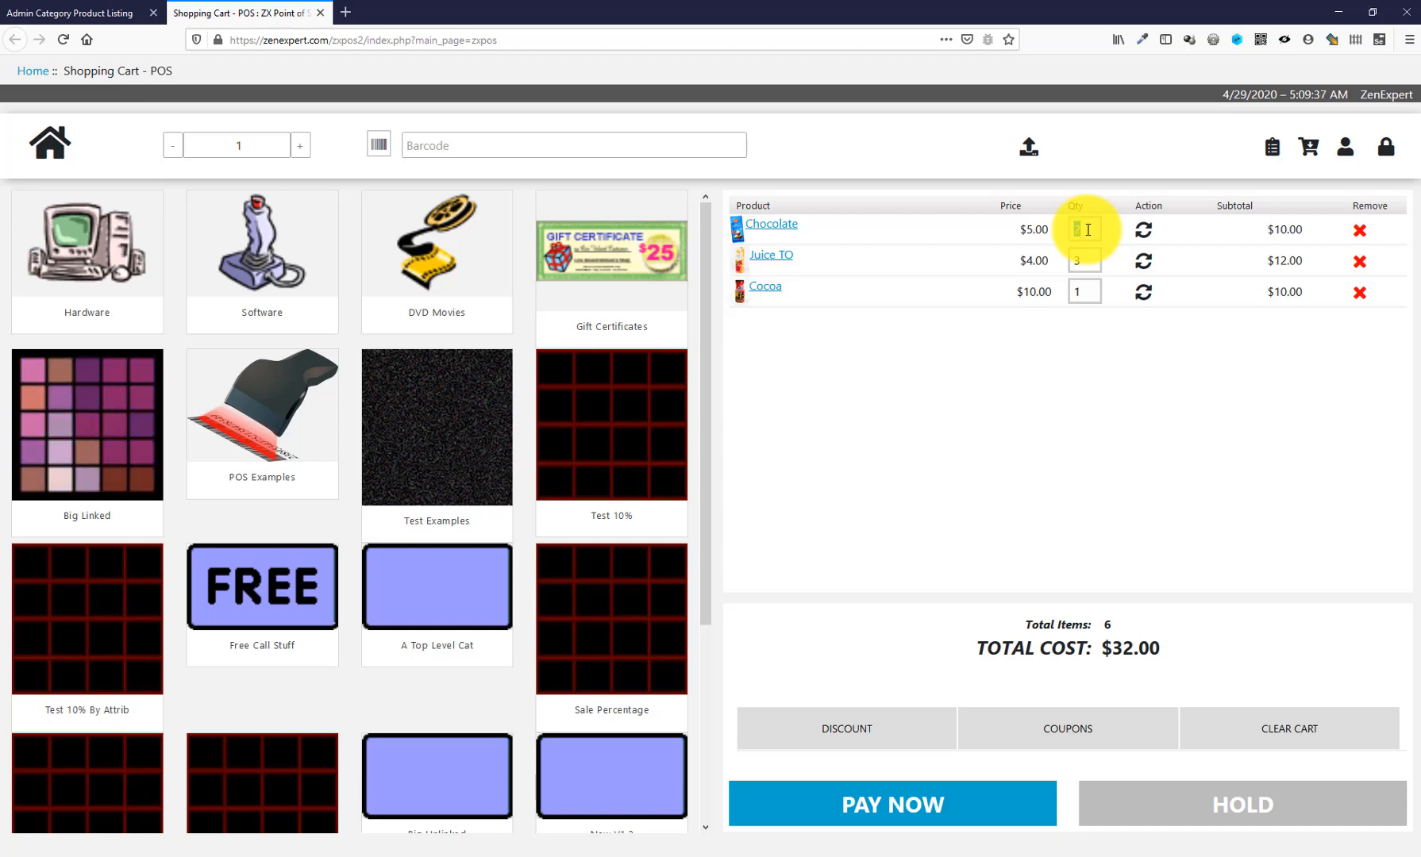
text(4)
click(1143, 233)
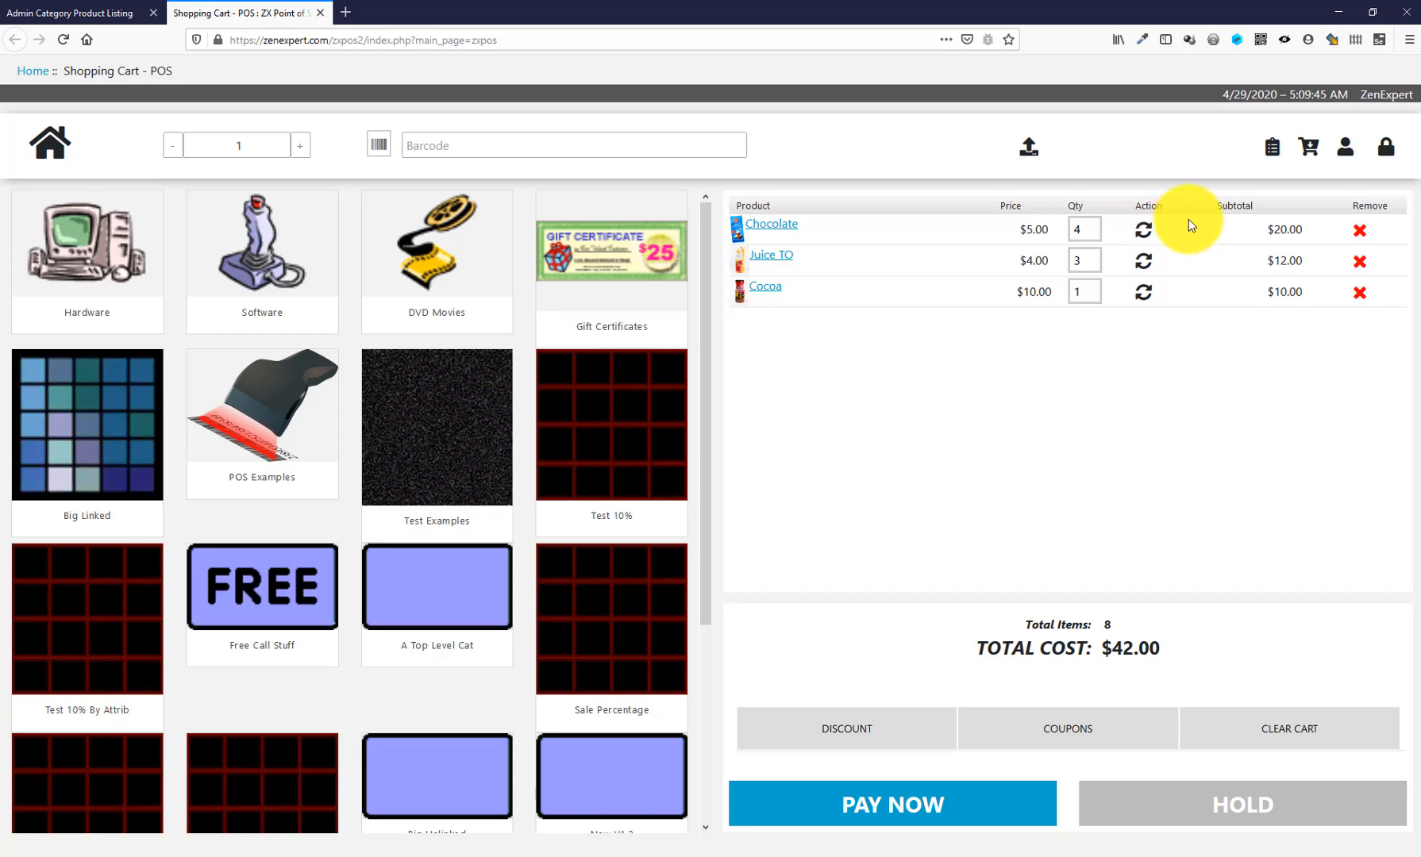
click(1360, 261)
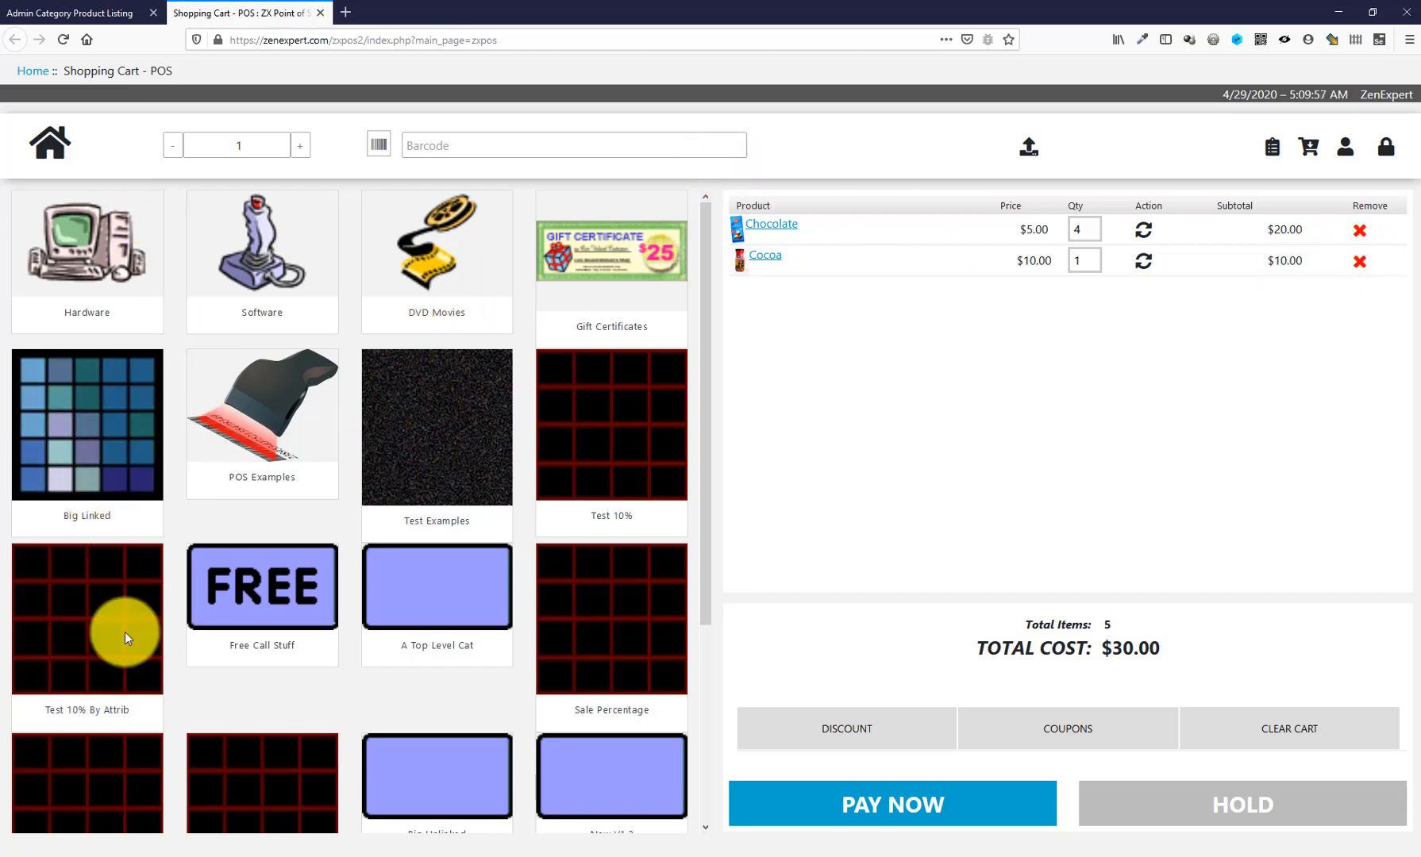
- Add Beloved Linked ($54.99) from the Big Linked category to the cart
click(112, 423)
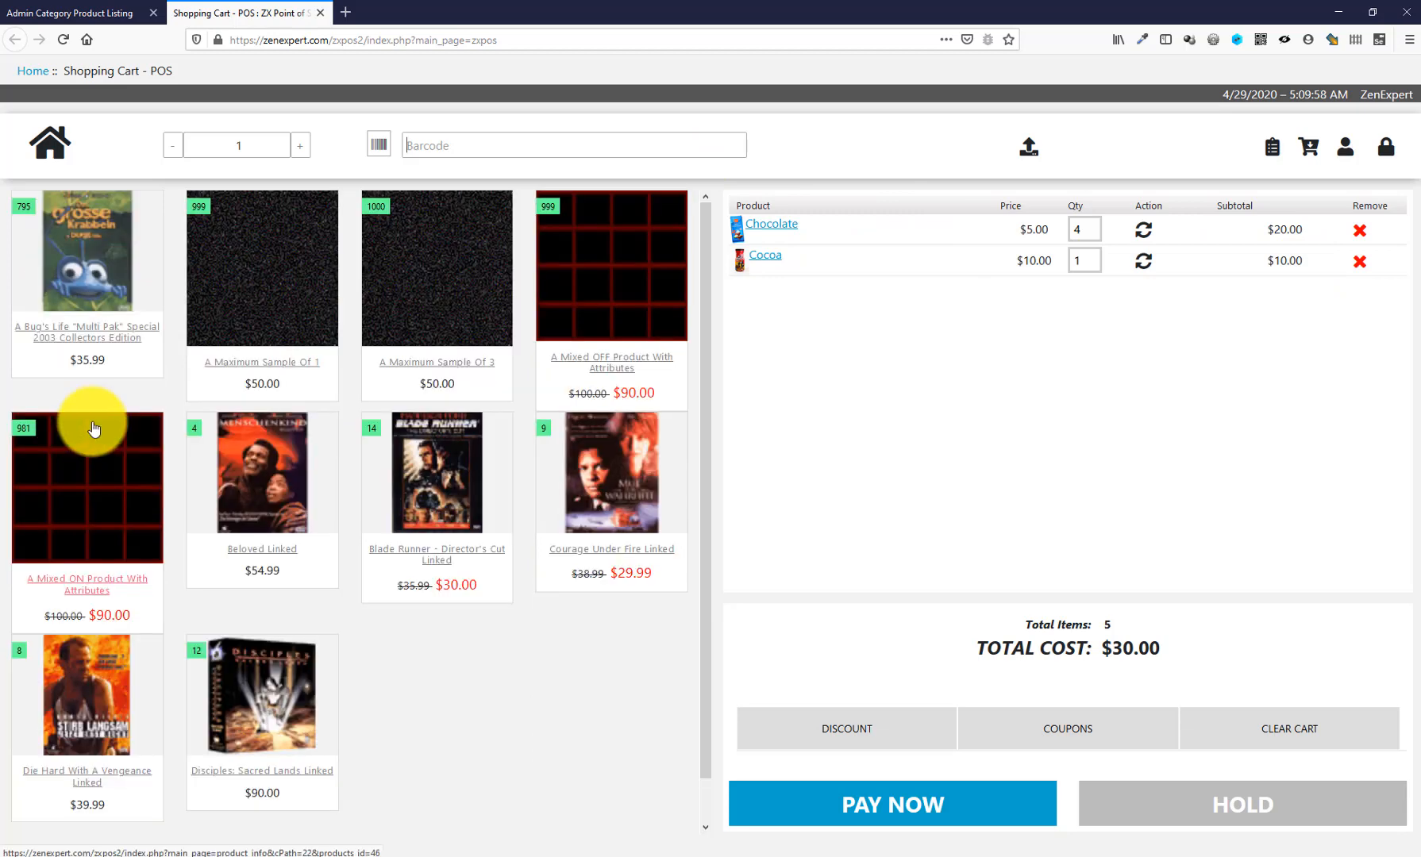
click(283, 485)
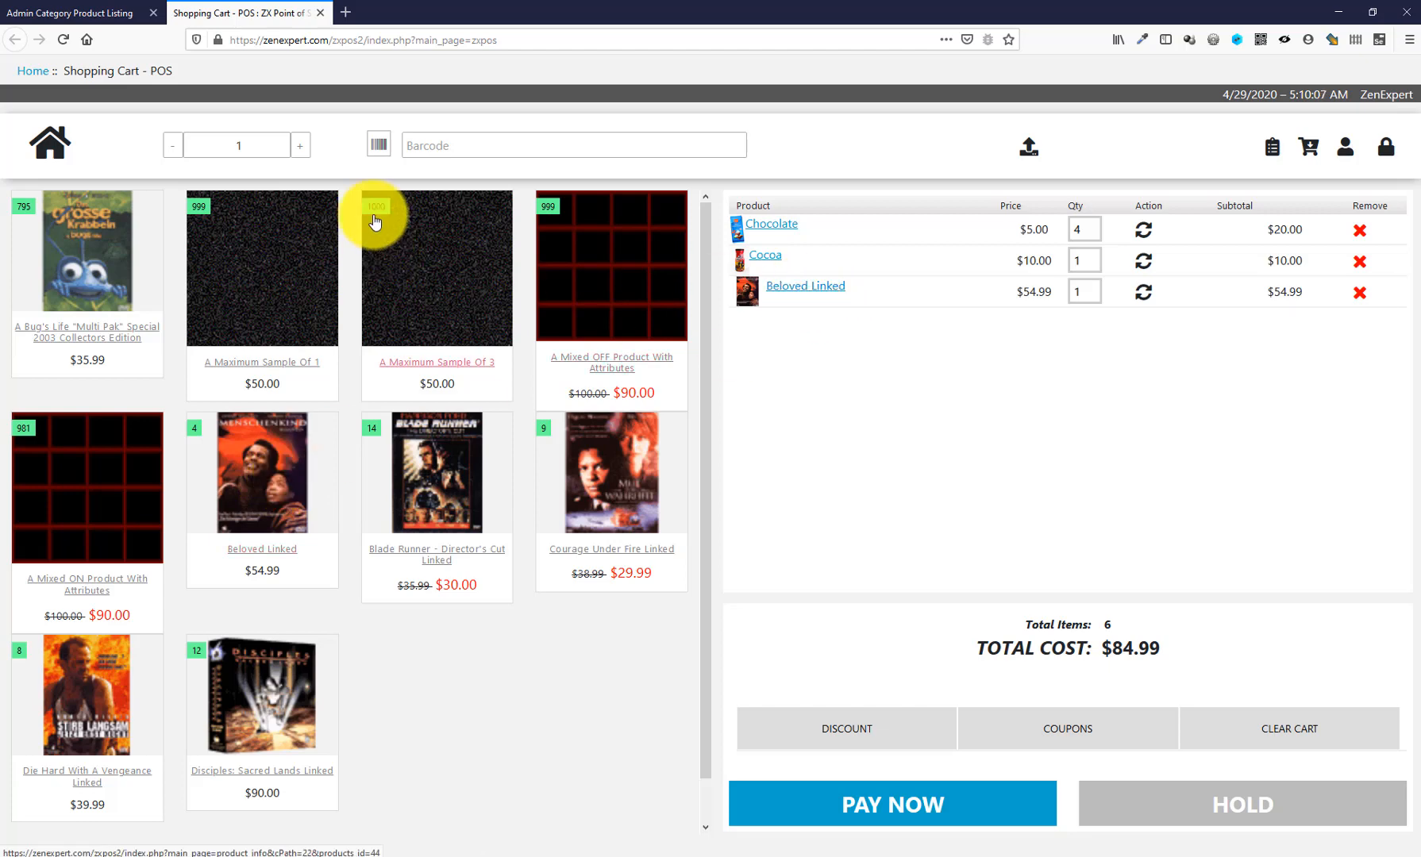
click(49, 142)
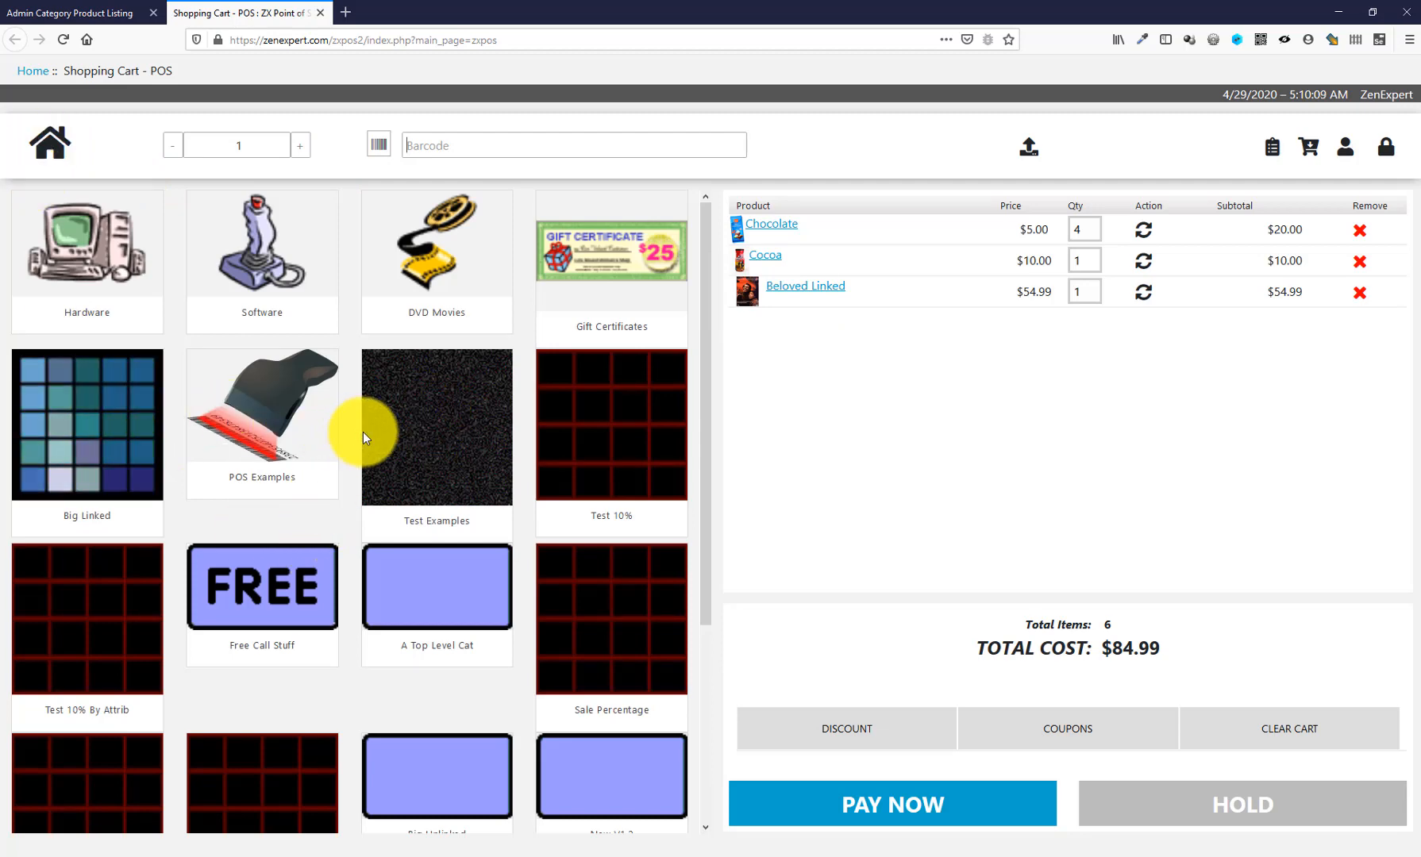
- Add the Hewlett Packard printer from Test Examples in Black with 8 mb memory ($490.20)
click(437, 436)
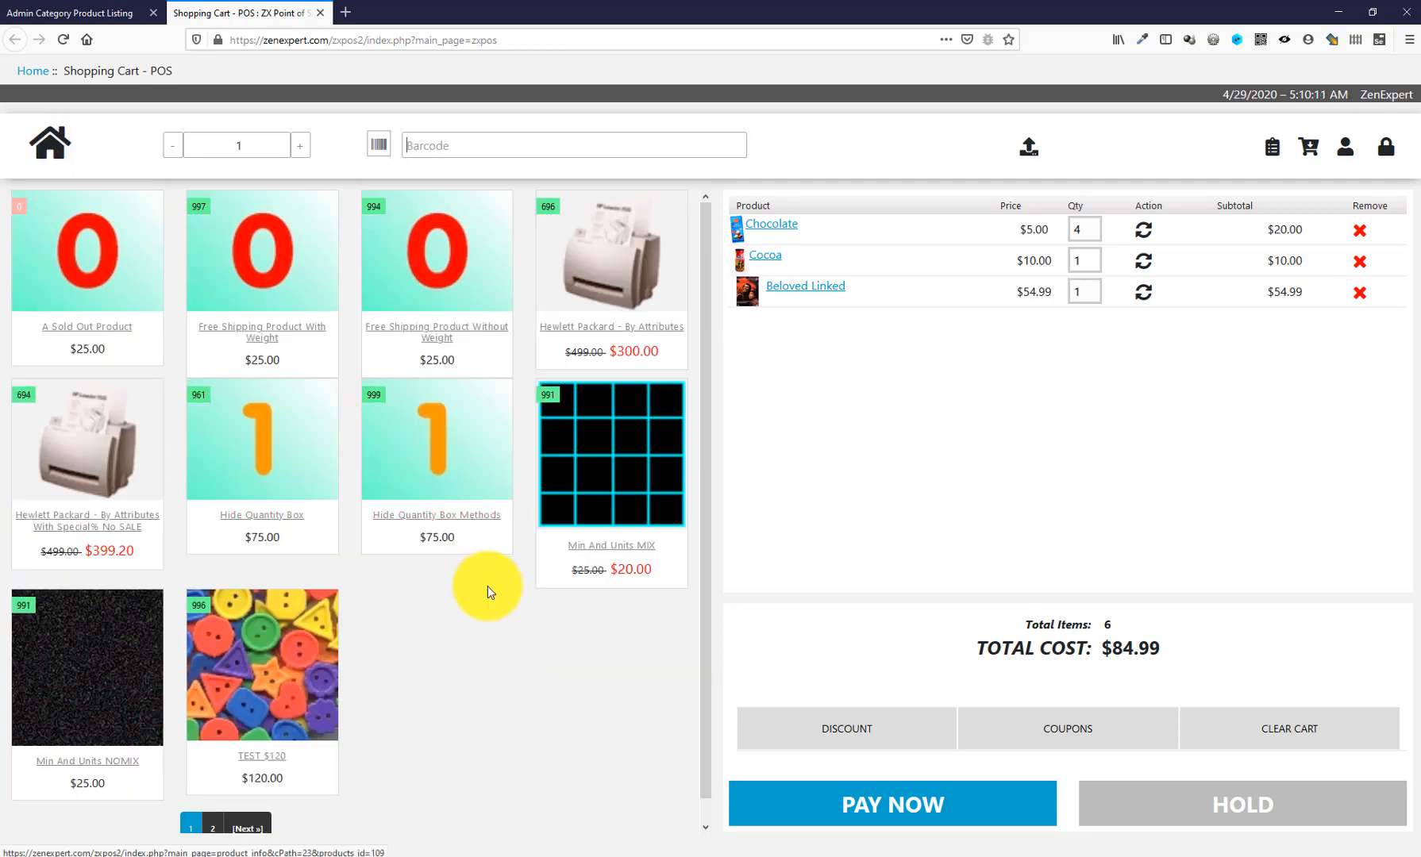
click(71, 447)
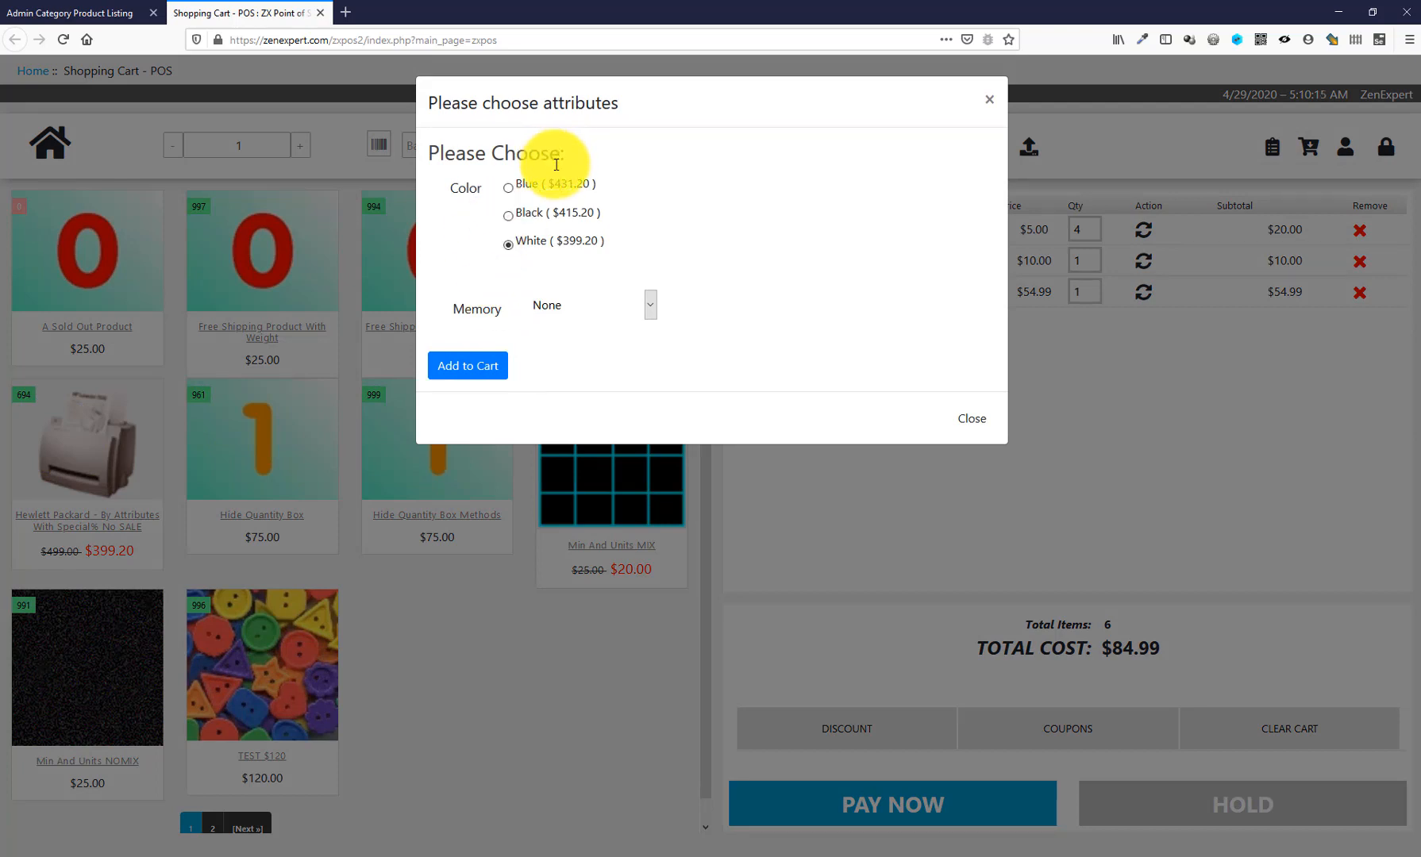
click(565, 214)
click(569, 307)
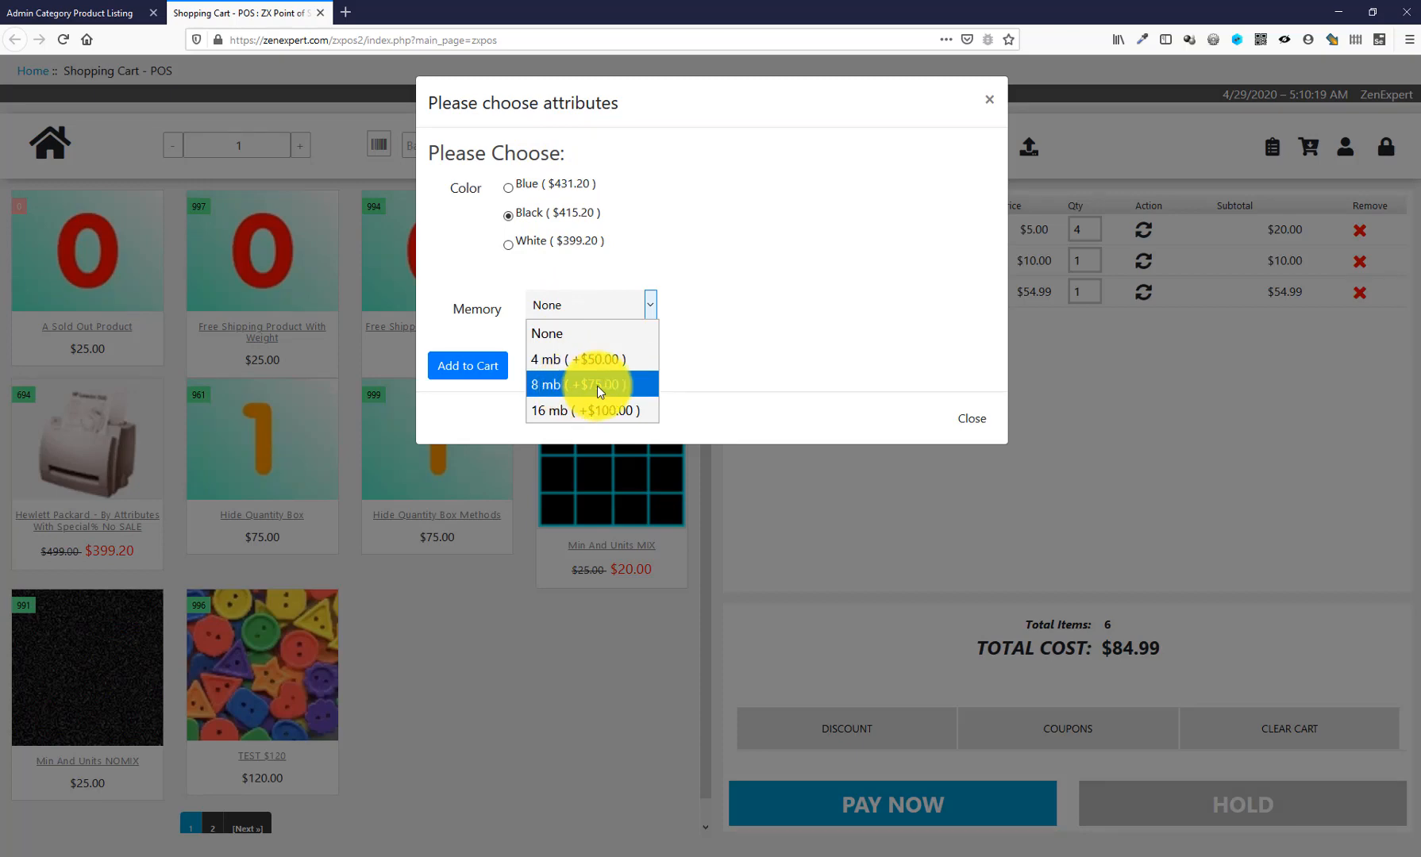
click(597, 386)
click(466, 367)
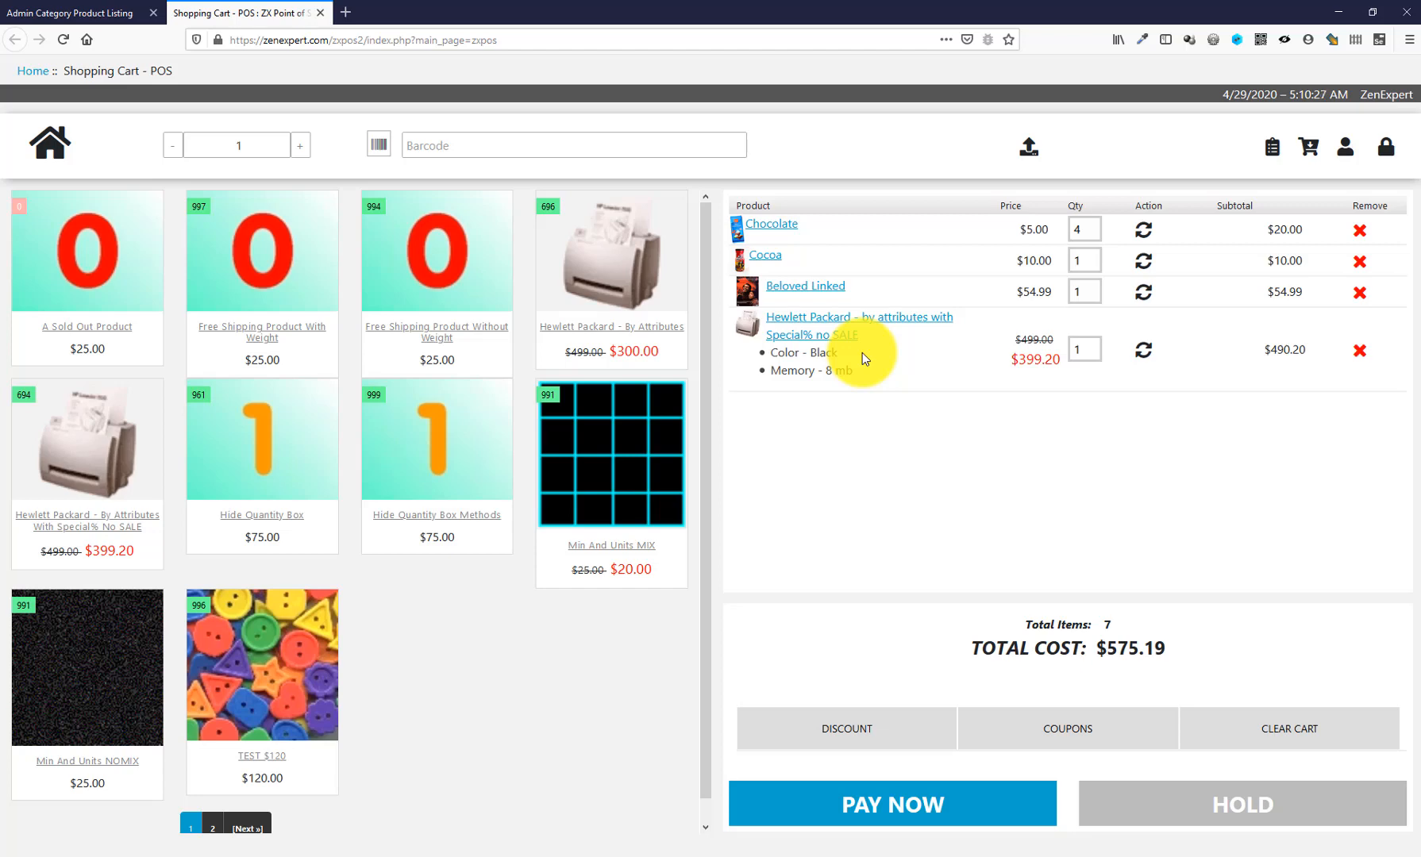
- Search products for 'test' and add Test 2 in Green on DVD ($20.00) from results page 3
click(378, 149)
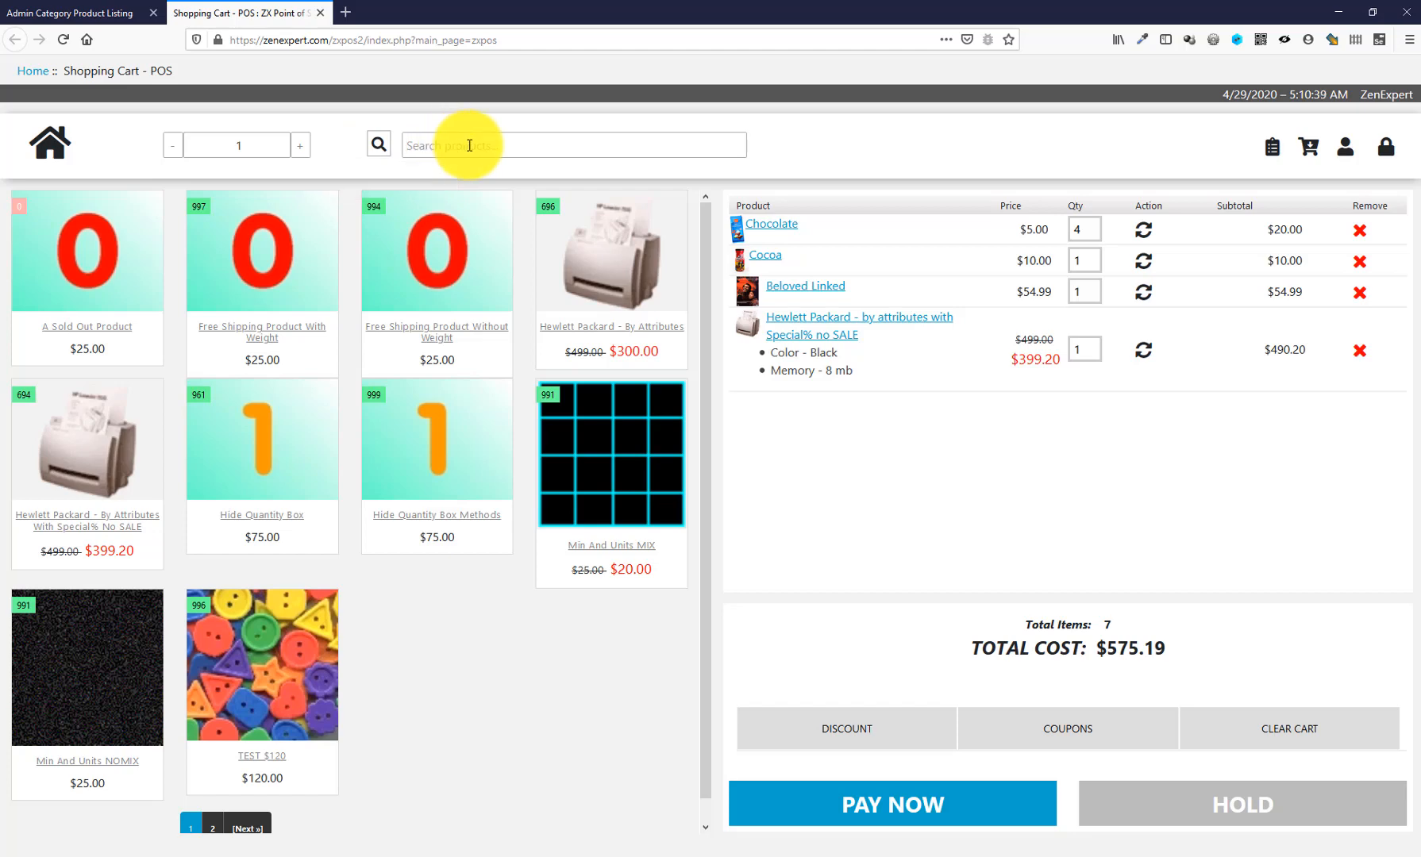
text(test)
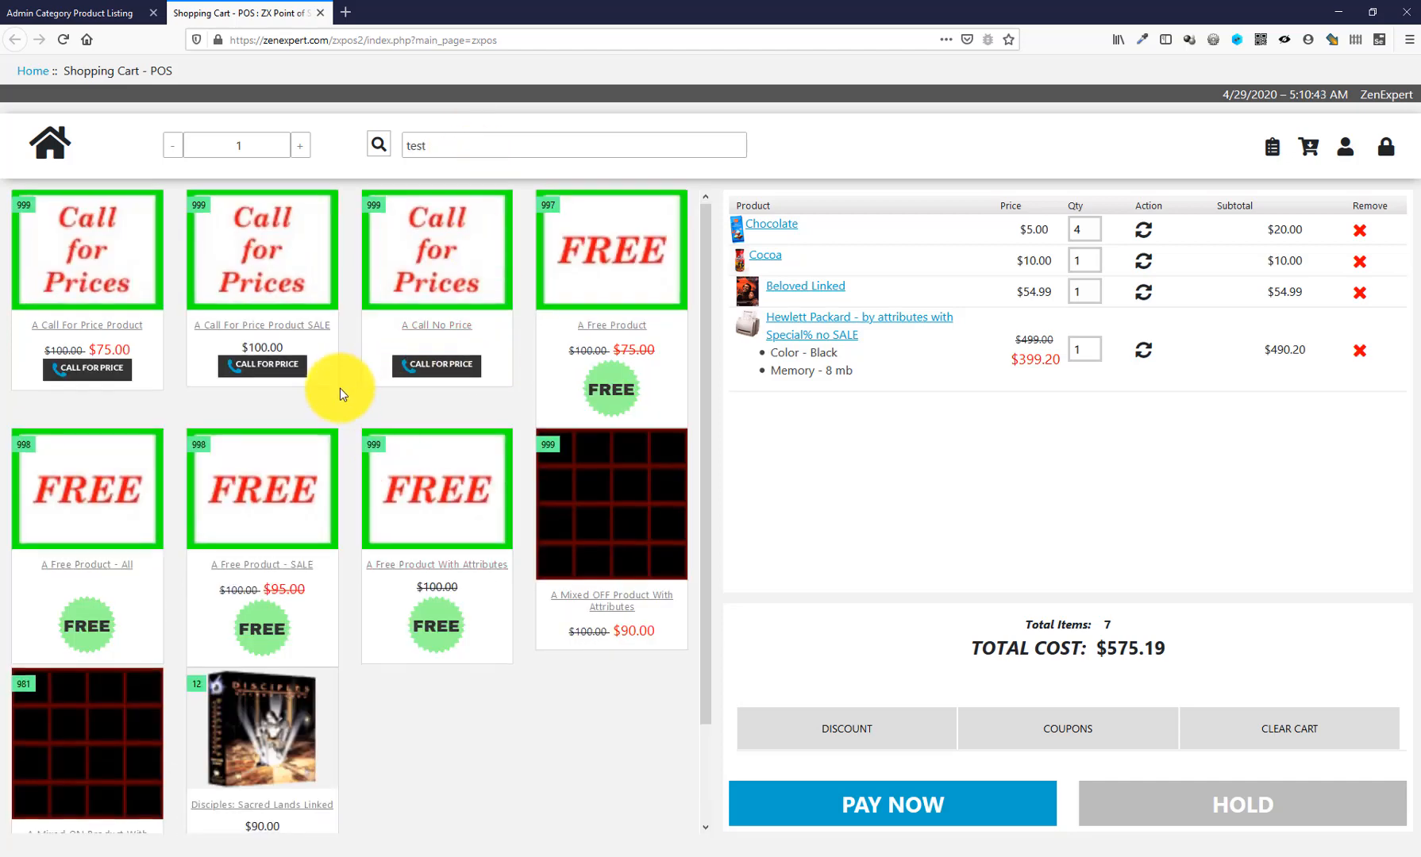
scroll(339, 388, down, 3)
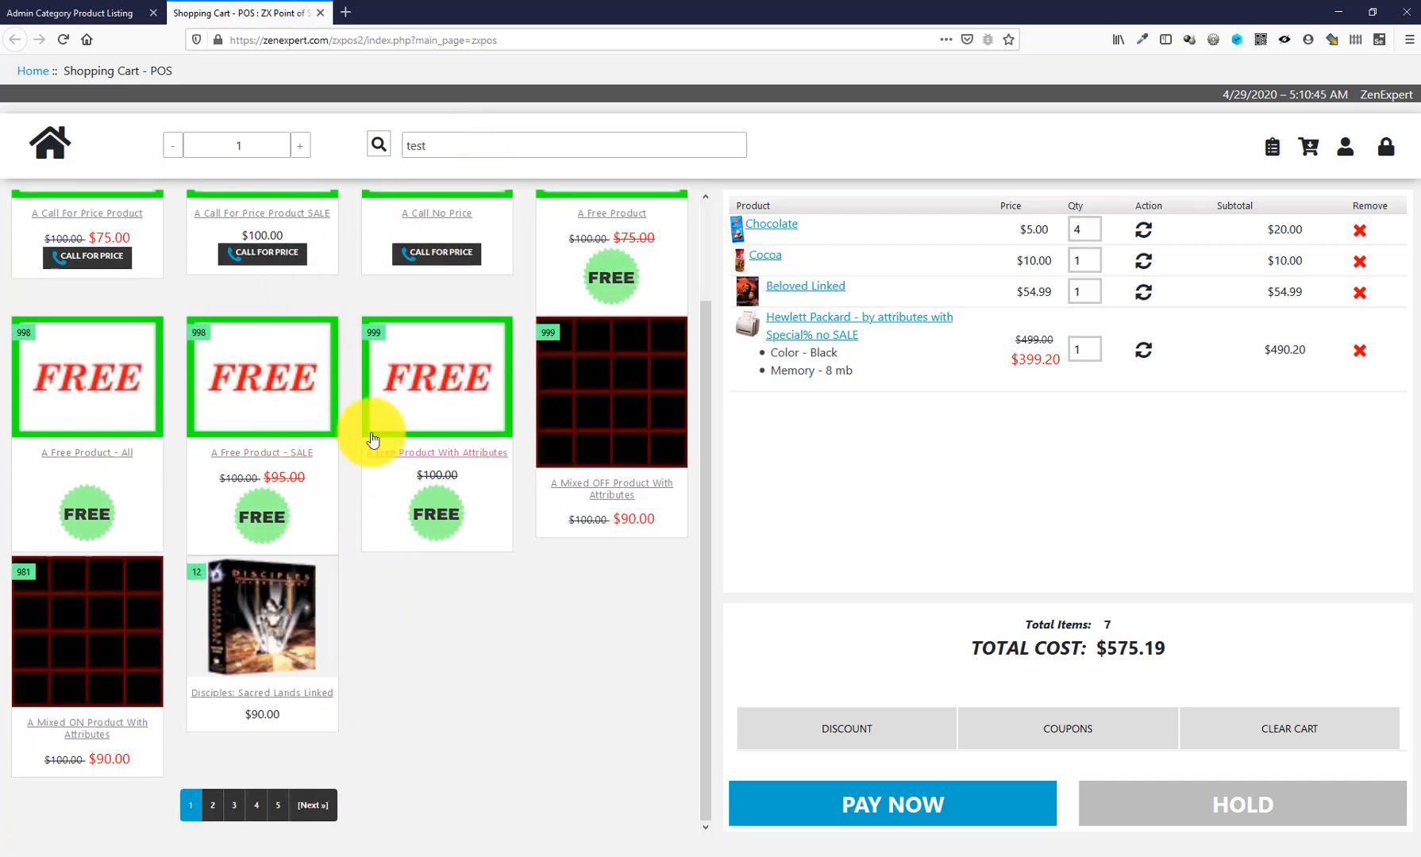
scroll(372, 439, up, 3)
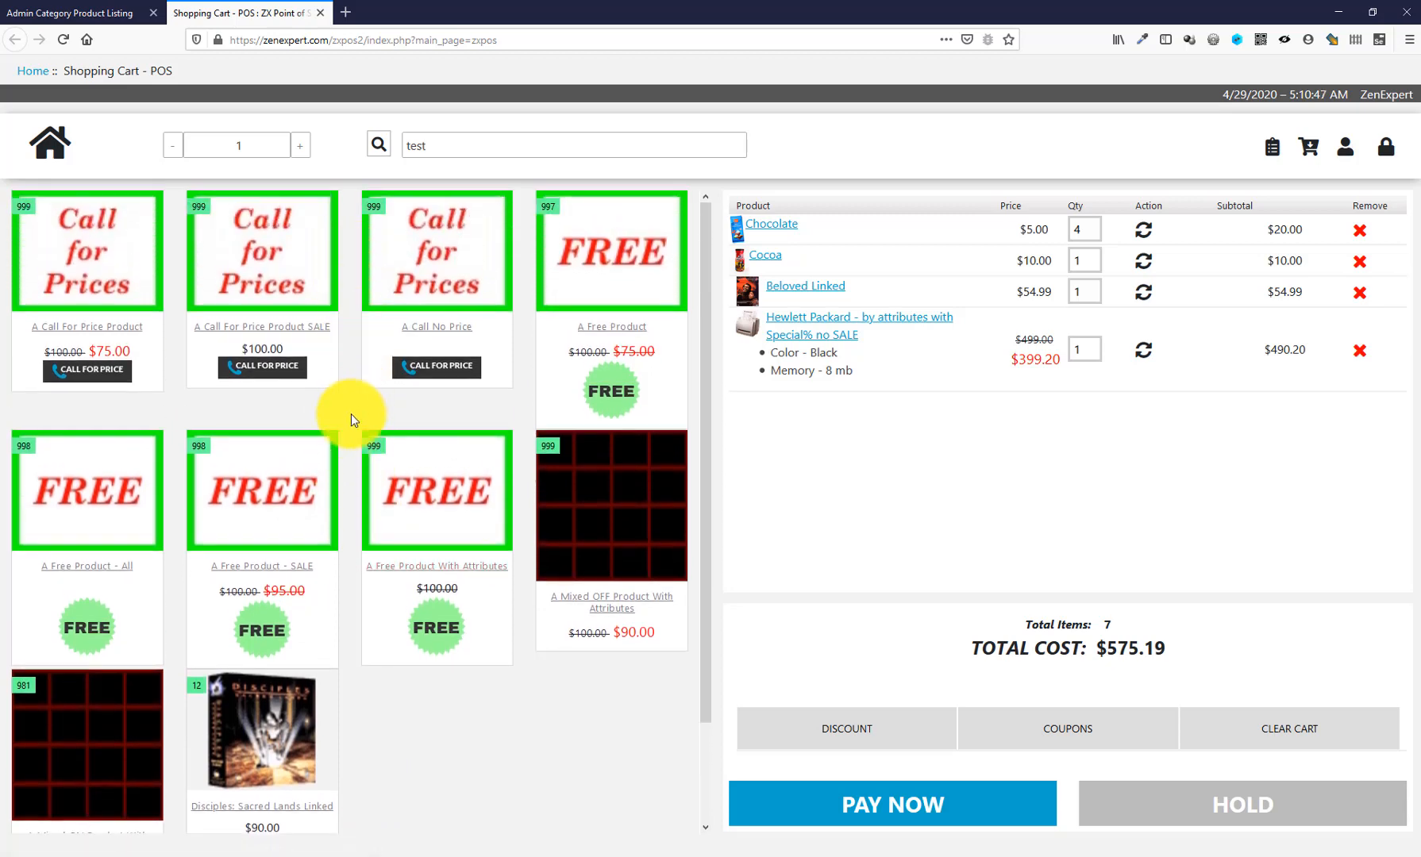
scroll(351, 415, down, 3)
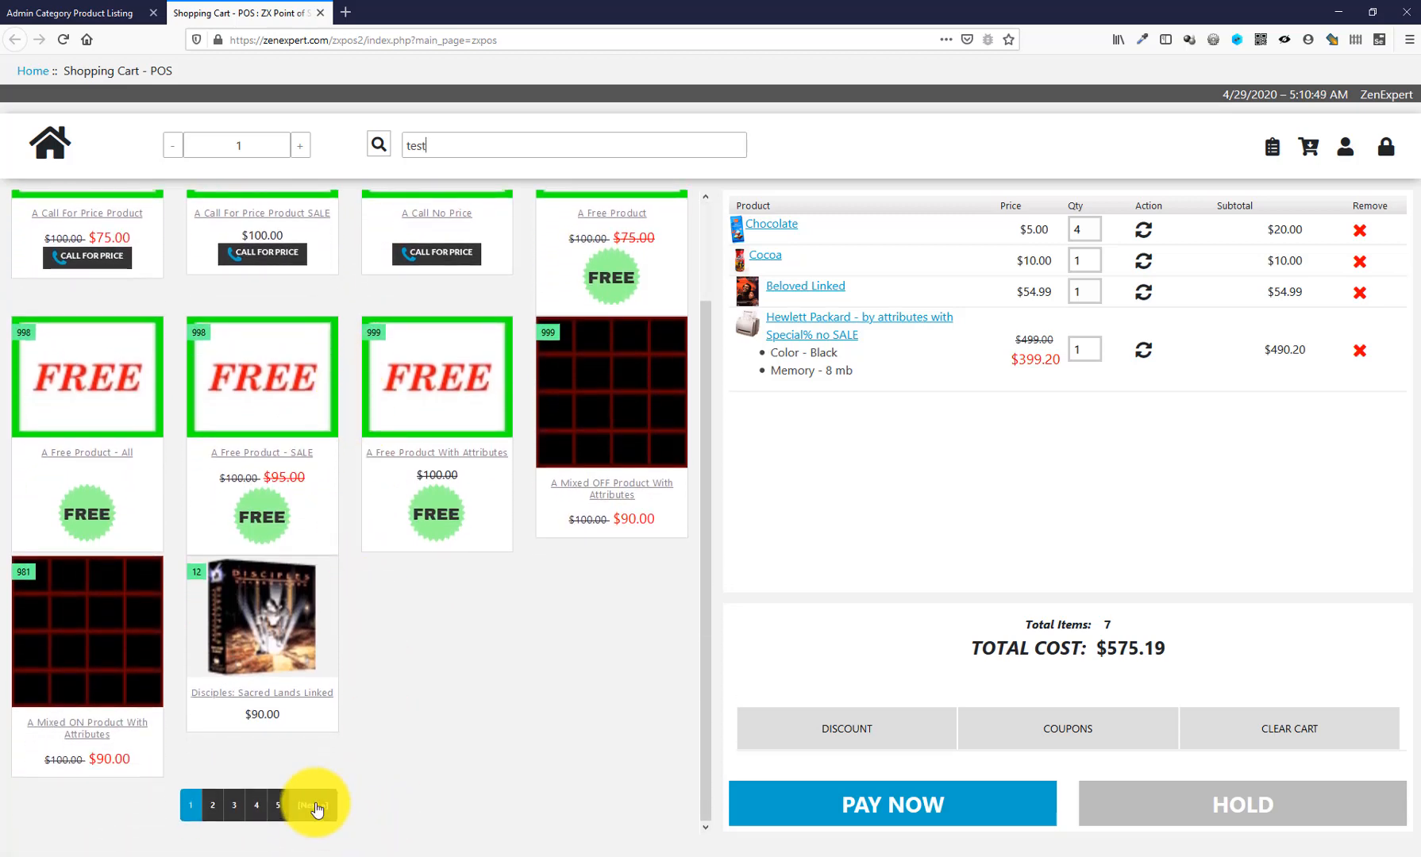
click(316, 807)
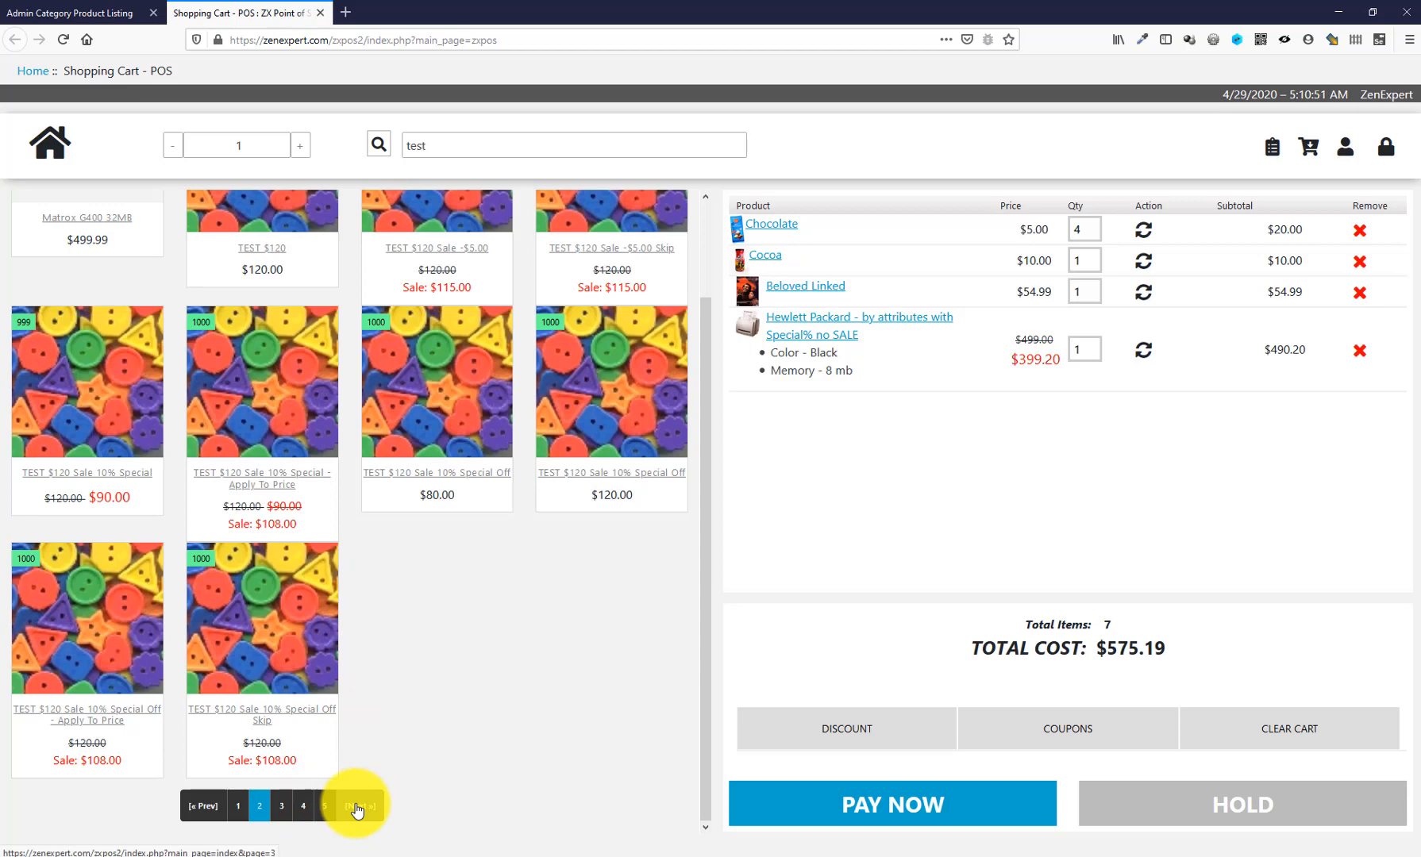
click(356, 807)
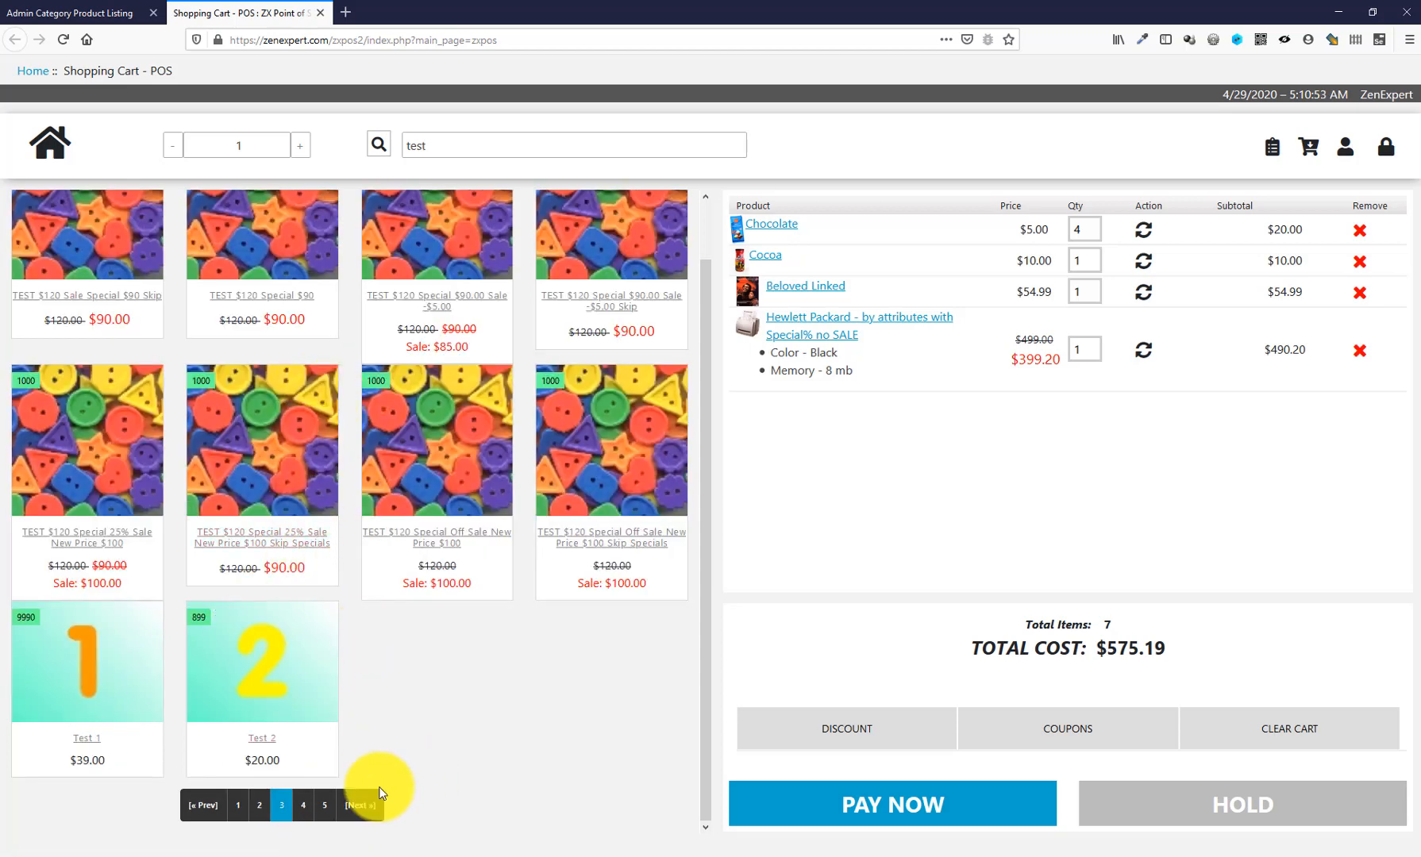
click(271, 669)
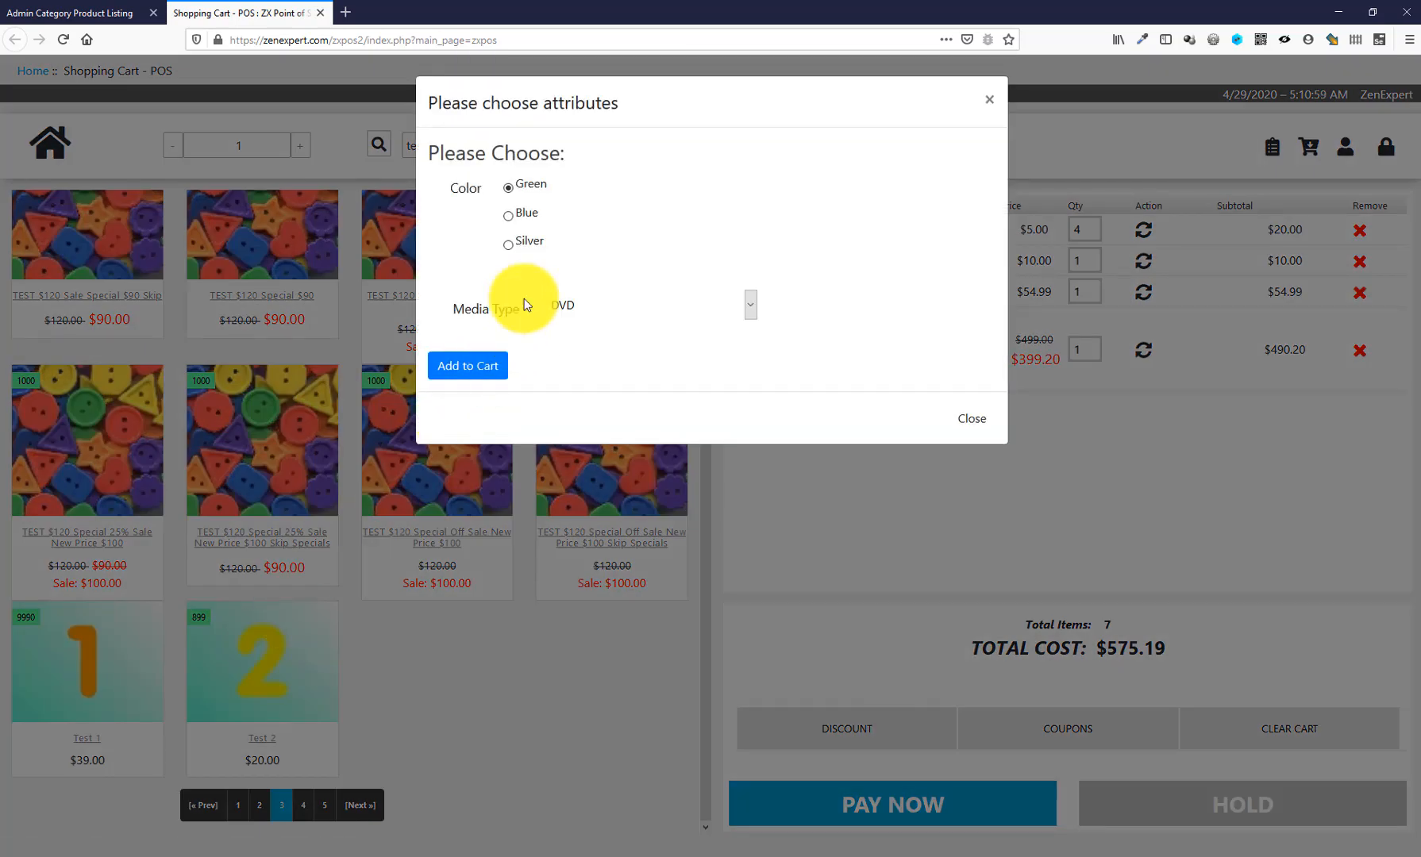
click(481, 361)
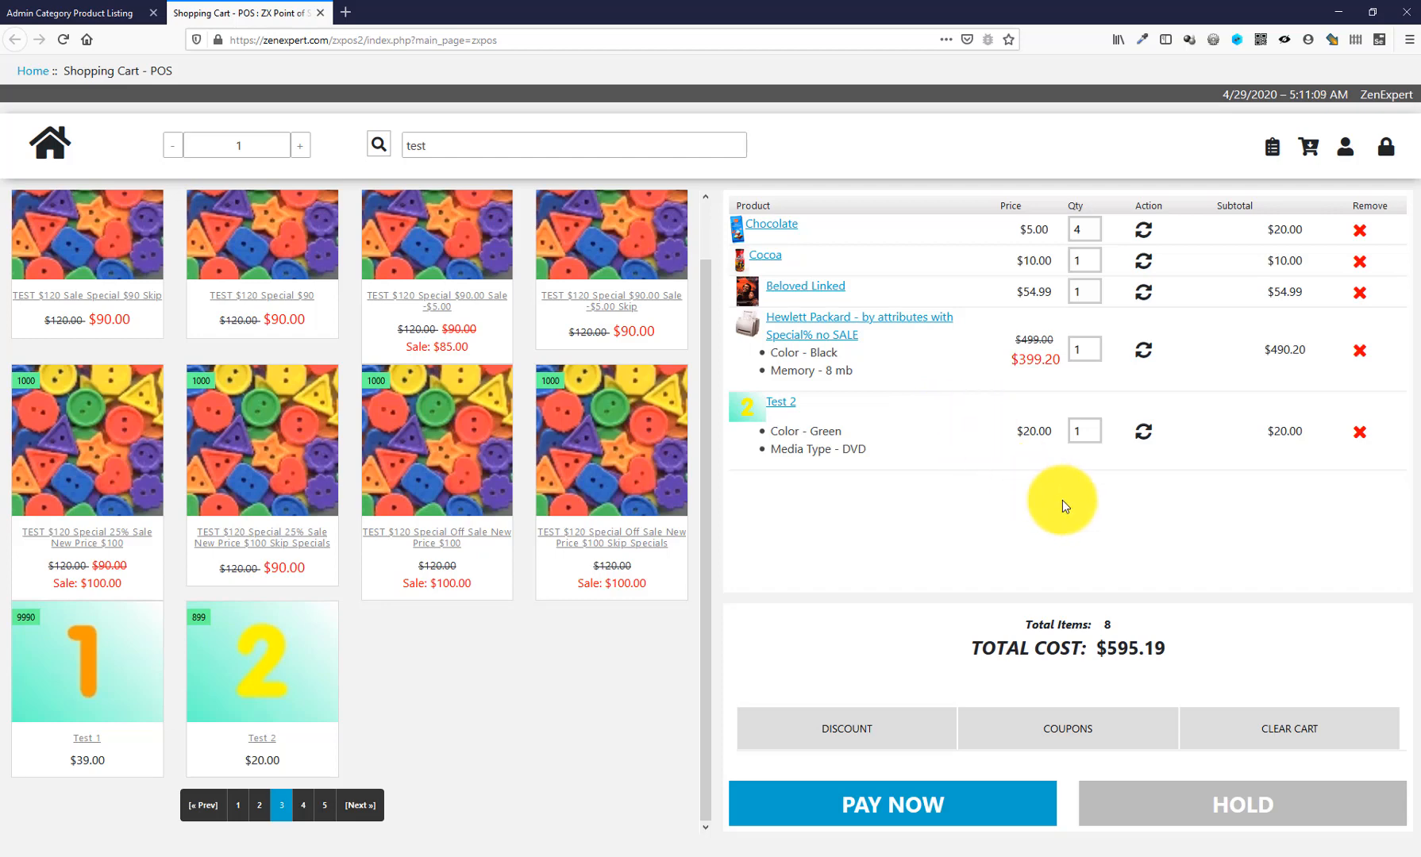
- Apply a $10.00 fixed discount to the cart, then remove it
click(889, 733)
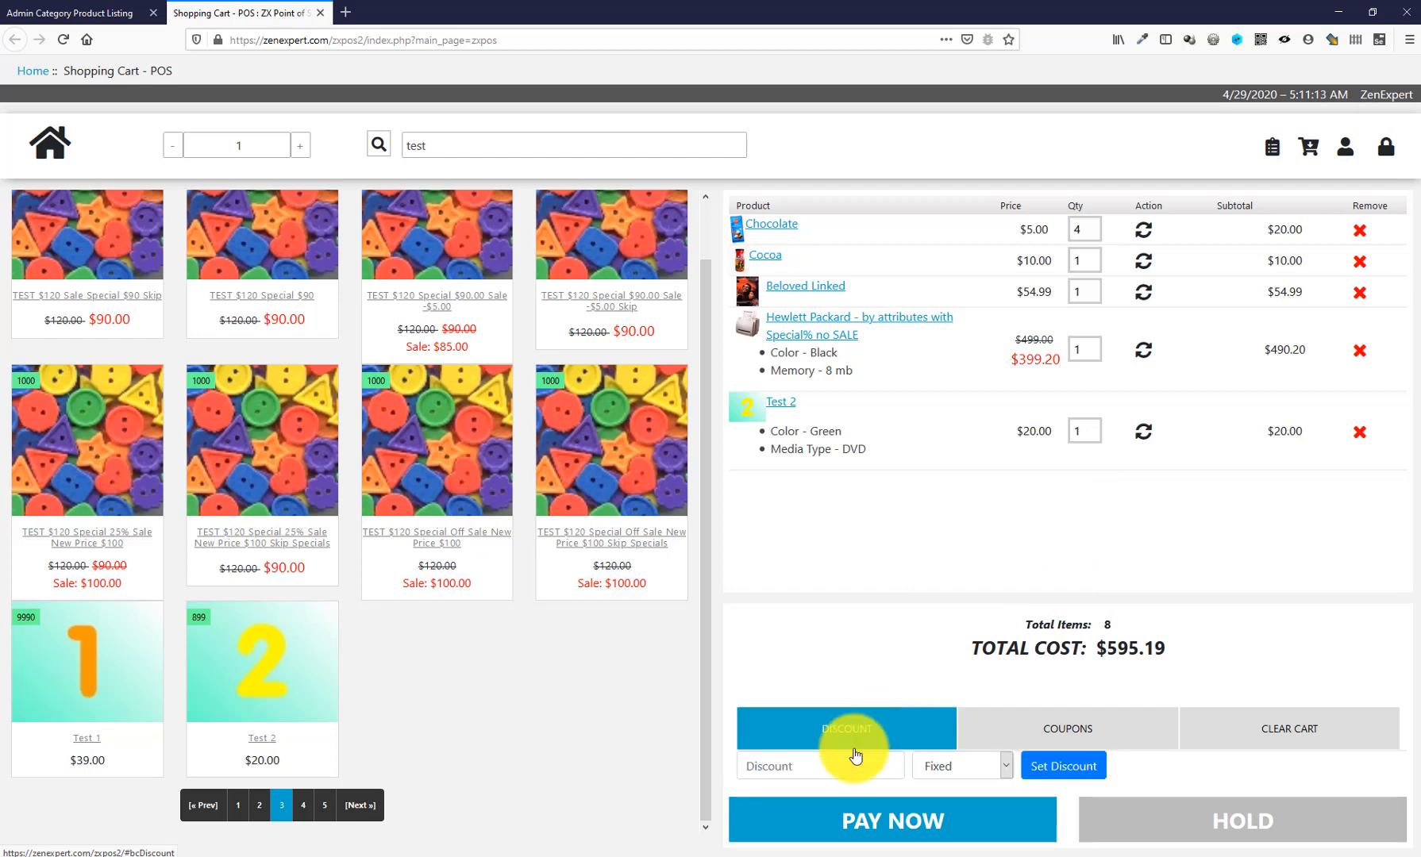
click(972, 767)
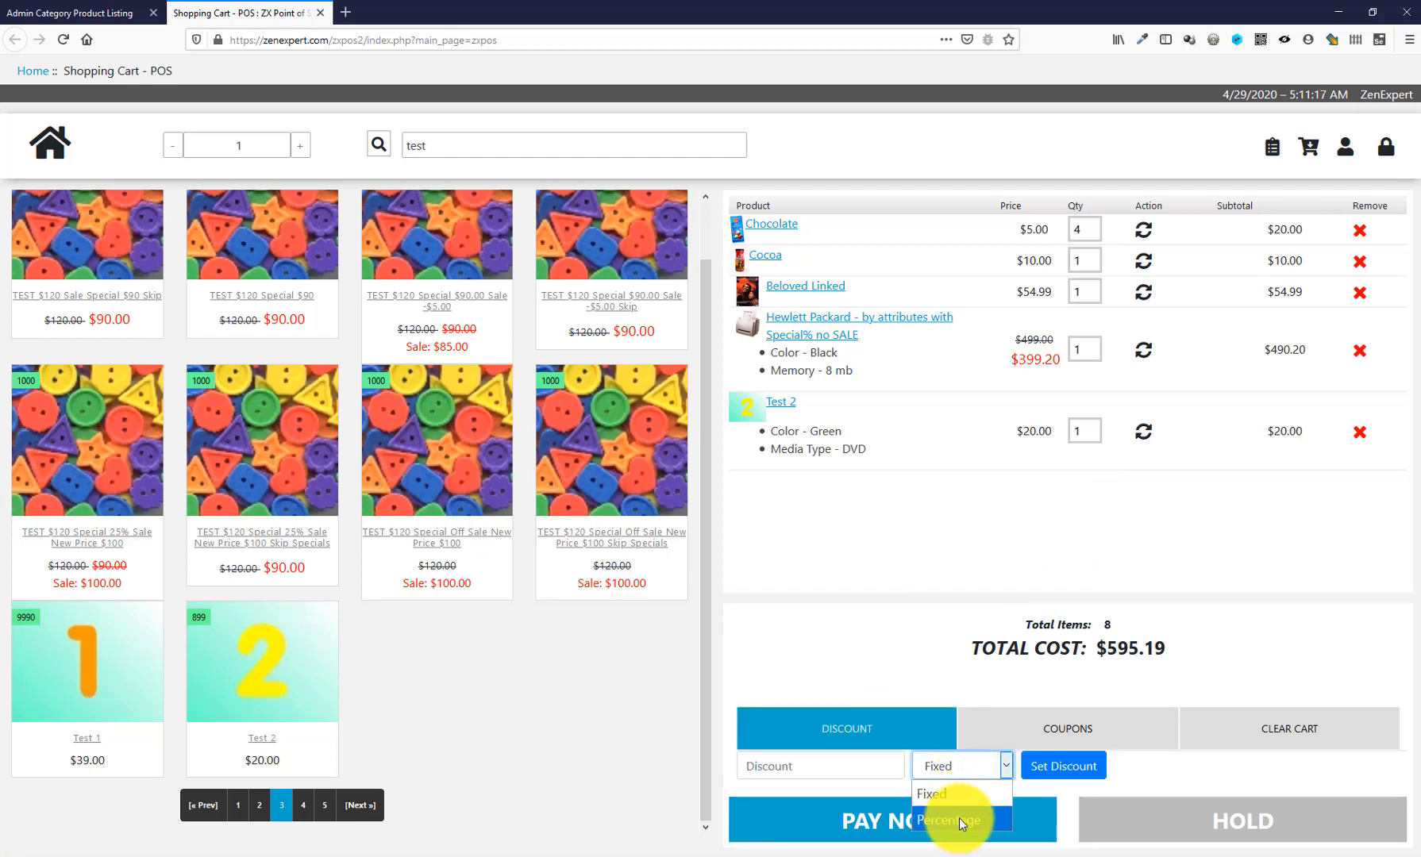
click(1094, 735)
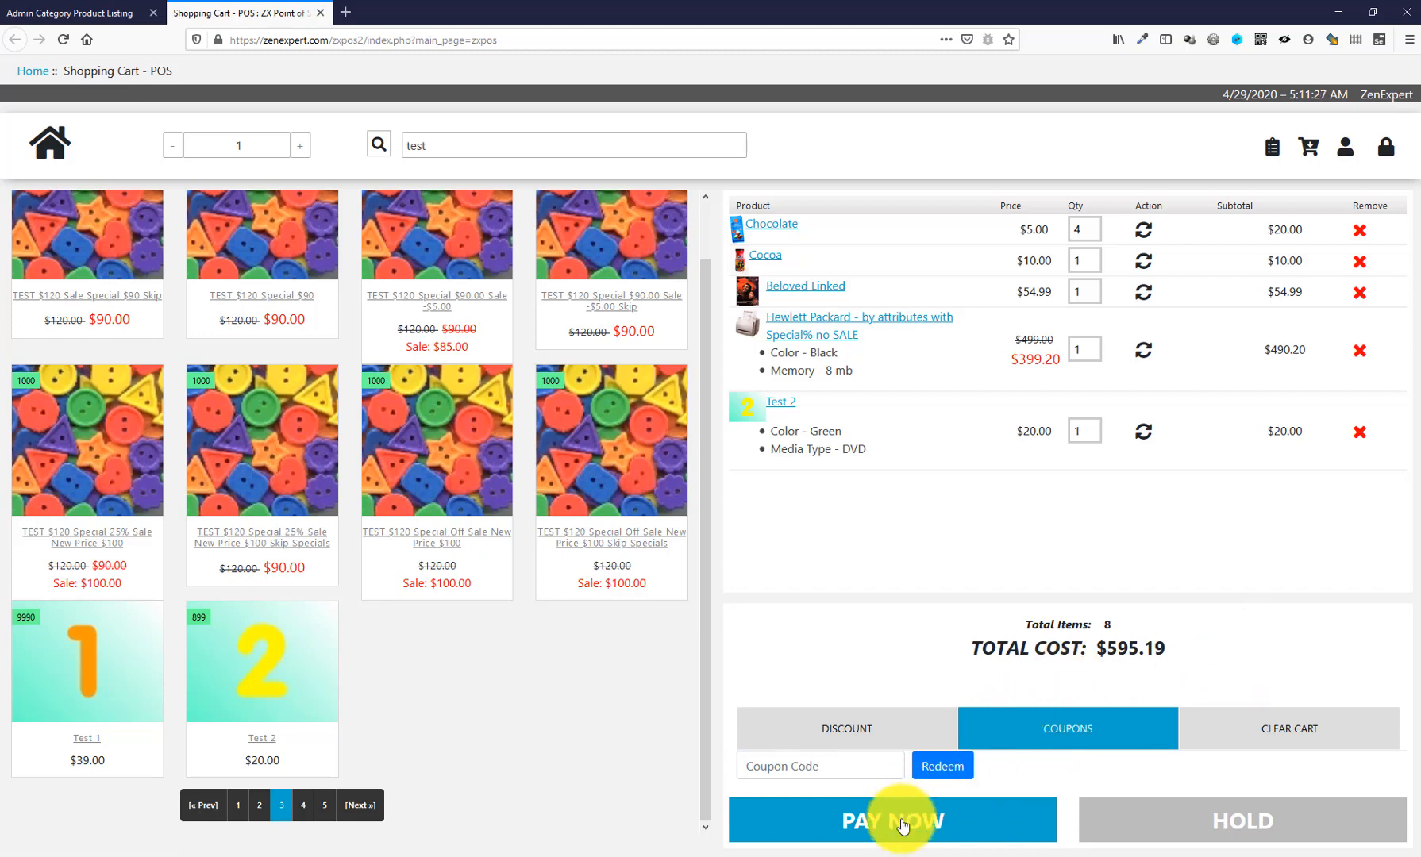
click(857, 736)
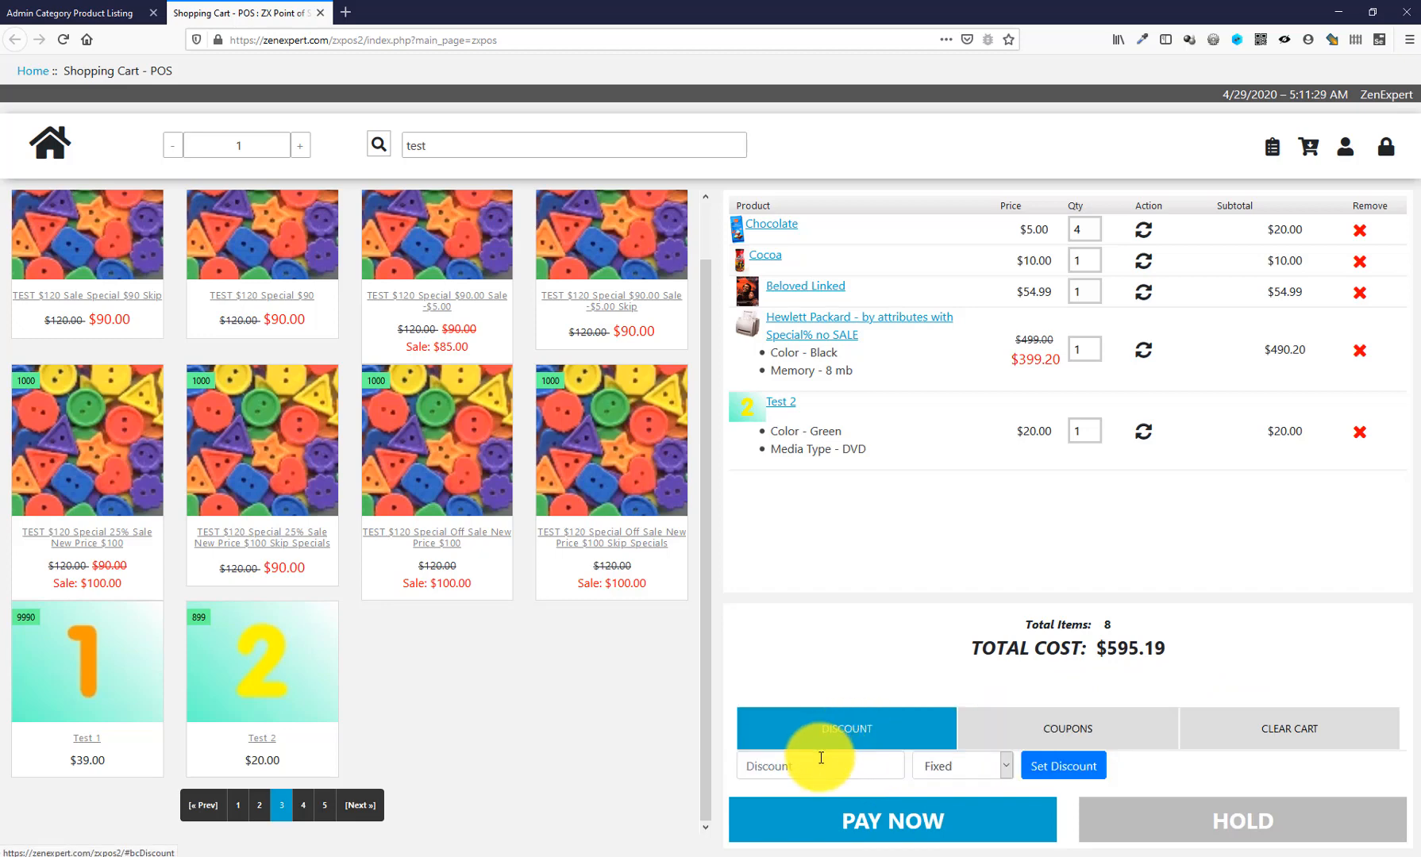
click(821, 760)
text(10)
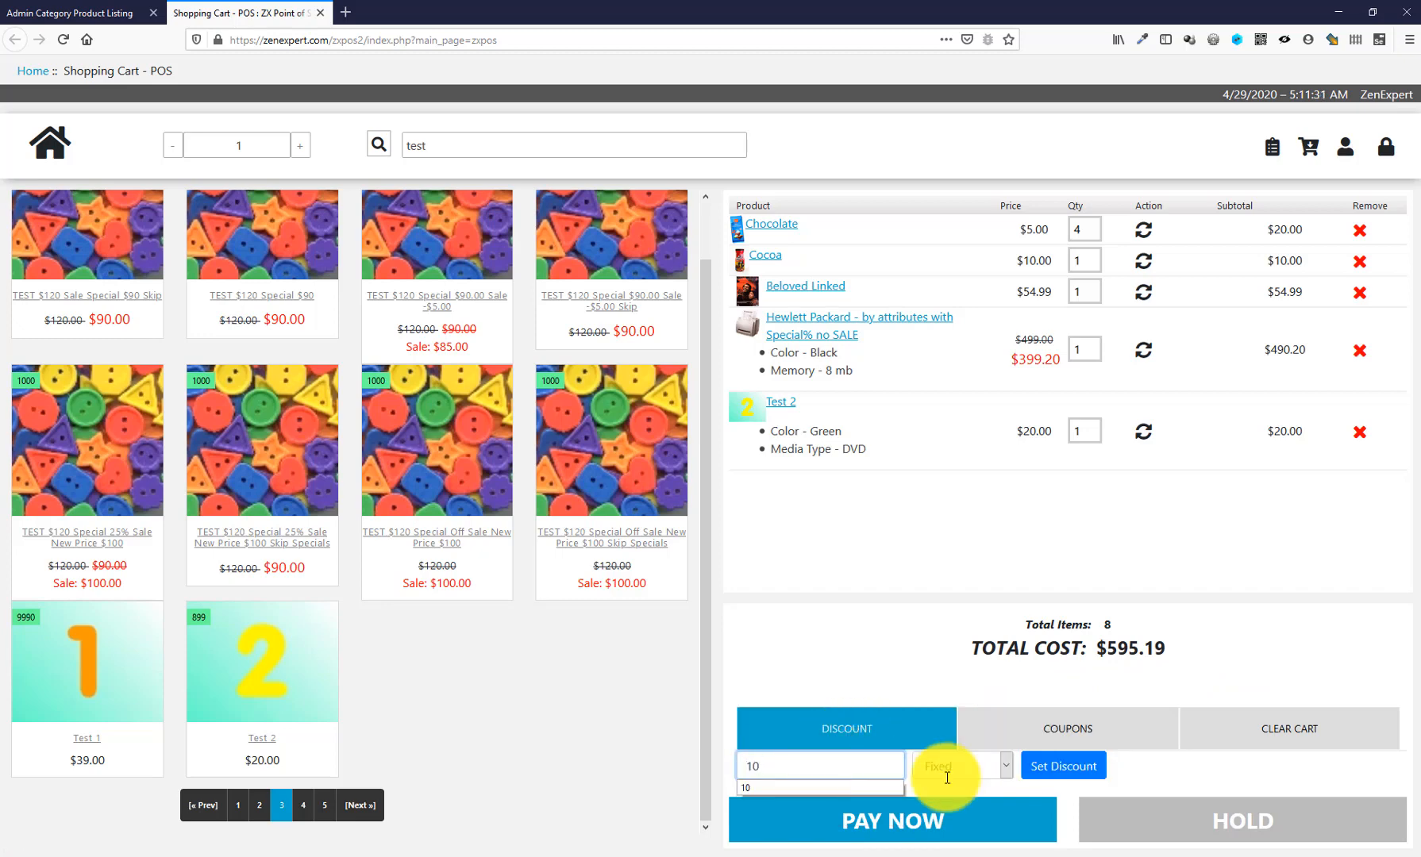
click(1062, 767)
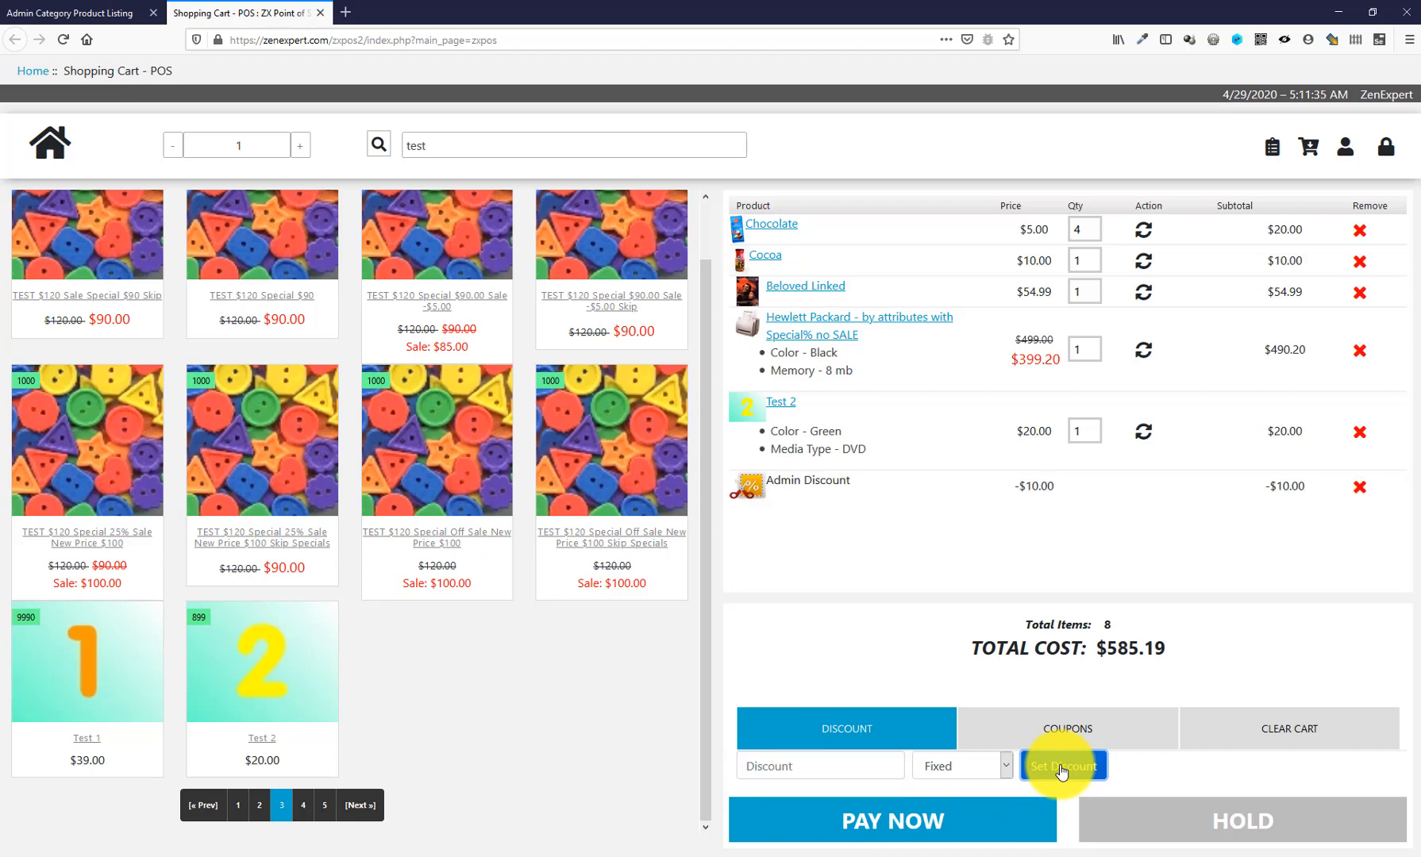
click(1359, 488)
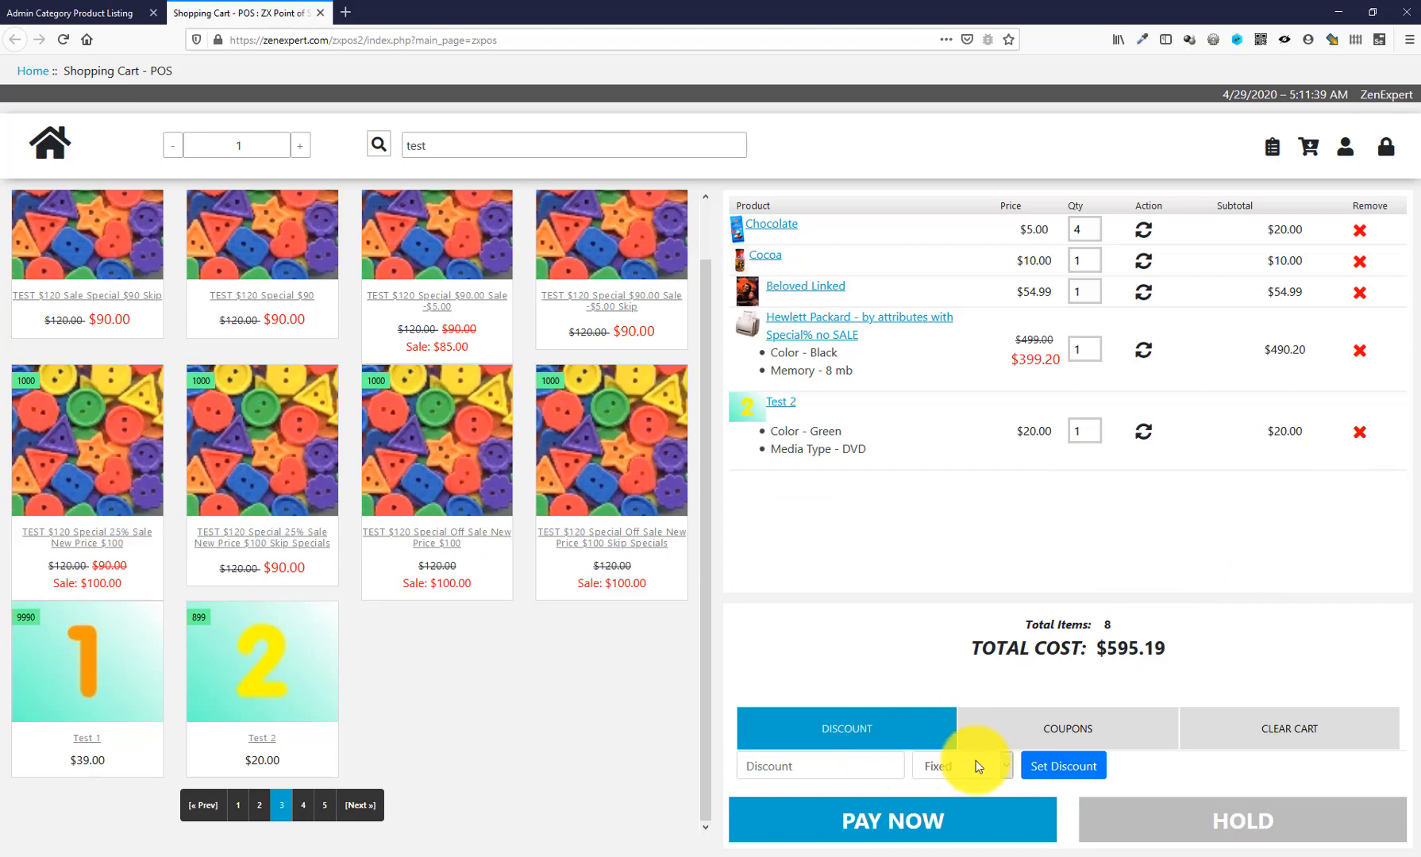
- Apply a 10% ($59.52) discount, remove it, and bring up the Place Order form
click(843, 765)
text(10)
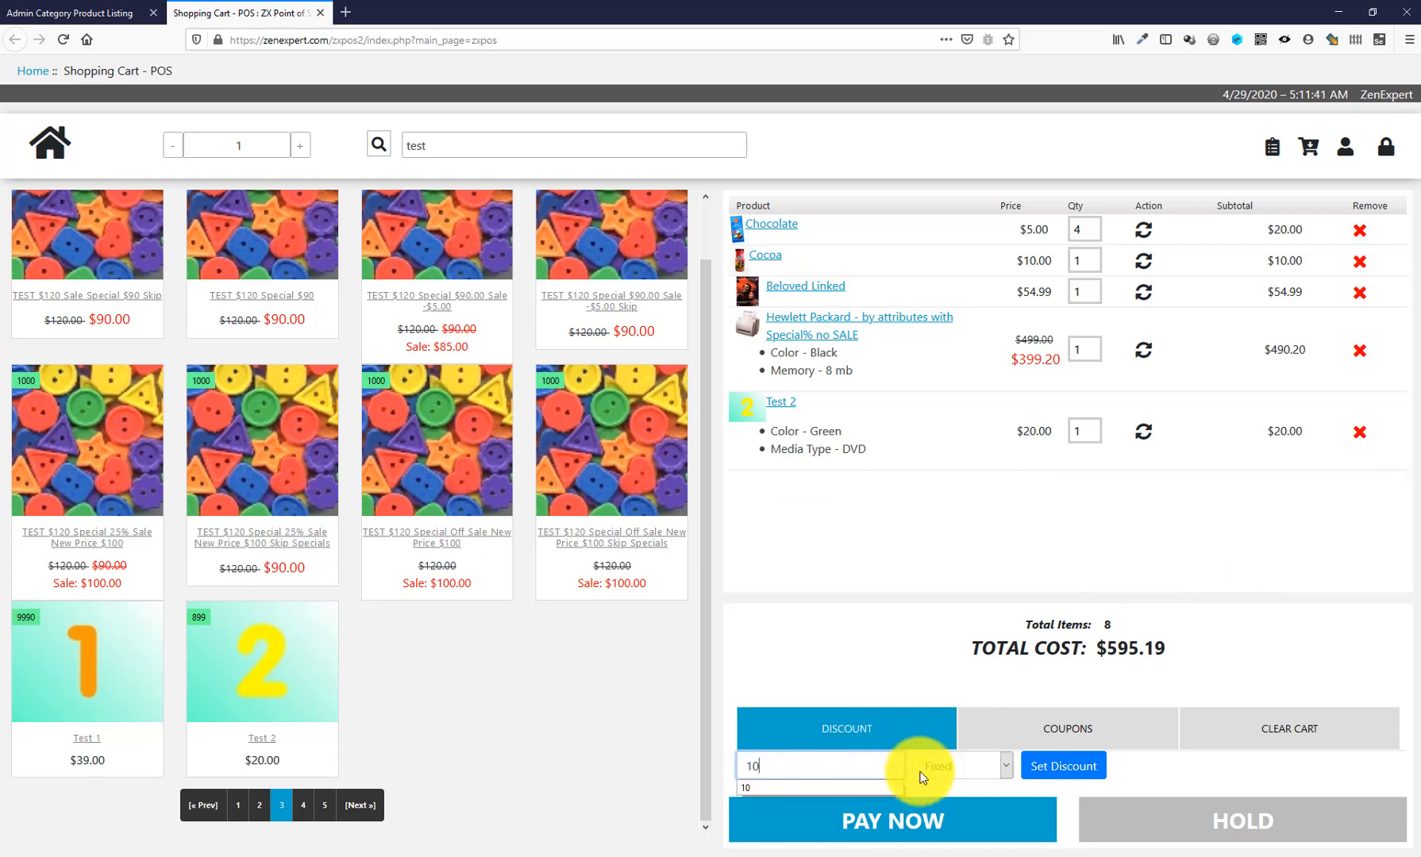
click(945, 774)
click(954, 822)
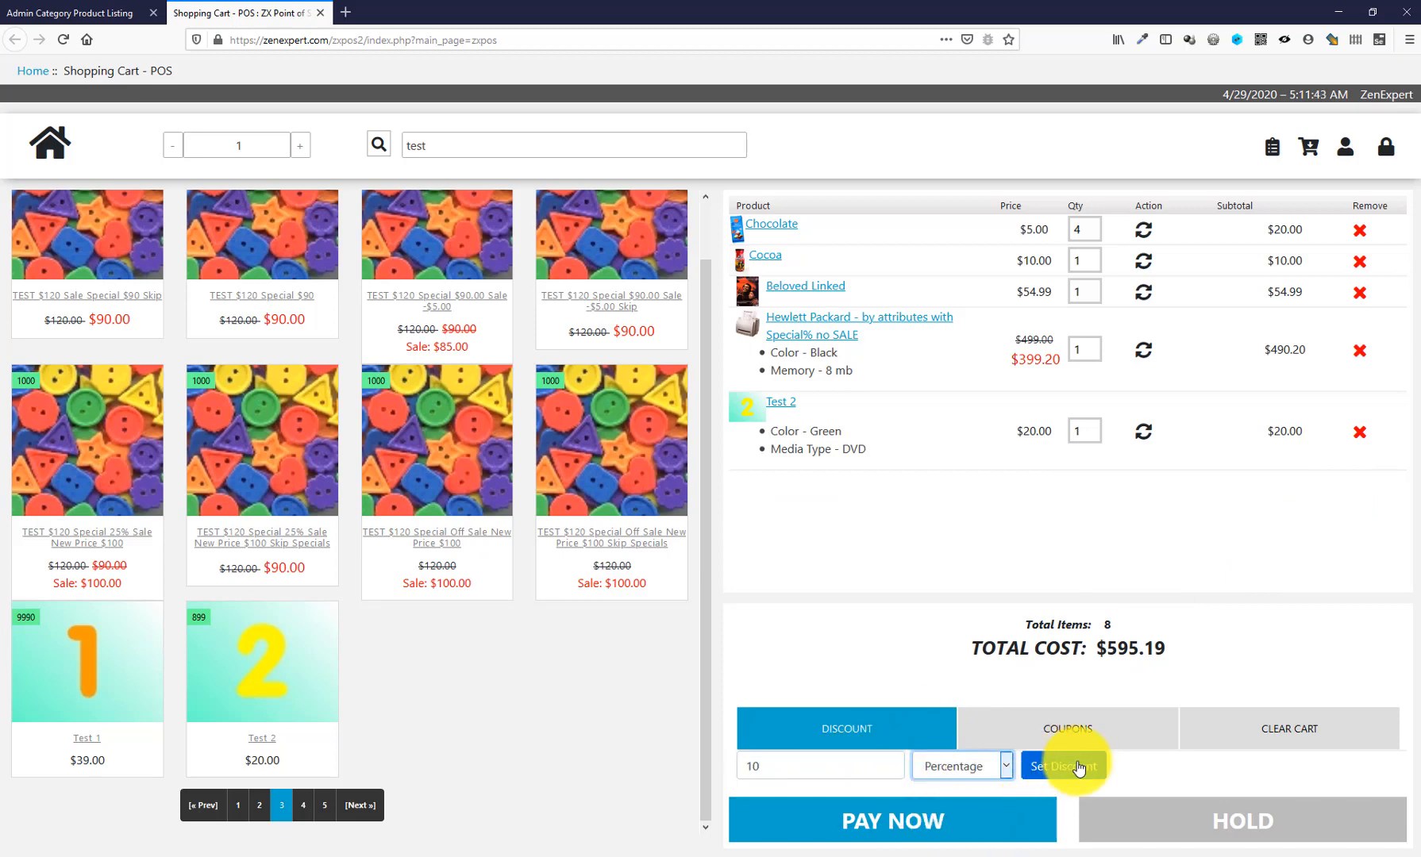
click(1077, 768)
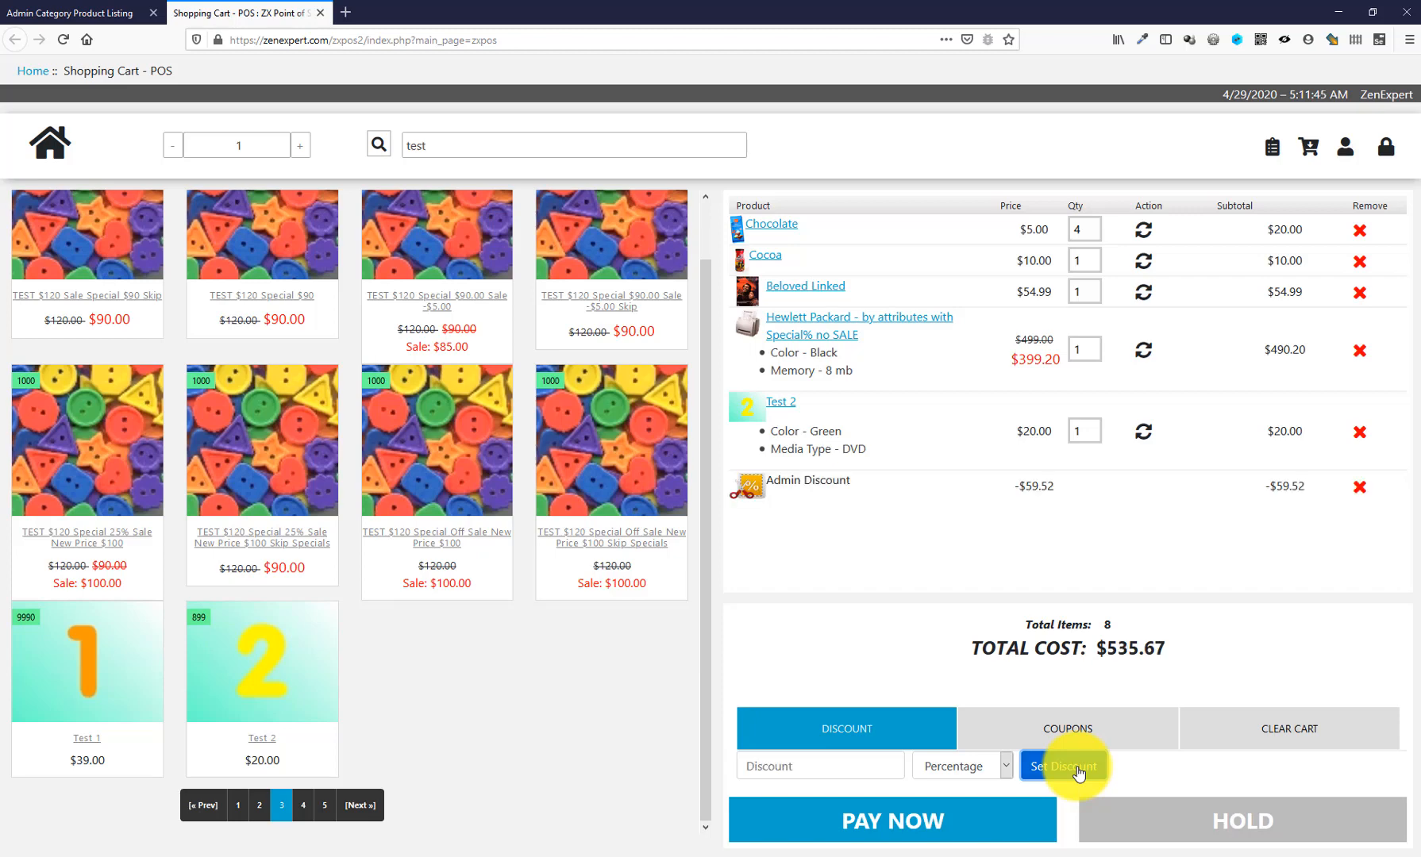
click(1360, 487)
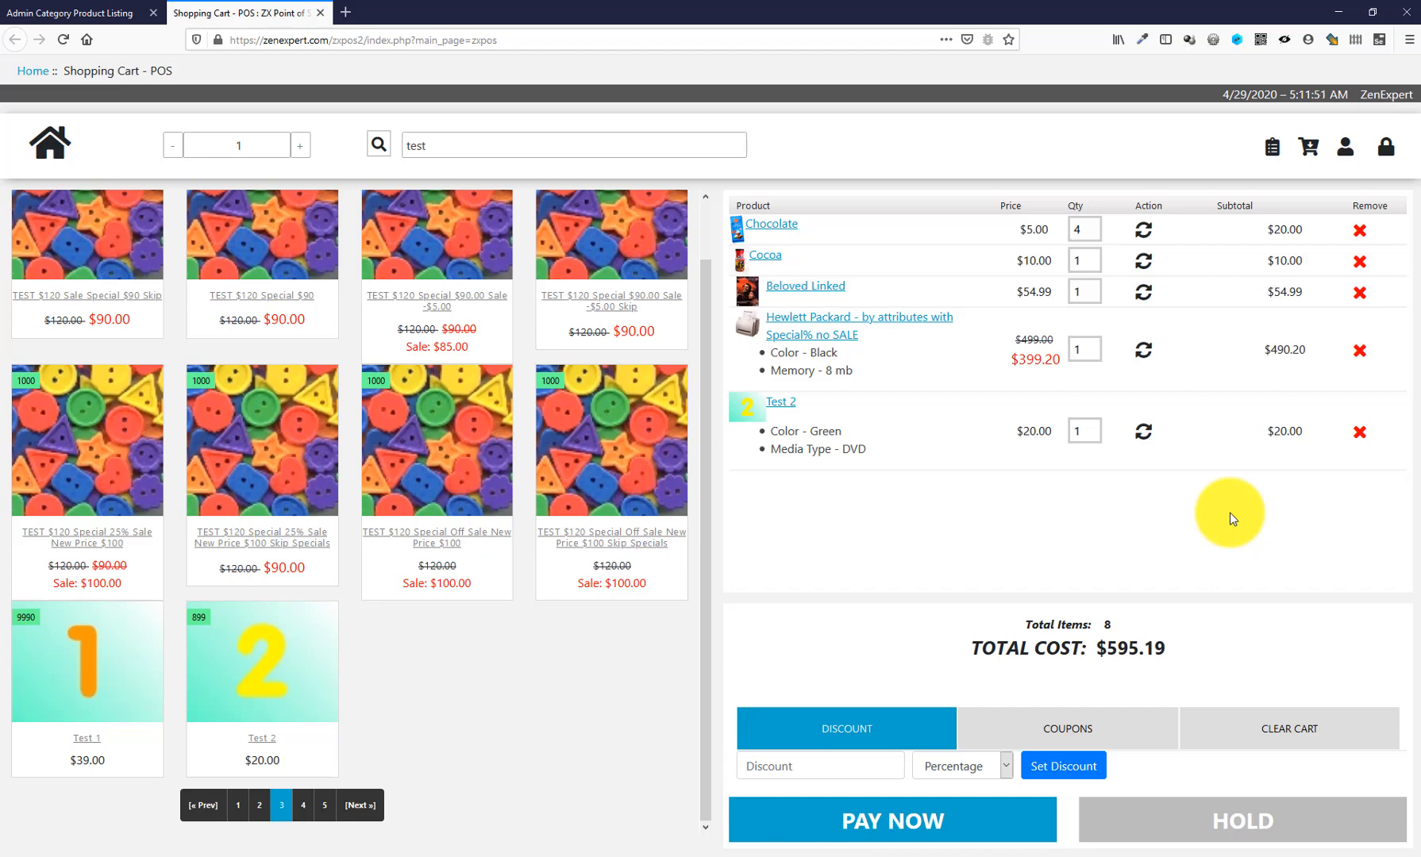
click(925, 820)
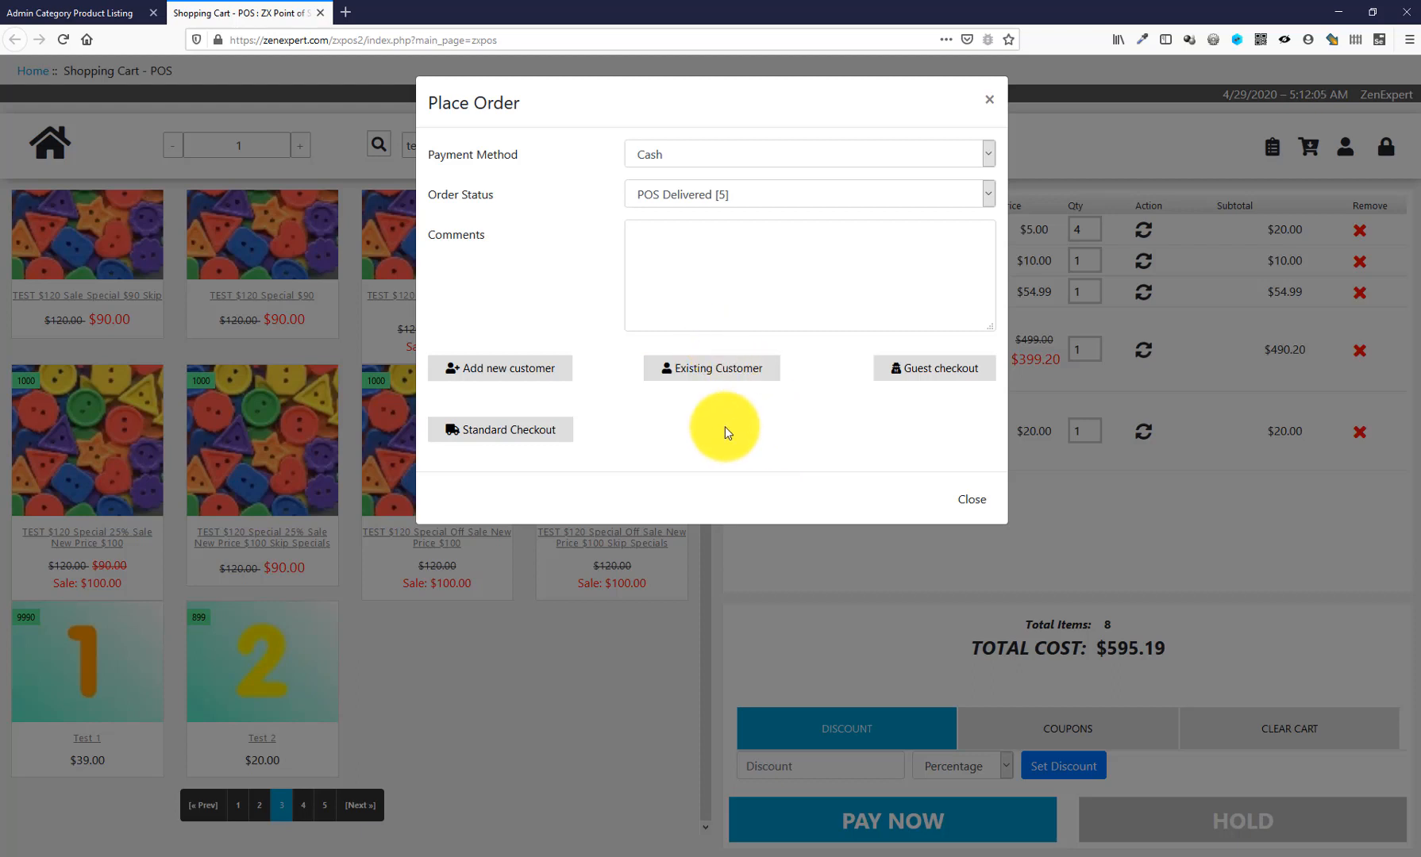
- Dismiss the customer lookup, choose guest checkout, and expand the empty new-customer address form
click(496, 376)
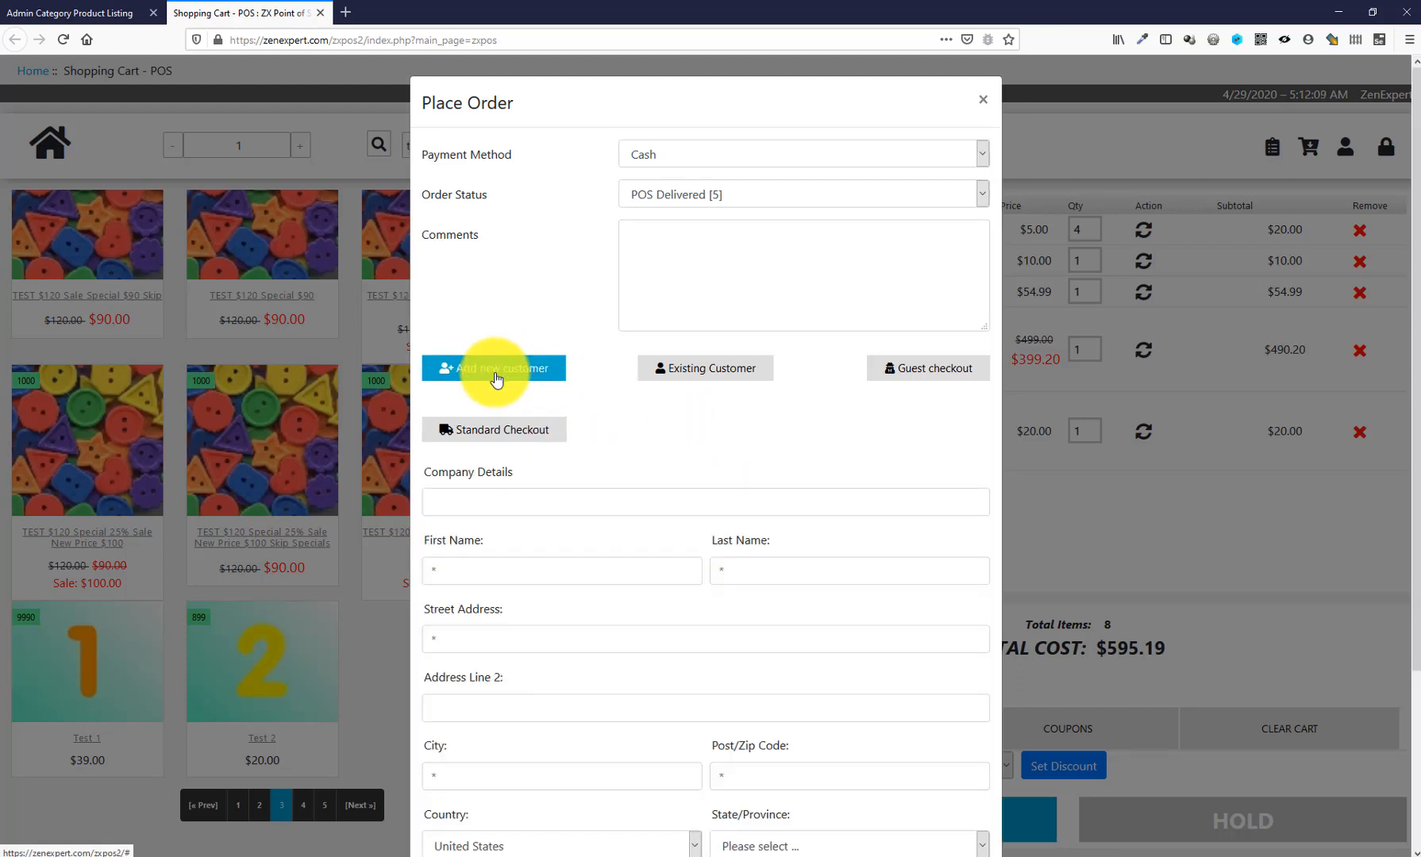
click(725, 377)
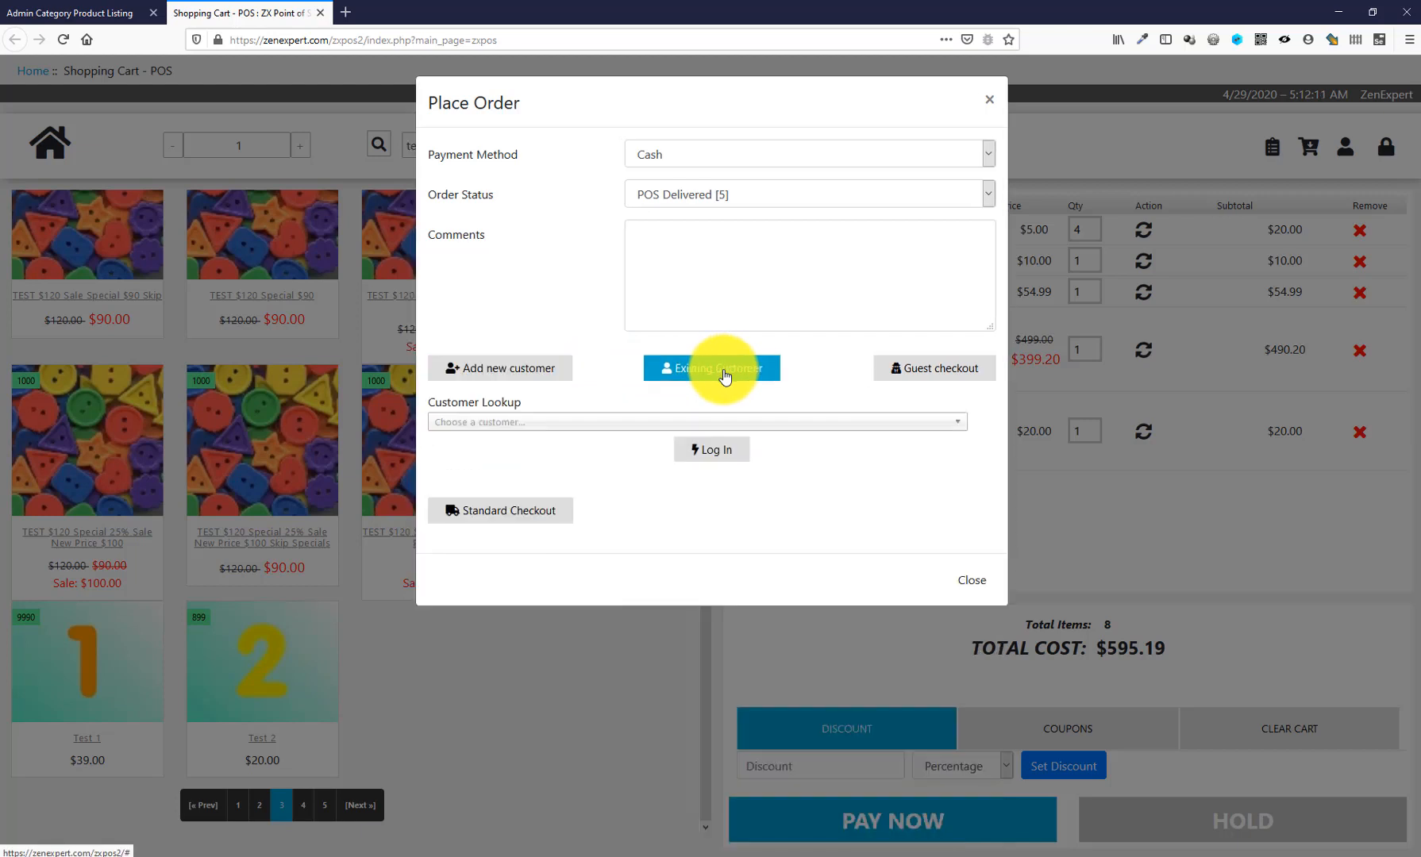
click(663, 425)
scroll(624, 548, down, 2)
scroll(623, 556, up, 2)
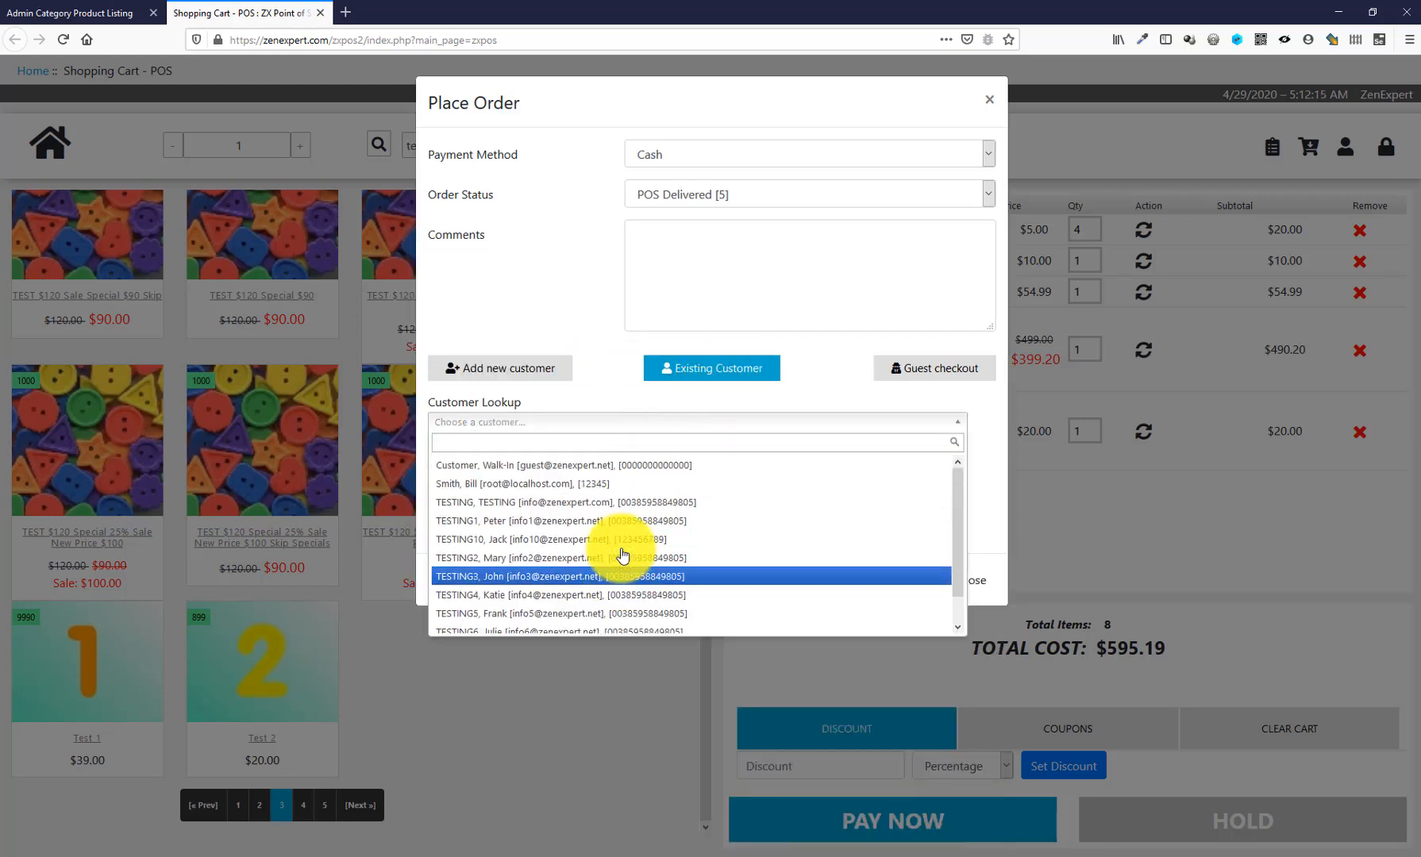
click(806, 388)
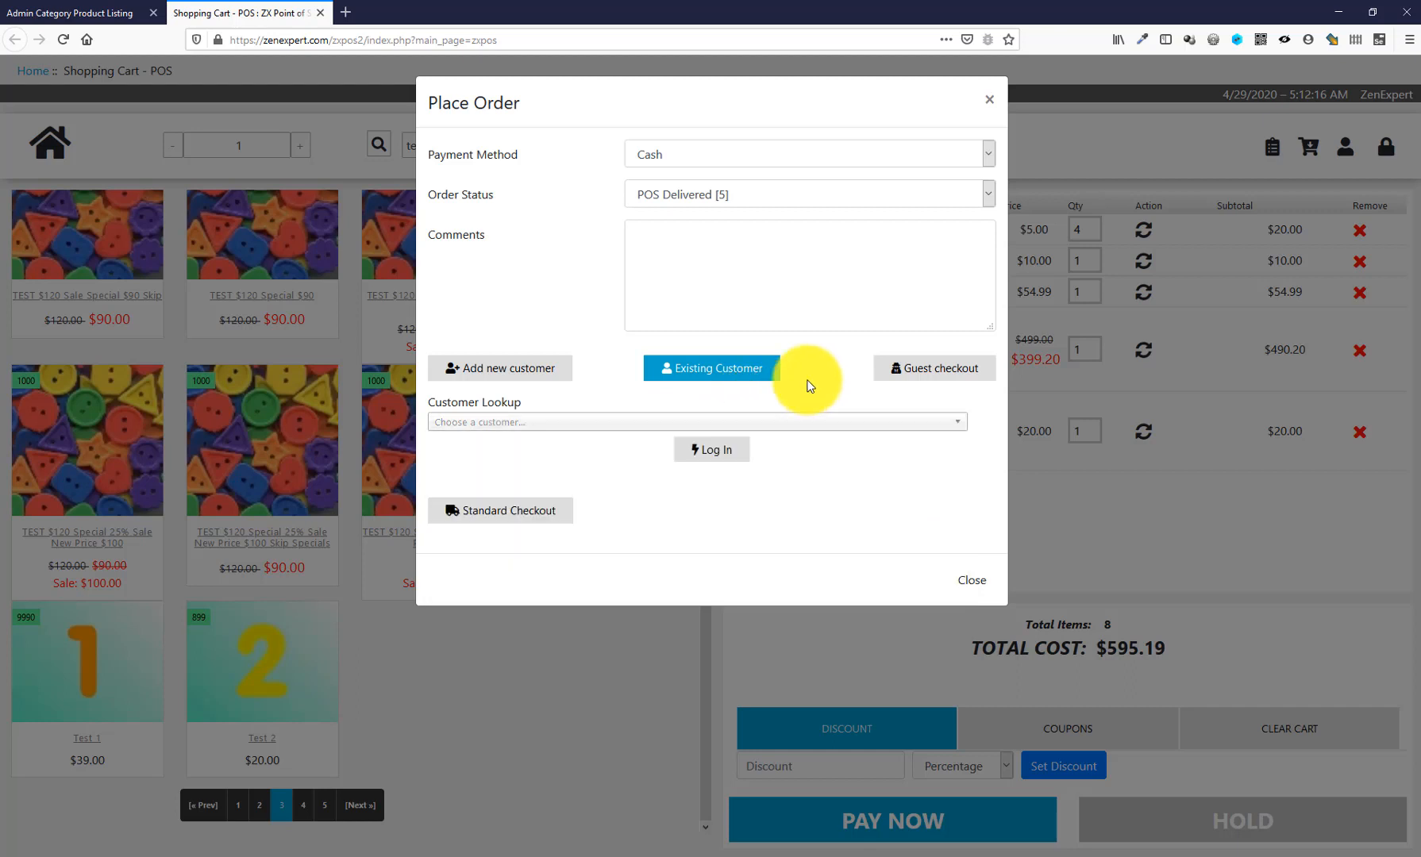
click(925, 373)
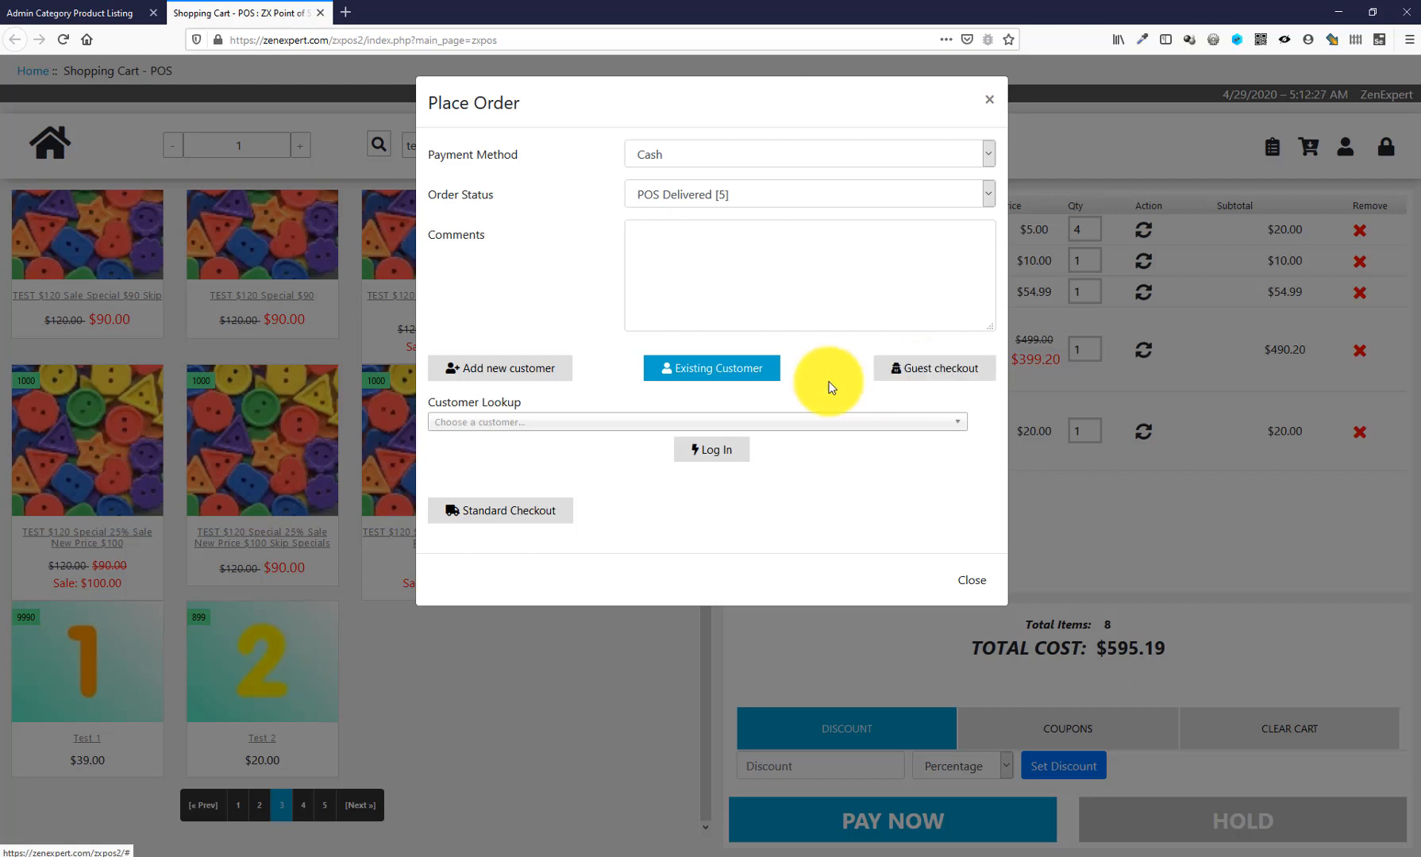
click(508, 368)
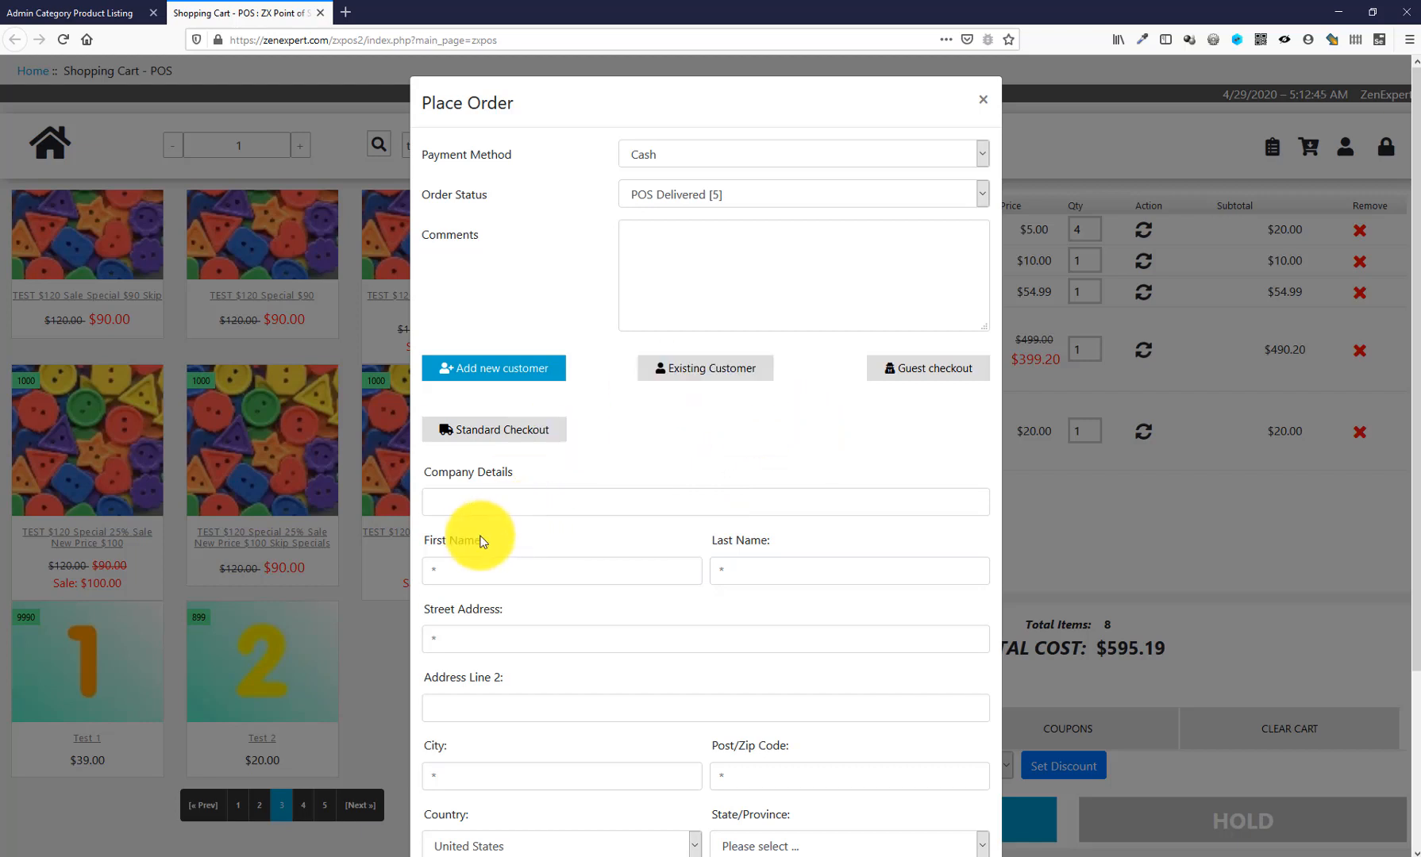
- Fill in the customer's first and last name, street, city New York, zip 10005 and state New York
click(513, 580)
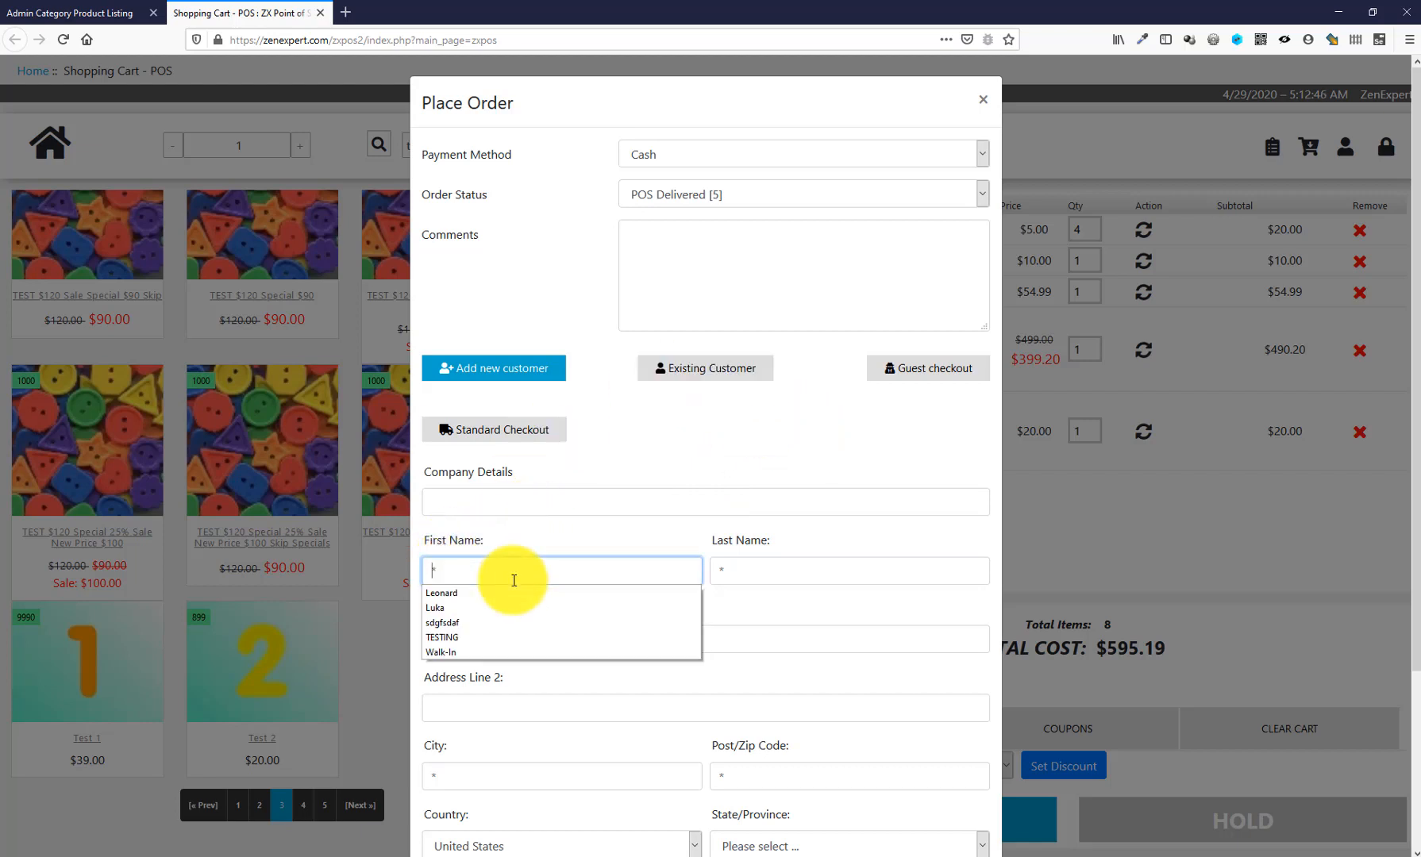
click(455, 600)
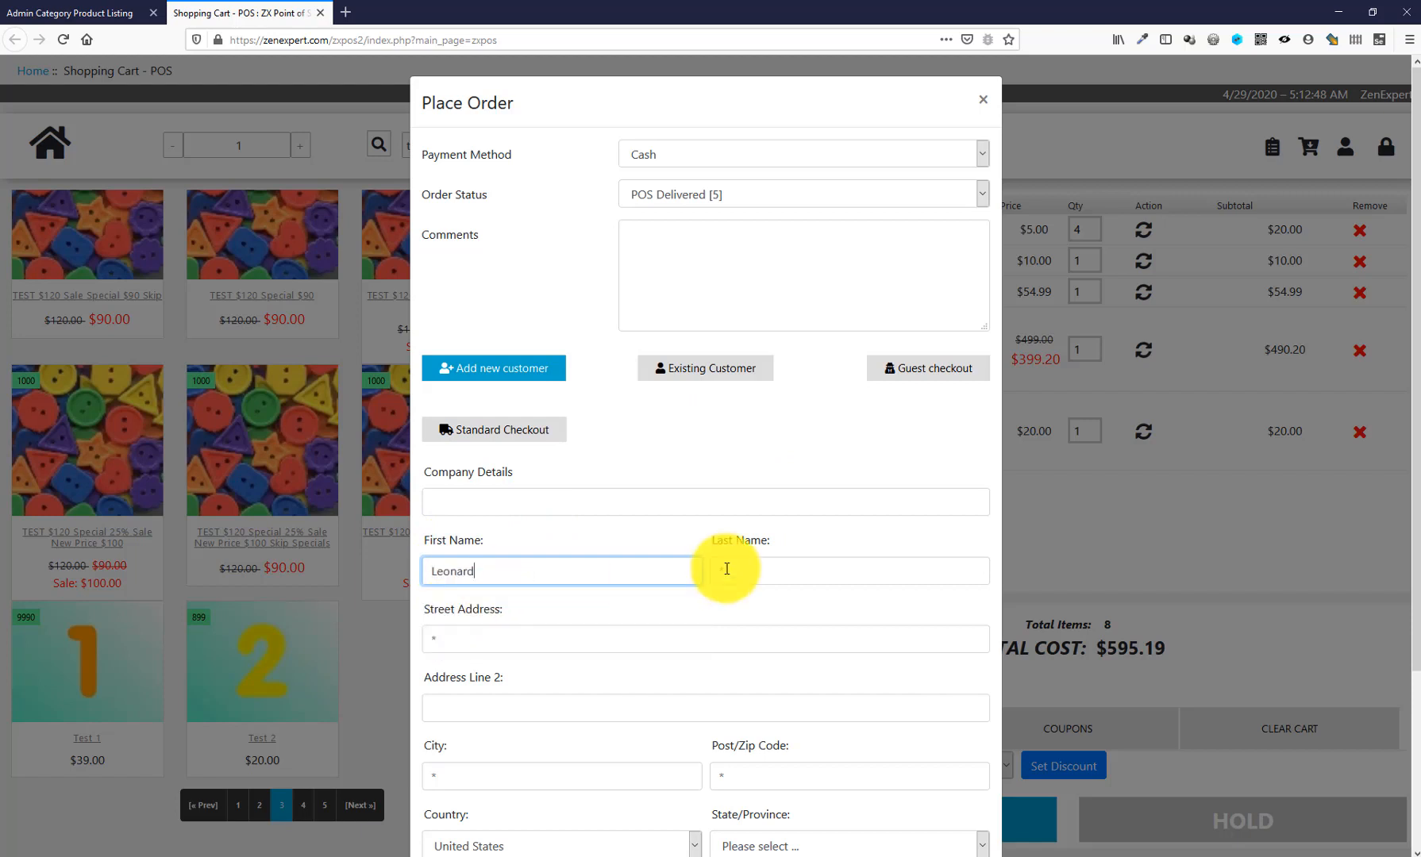
click(775, 569)
click(754, 593)
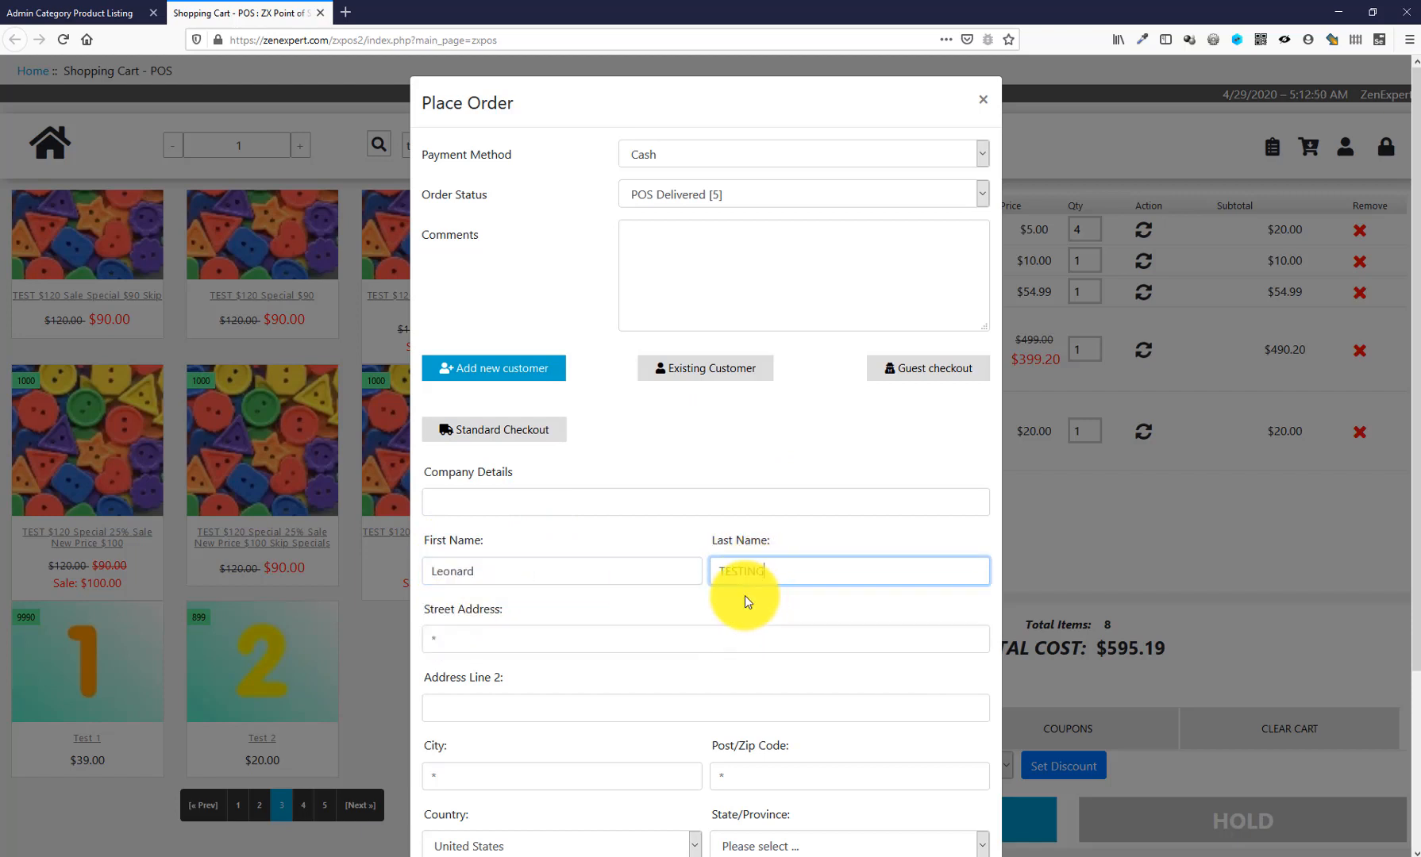
click(469, 639)
click(466, 661)
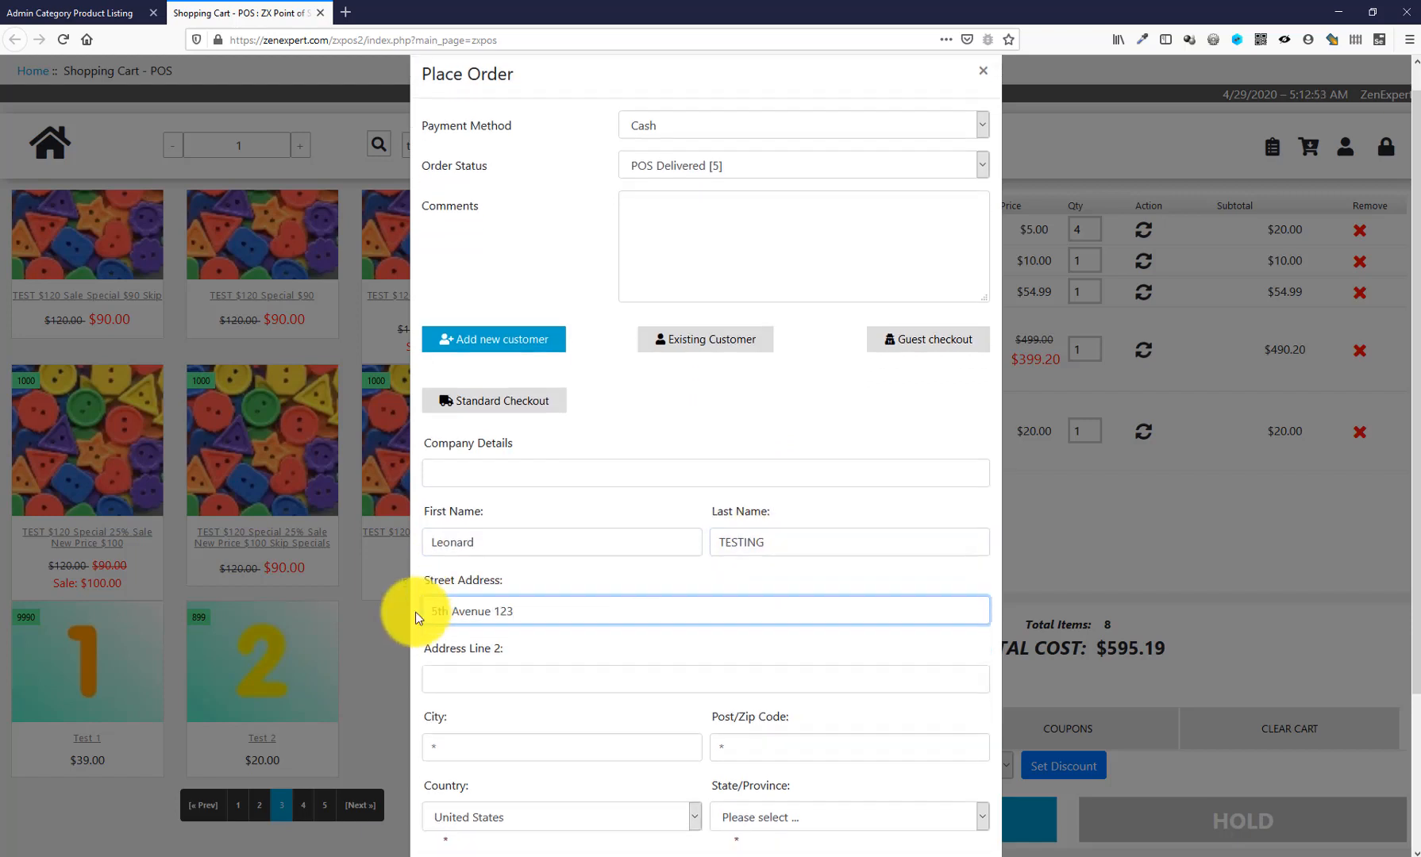
scroll(429, 595, down, 3)
click(460, 553)
click(455, 575)
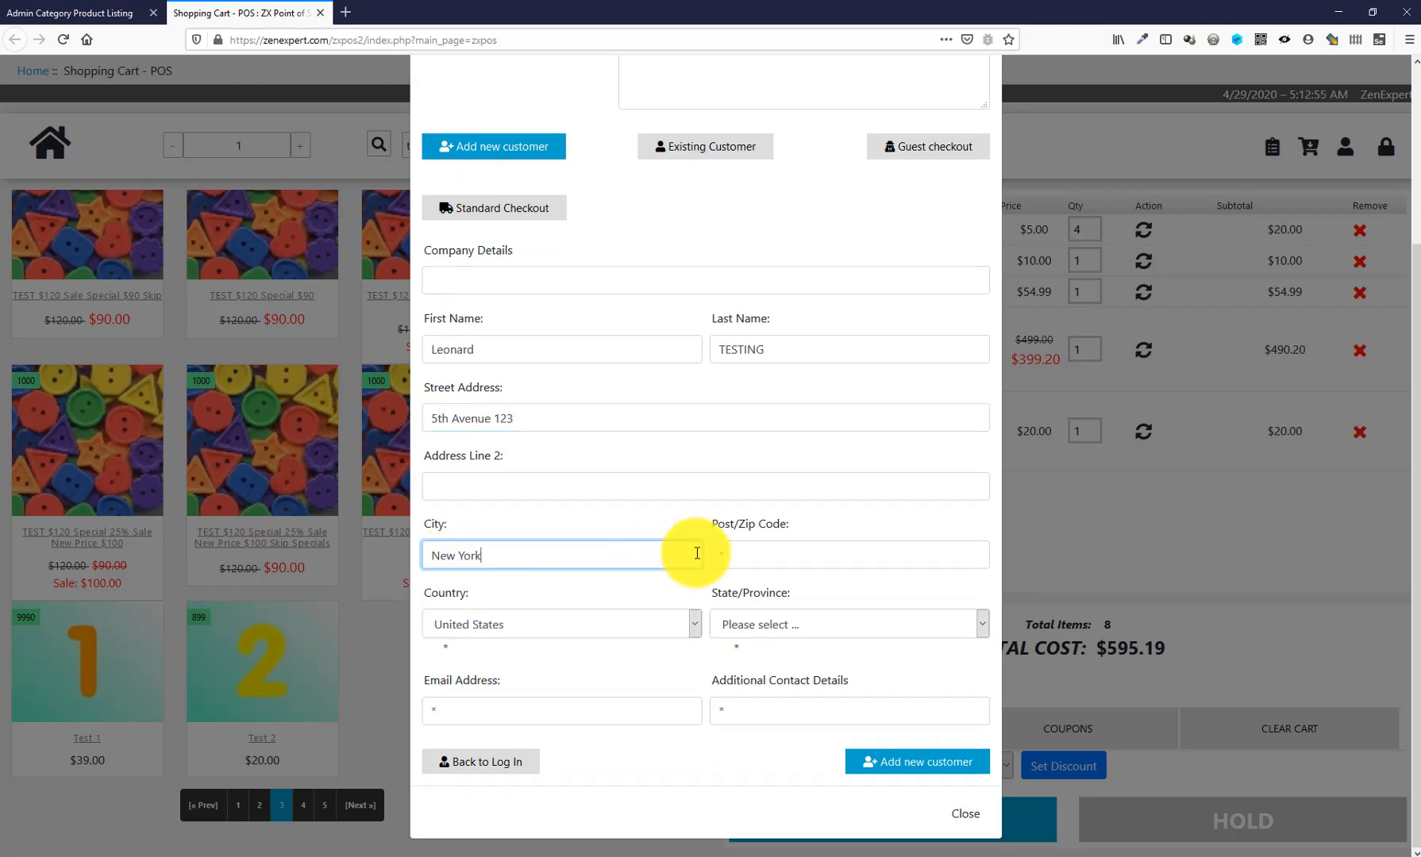
click(851, 553)
click(728, 578)
click(778, 619)
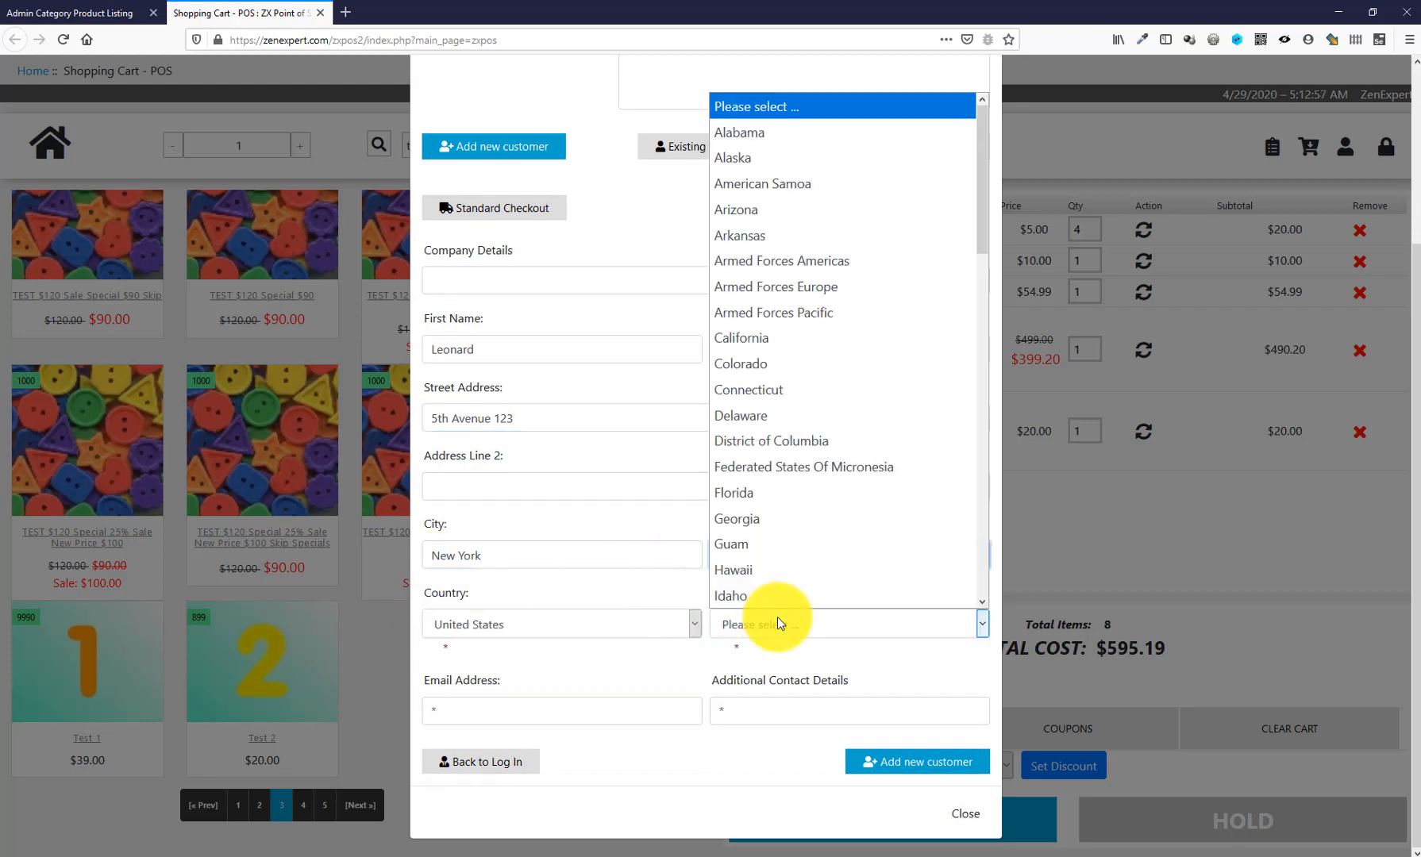
scroll(774, 604, down, 7)
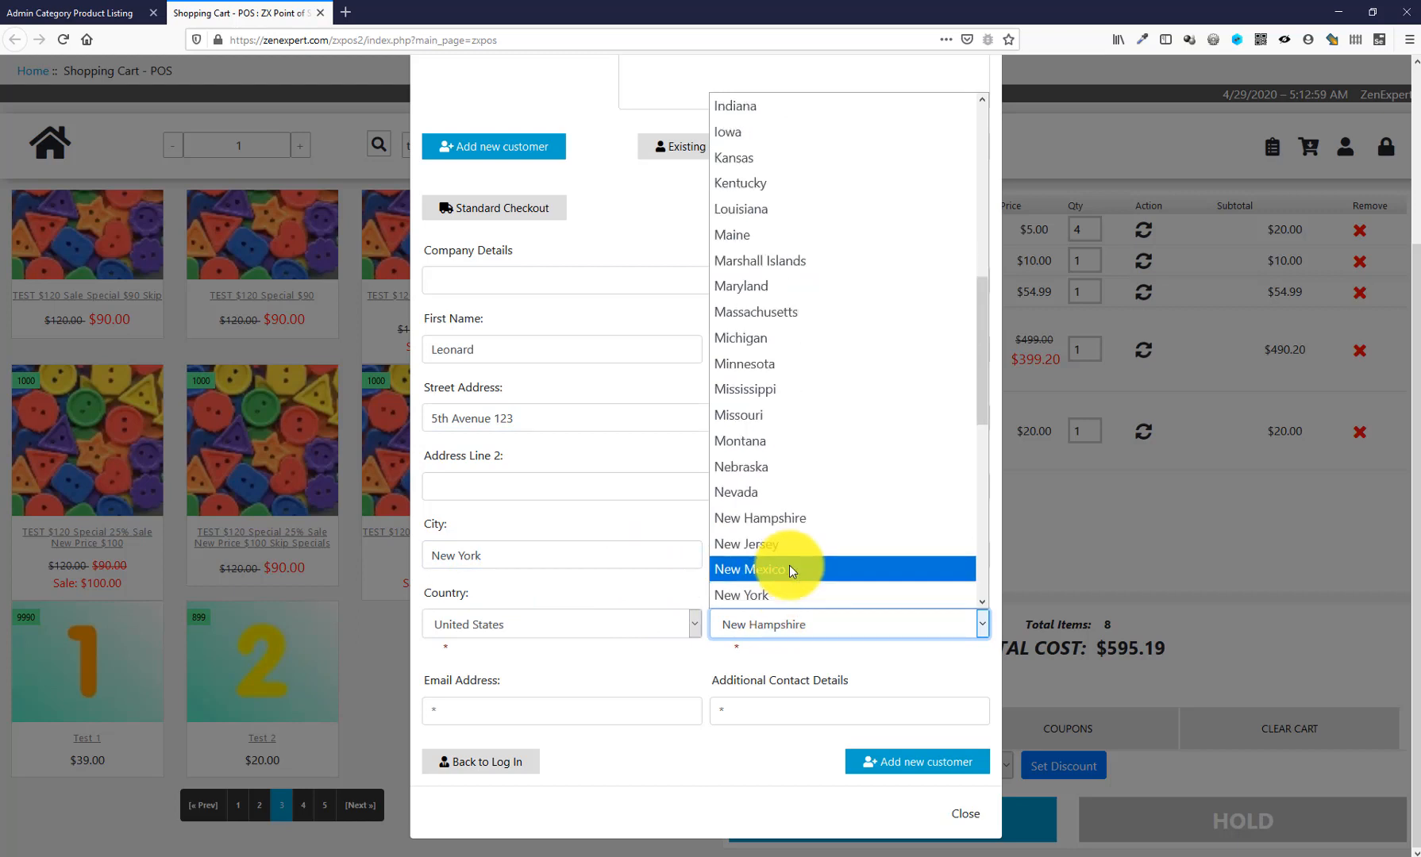
click(773, 585)
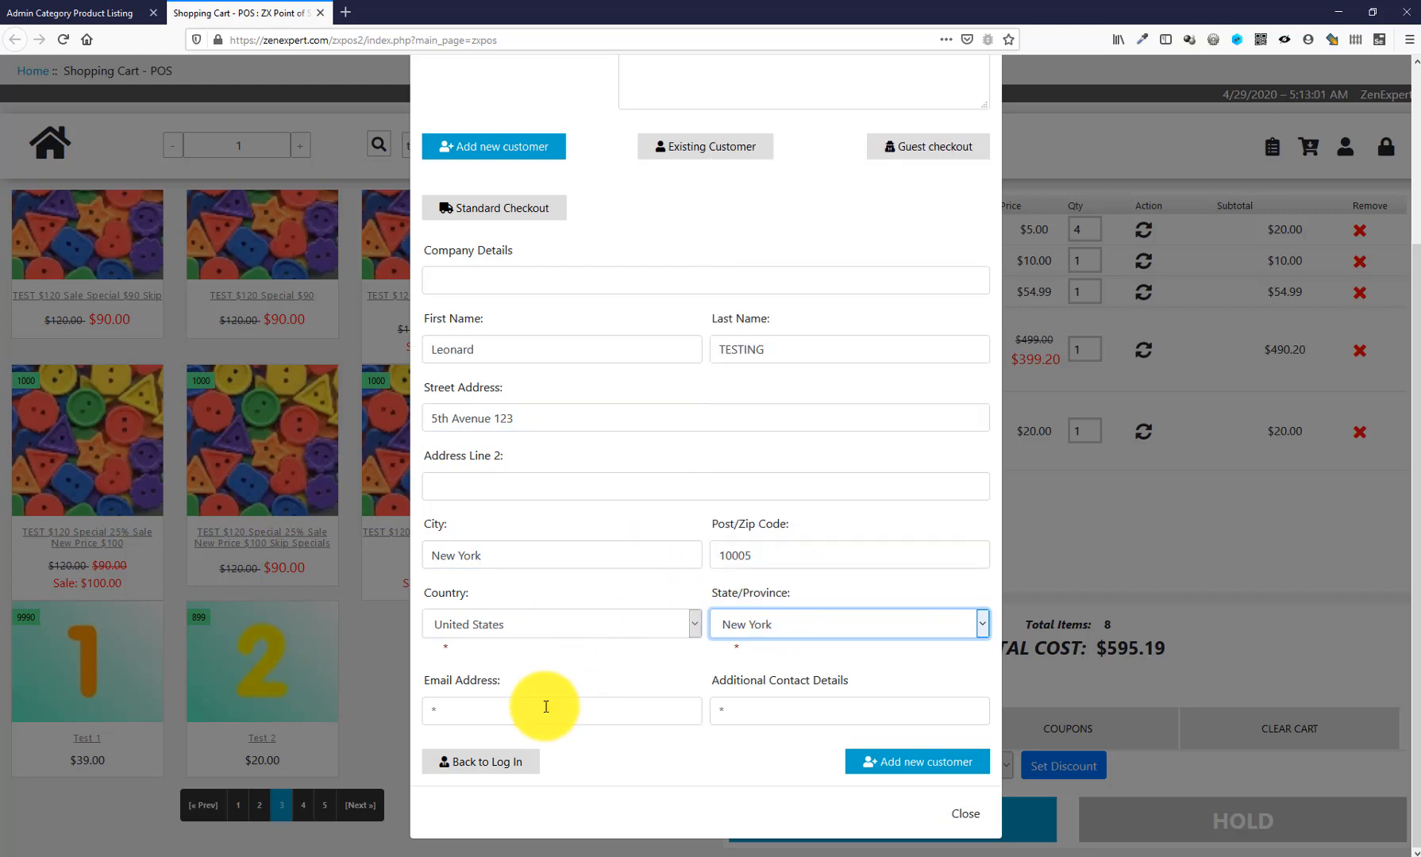
- Enter the customer's e-mail and suggested phone number, then save the new customer
click(546, 707)
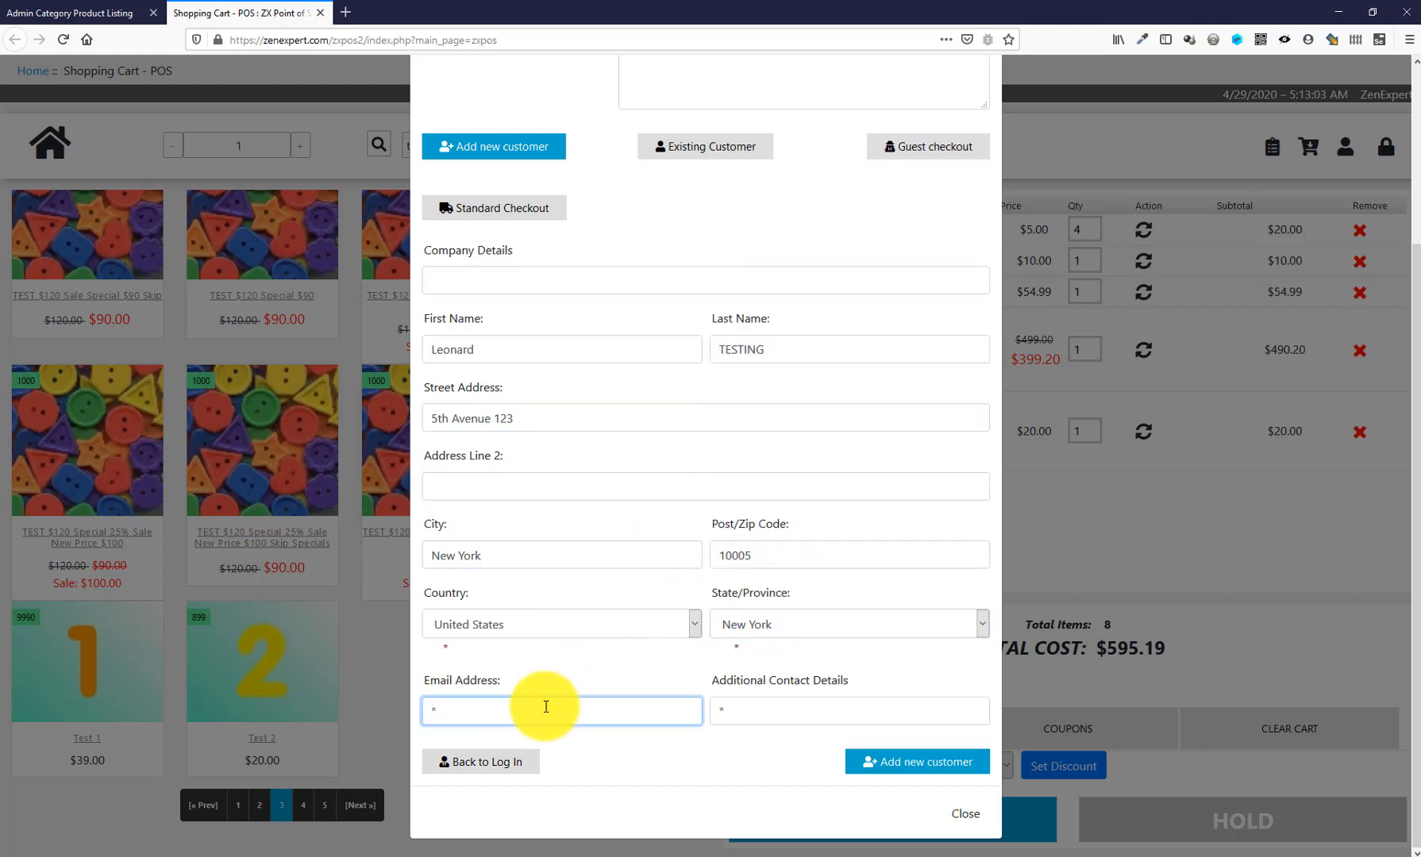
key(Tab)
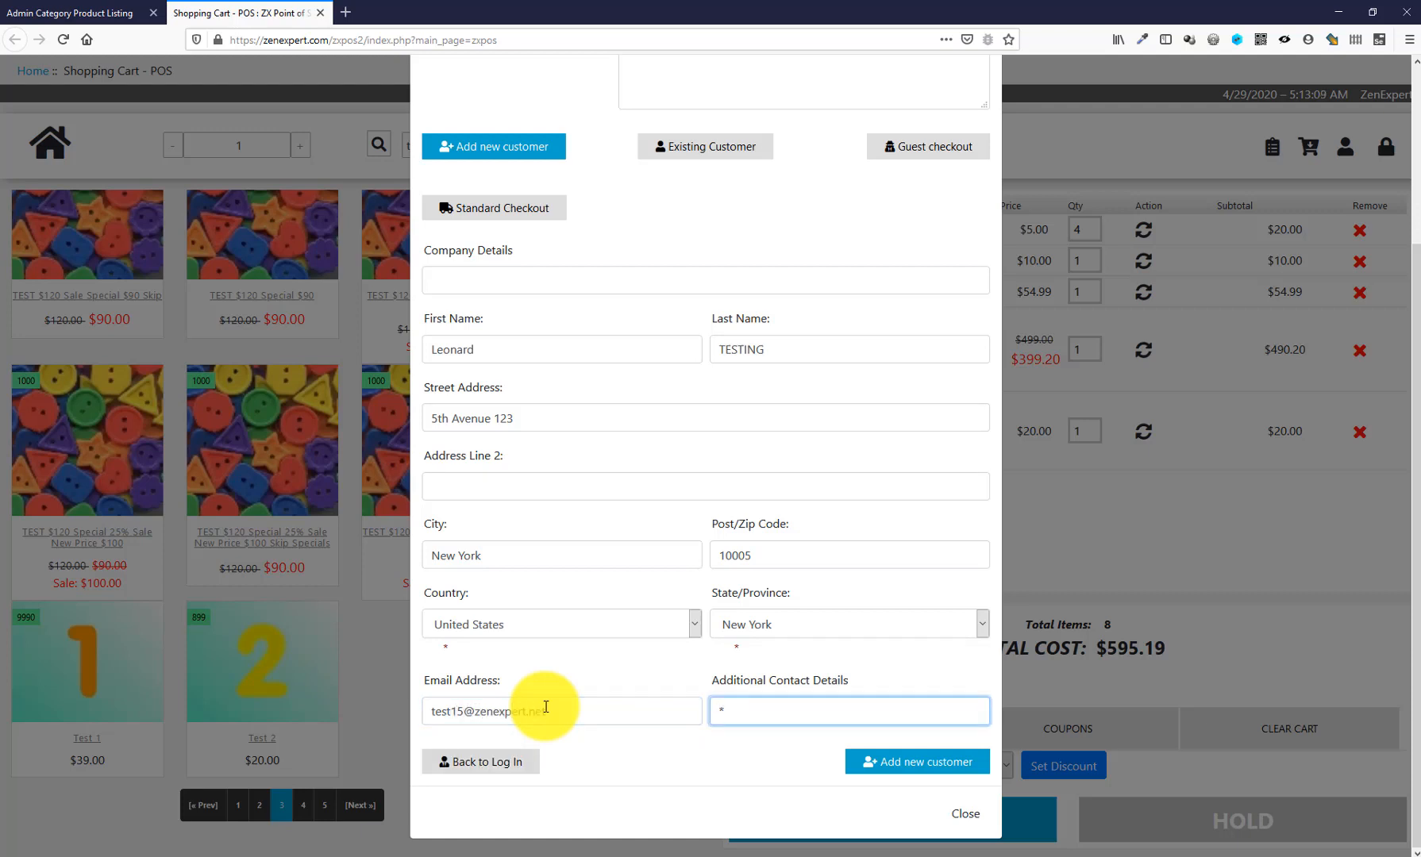
text(00)
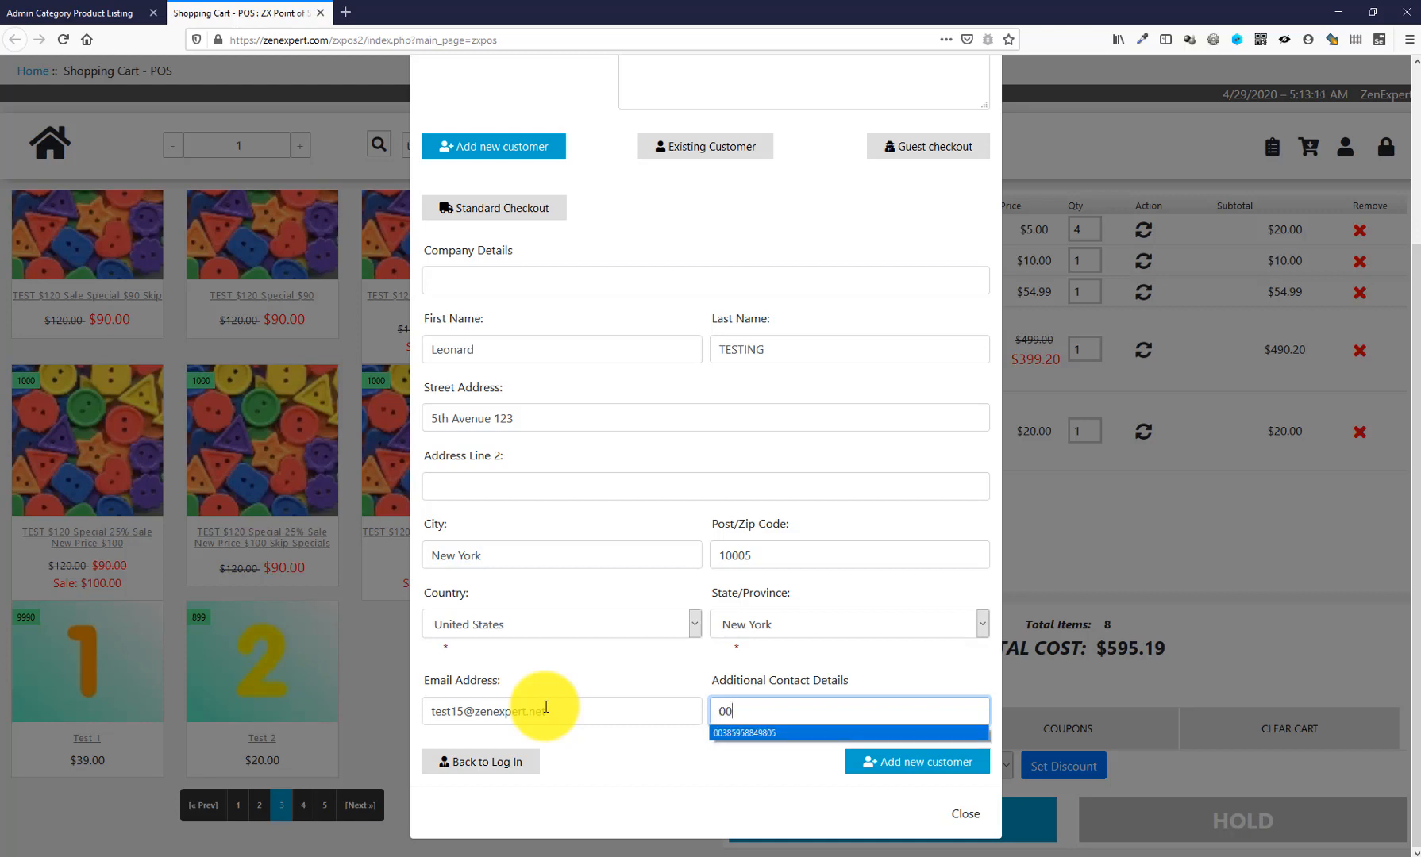
key(Down)
key(Return)
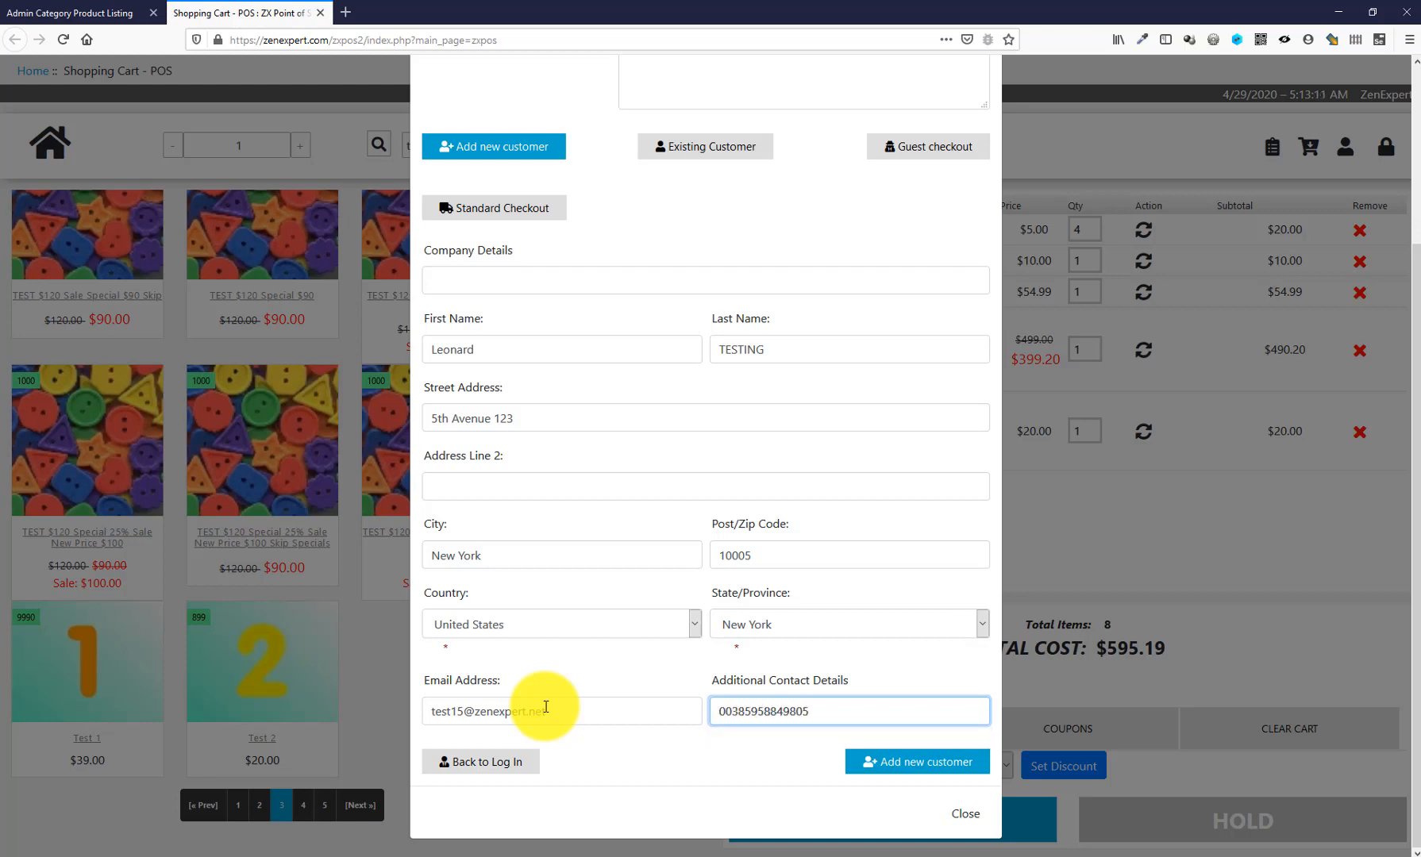
click(939, 764)
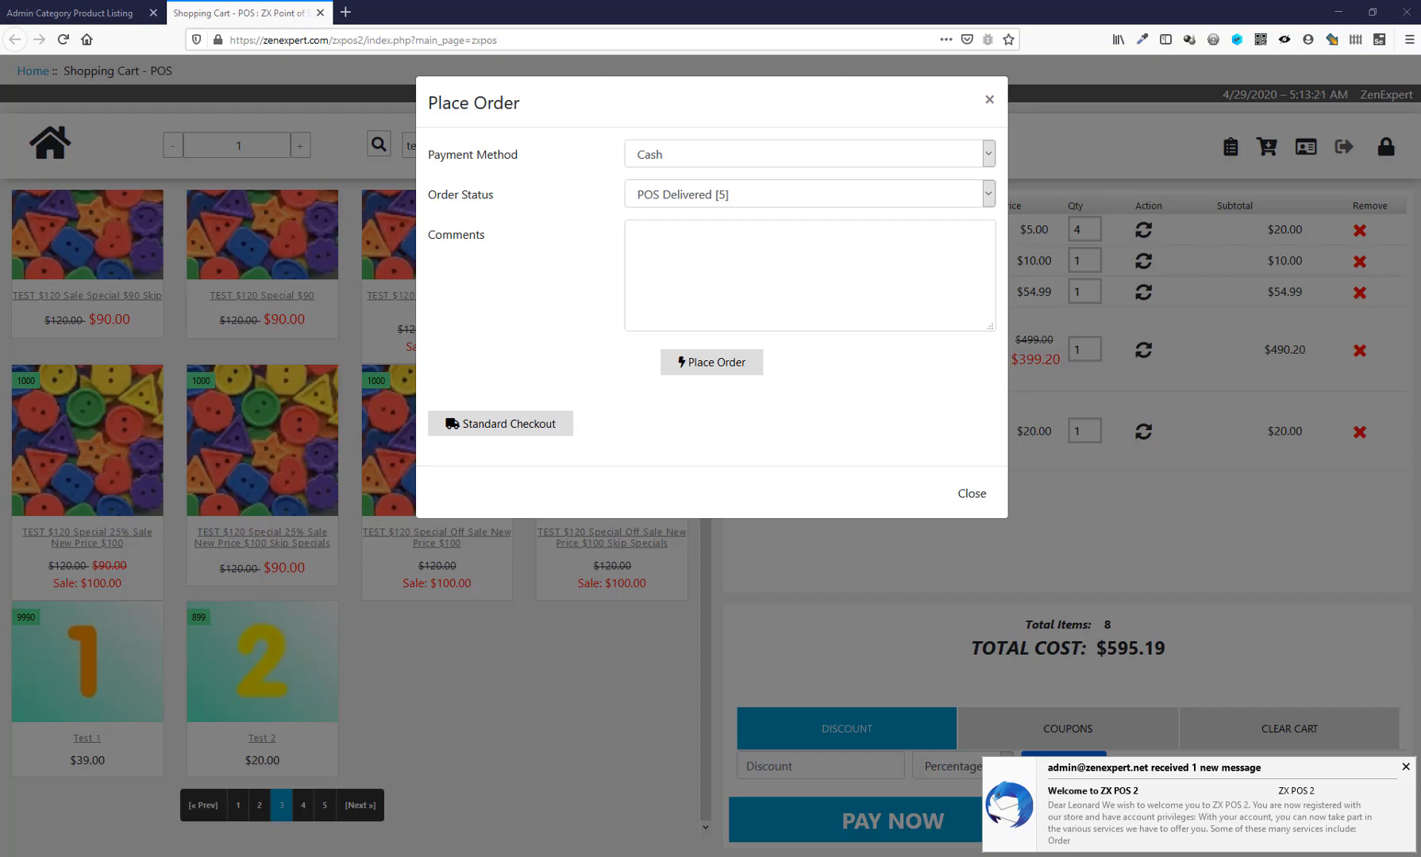
drag(1420, 280, 665, 17)
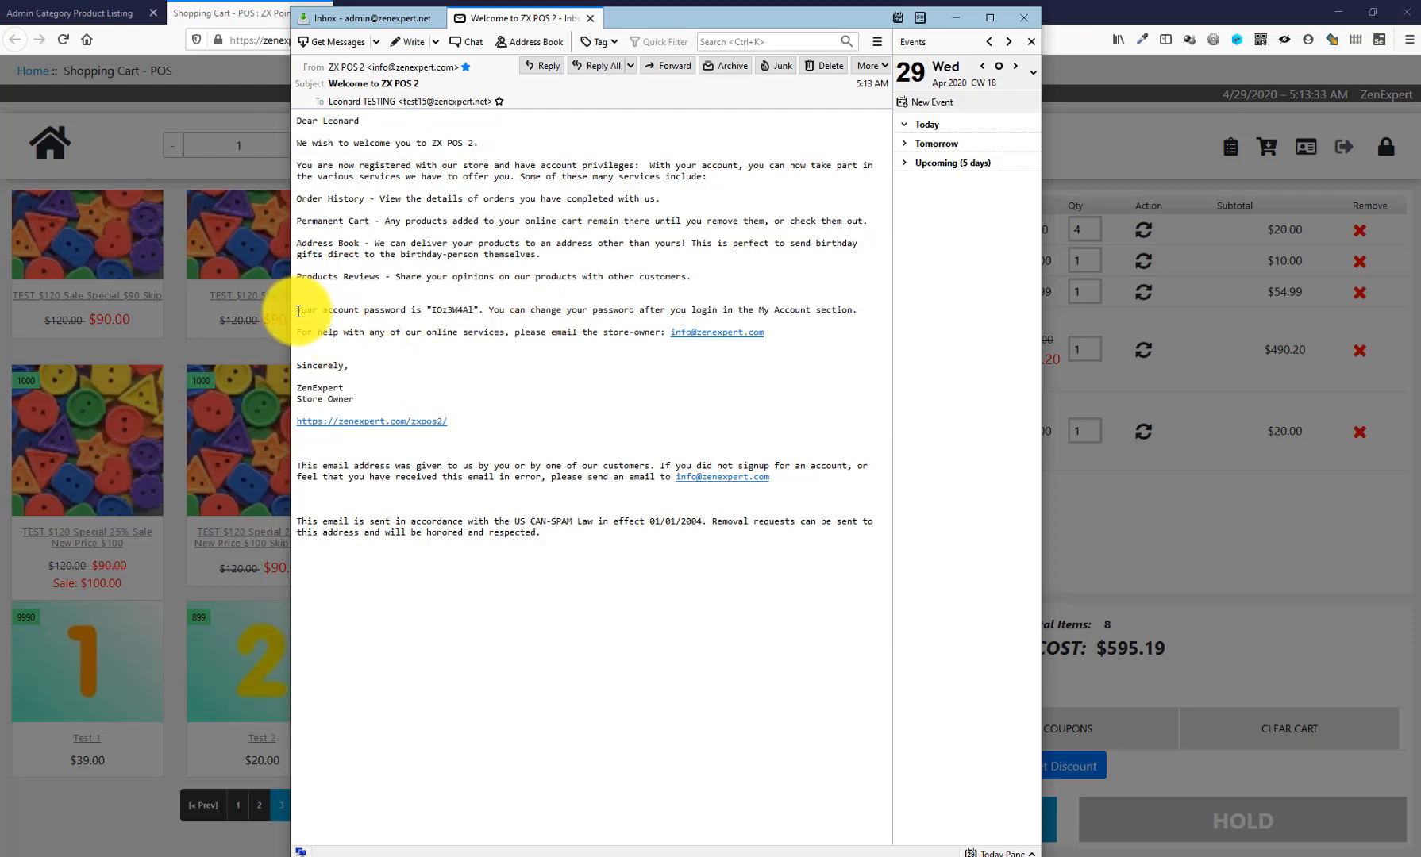
drag(298, 311, 866, 311)
click(867, 310)
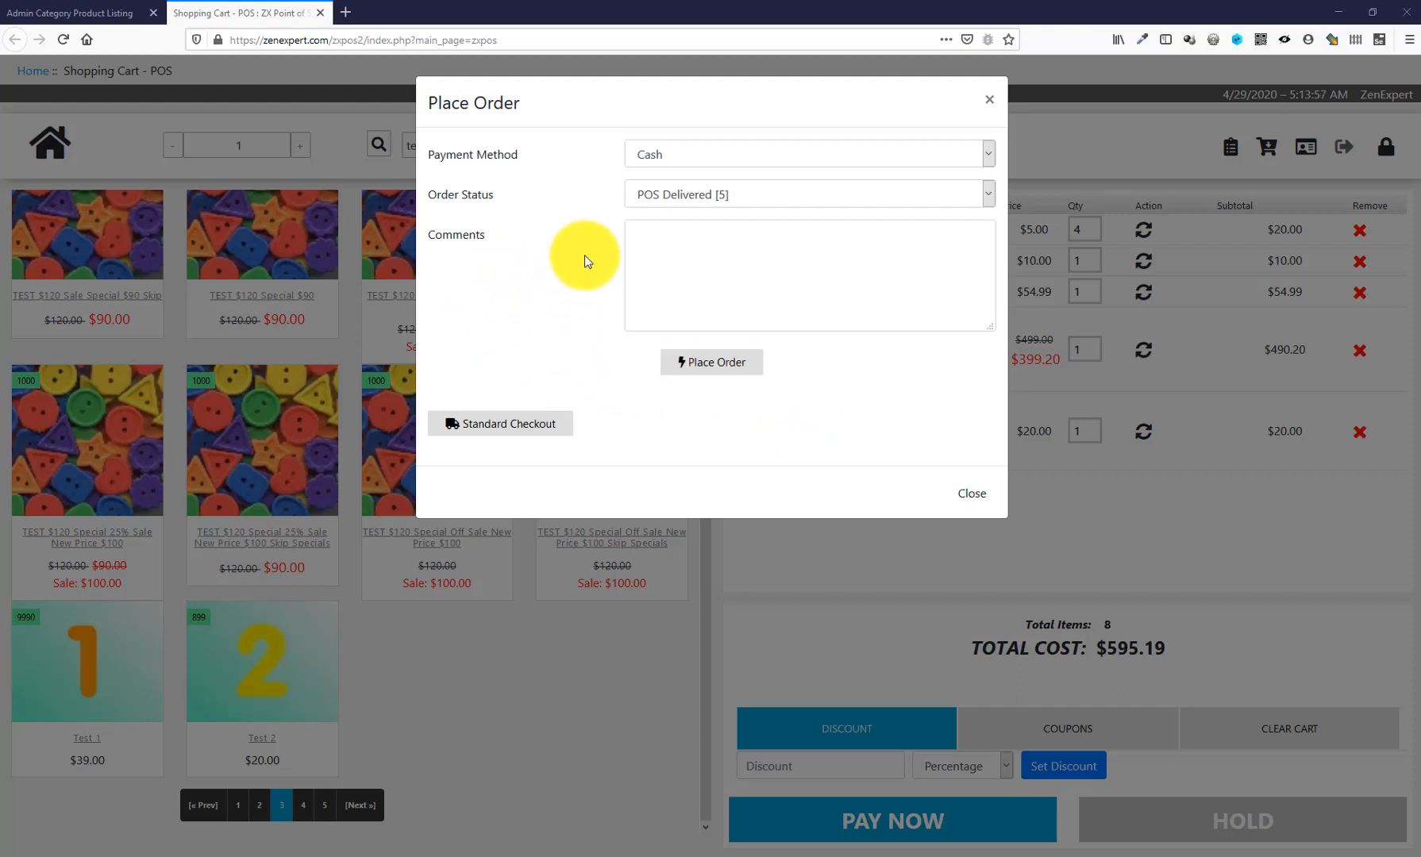
- Set payment to Cash and order status to Delivered [3], then place the $595.19 order
click(680, 152)
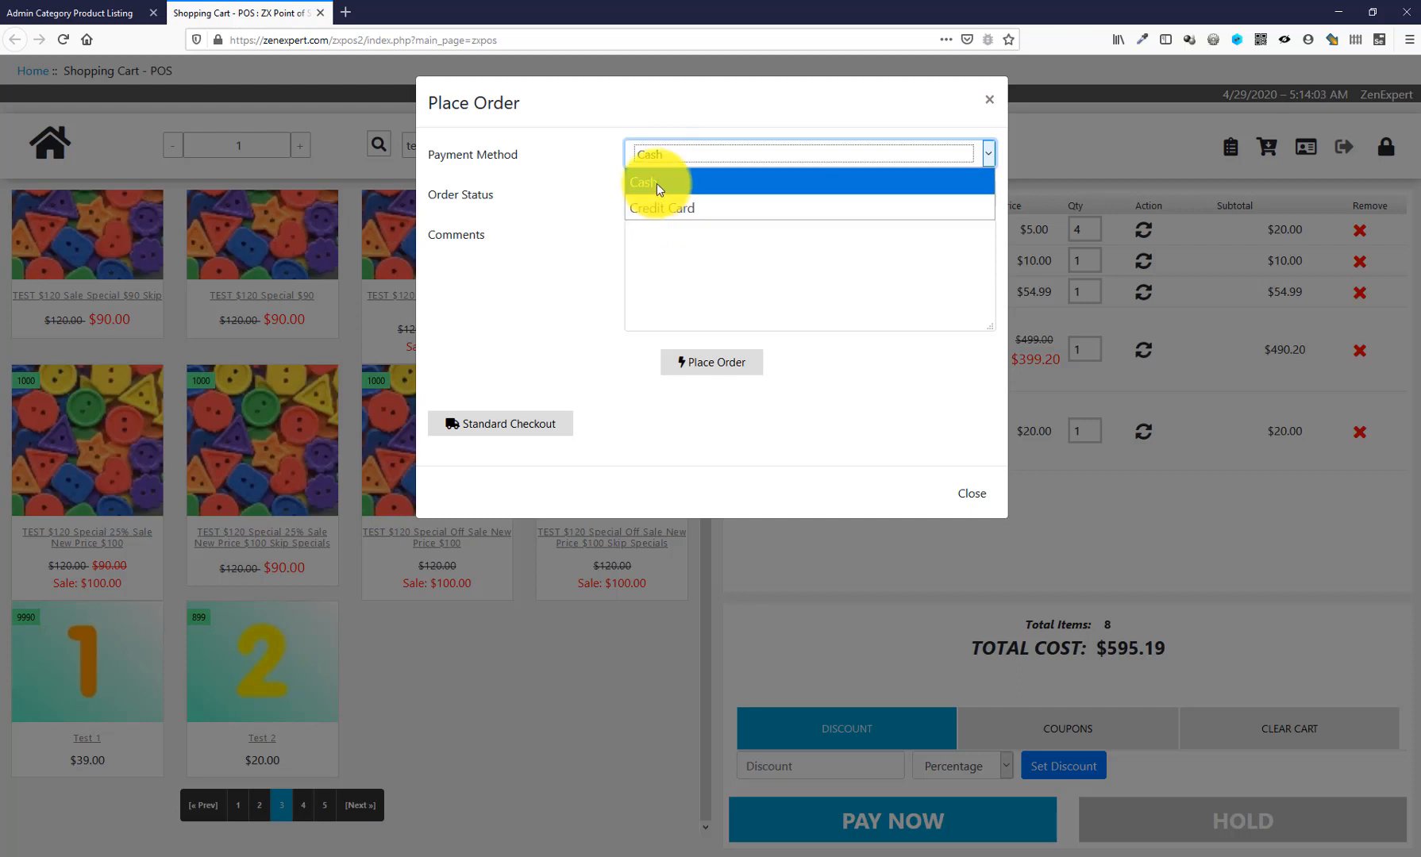
click(655, 183)
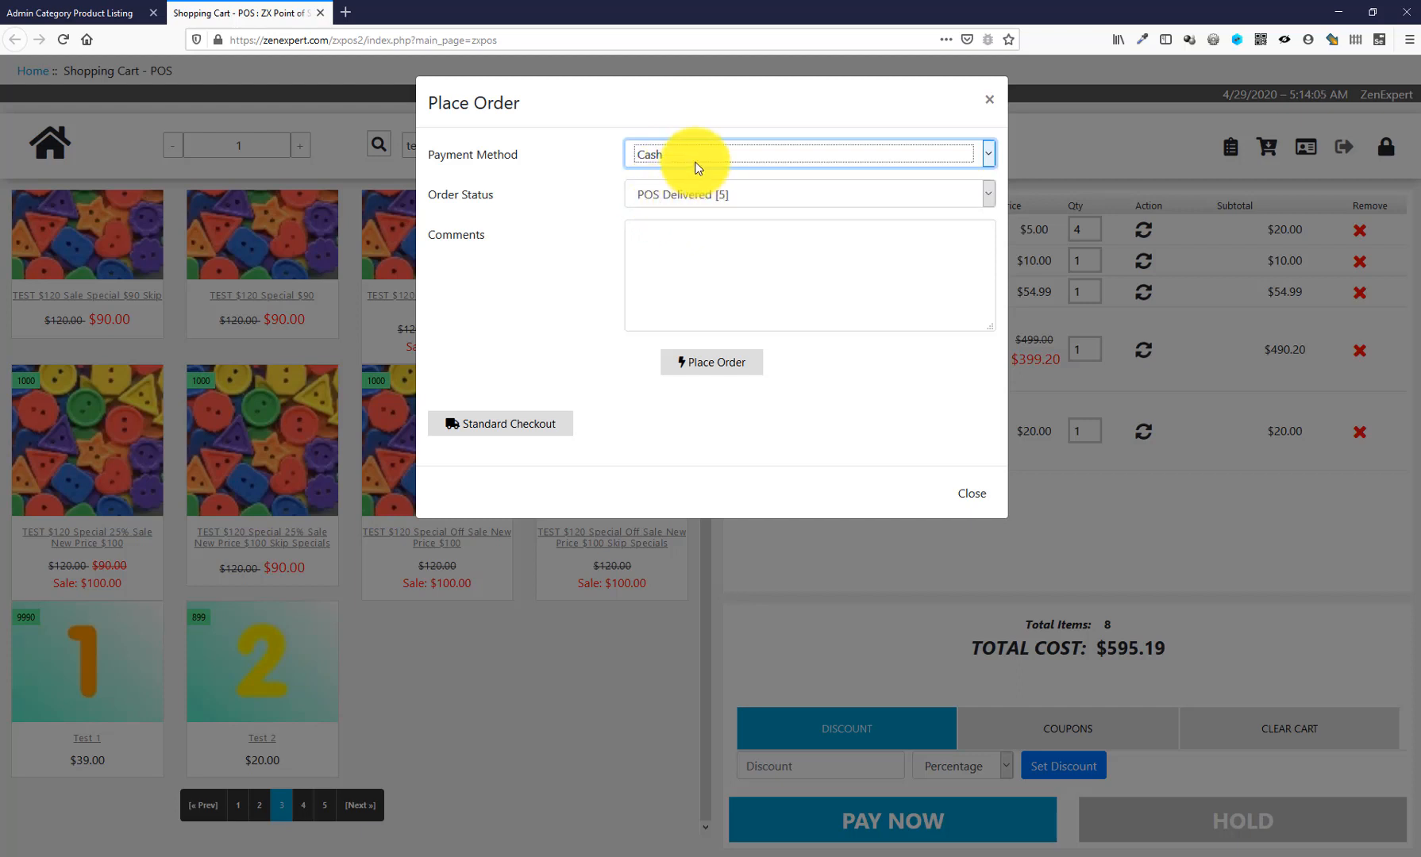
click(778, 190)
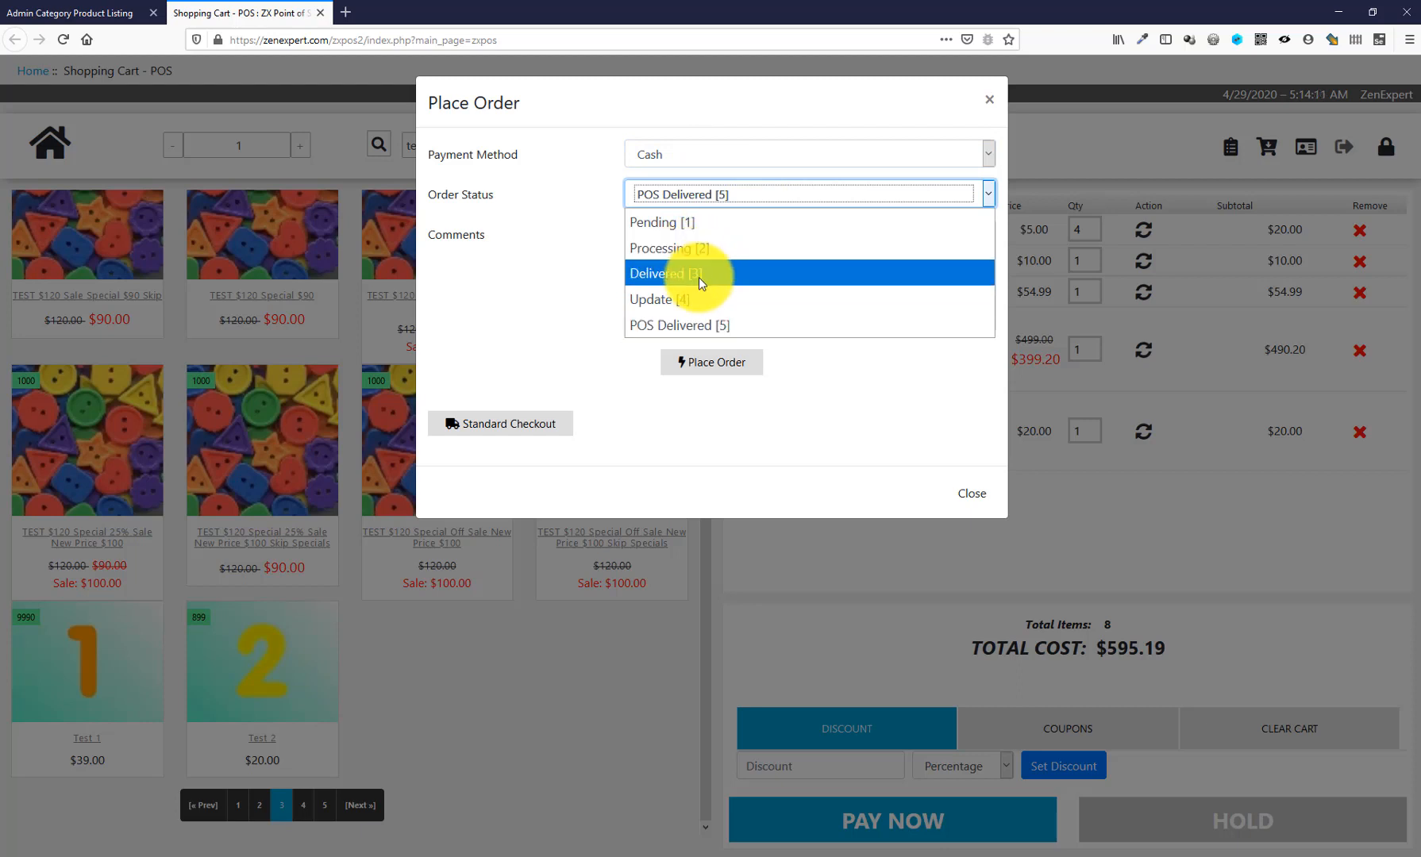
click(677, 275)
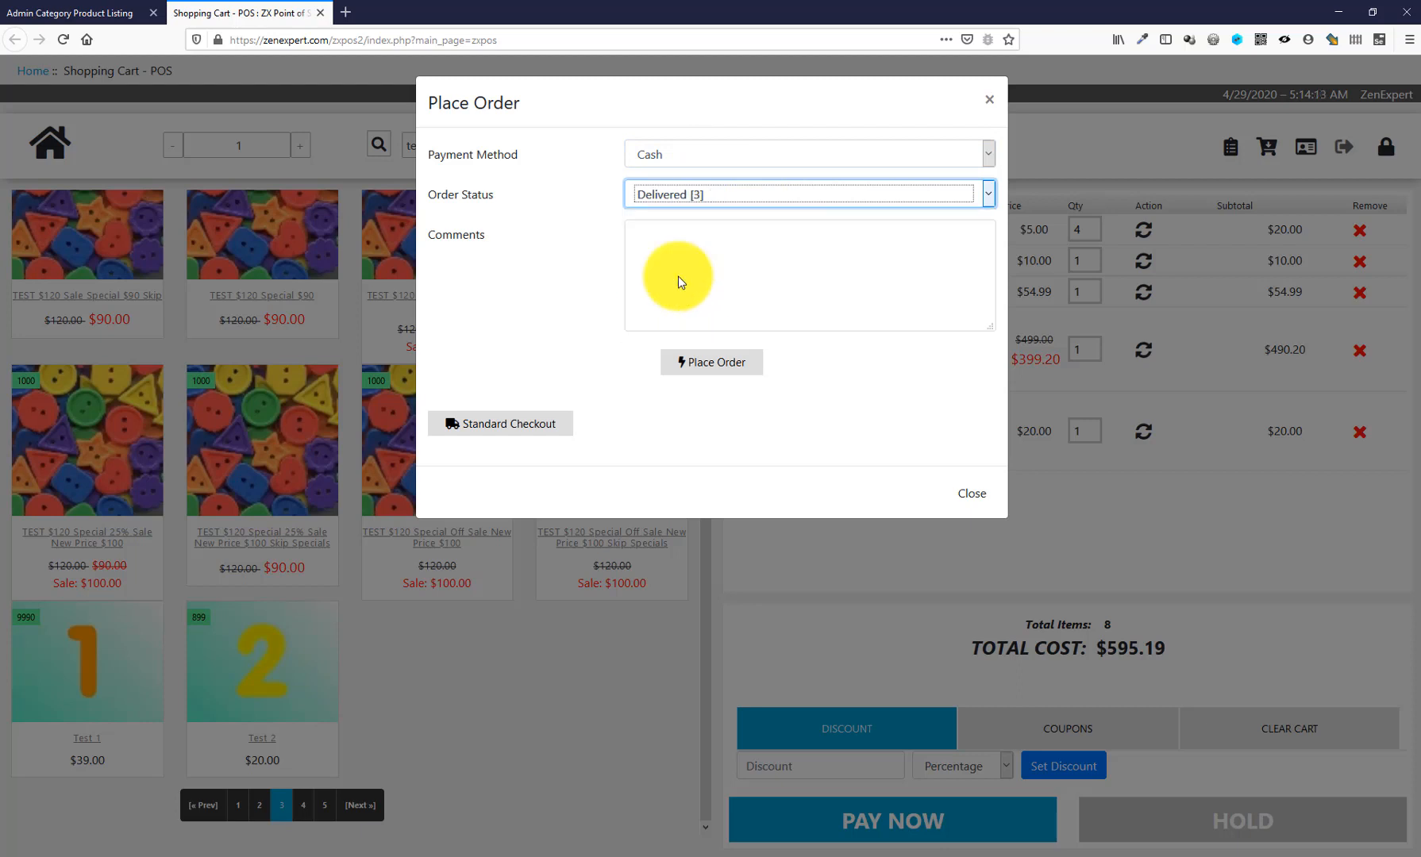
click(775, 230)
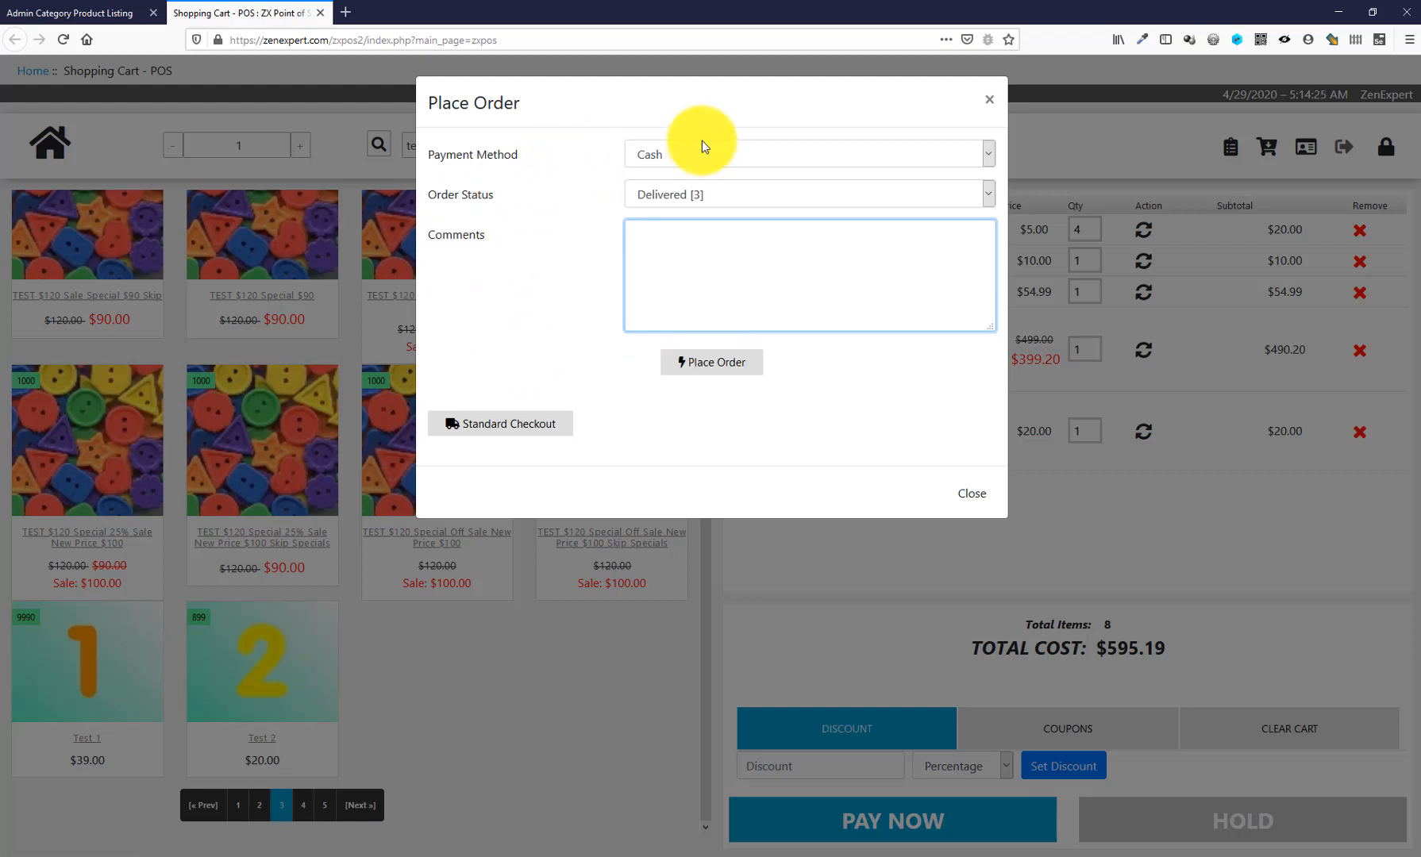
click(755, 158)
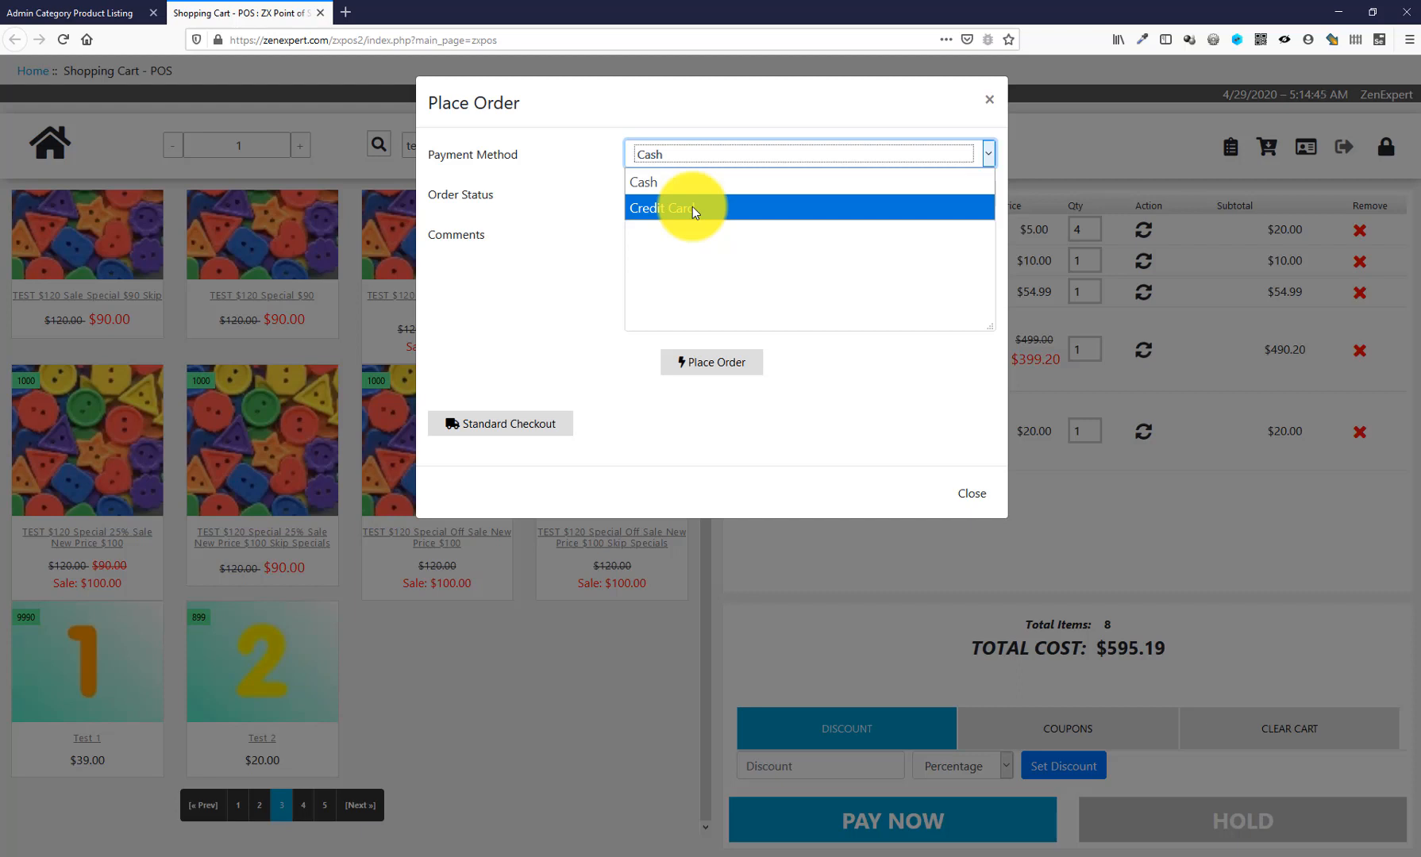
click(796, 206)
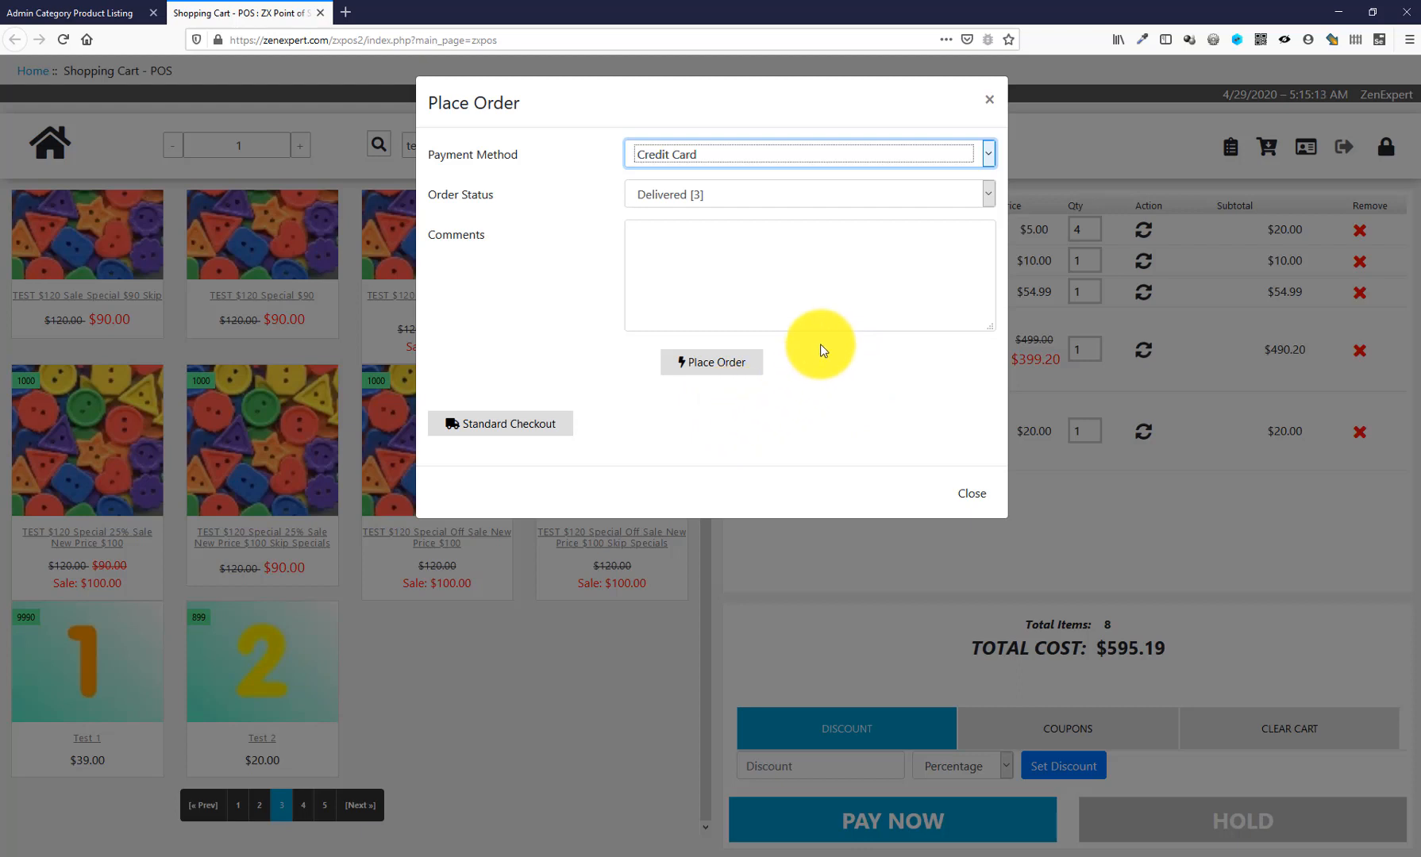
click(688, 165)
click(686, 183)
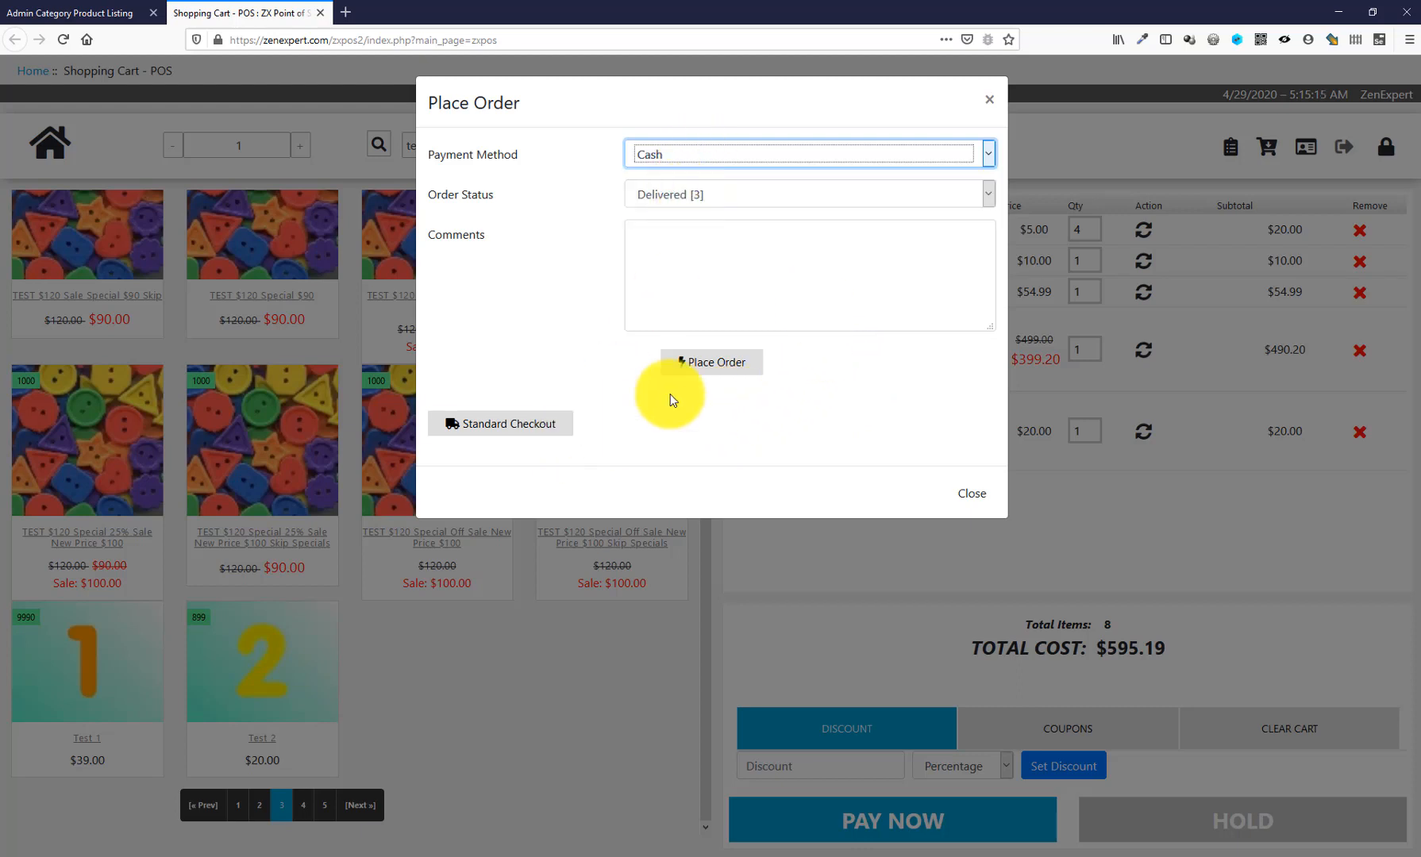
click(720, 365)
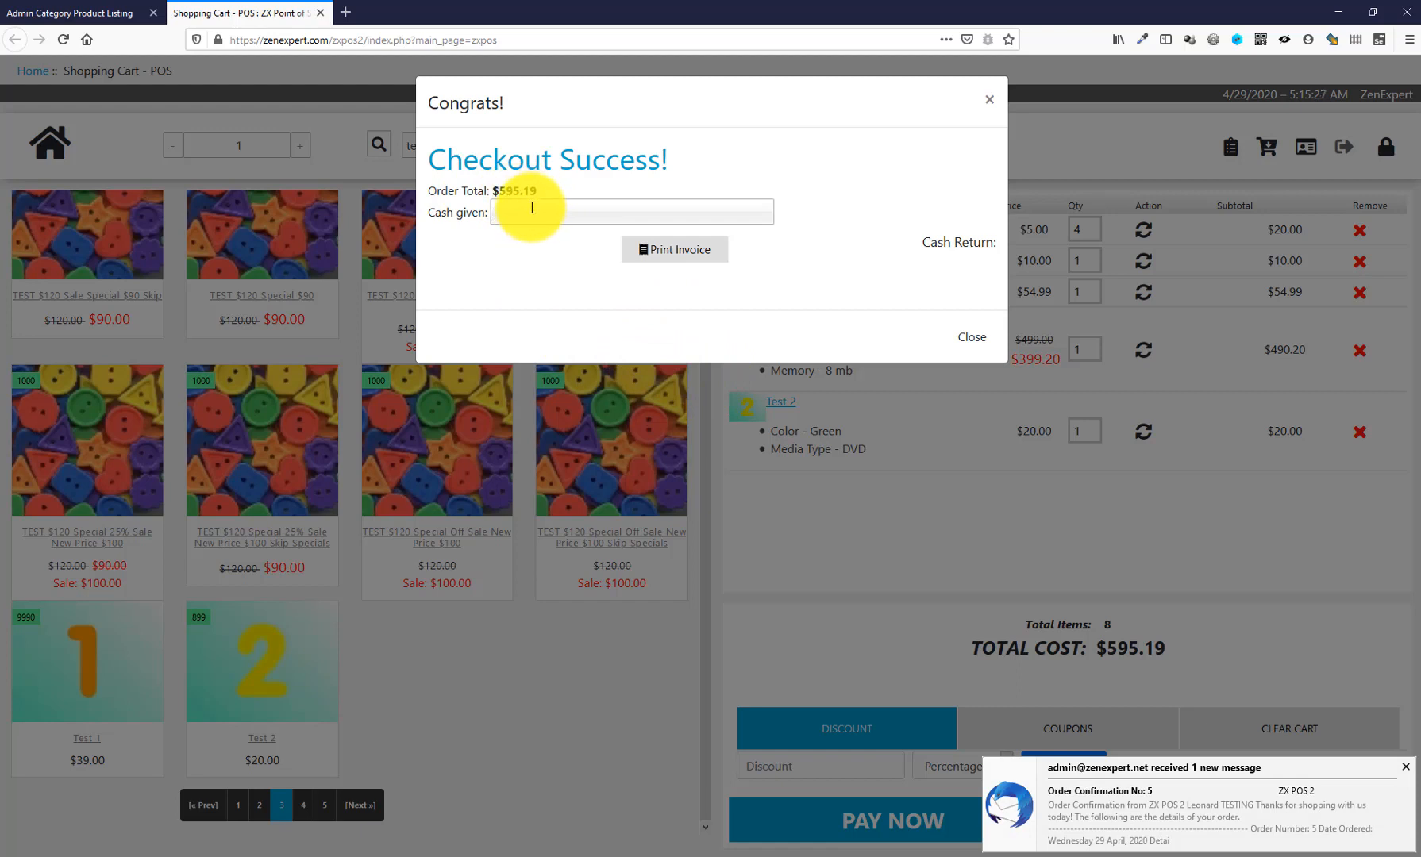
- Open the order invoice for printing, then cancel printing and close it
click(693, 251)
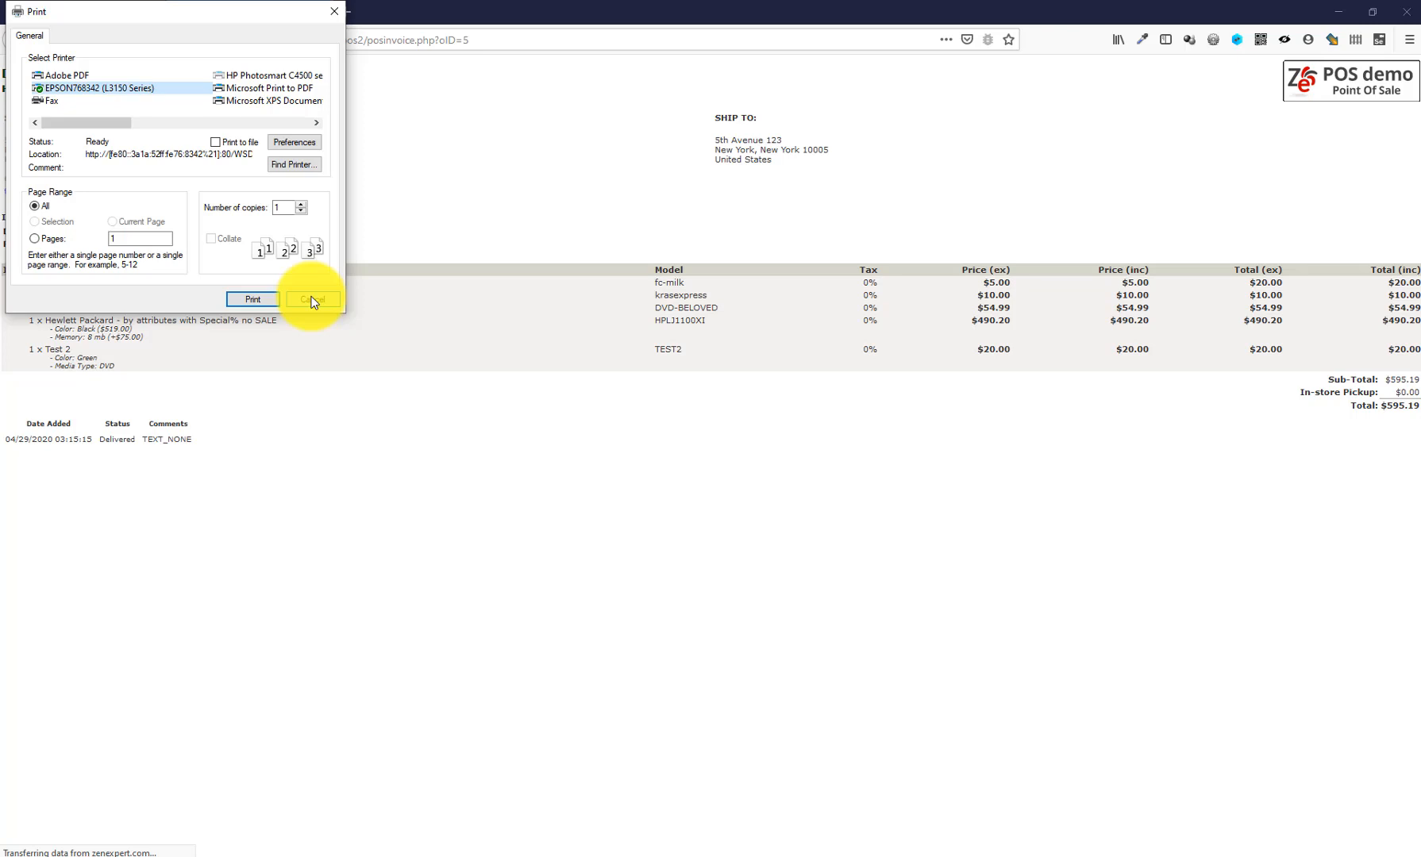
click(312, 299)
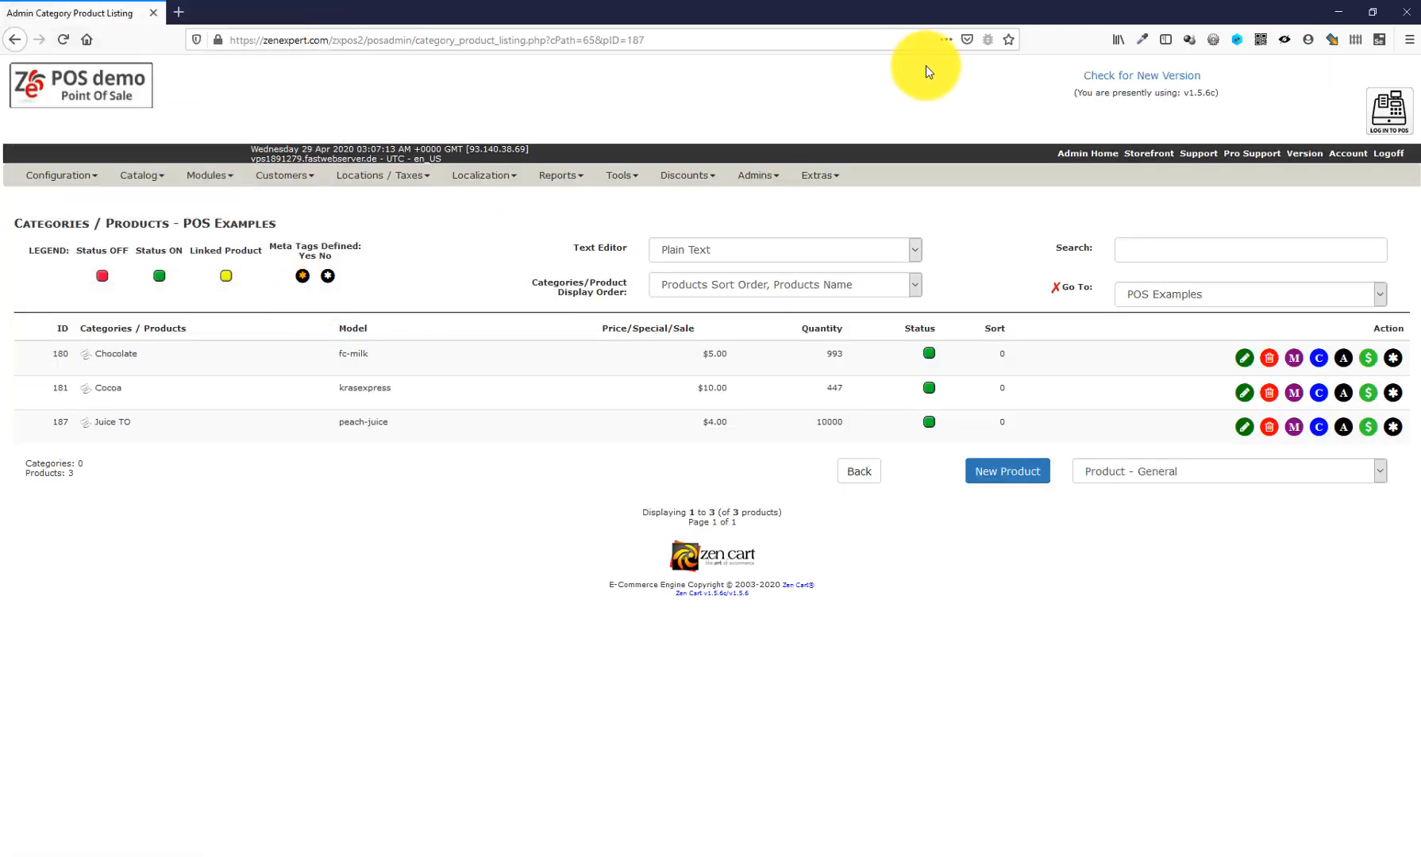
- Open the POS Shopping Cart screen in a new tab from the admin header
mouse_move(780, 173)
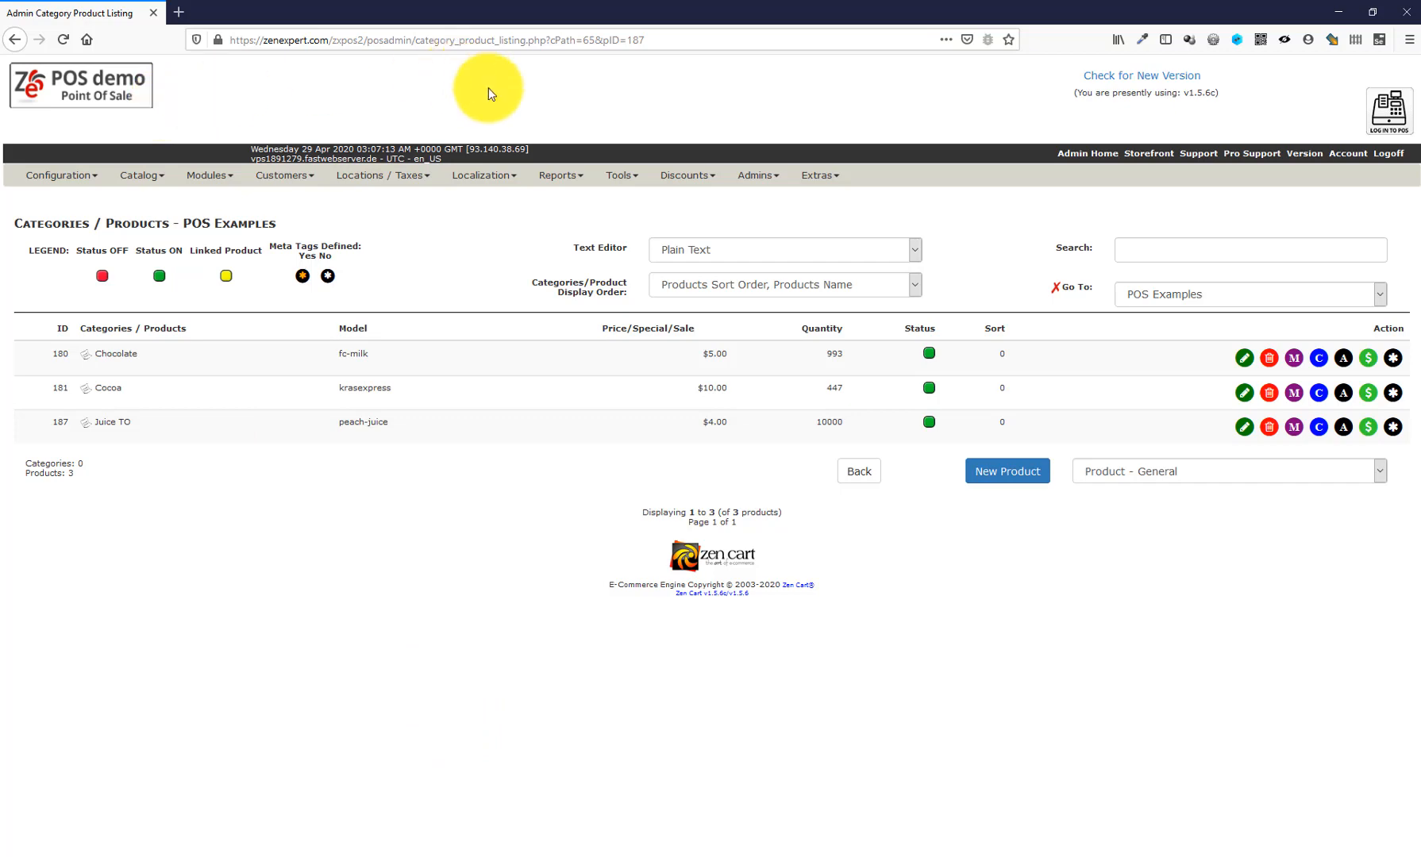
click(1386, 111)
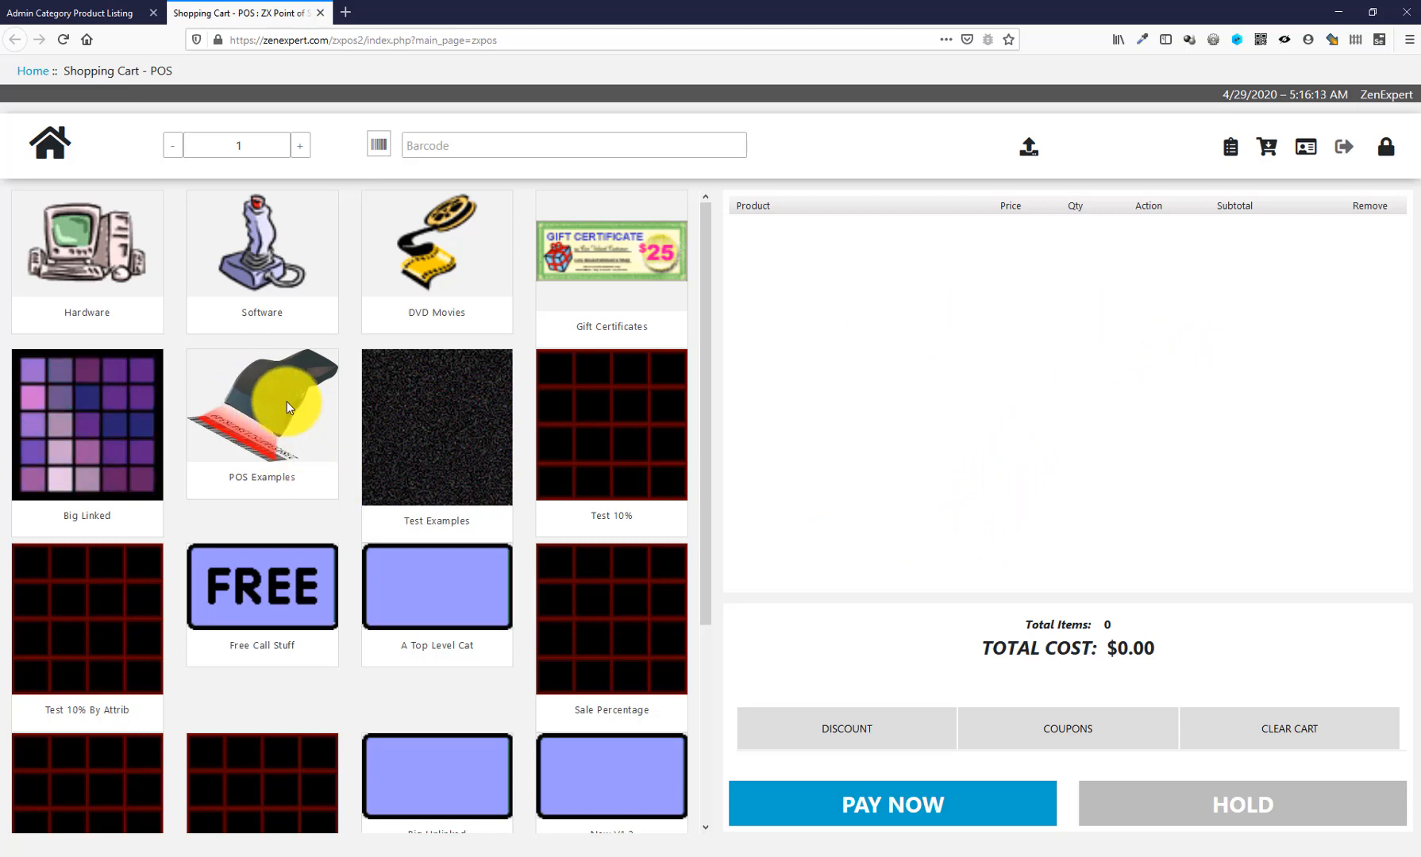
- Check out a $10.00 sale of one Cocoa from POS Examples
click(263, 393)
click(263, 397)
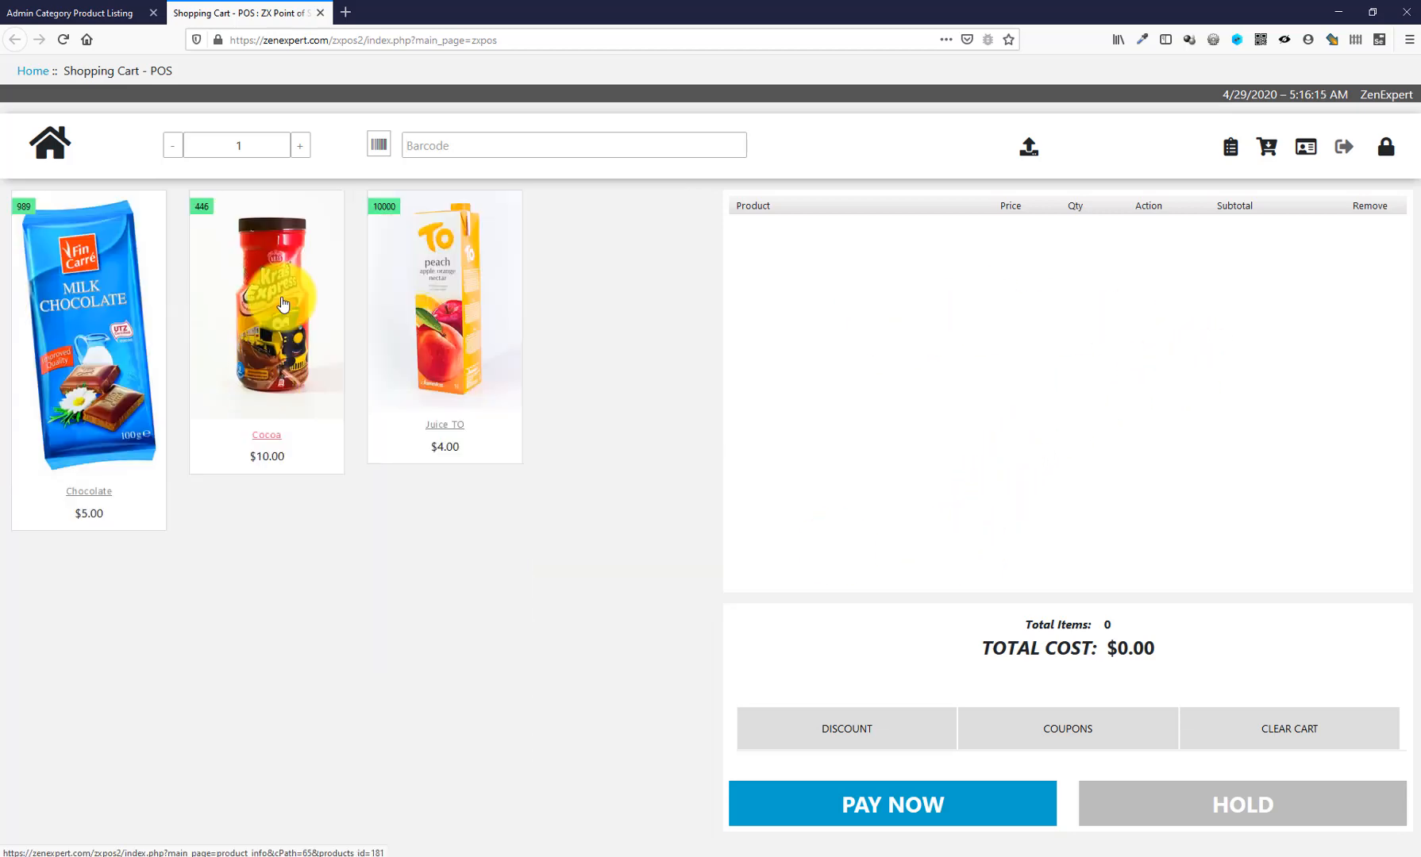
click(968, 806)
click(706, 355)
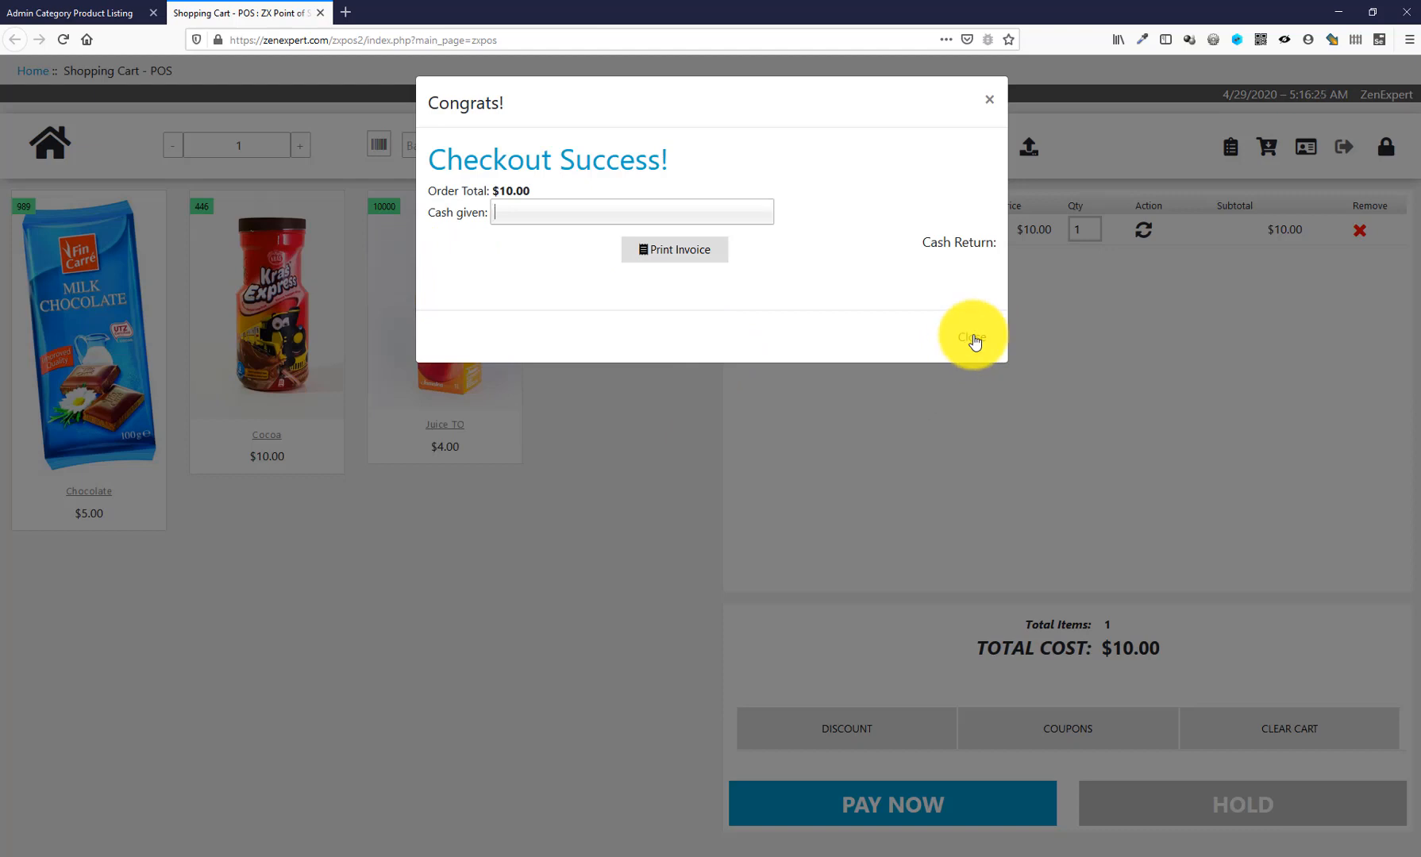
click(973, 338)
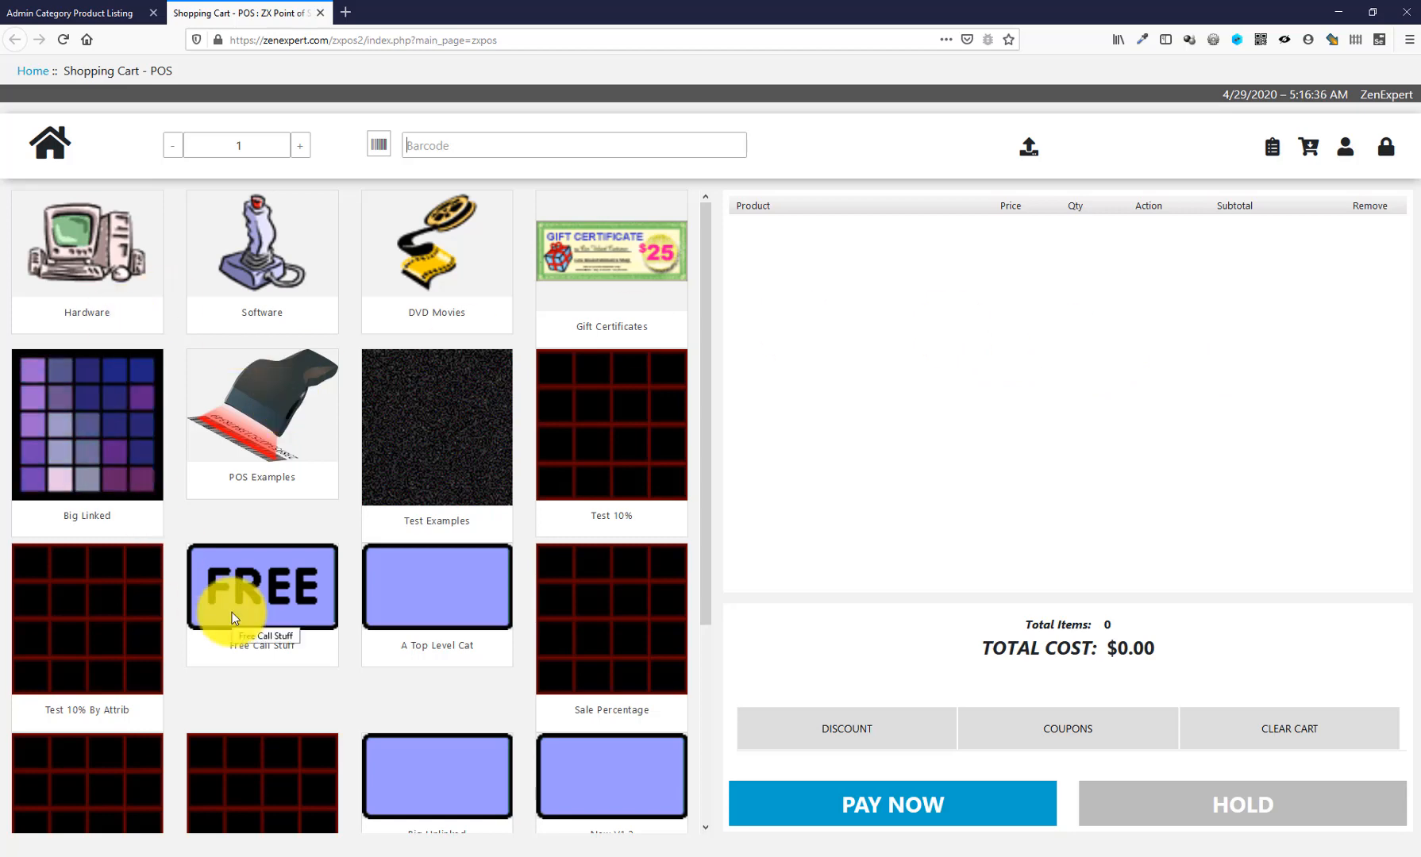
- Add Juice TO and Cocoa to the cart and start checkout
click(219, 388)
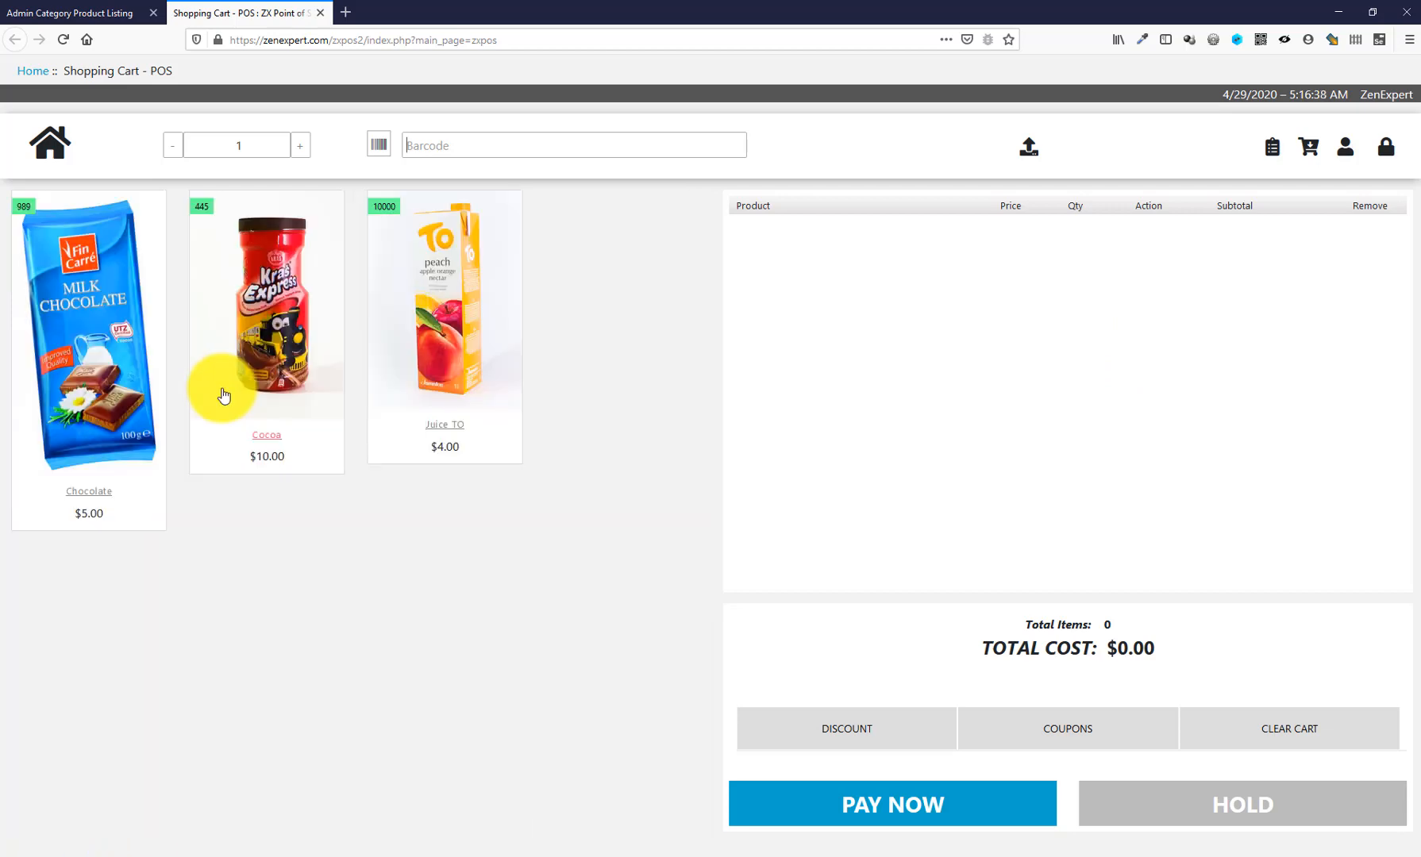
click(449, 253)
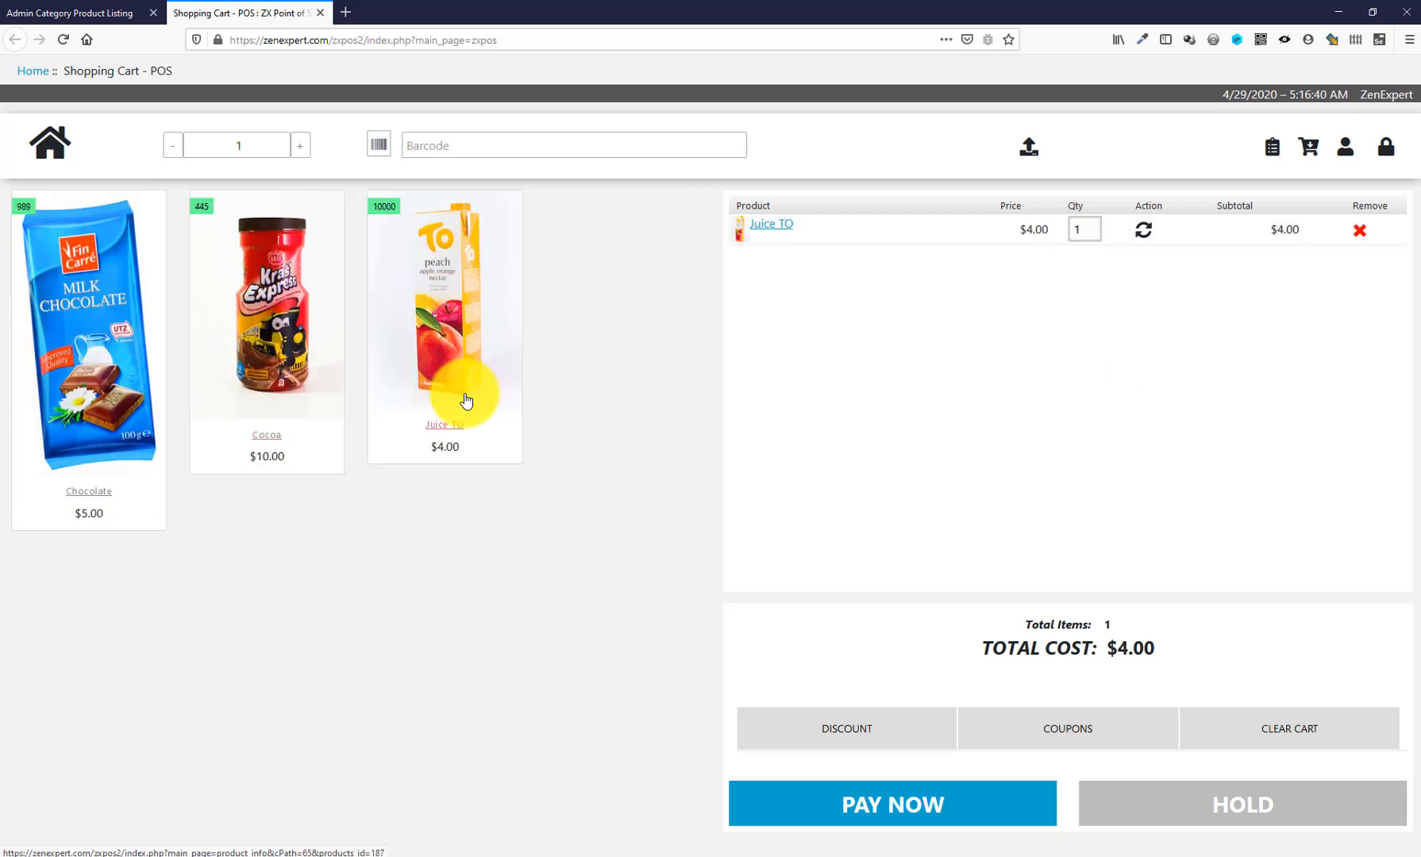
click(338, 290)
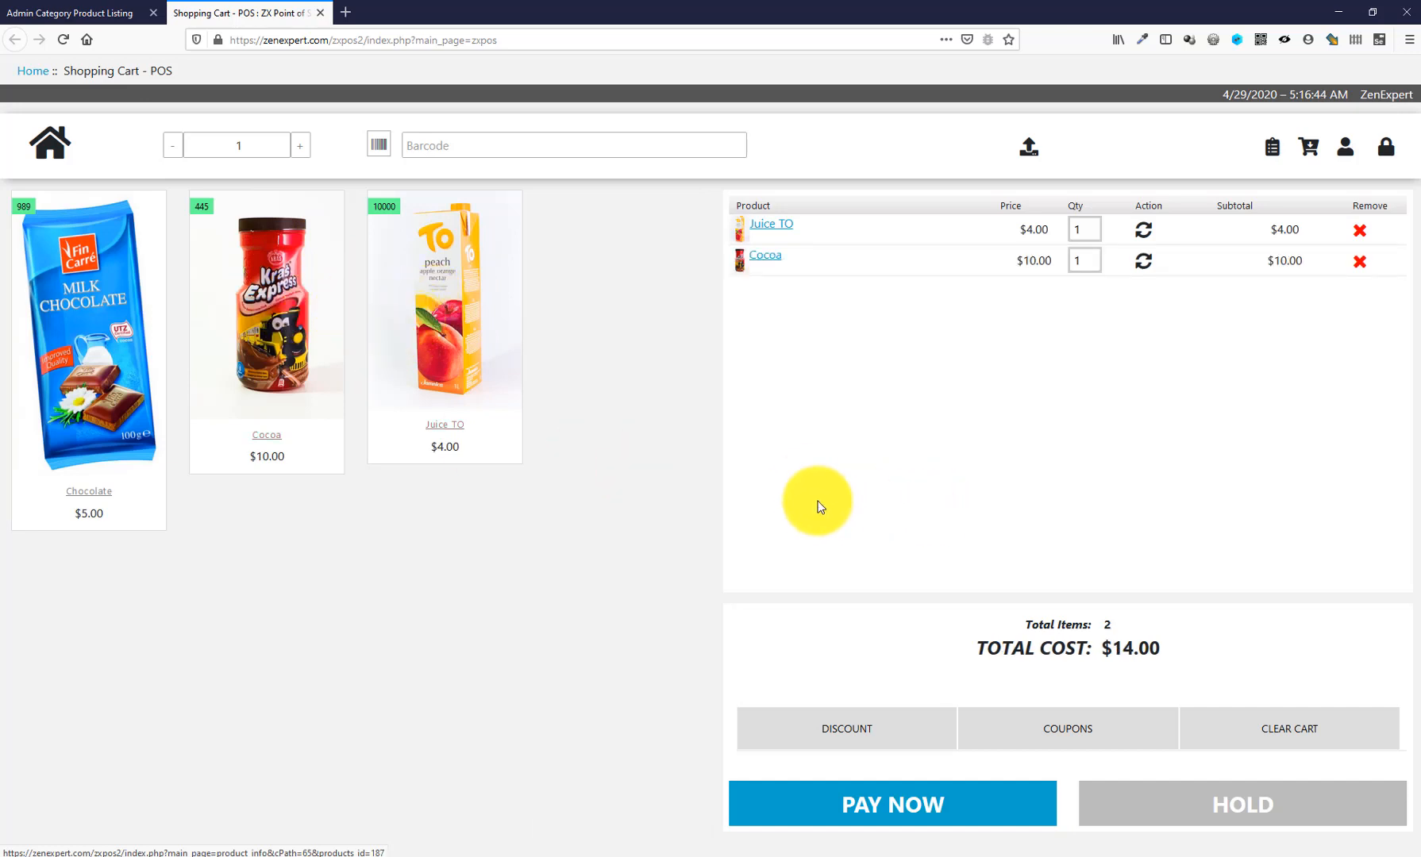
click(944, 810)
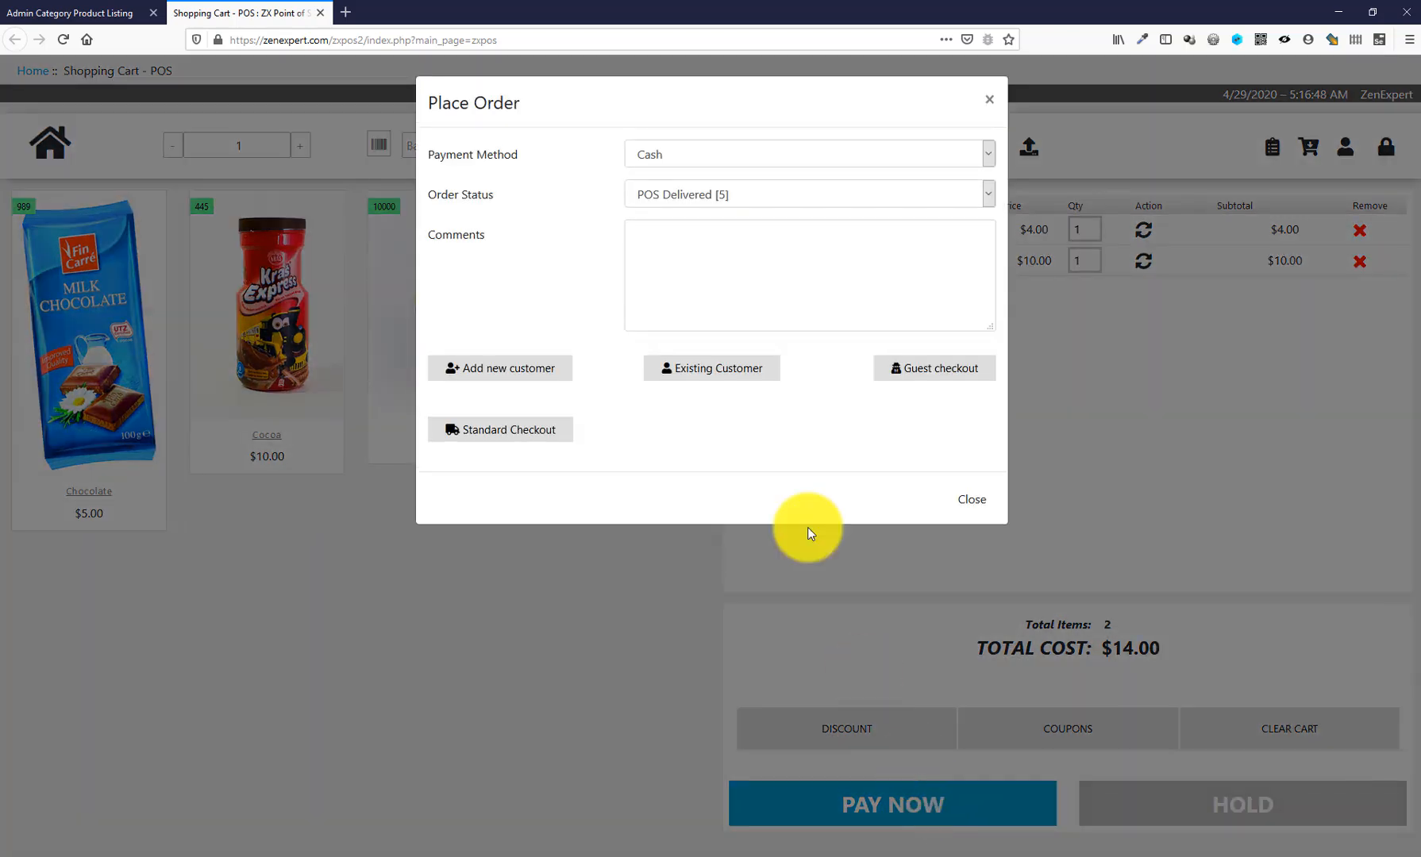
- Search for and log in an existing customer, then place the $14.00 order
click(700, 383)
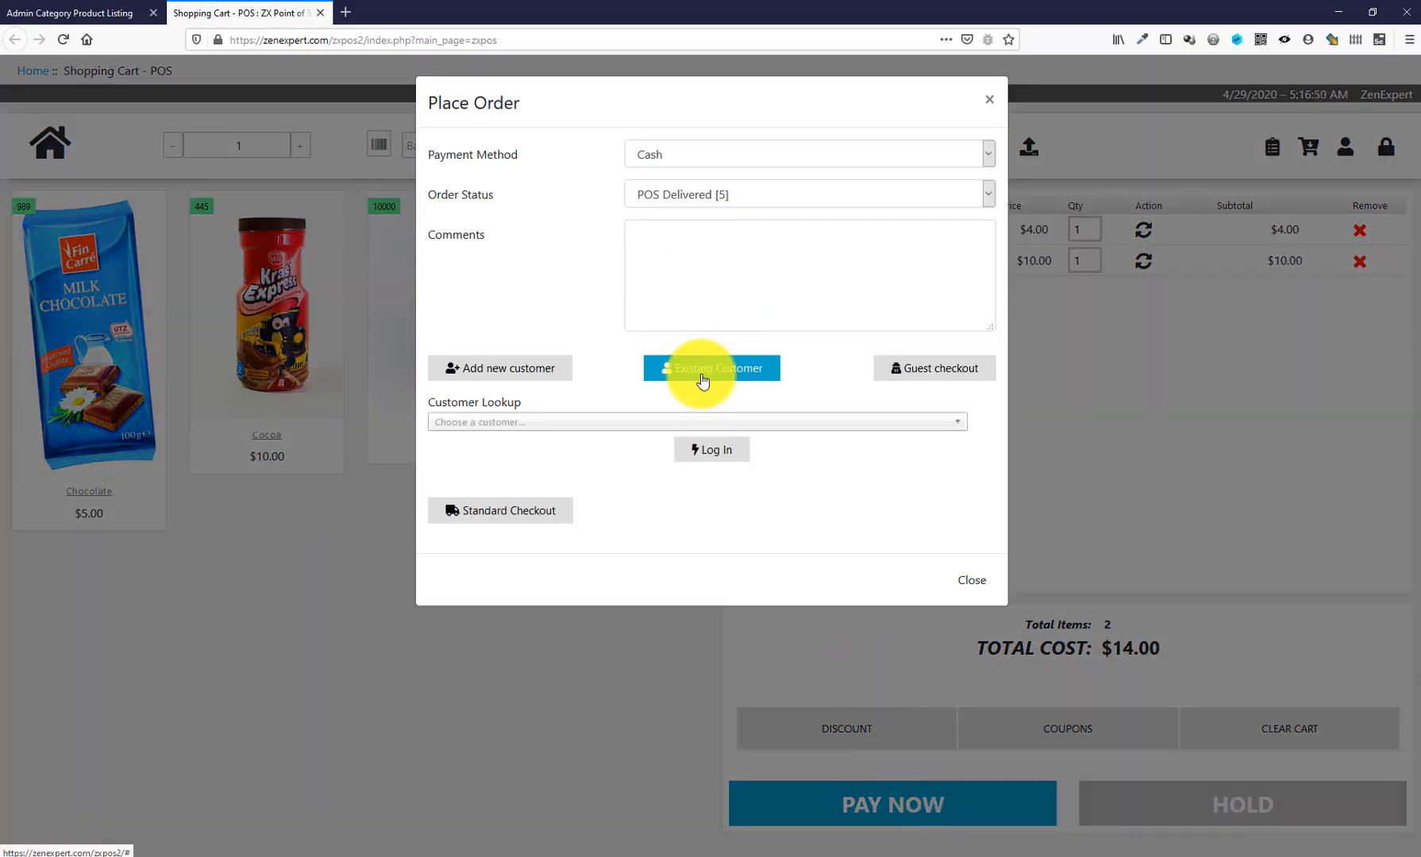
click(676, 425)
scroll(654, 535, down, 2)
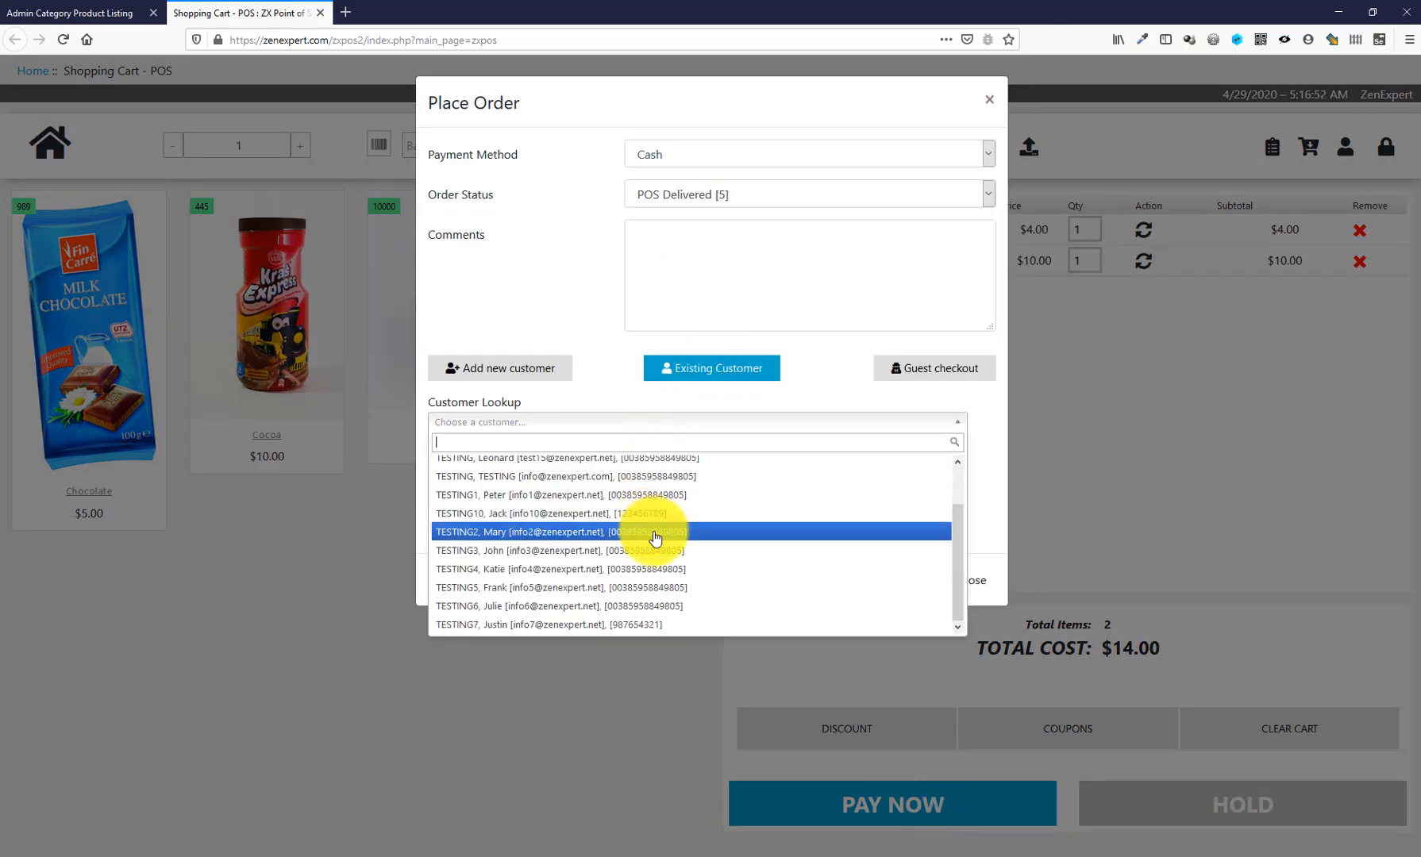
scroll(657, 540, up, 2)
click(566, 539)
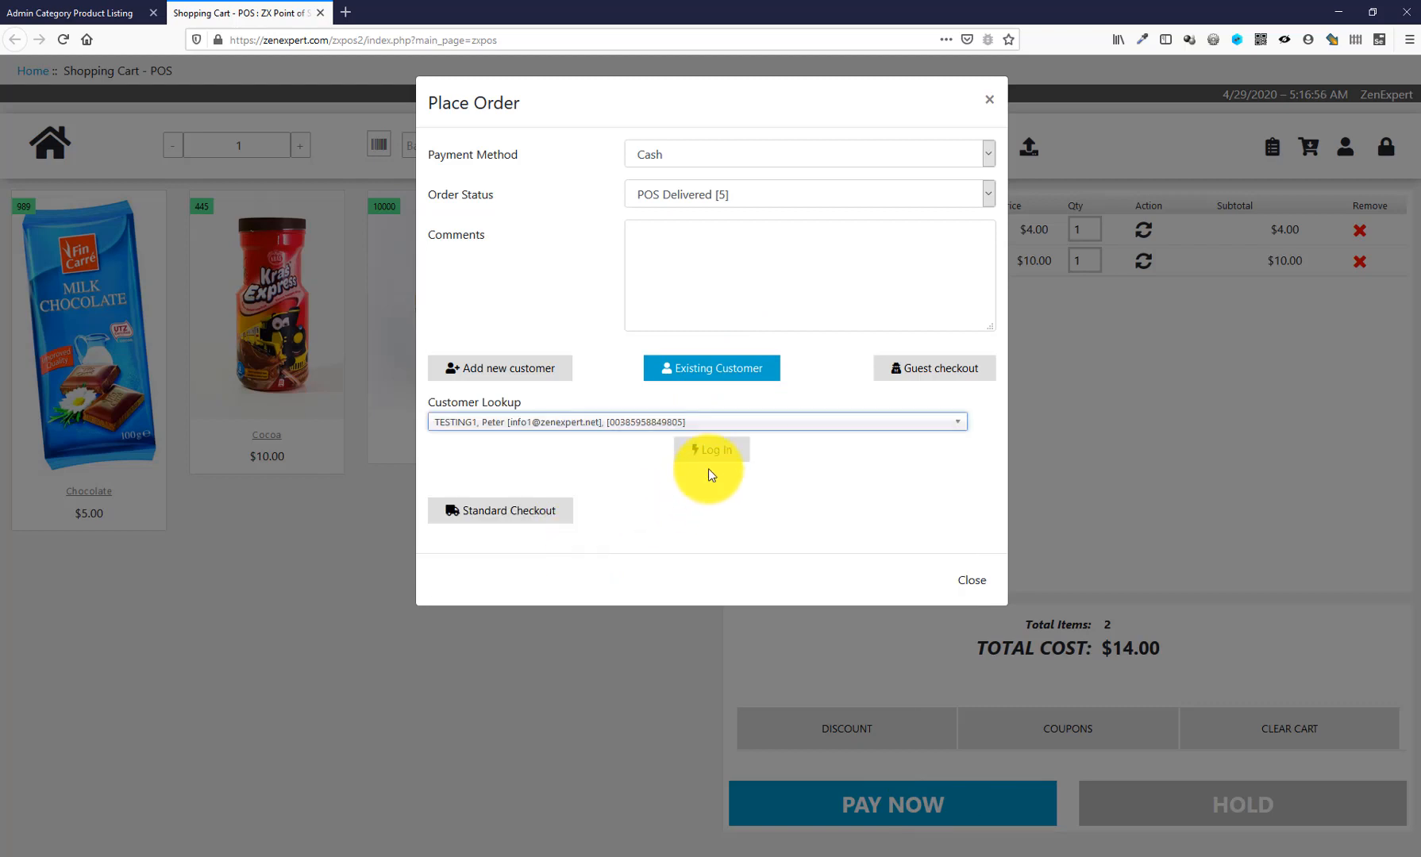
click(774, 422)
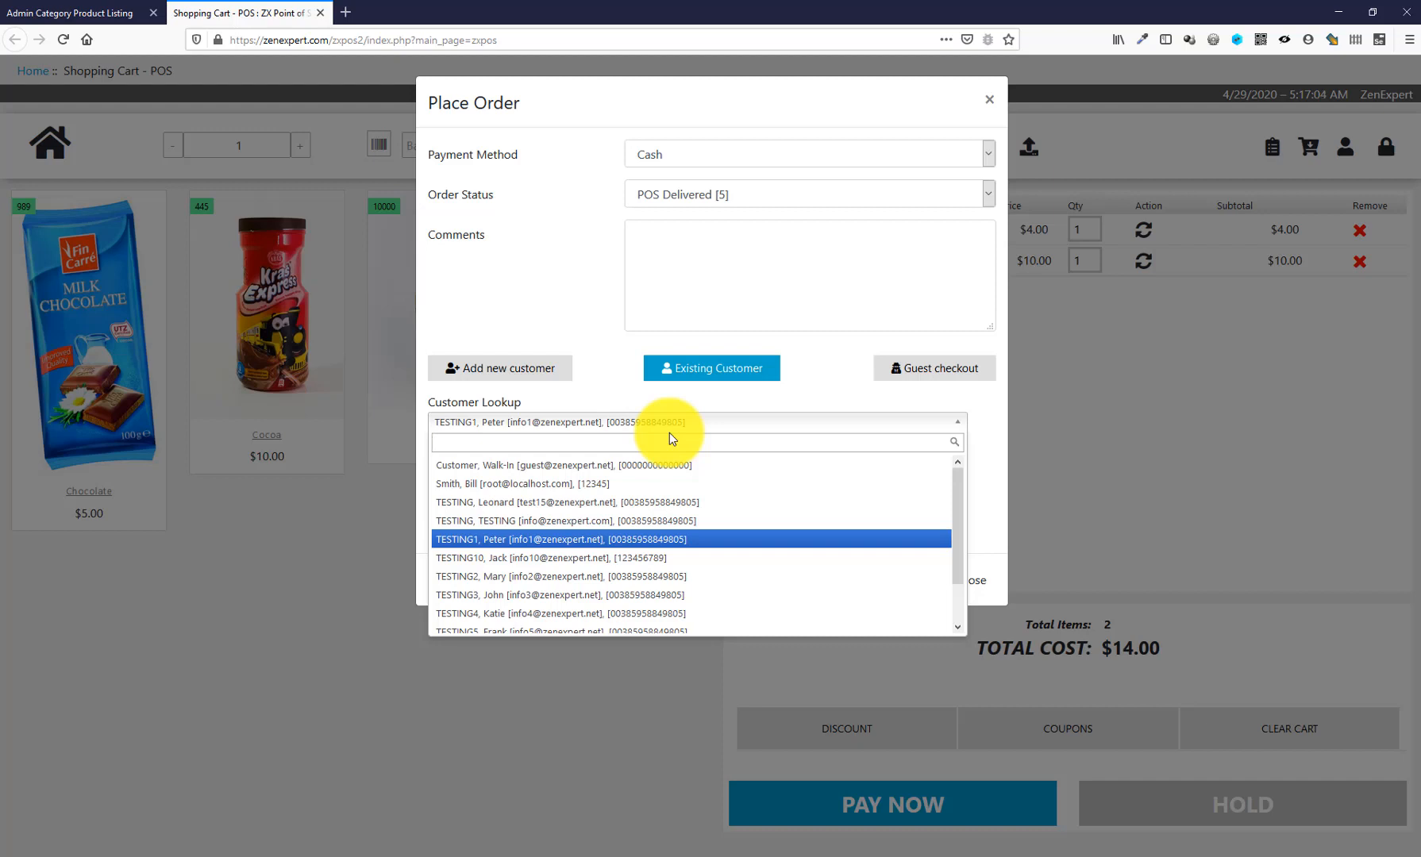
text(john)
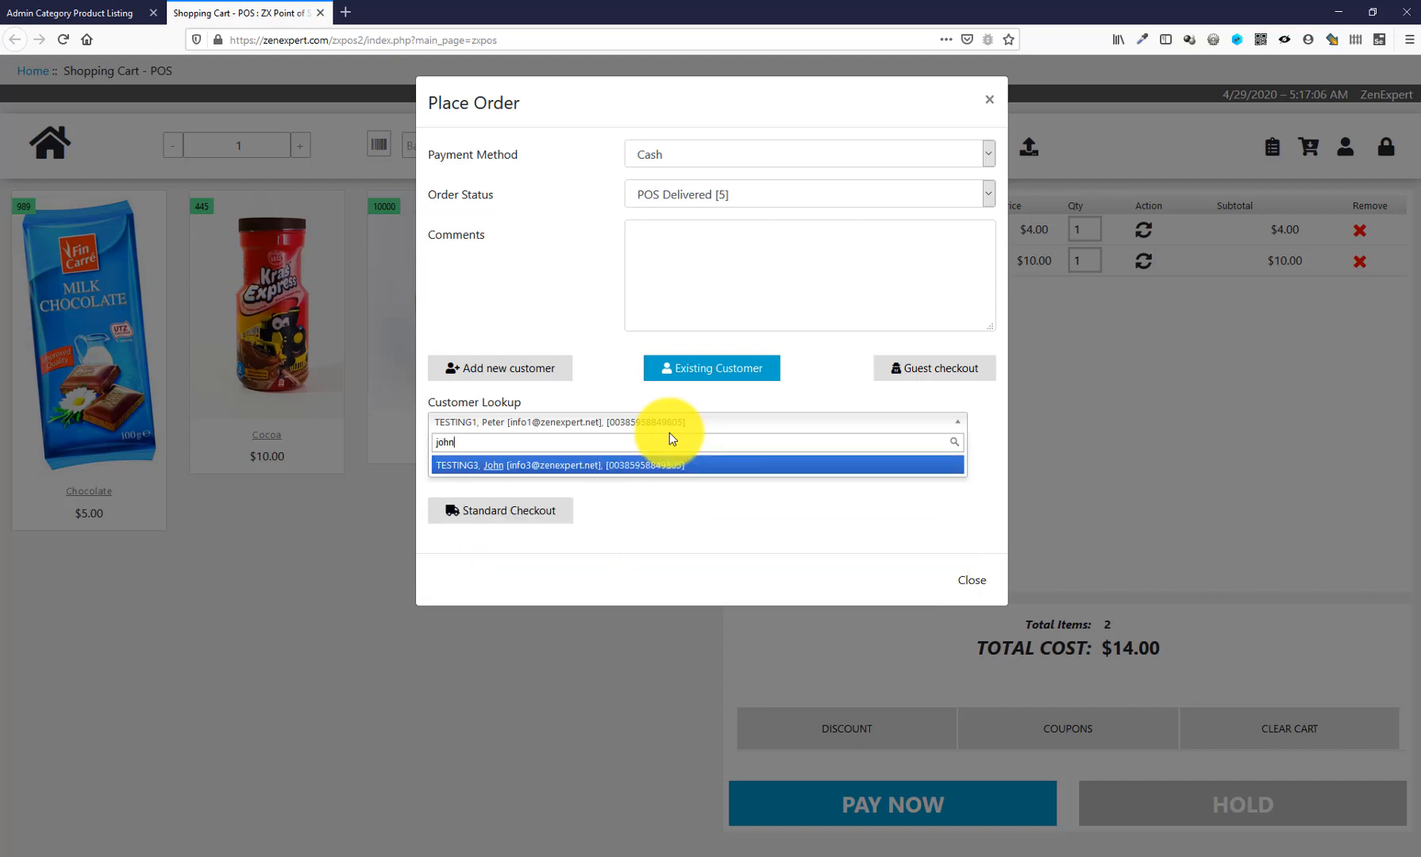
click(612, 467)
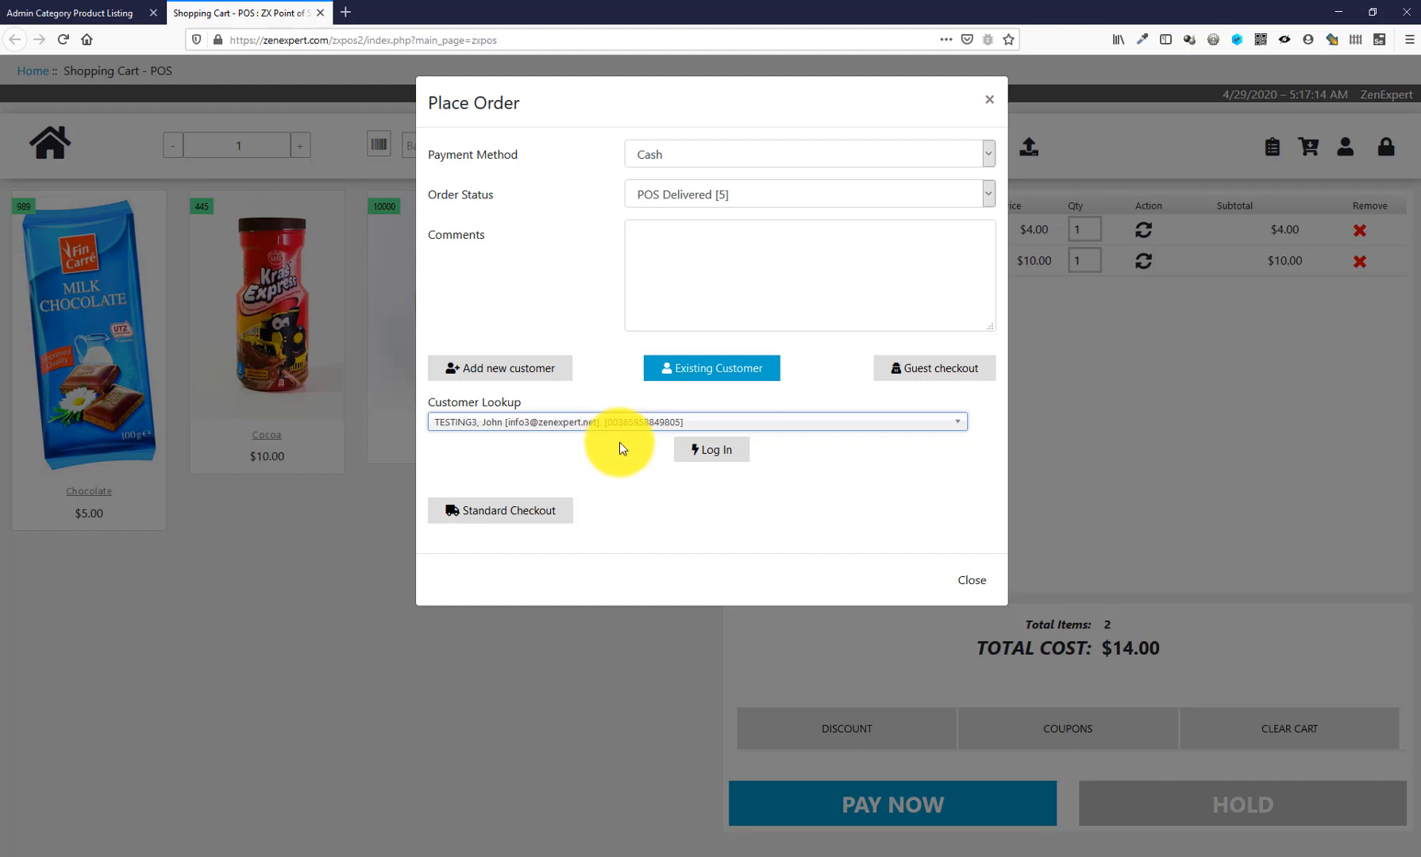
click(714, 451)
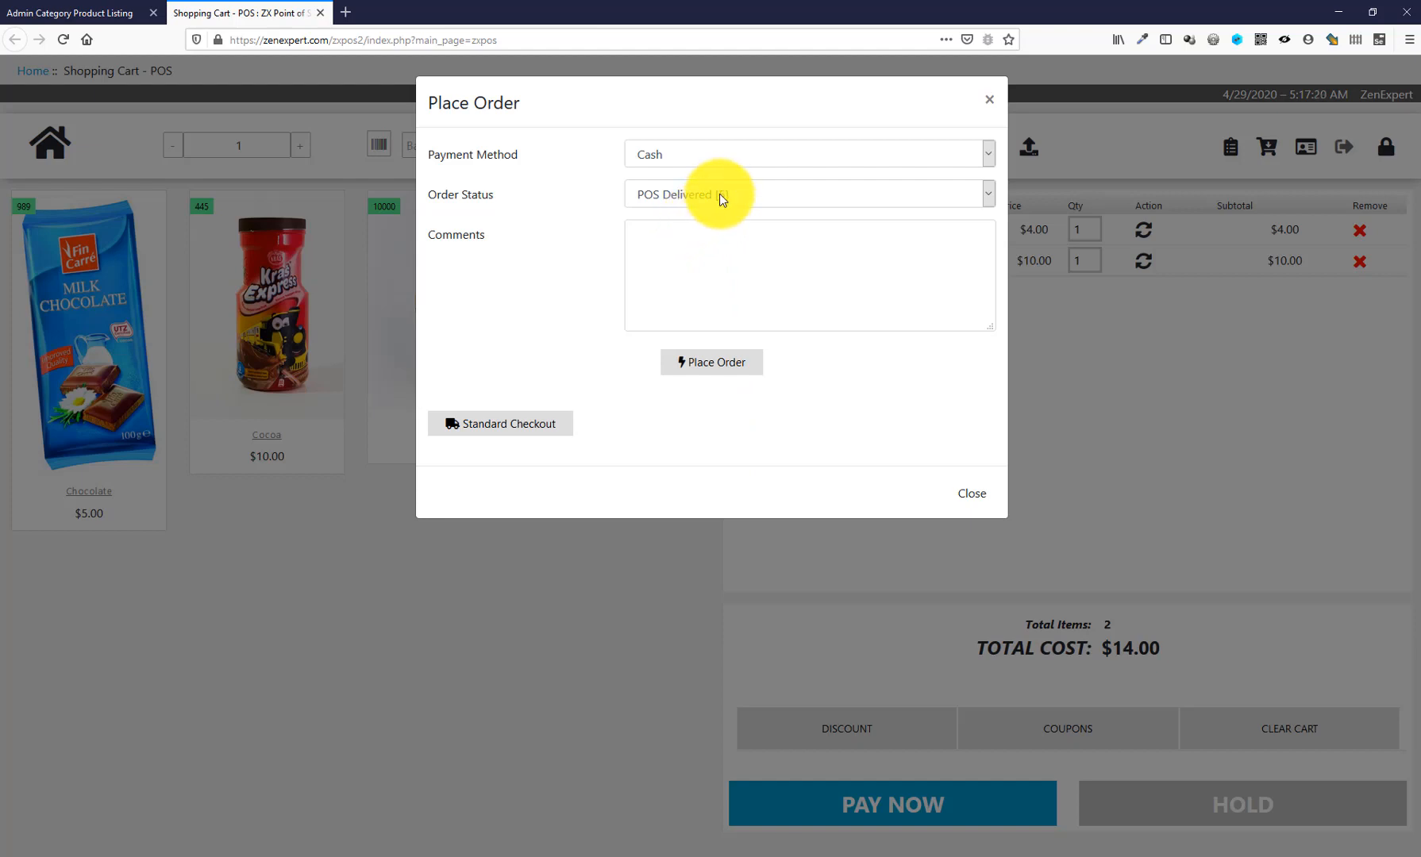
click(714, 366)
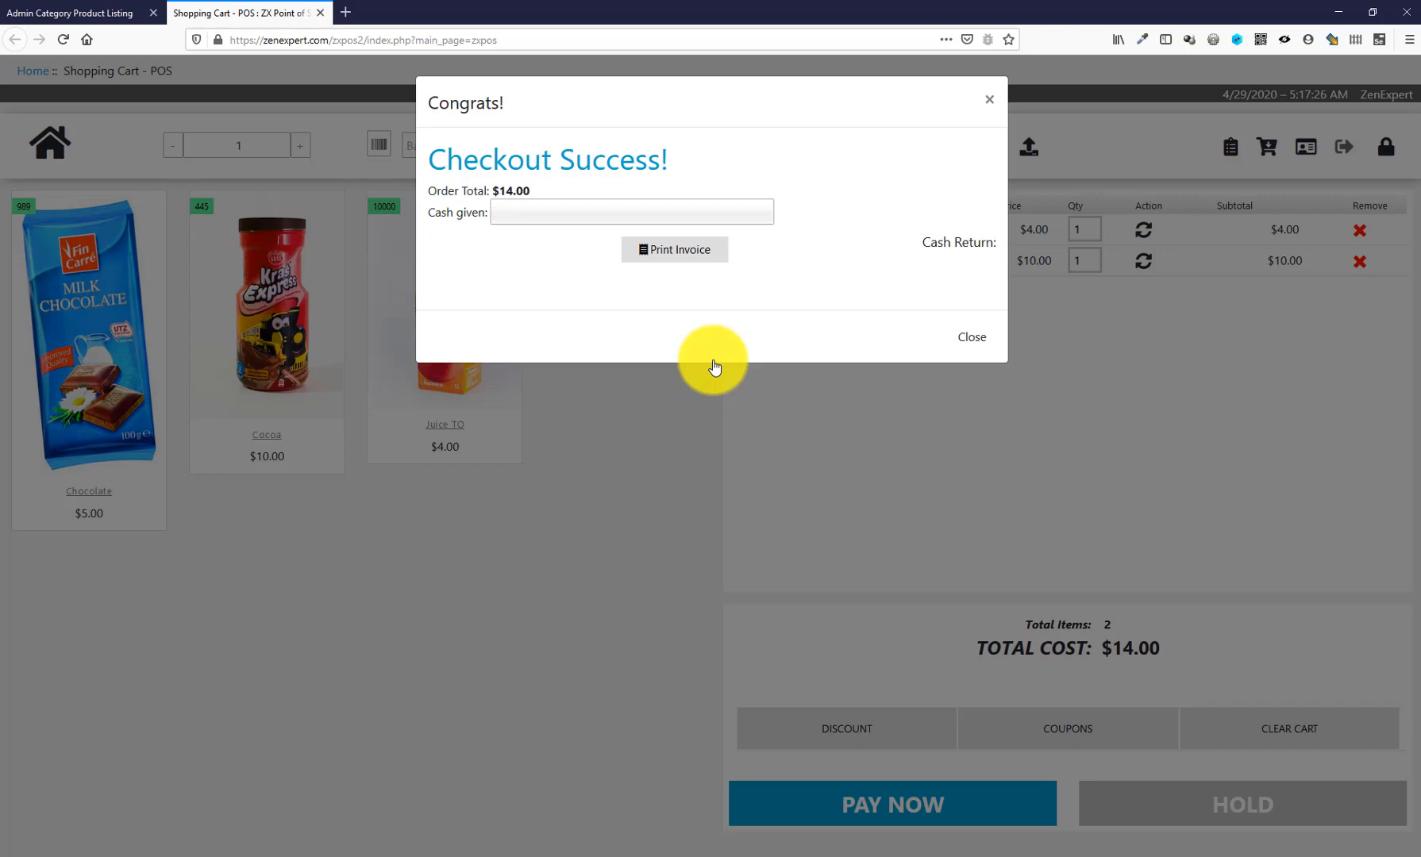
- Close the confirmation, add one Juice TO ($4.00) to the cart, and dismiss the unpaid order dialog
click(1089, 378)
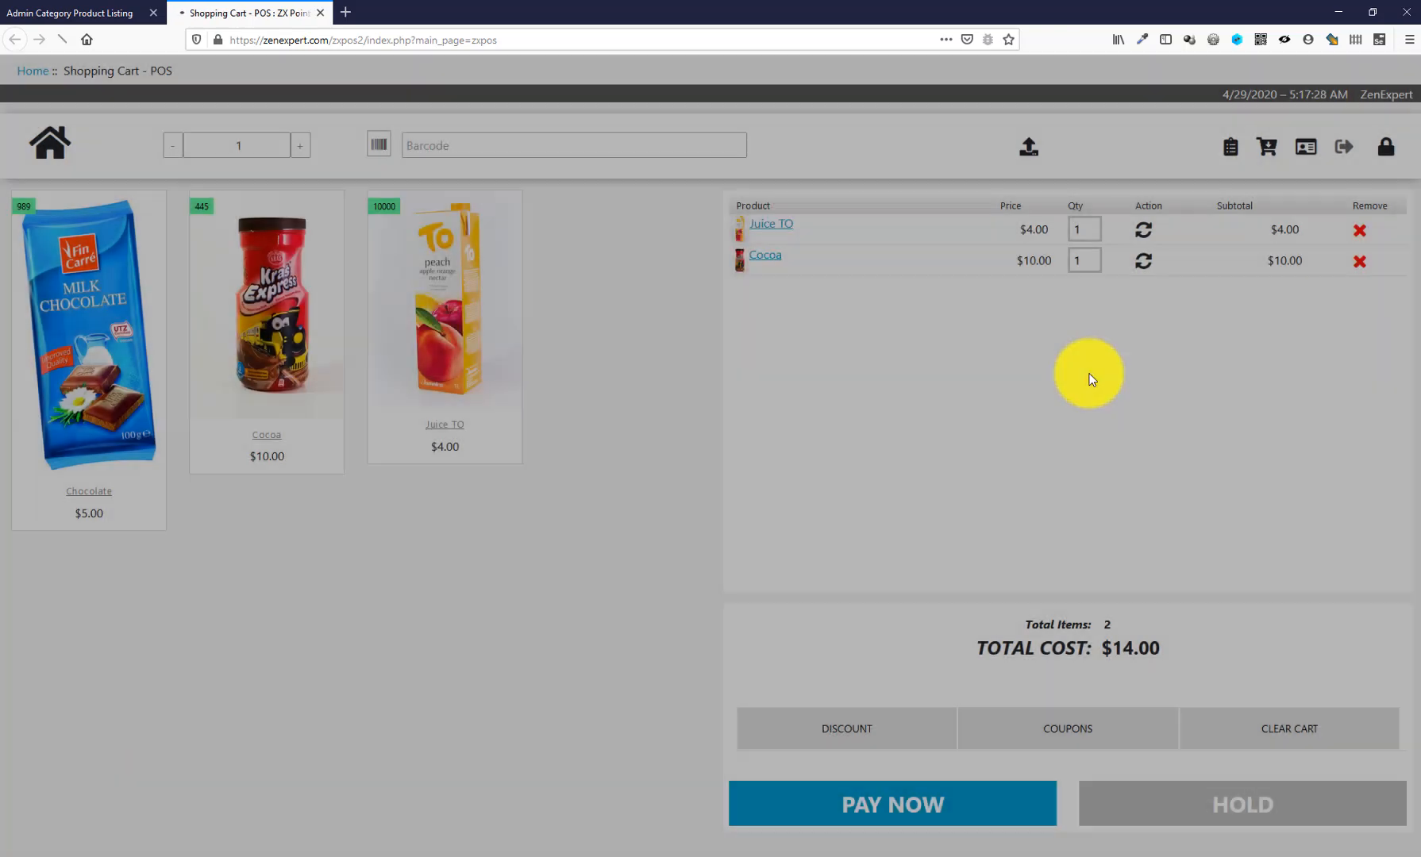
click(432, 477)
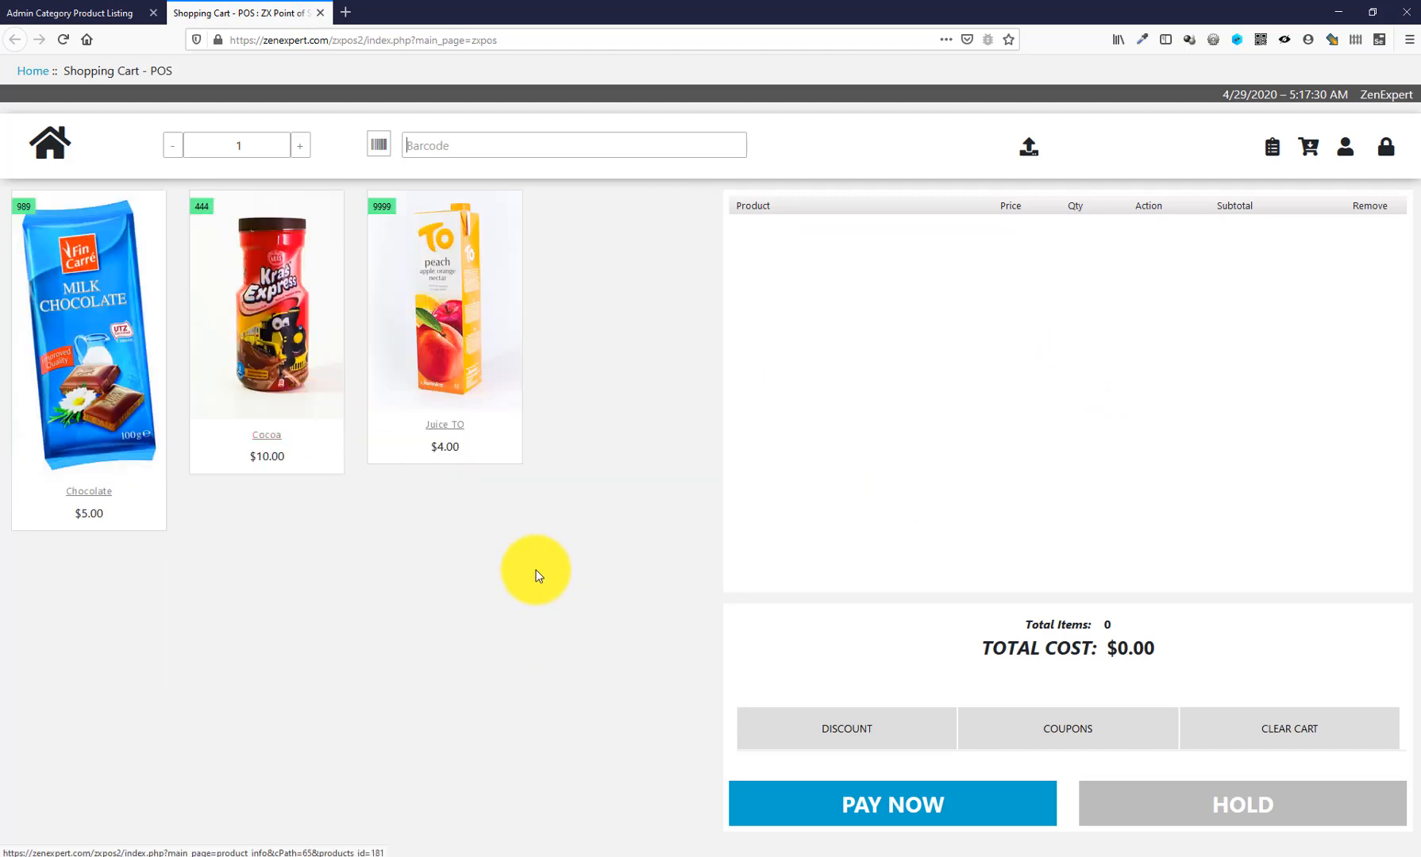
click(491, 311)
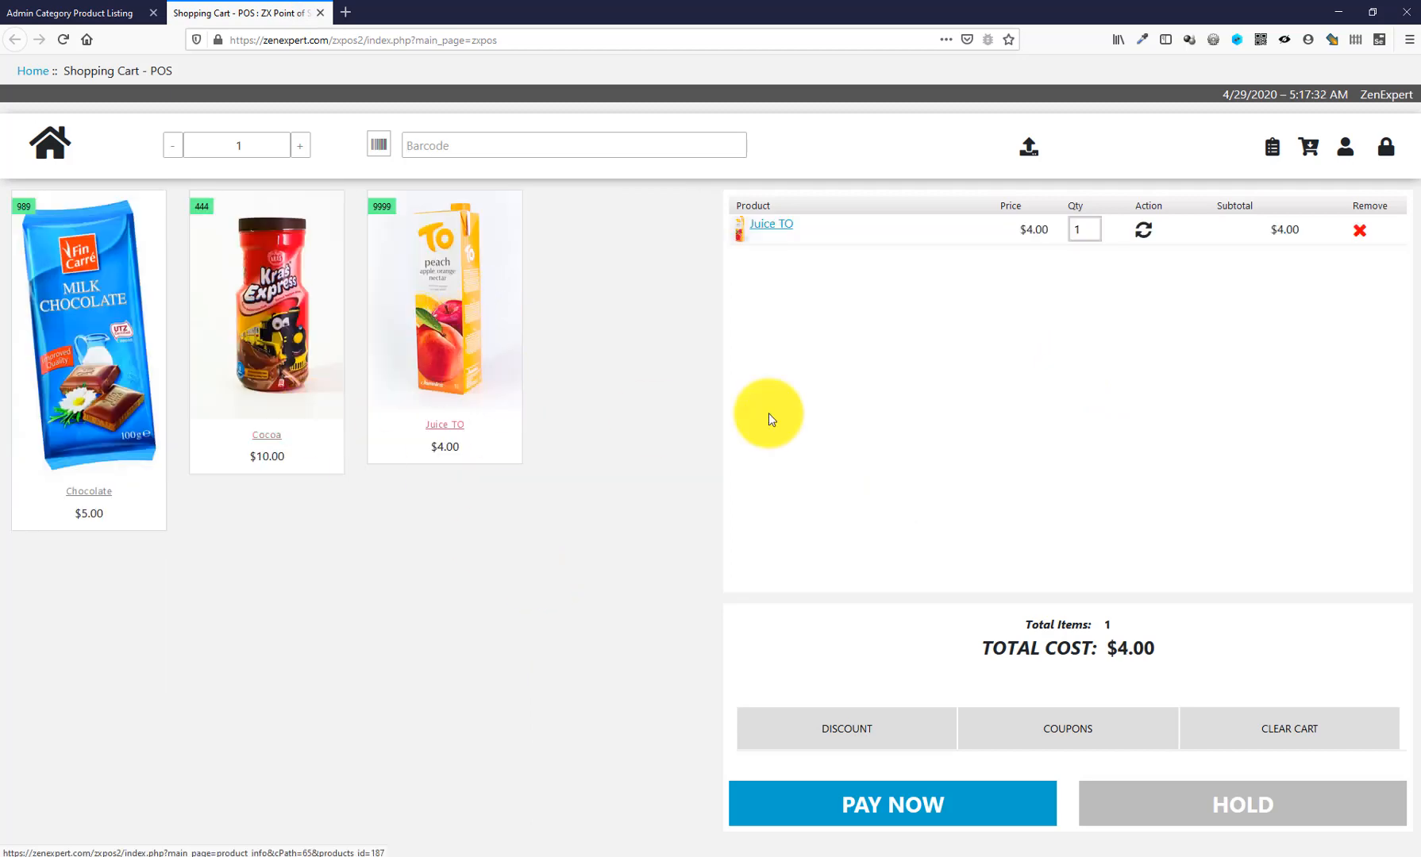
click(920, 805)
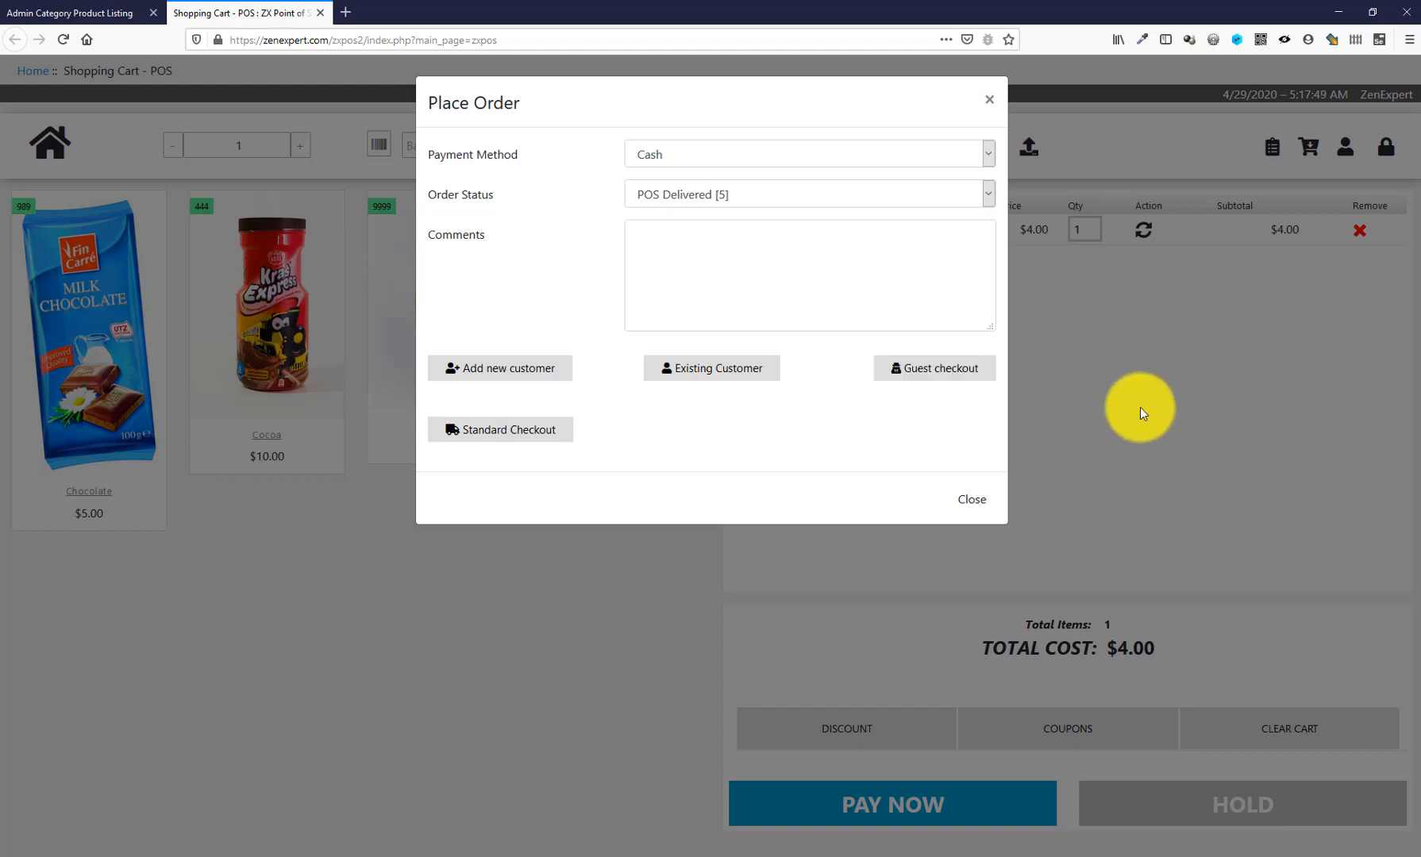
click(1140, 413)
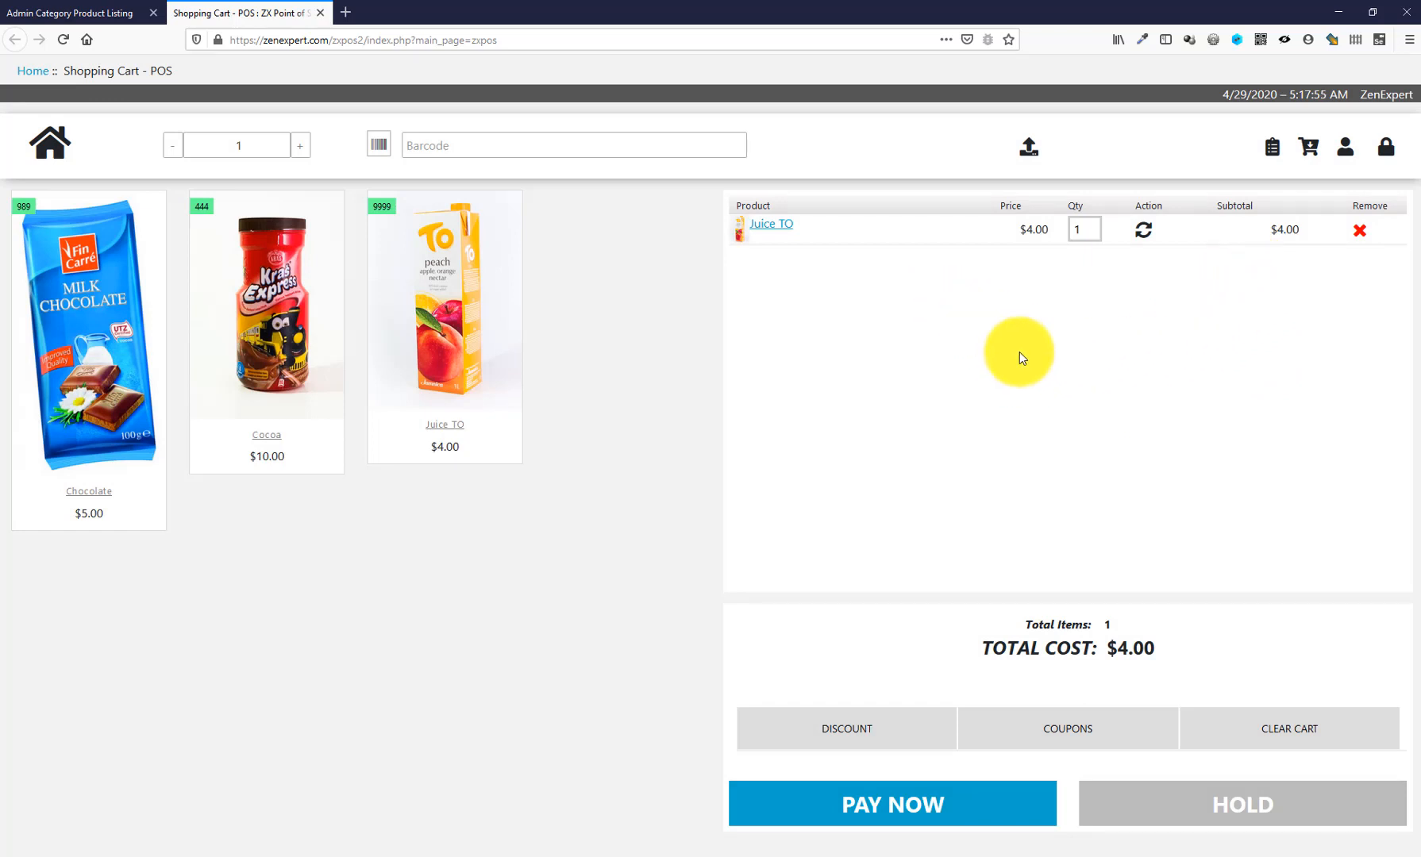
- Log a customer in to the POS, view their details, then log them out
click(1345, 149)
click(682, 169)
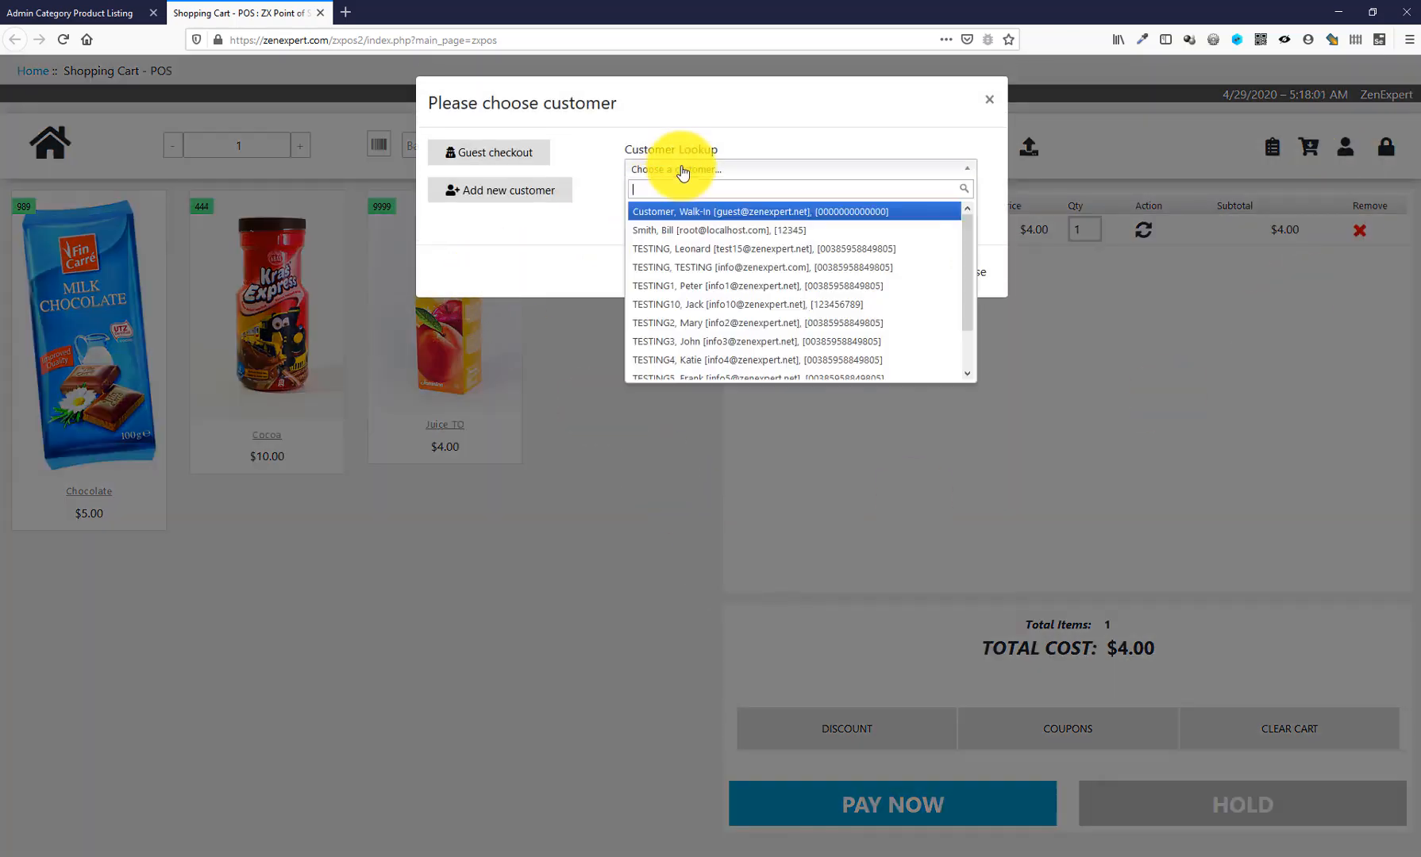
click(699, 322)
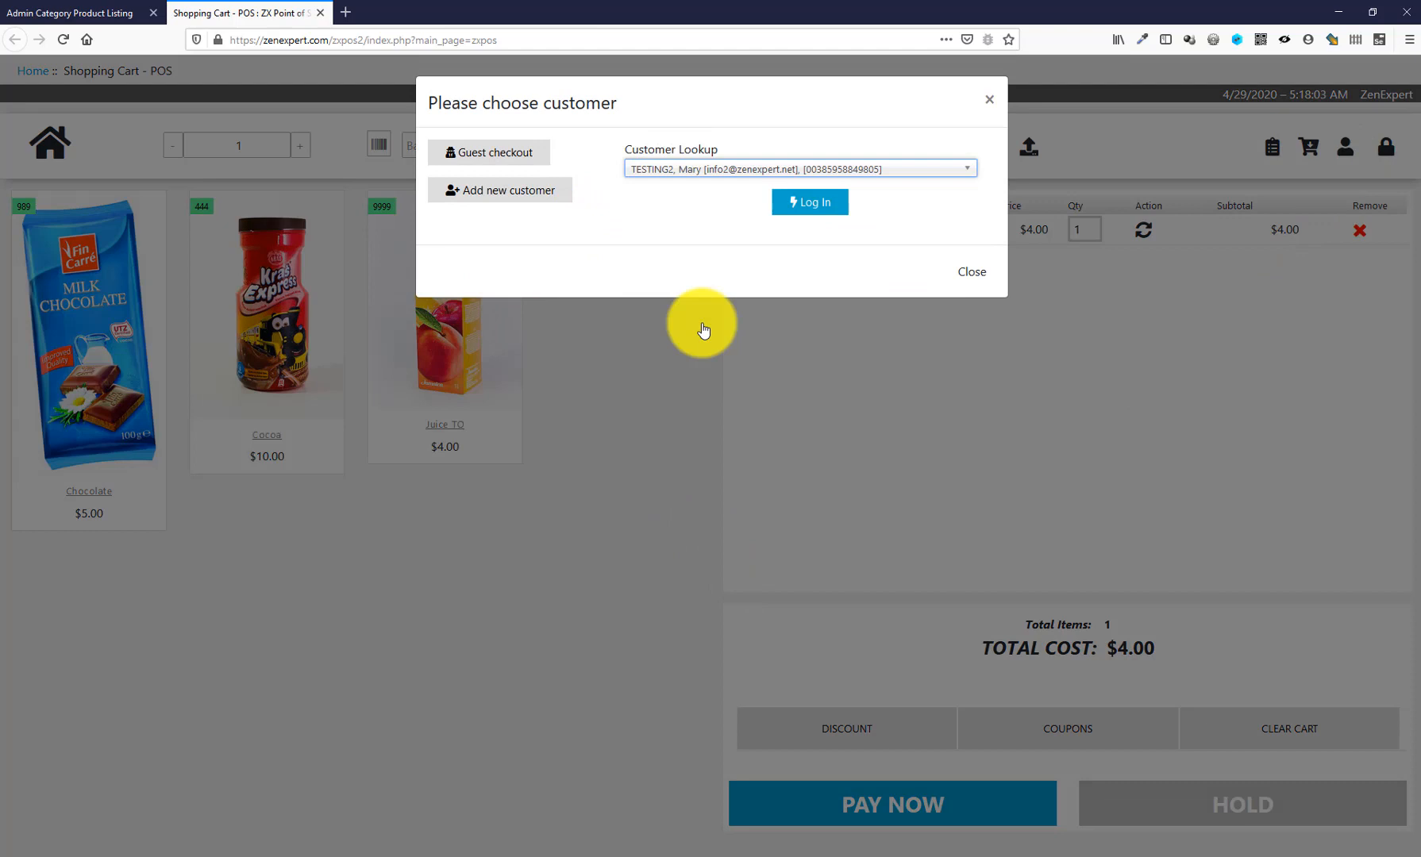
click(791, 208)
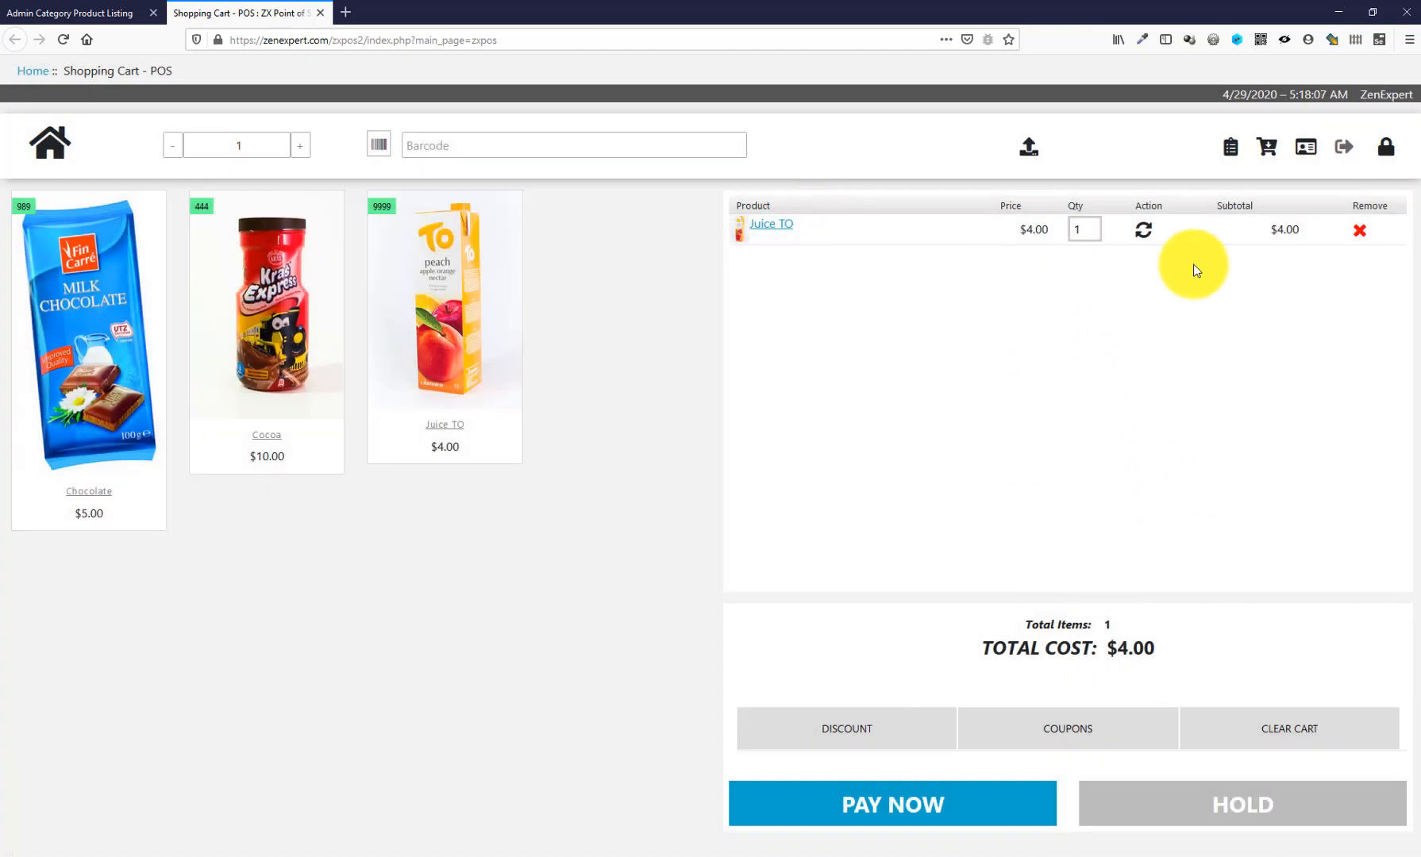
click(1307, 148)
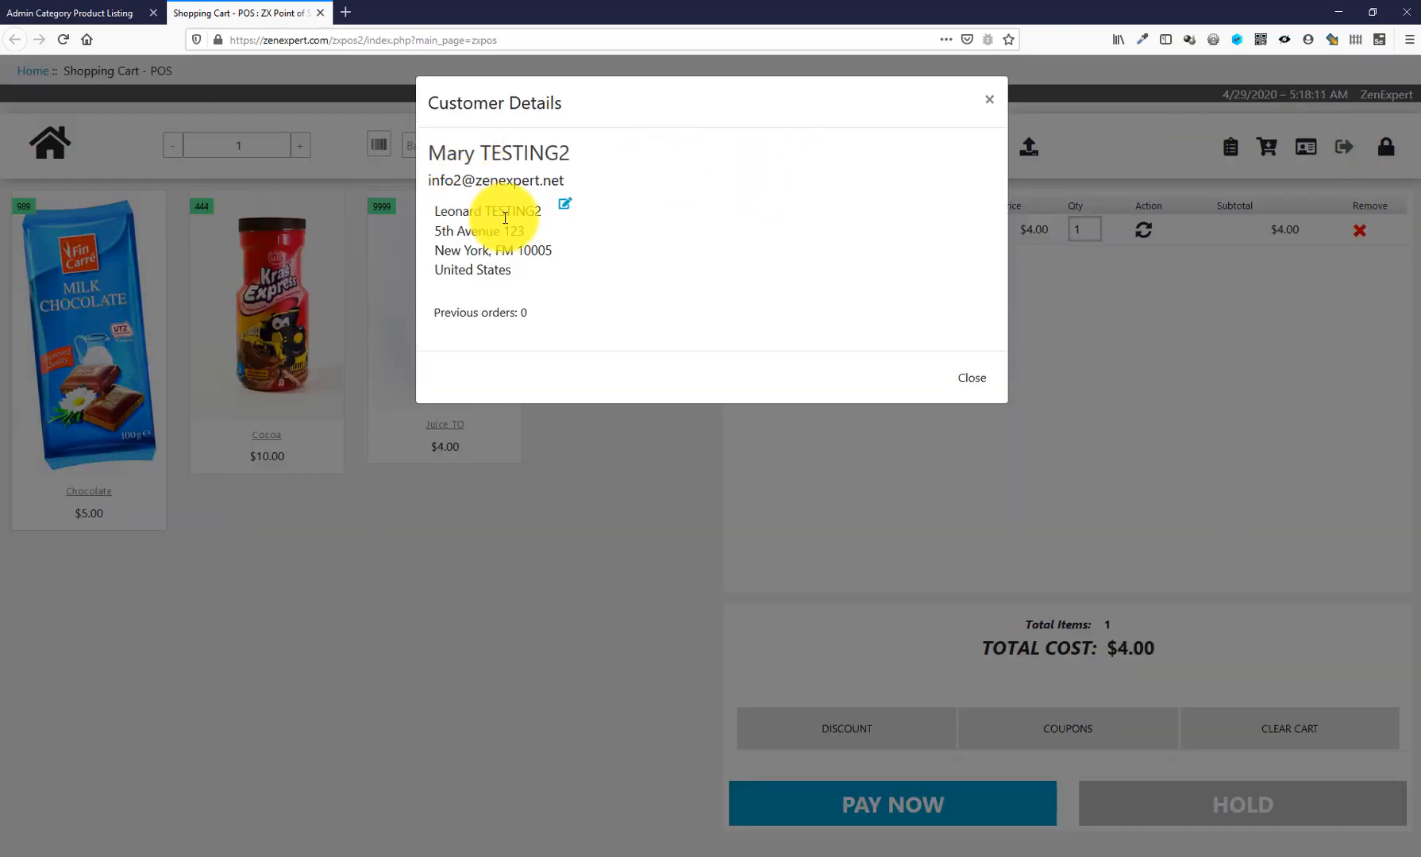
click(968, 373)
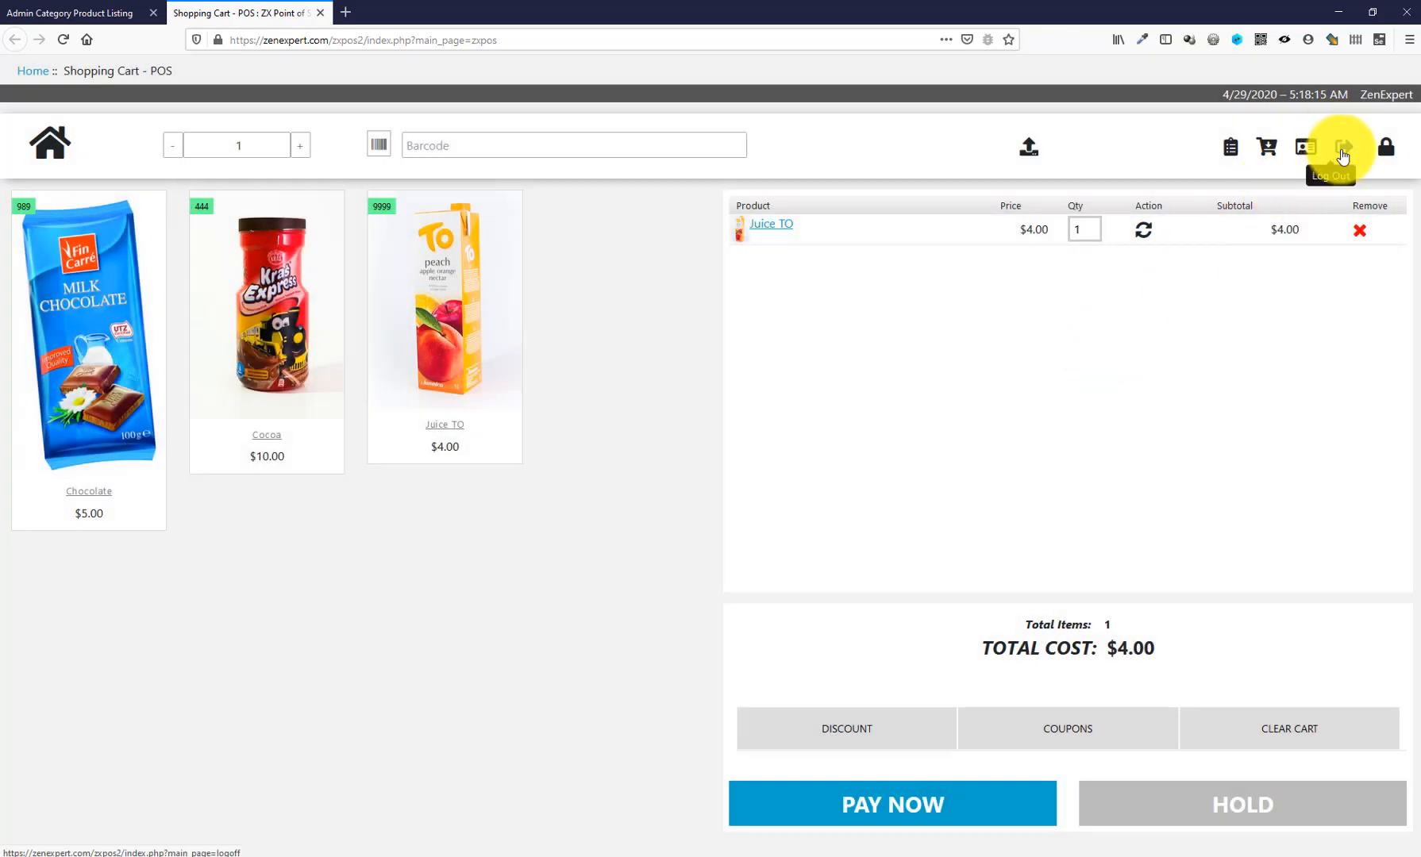
click(1343, 151)
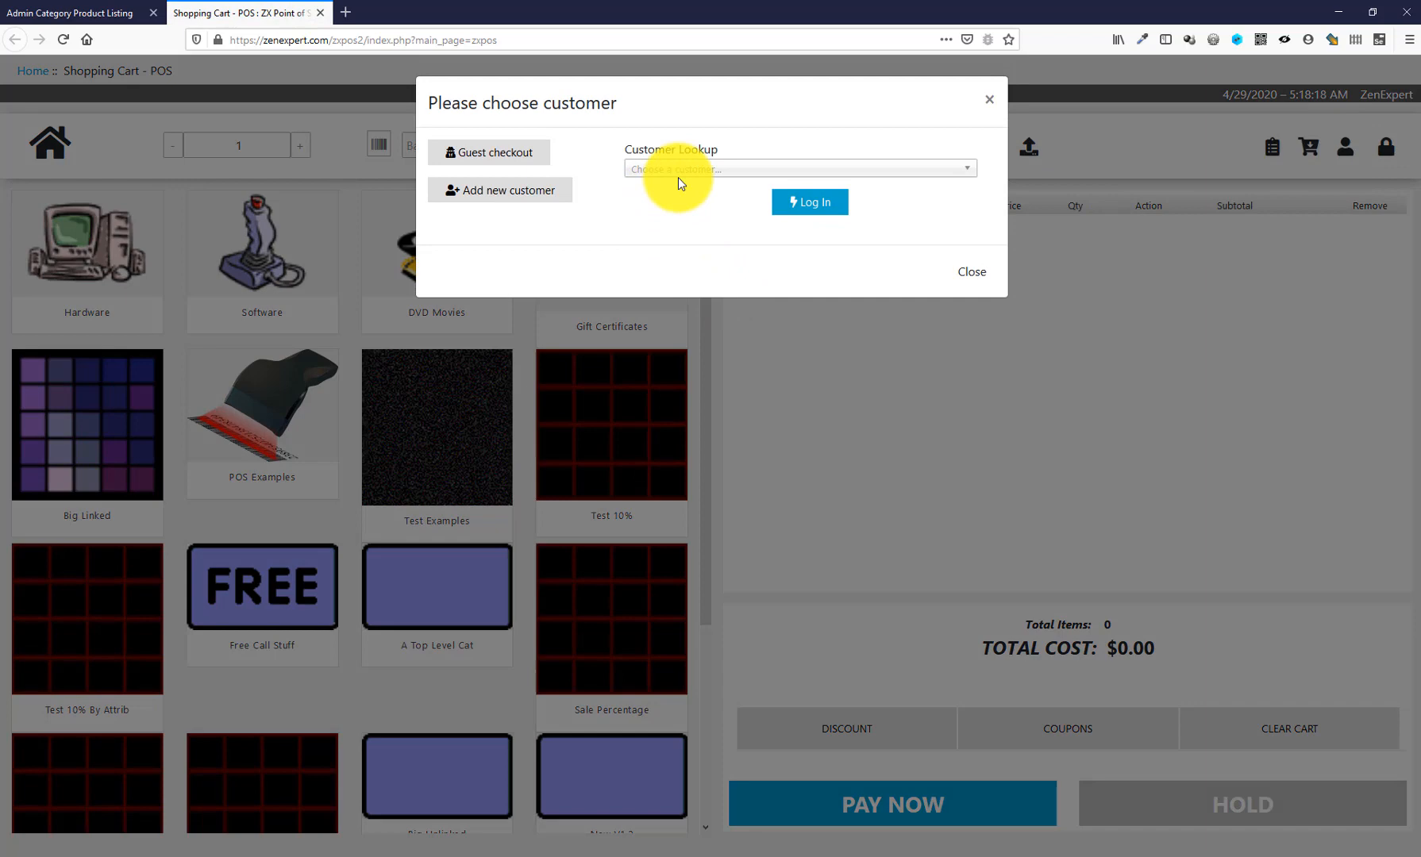
- Log in the test customer and view their 2 previous orders and $605.19 total spent
click(678, 169)
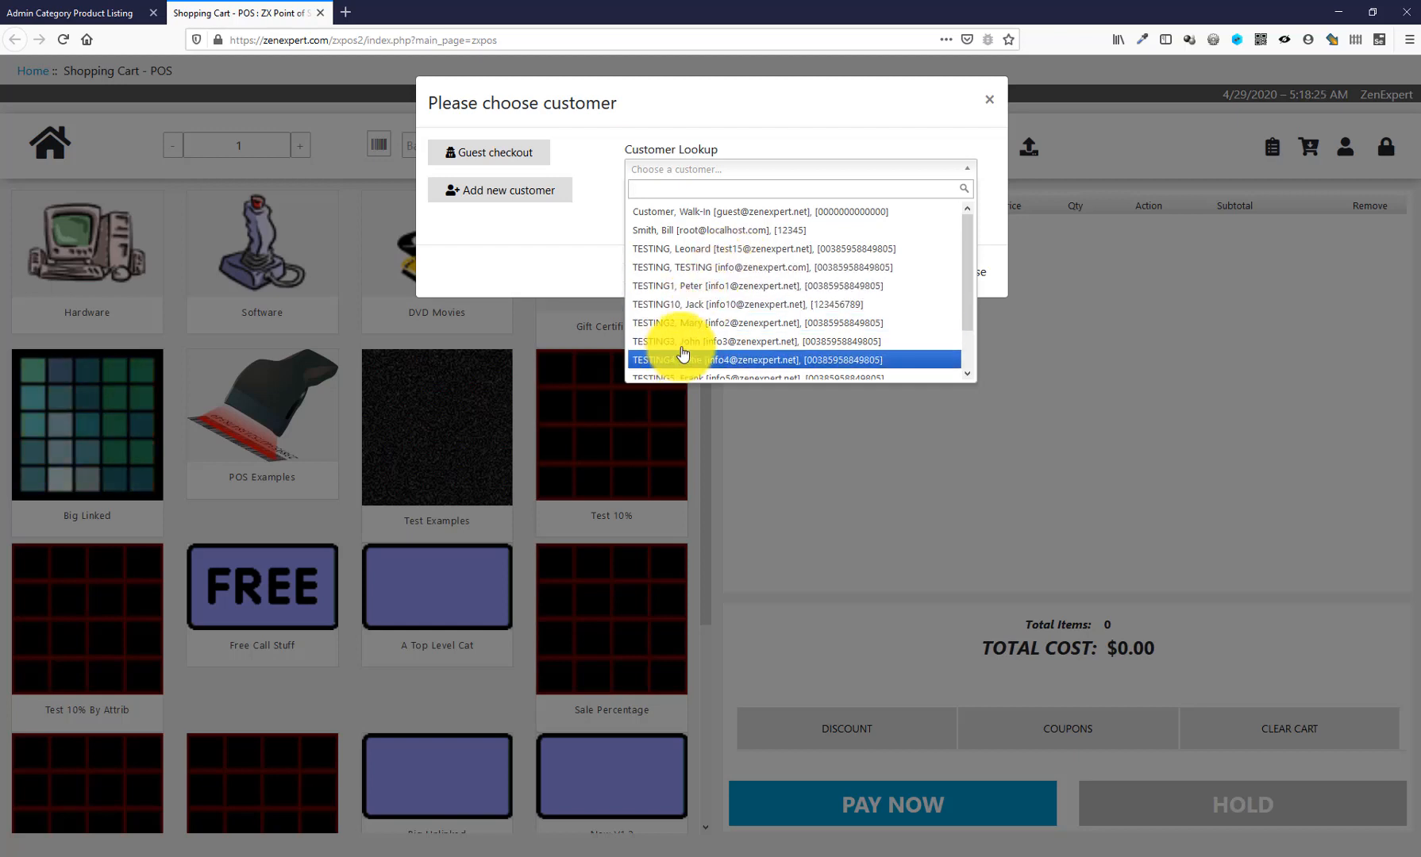
scroll(681, 352, down, 1)
scroll(677, 255, up, 1)
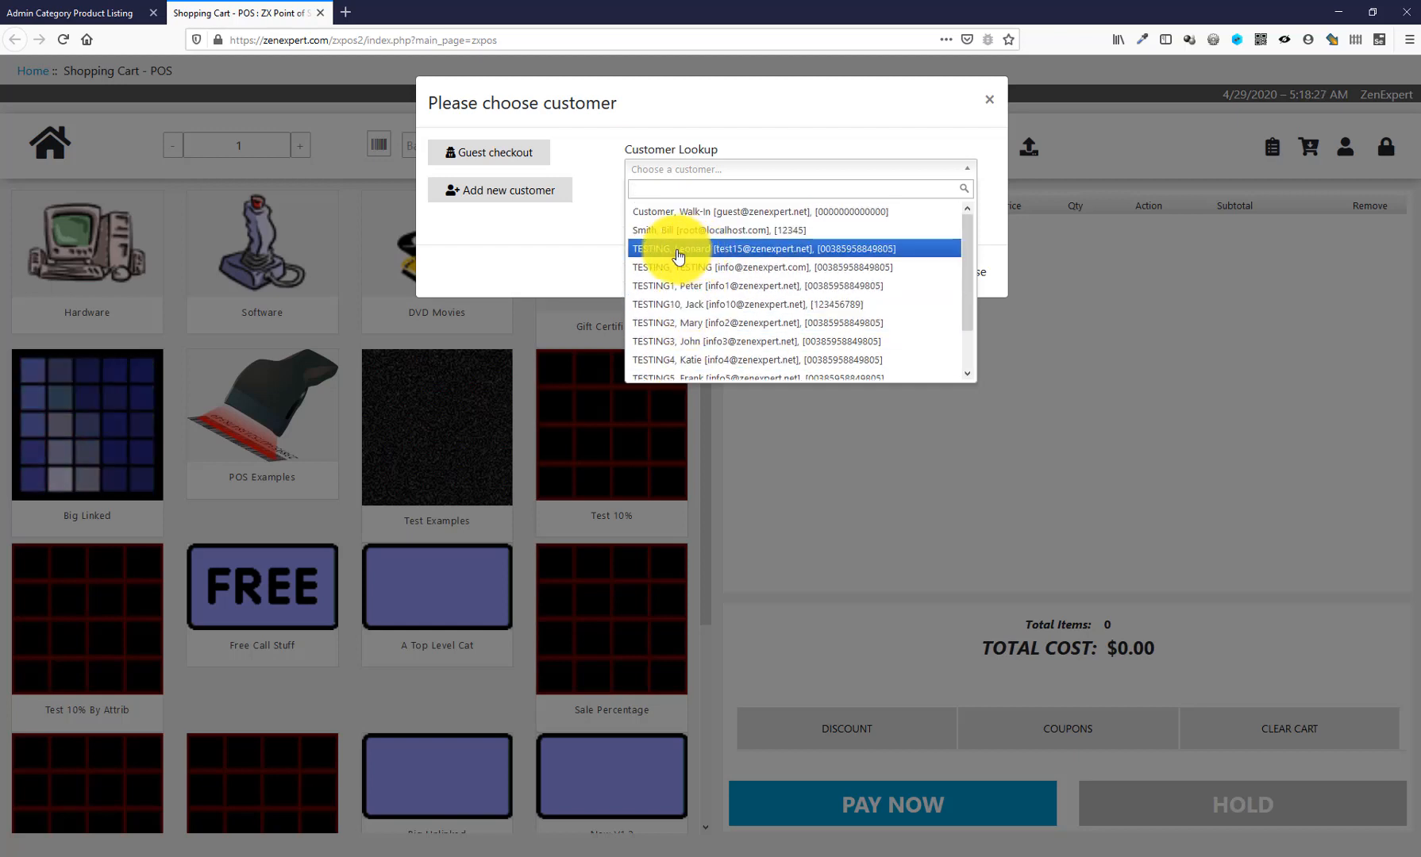
click(678, 255)
click(841, 208)
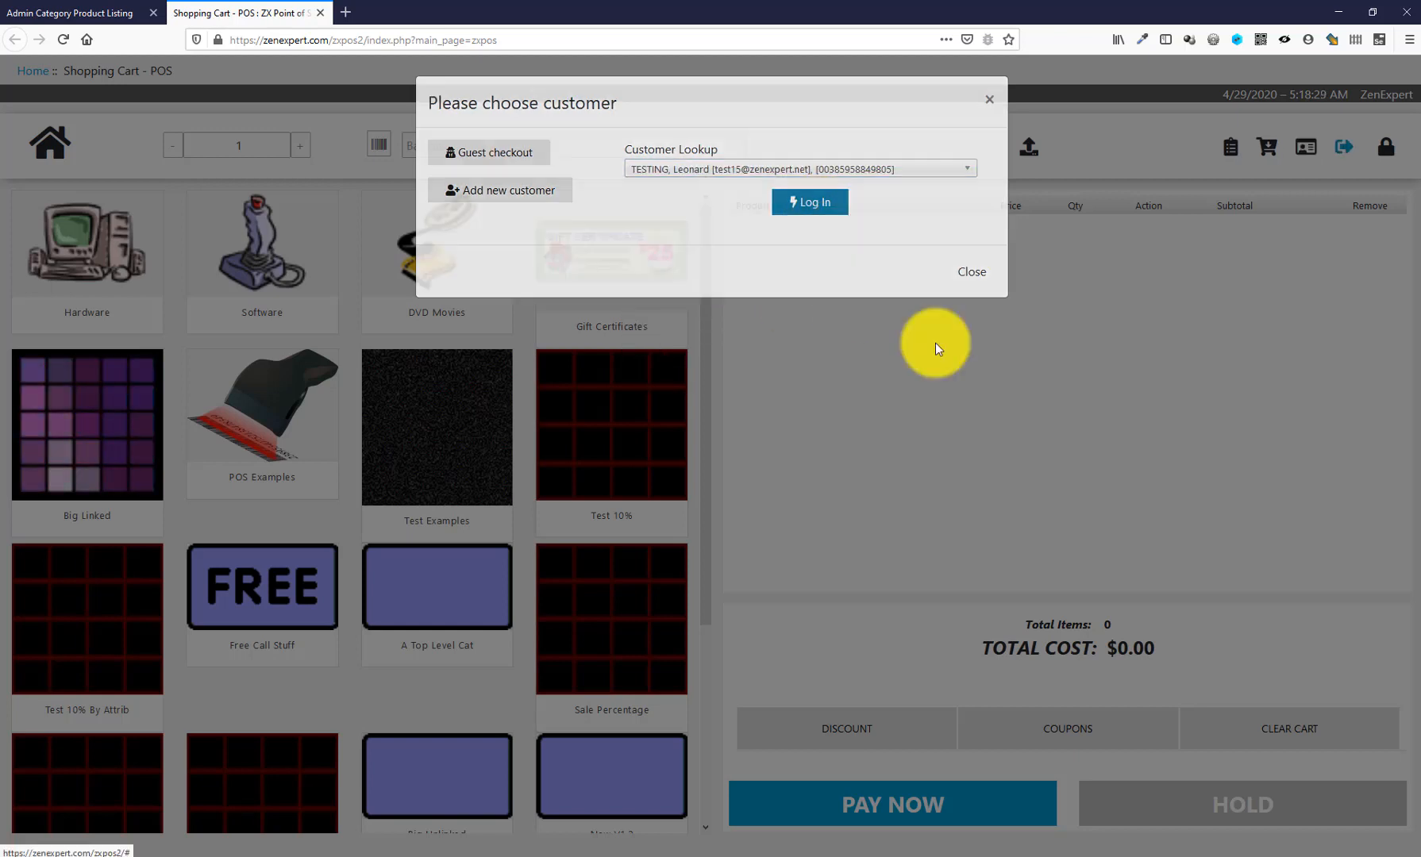
click(1306, 149)
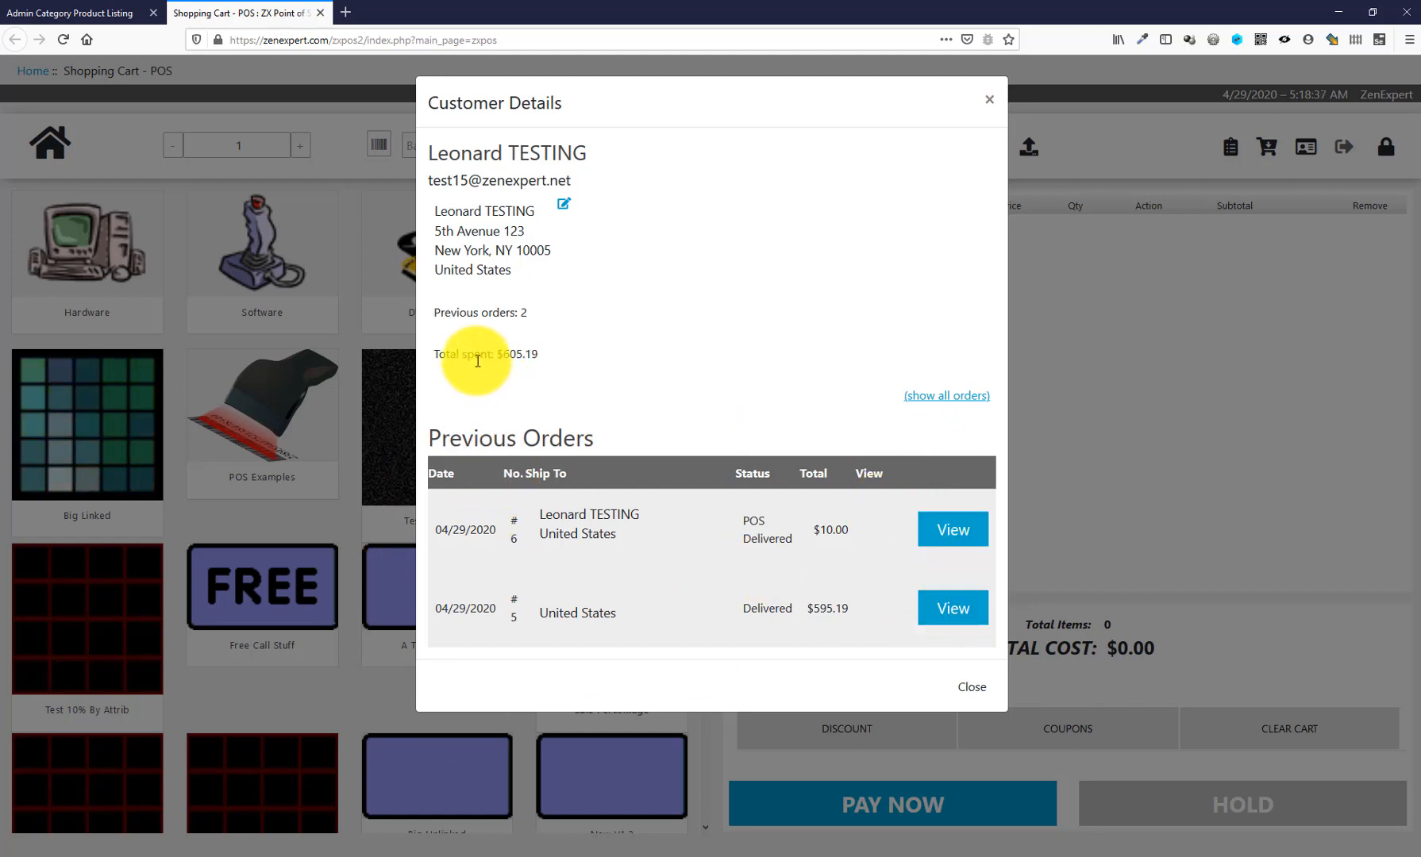
drag(467, 356, 539, 360)
click(539, 360)
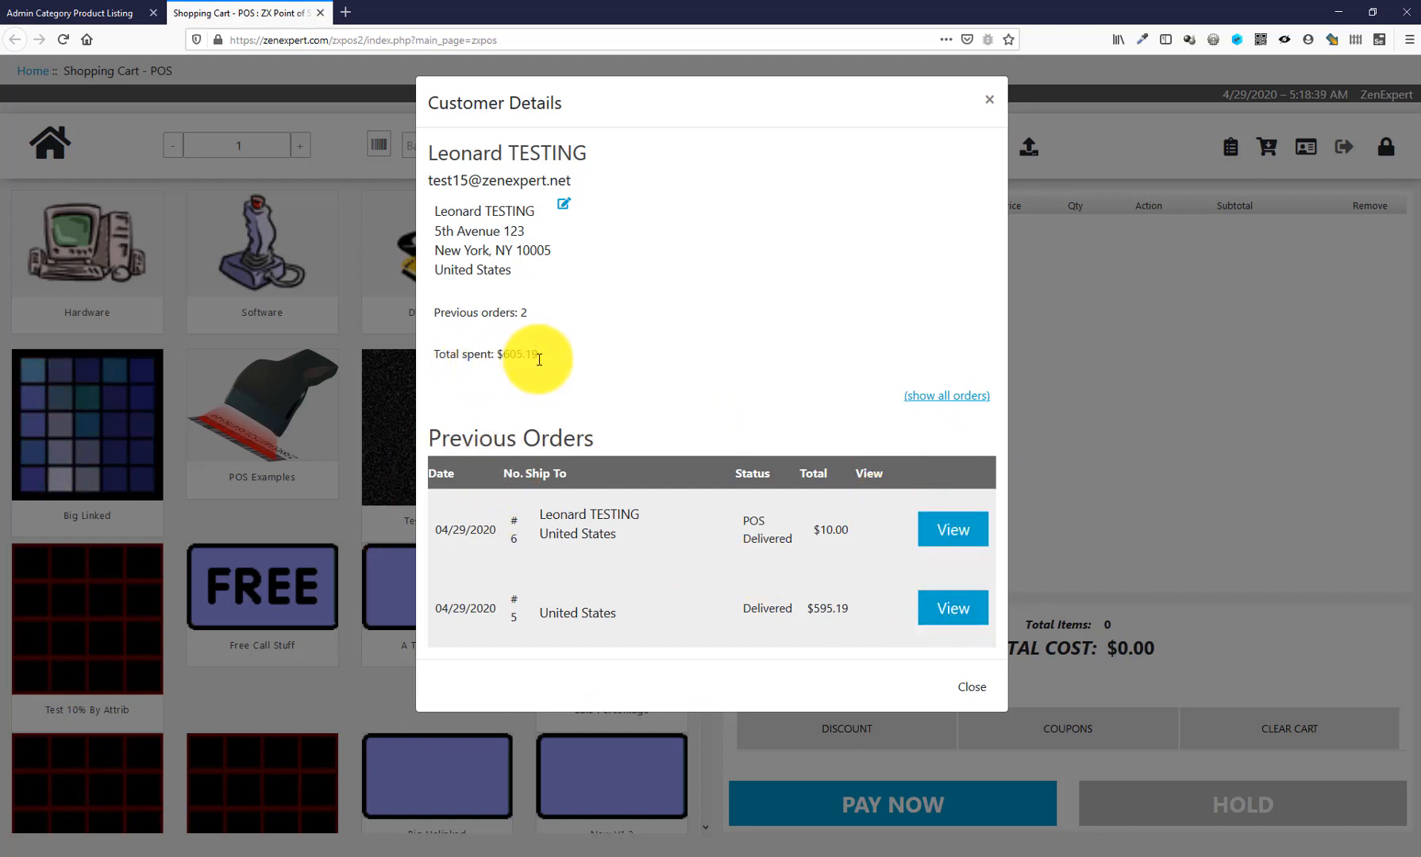
- Open the customer's Update Address Book Entry page, then return to the POS cart
click(565, 208)
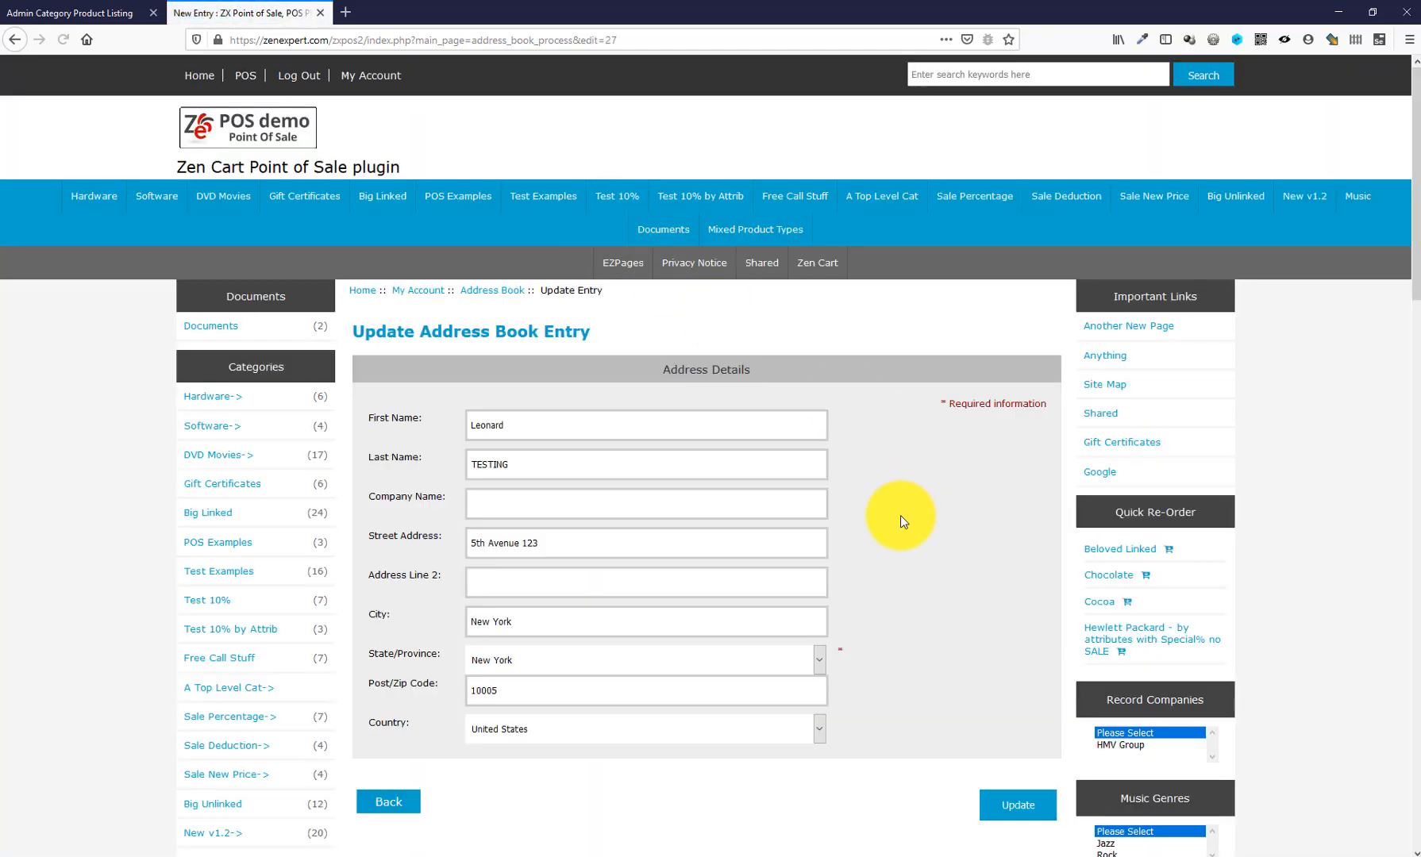
scroll(839, 555, down, 3)
scroll(635, 597, up, 3)
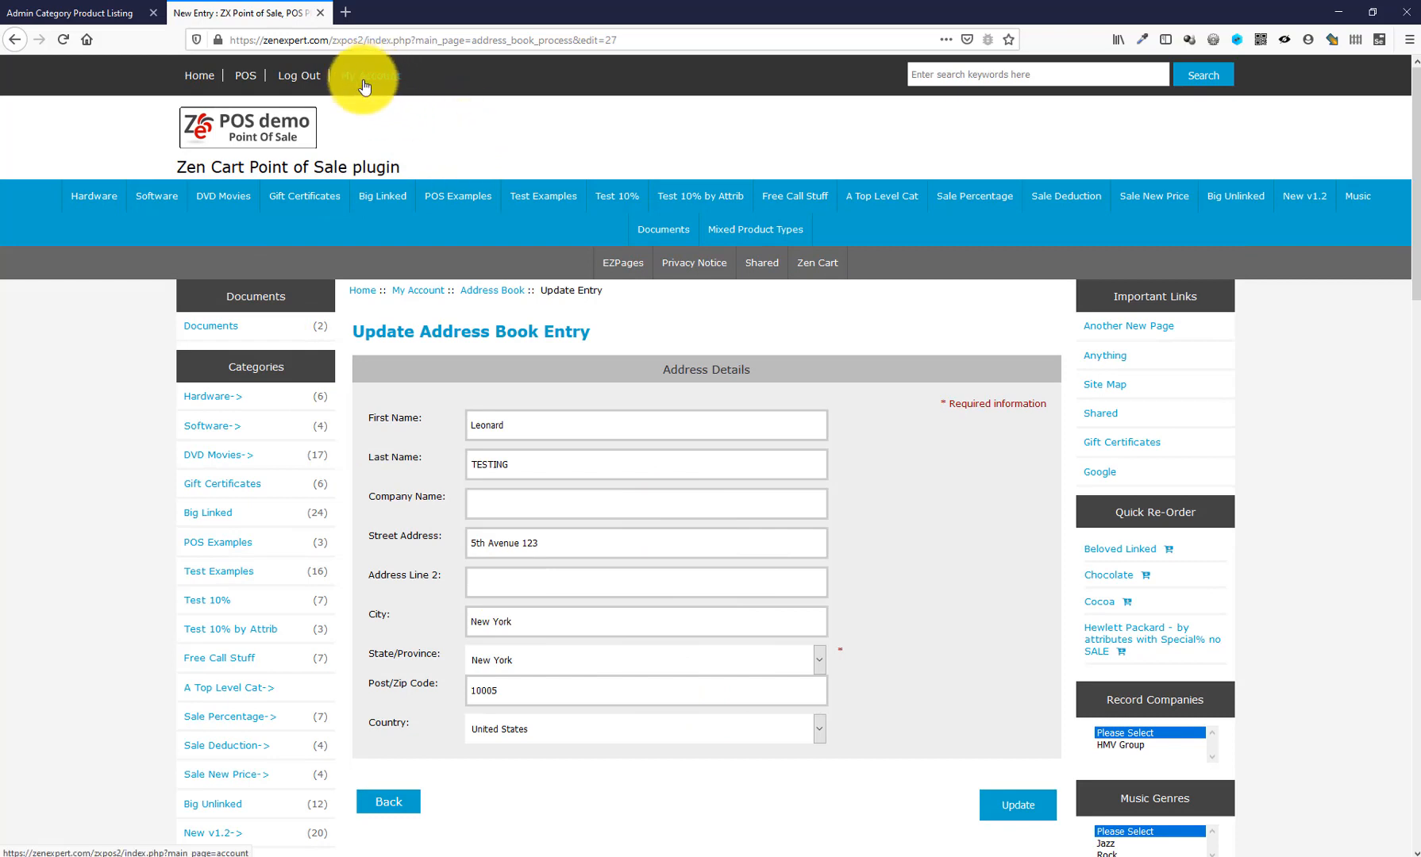
click(245, 74)
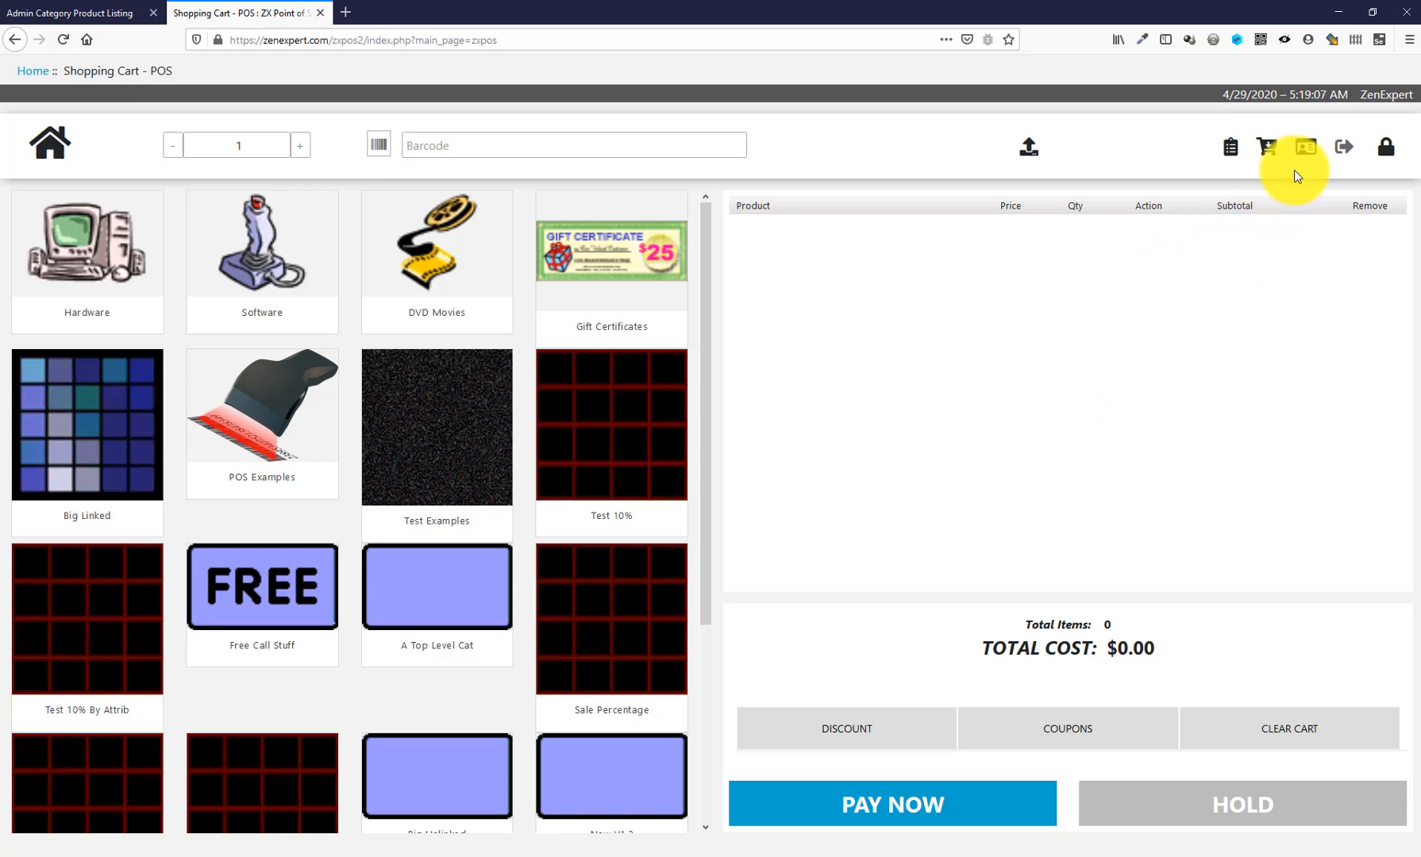
- Add Cocoa and Juice TO from POS Examples and start Standard Checkout for $14.00
click(283, 392)
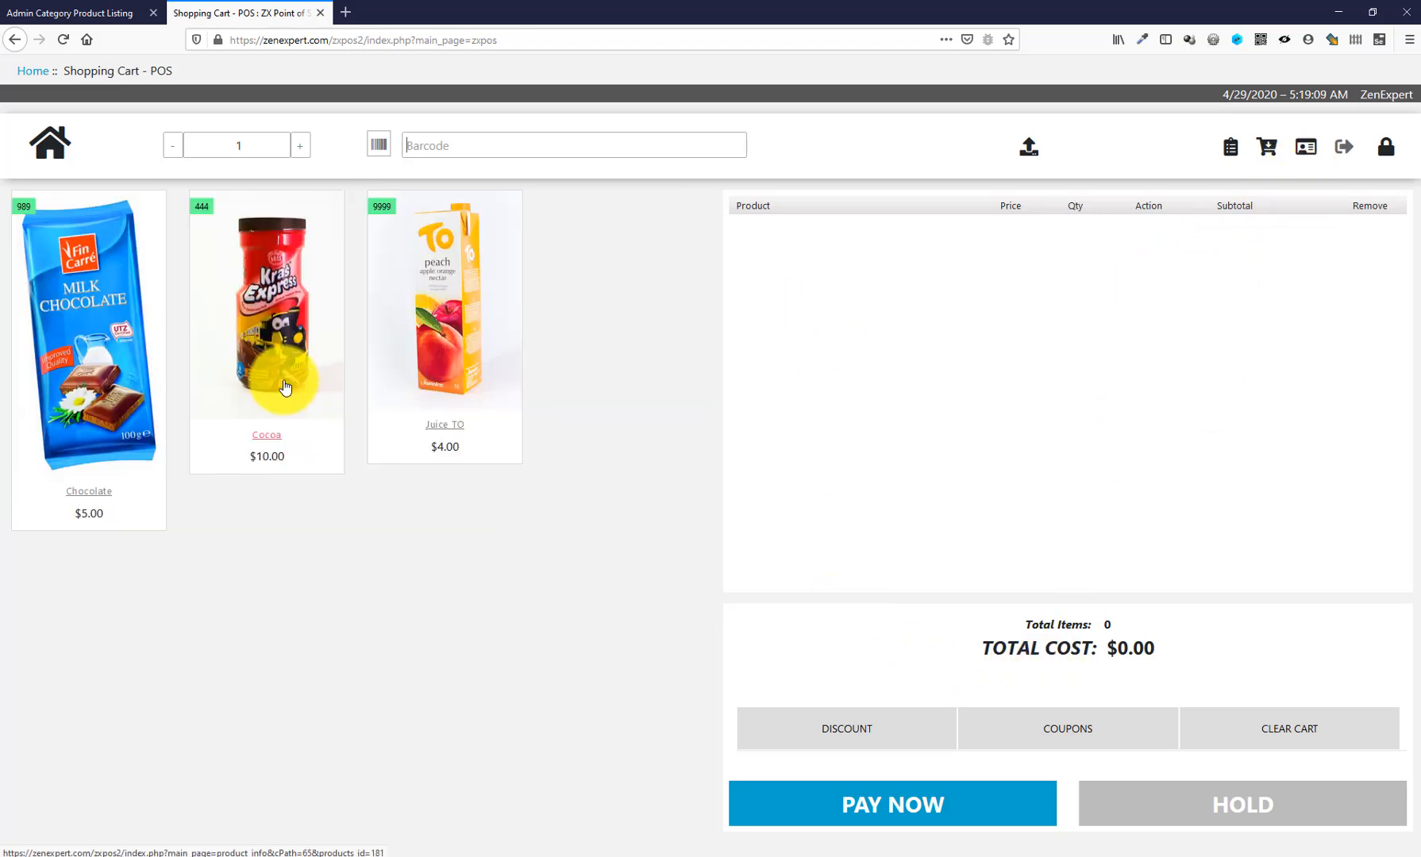
click(273, 303)
click(464, 307)
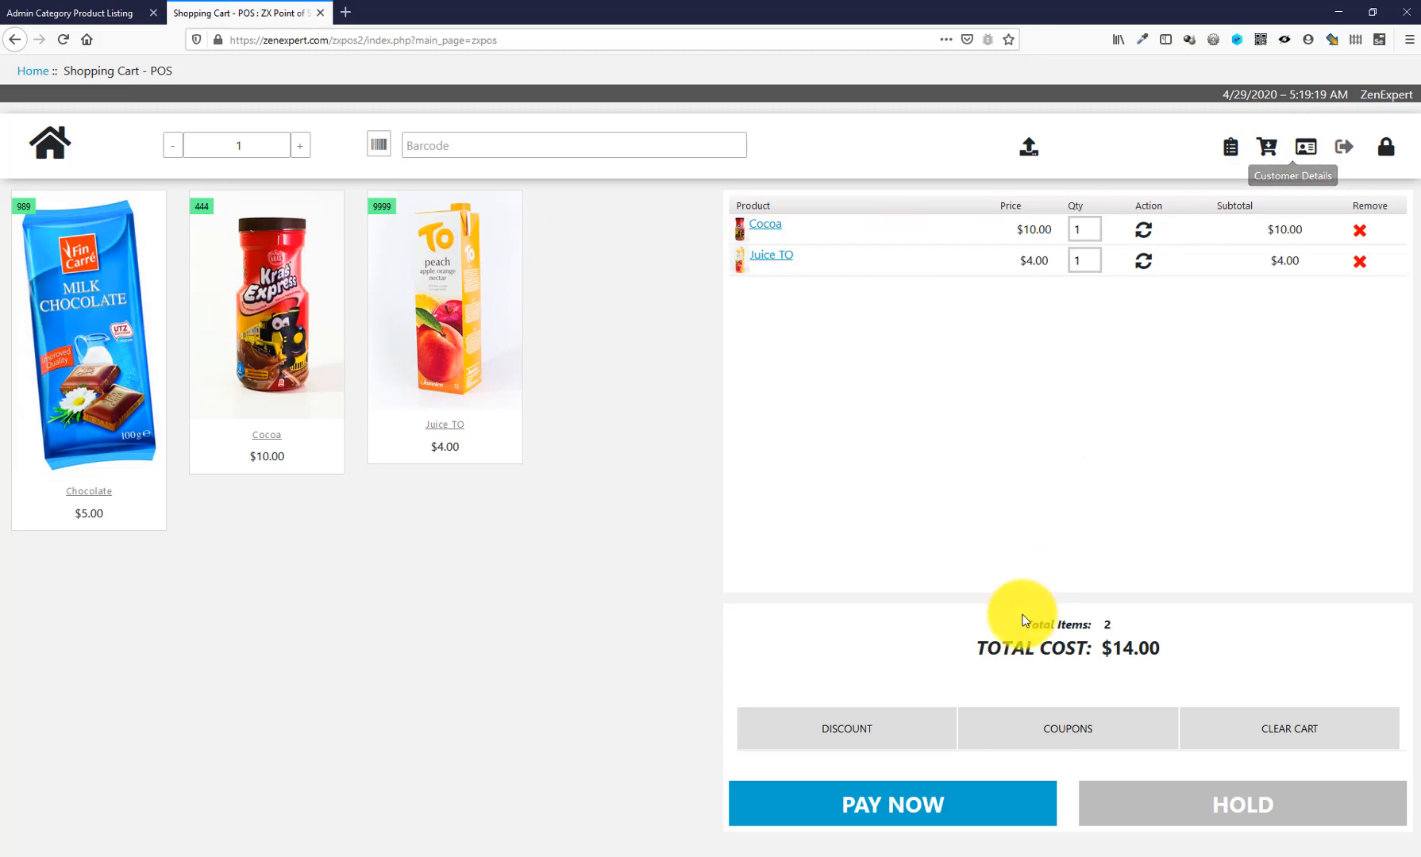
click(910, 806)
click(554, 429)
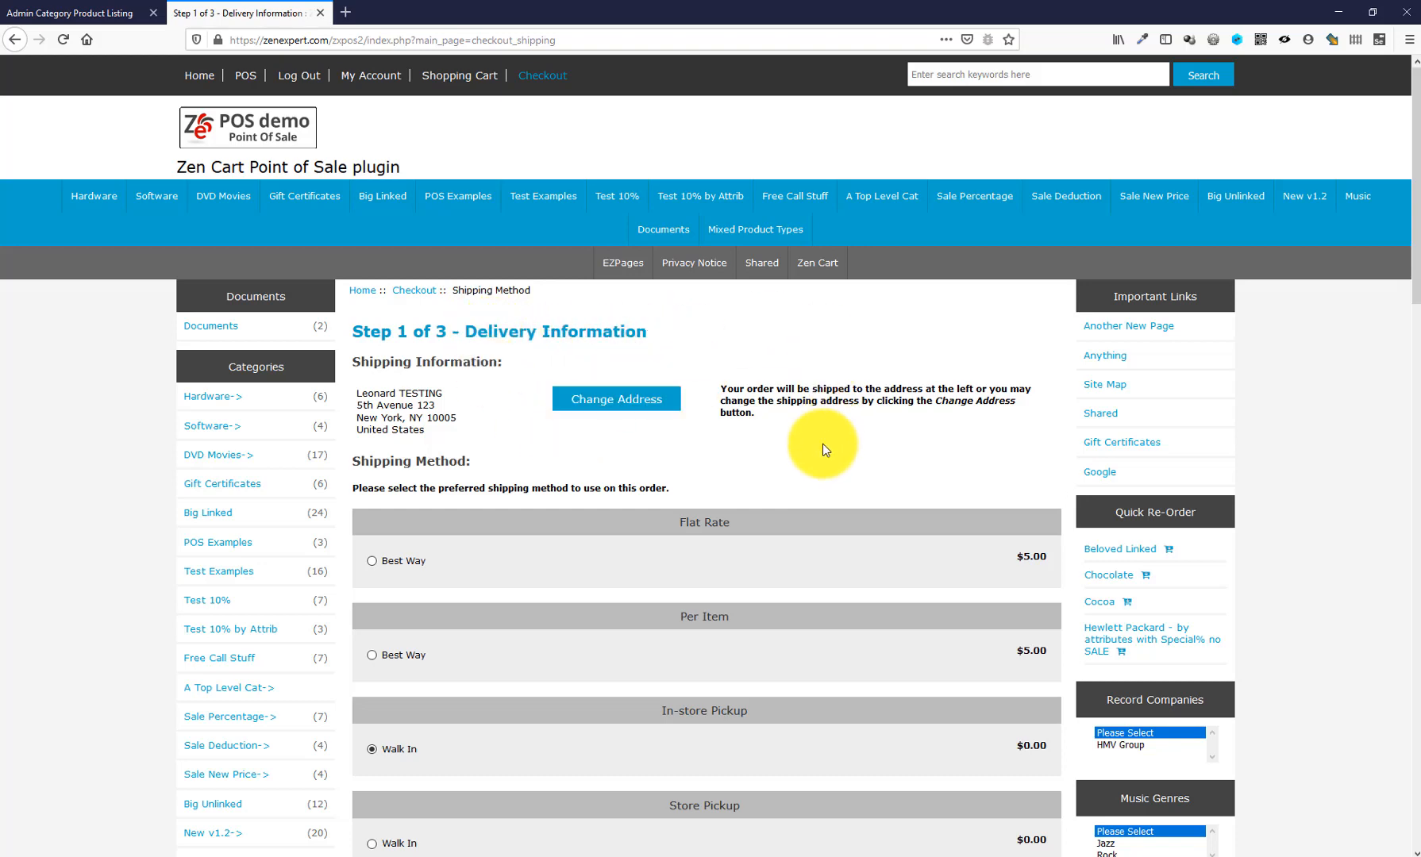
- Select Per Item Best Way shipping and continue to the payment step
scroll(905, 524, down, 1)
scroll(665, 473, down, 2)
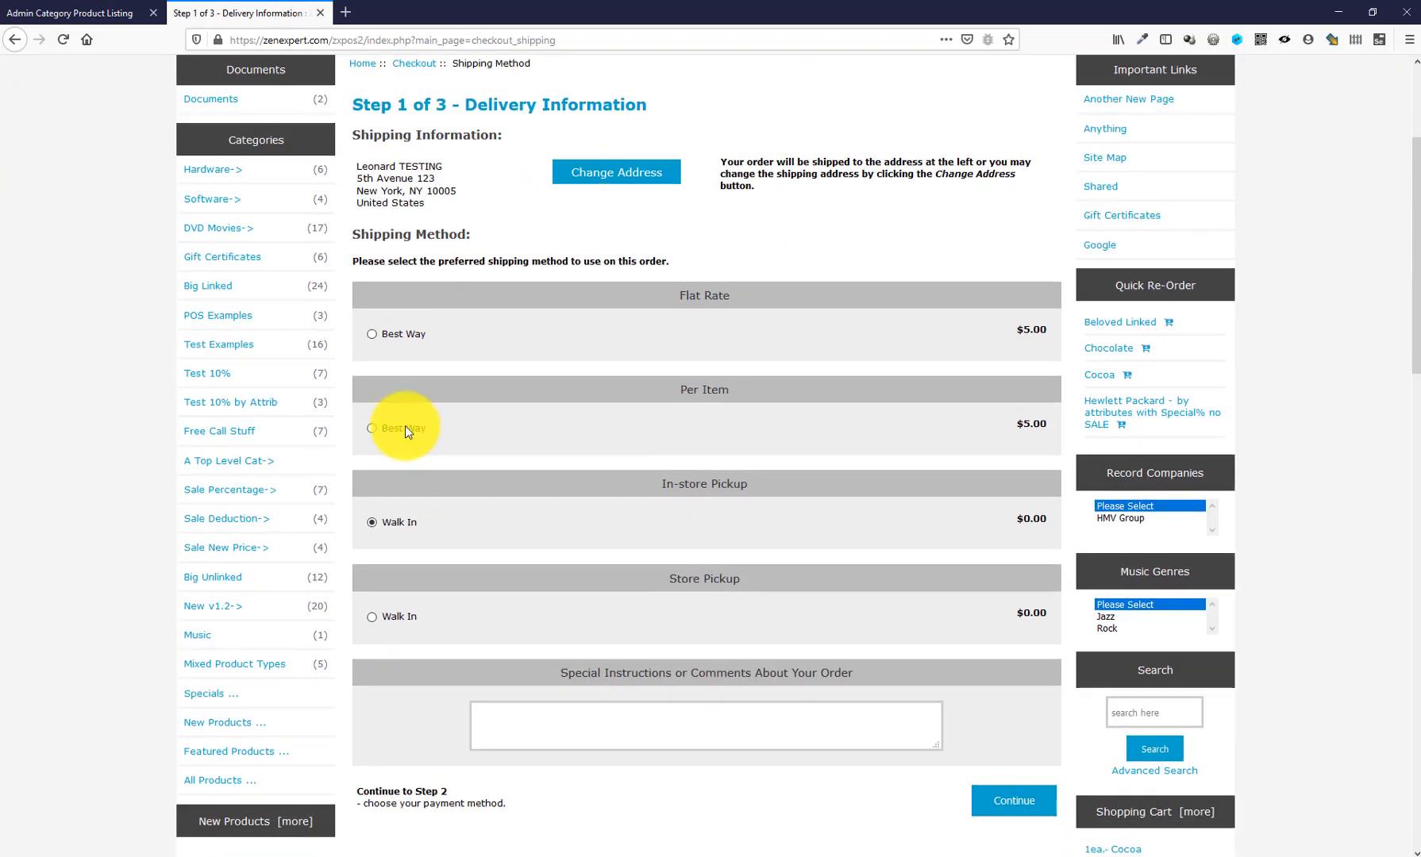
click(409, 427)
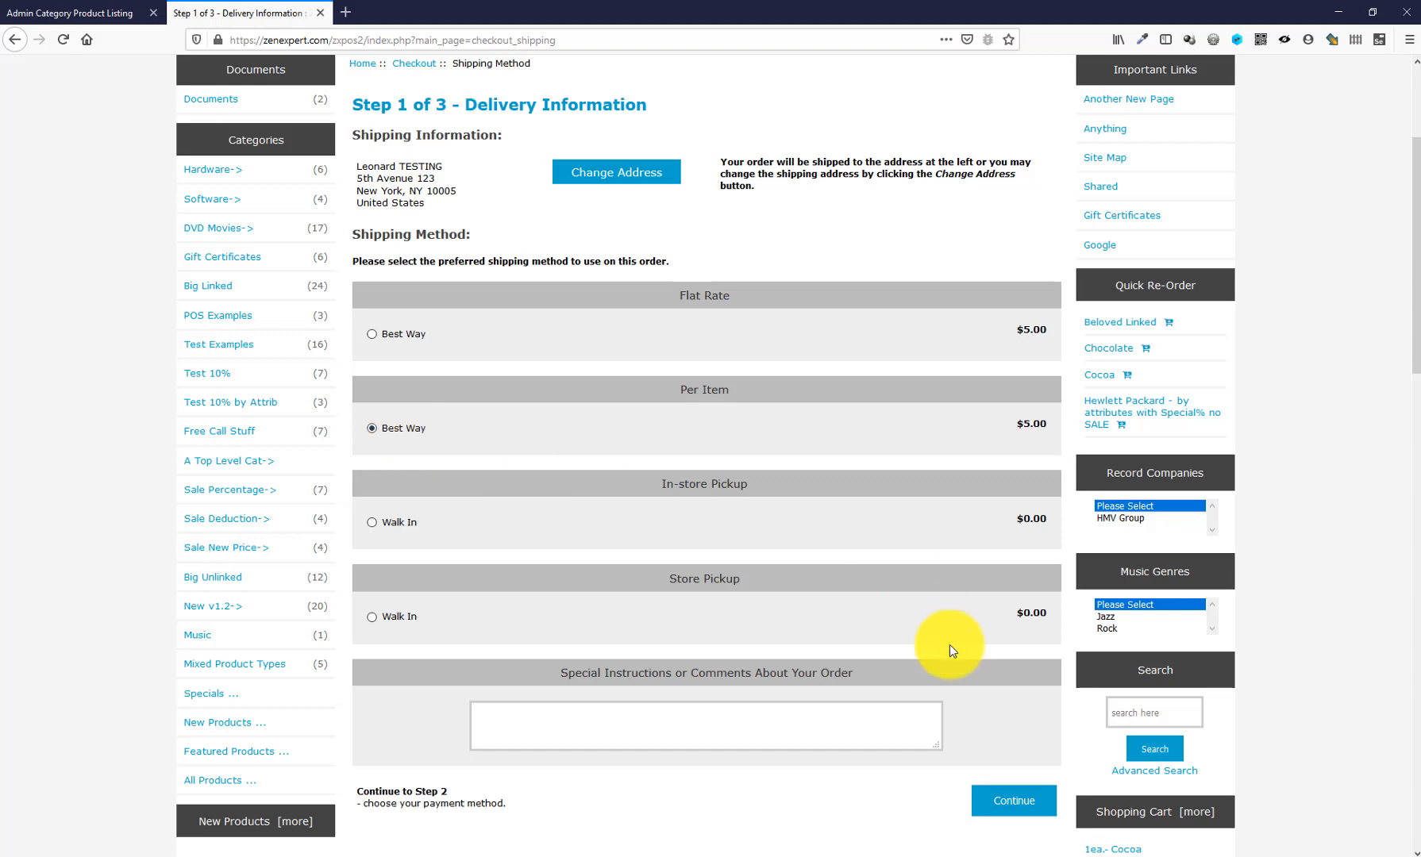
click(1031, 808)
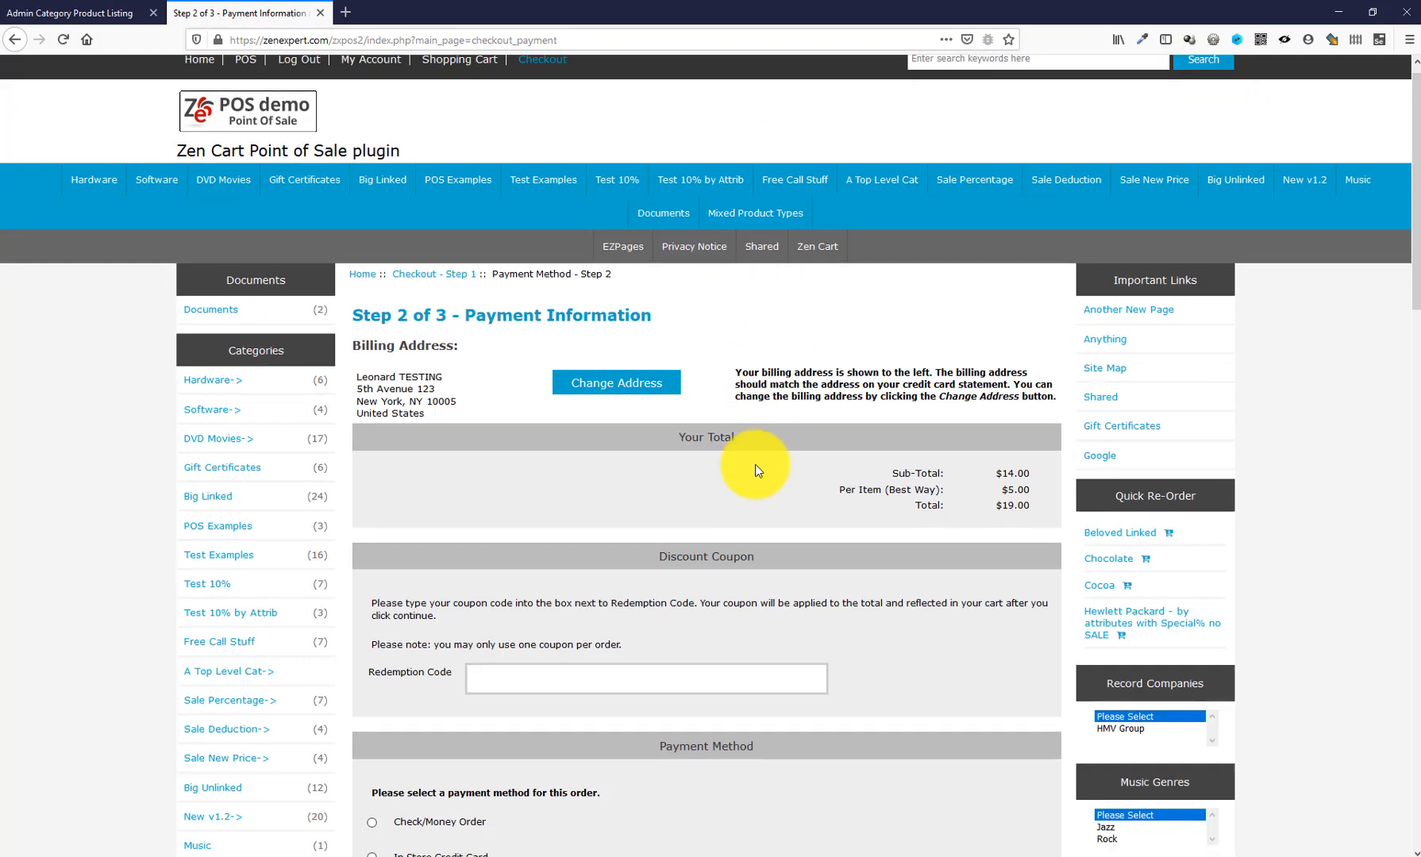
- Choose a payment method on the Payment Information step for the $19.00 order
scroll(755, 464, down, 5)
click(471, 453)
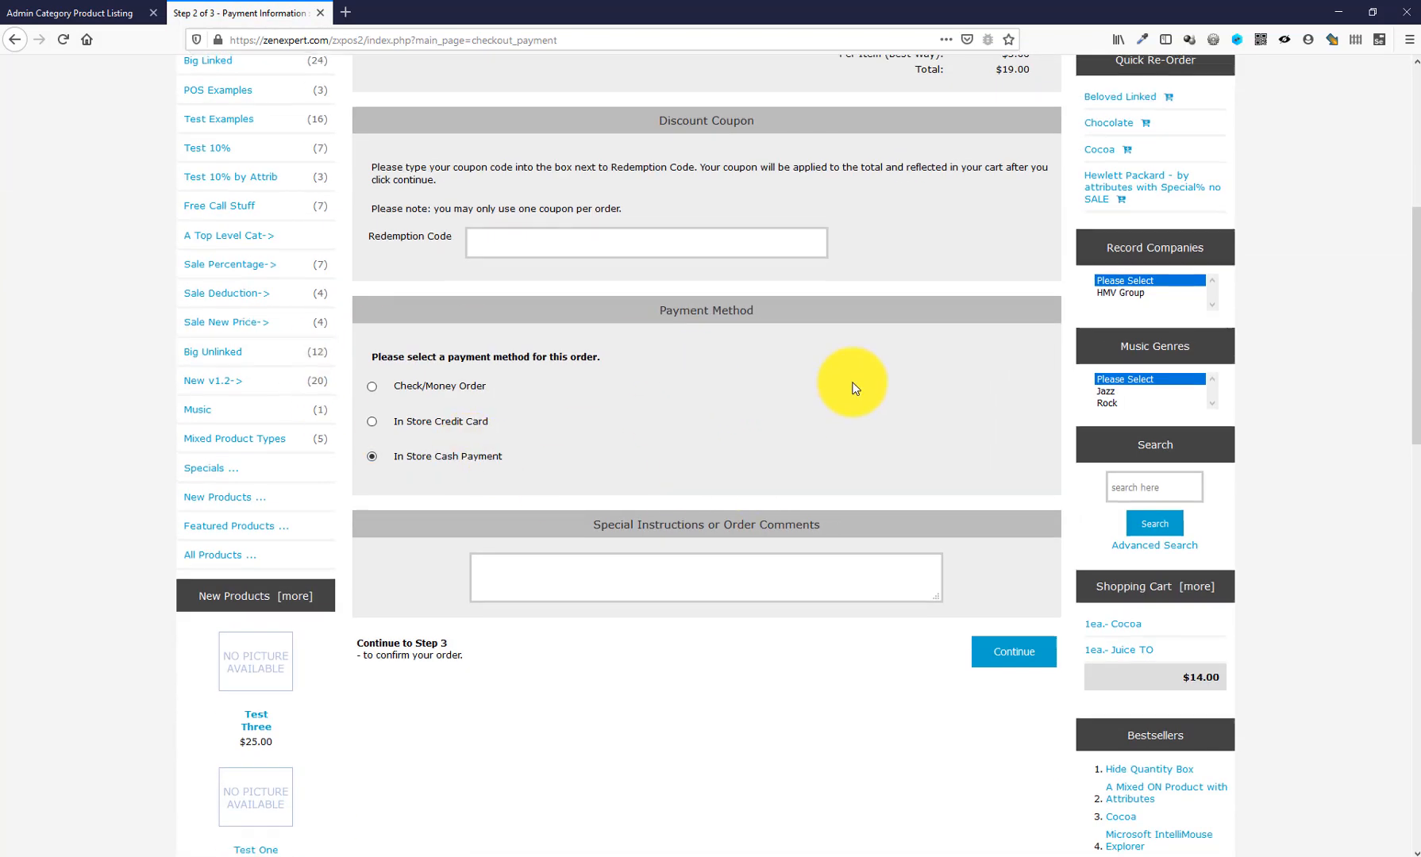
scroll(889, 384, up, 2)
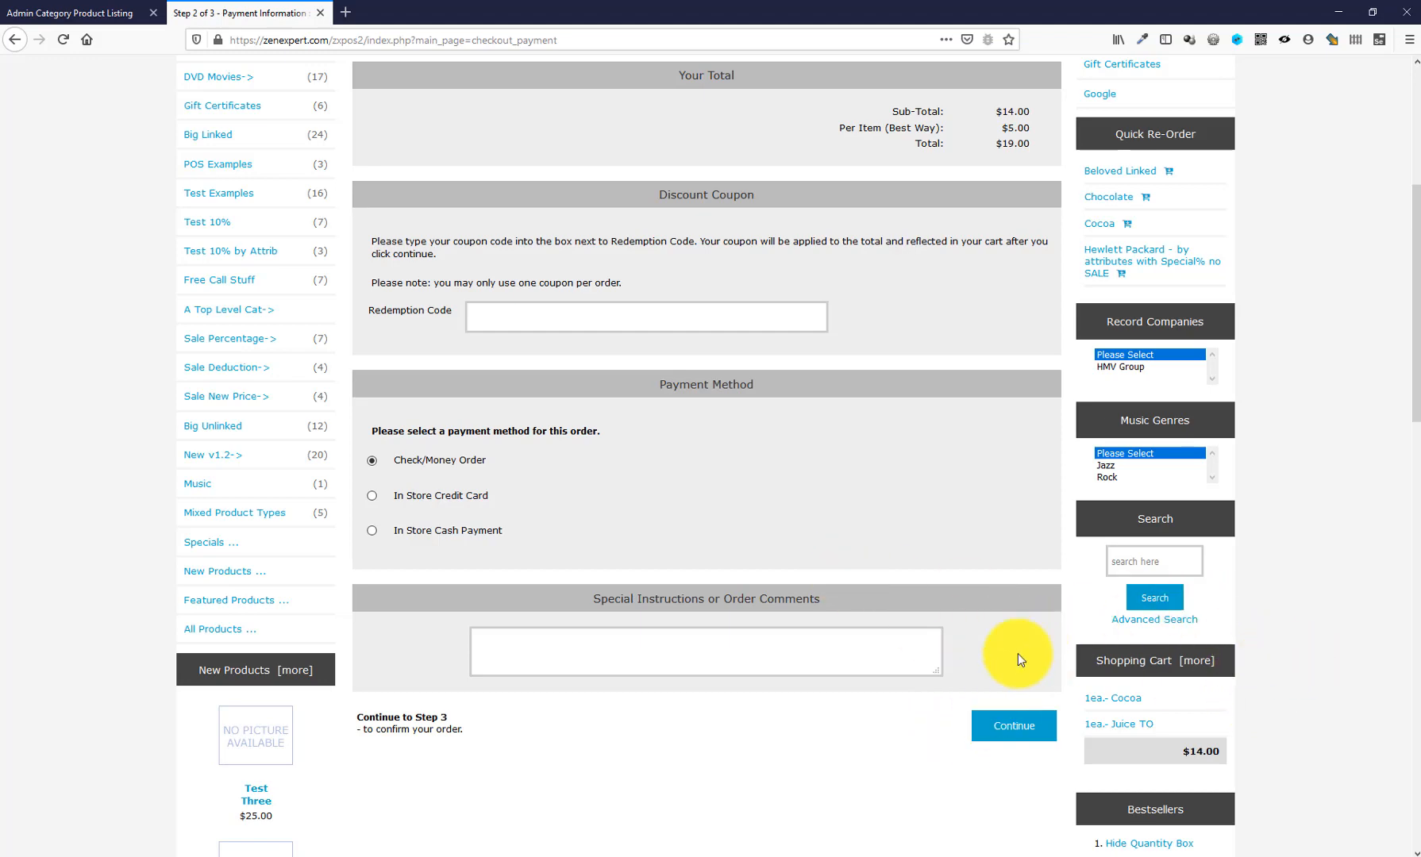
scroll(346, 159, up, 5)
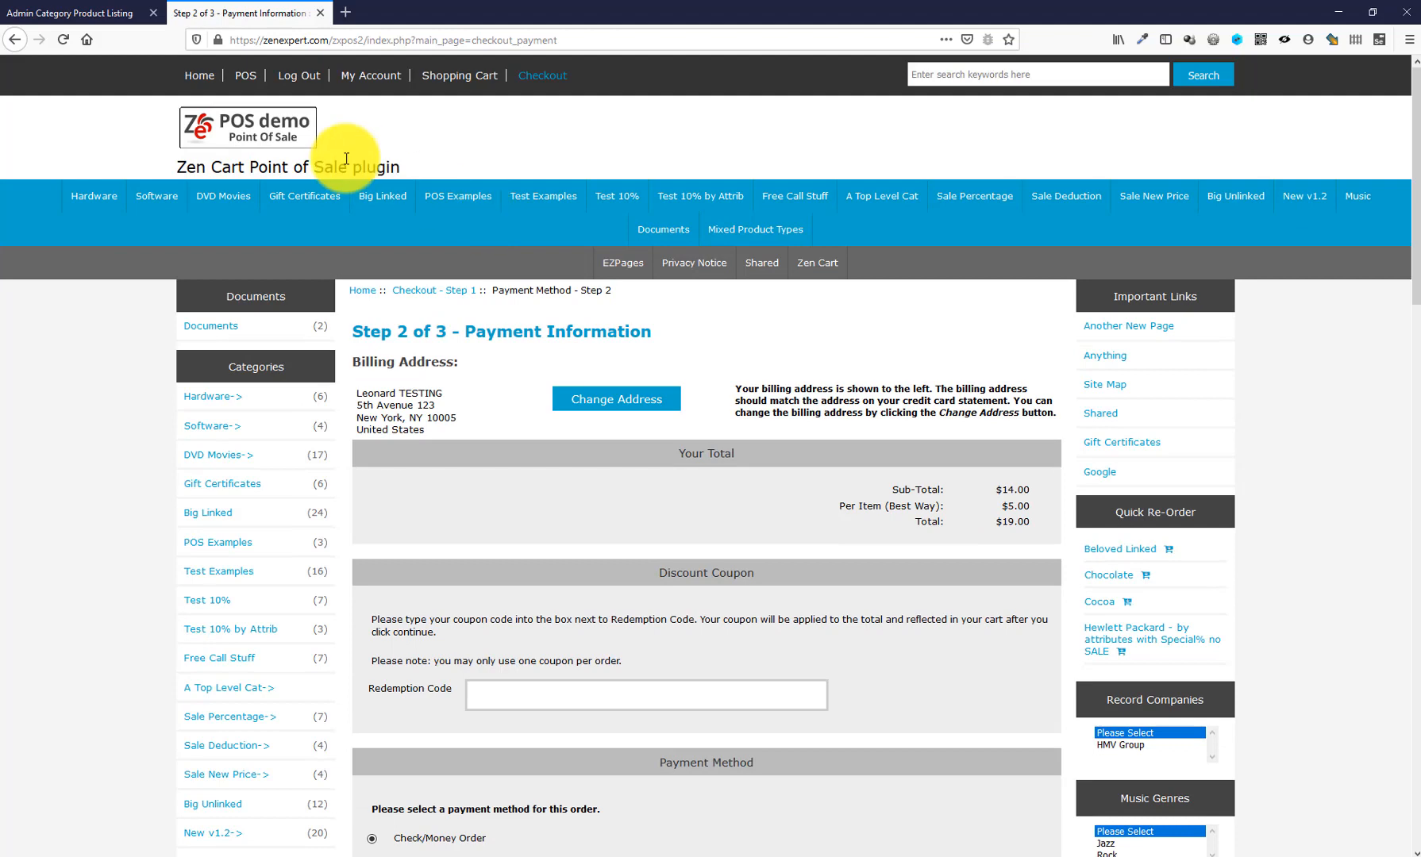
- Back in the POS, add Beloved Linked, Blade Runner and Courage Under Fire from Big Linked
click(246, 76)
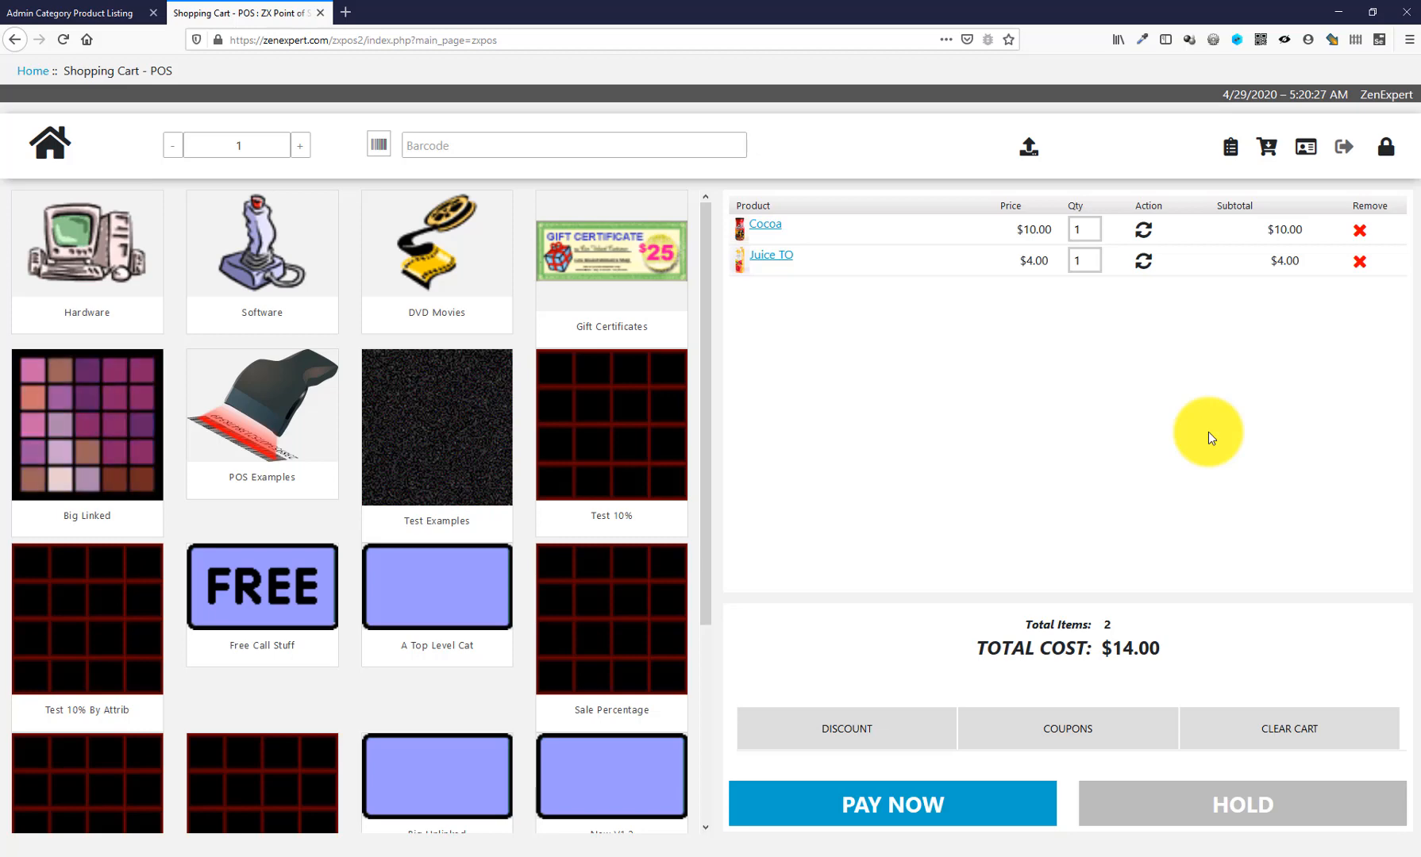
click(82, 453)
click(262, 466)
click(466, 482)
click(565, 476)
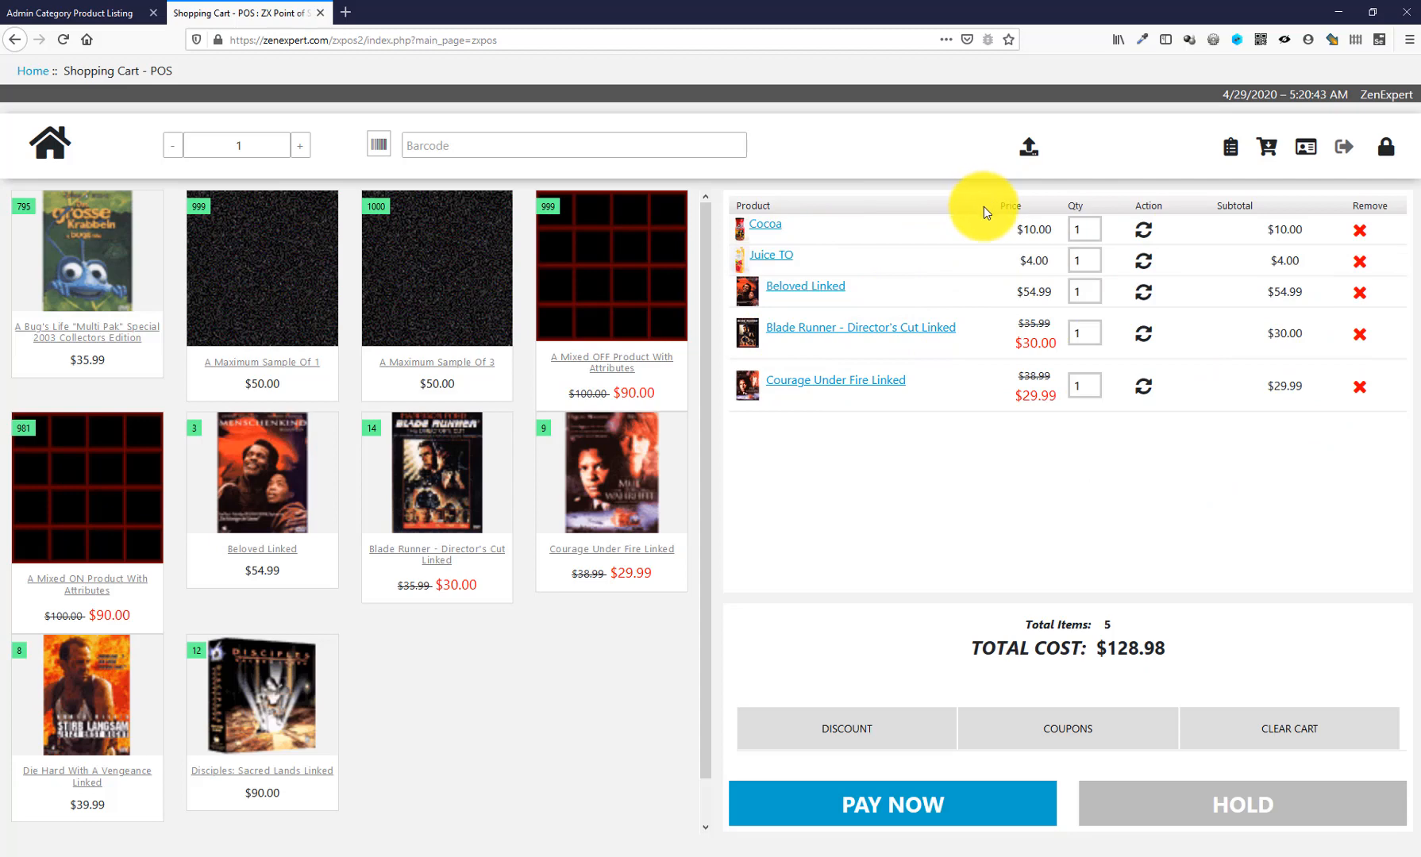
- Put the $128.98 cart on hold with a comment noting the customer's phone order
click(1210, 814)
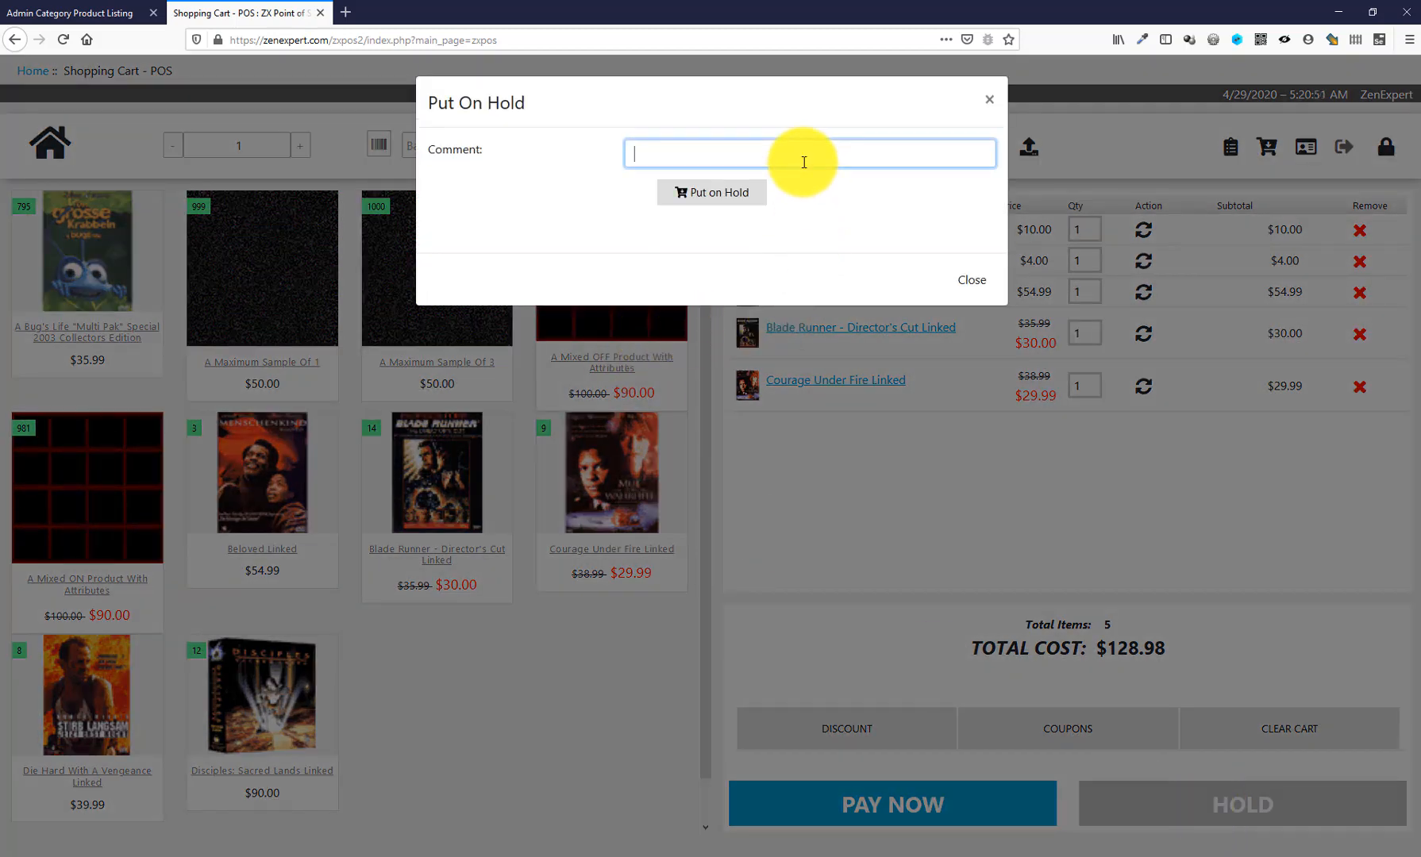
text(sarah's phone order)
click(712, 193)
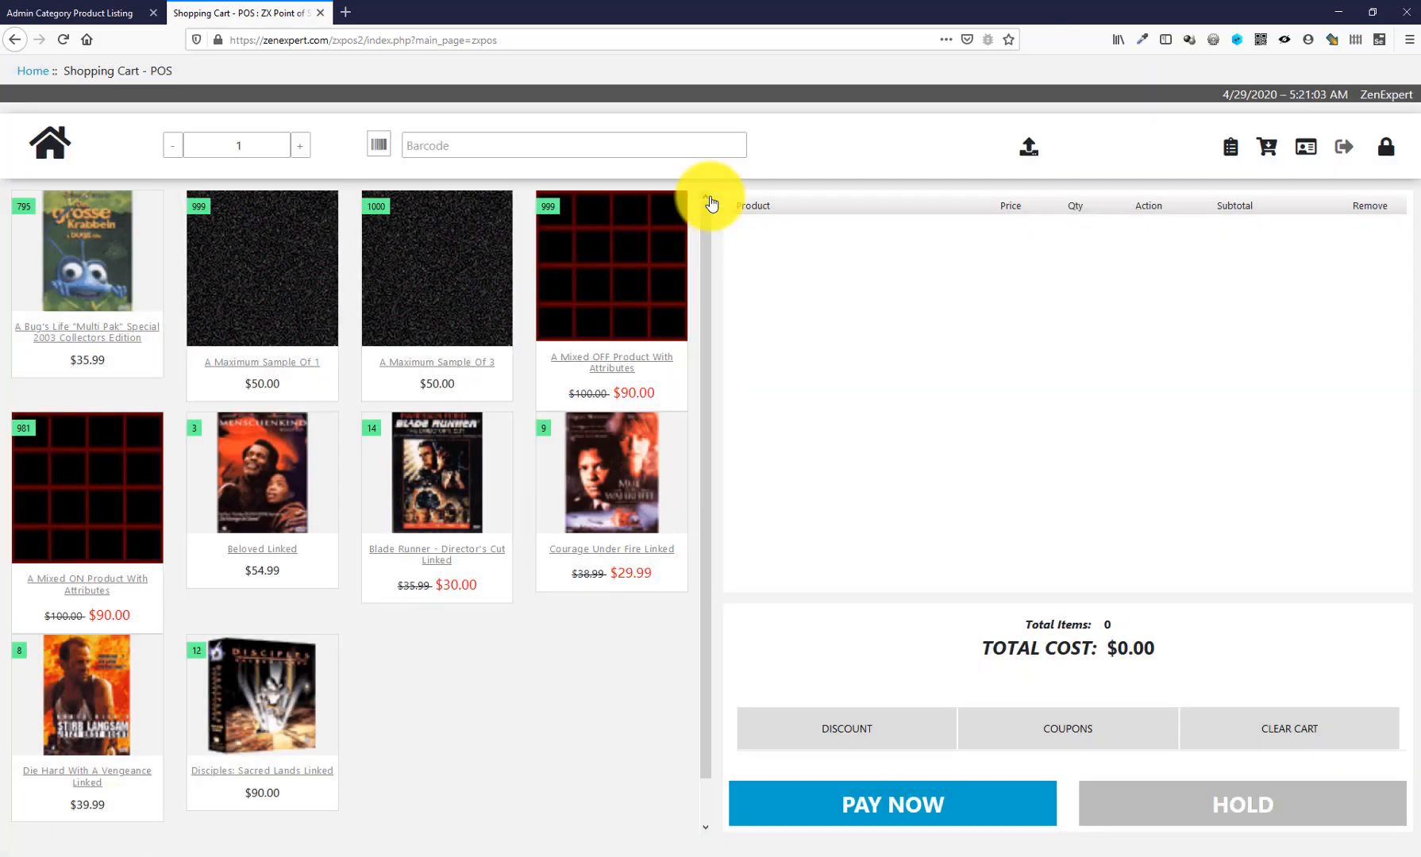
- Restore the held phone order from the on-hold list back into the cart
click(1271, 151)
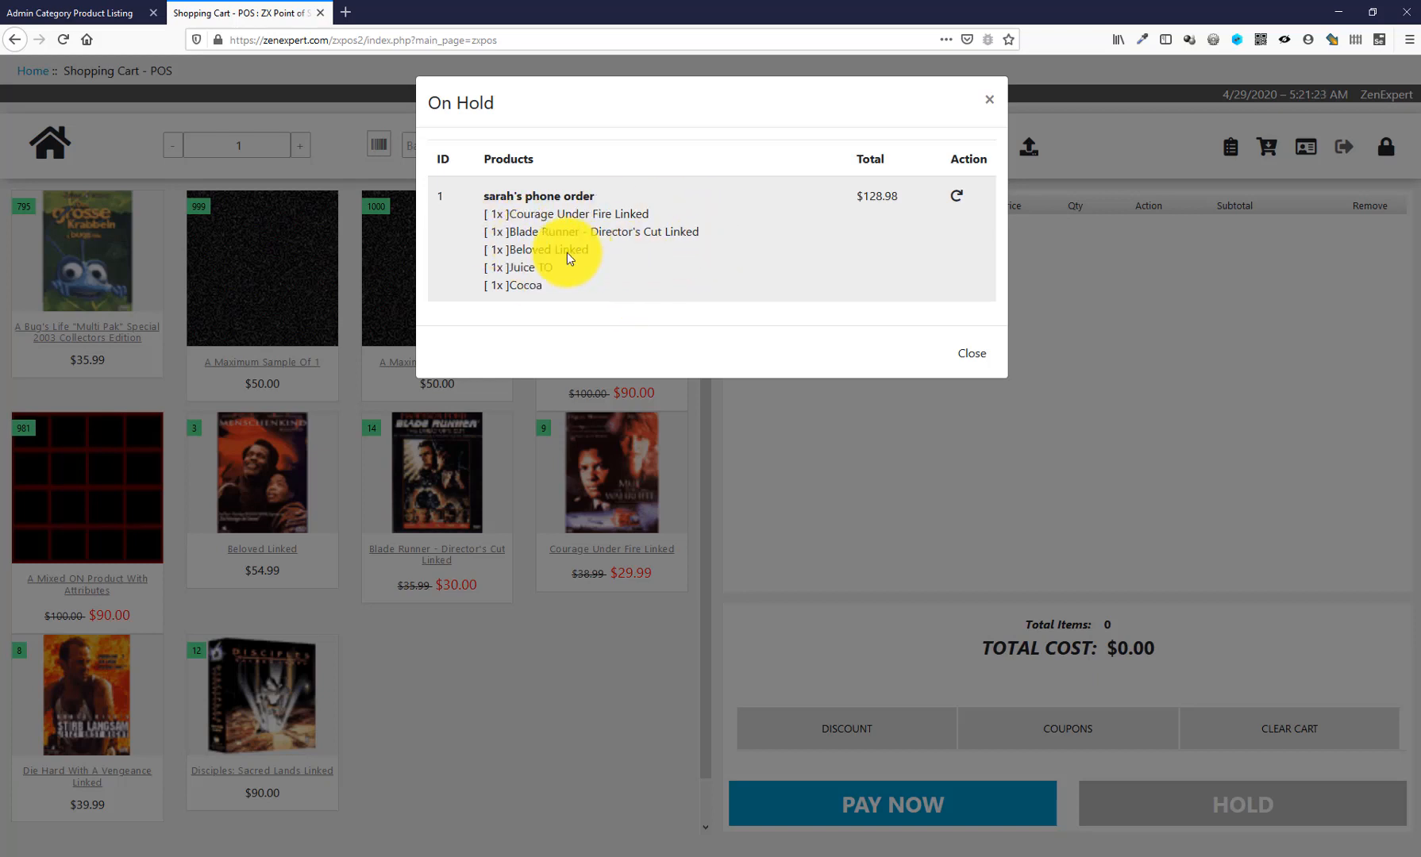
click(956, 198)
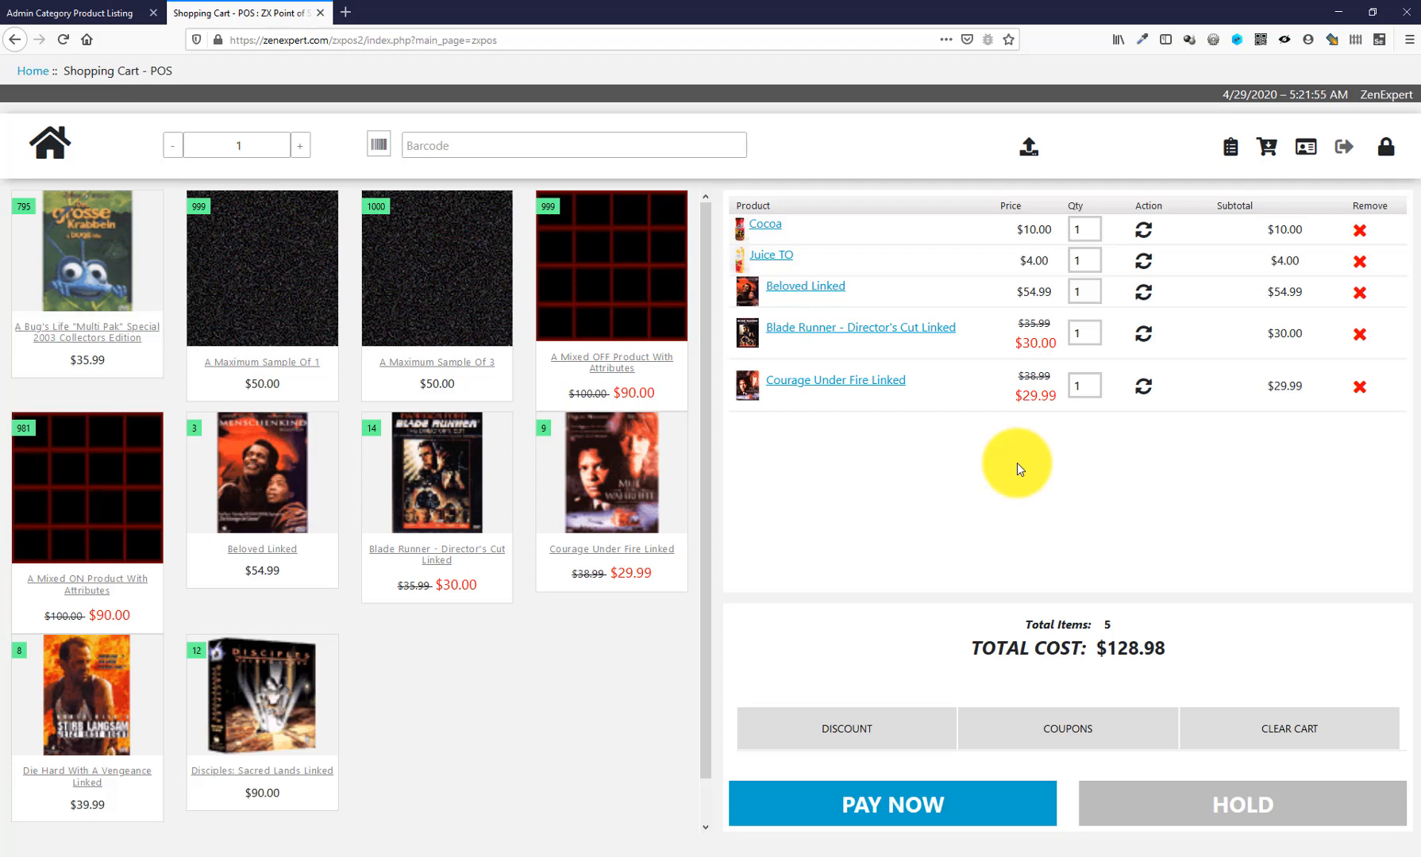
- Clear all five products from the cart, confirming the warning, and open Upload CSV
click(1293, 730)
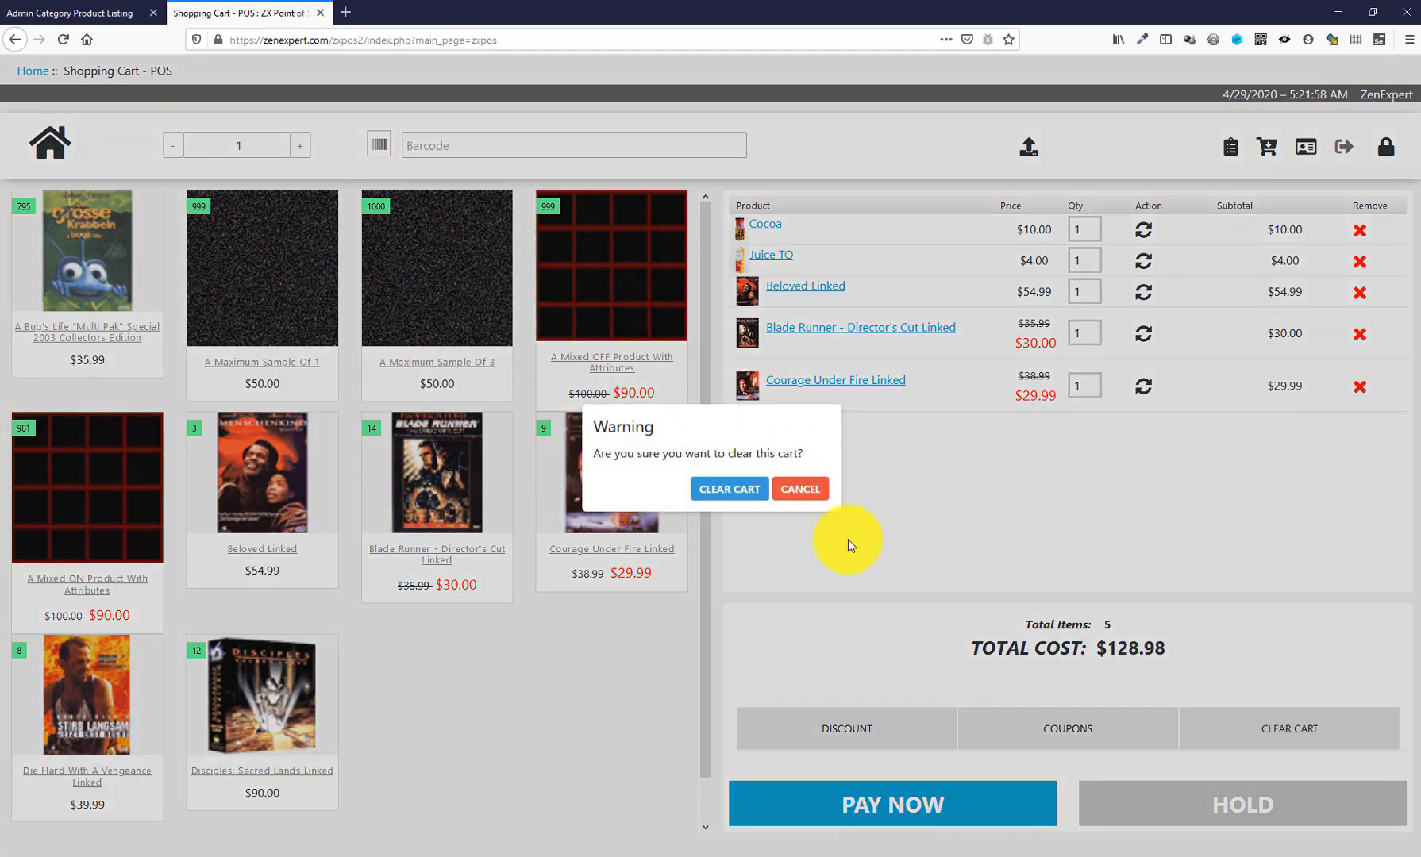
click(728, 489)
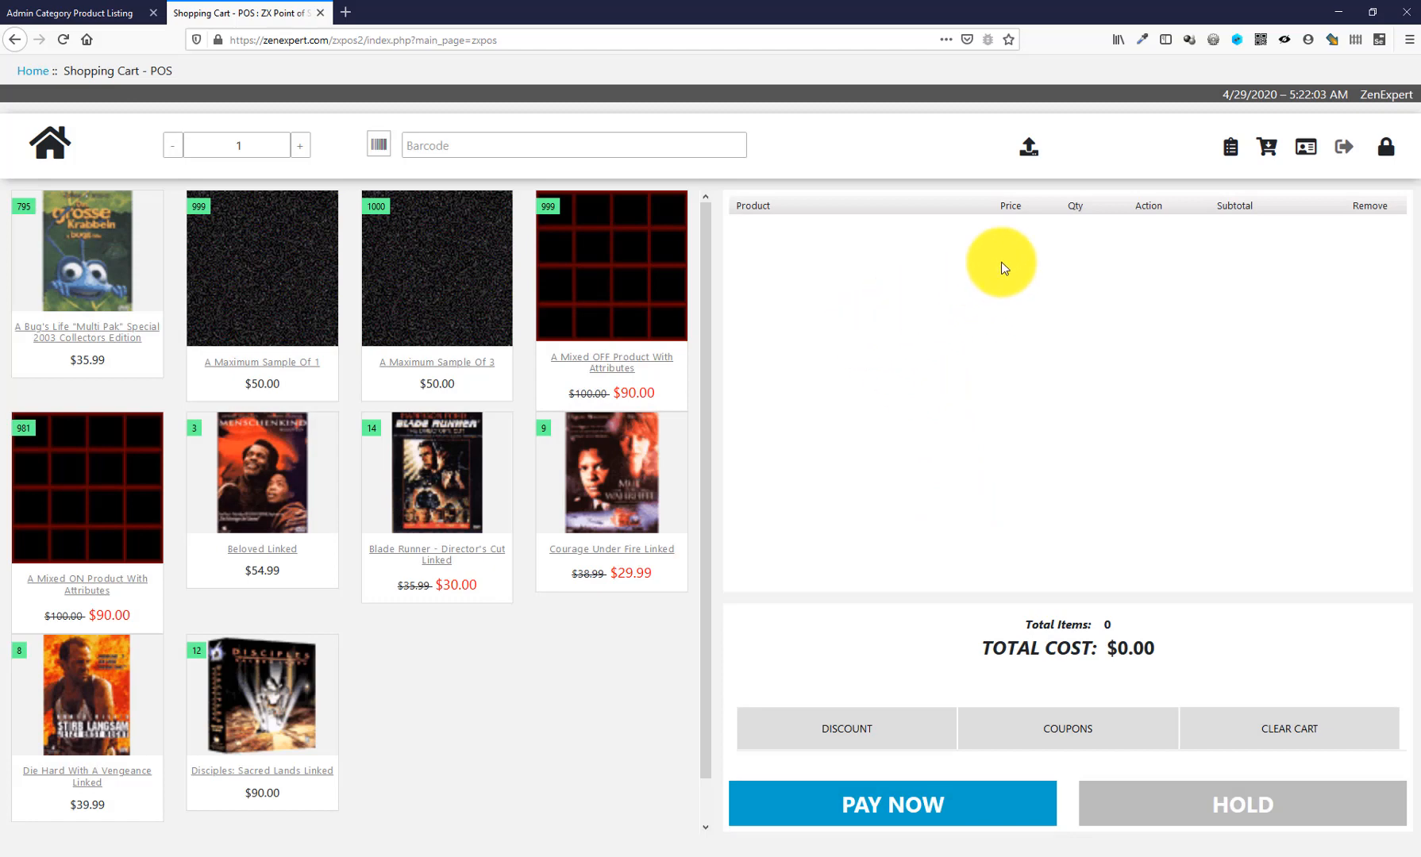
click(1030, 152)
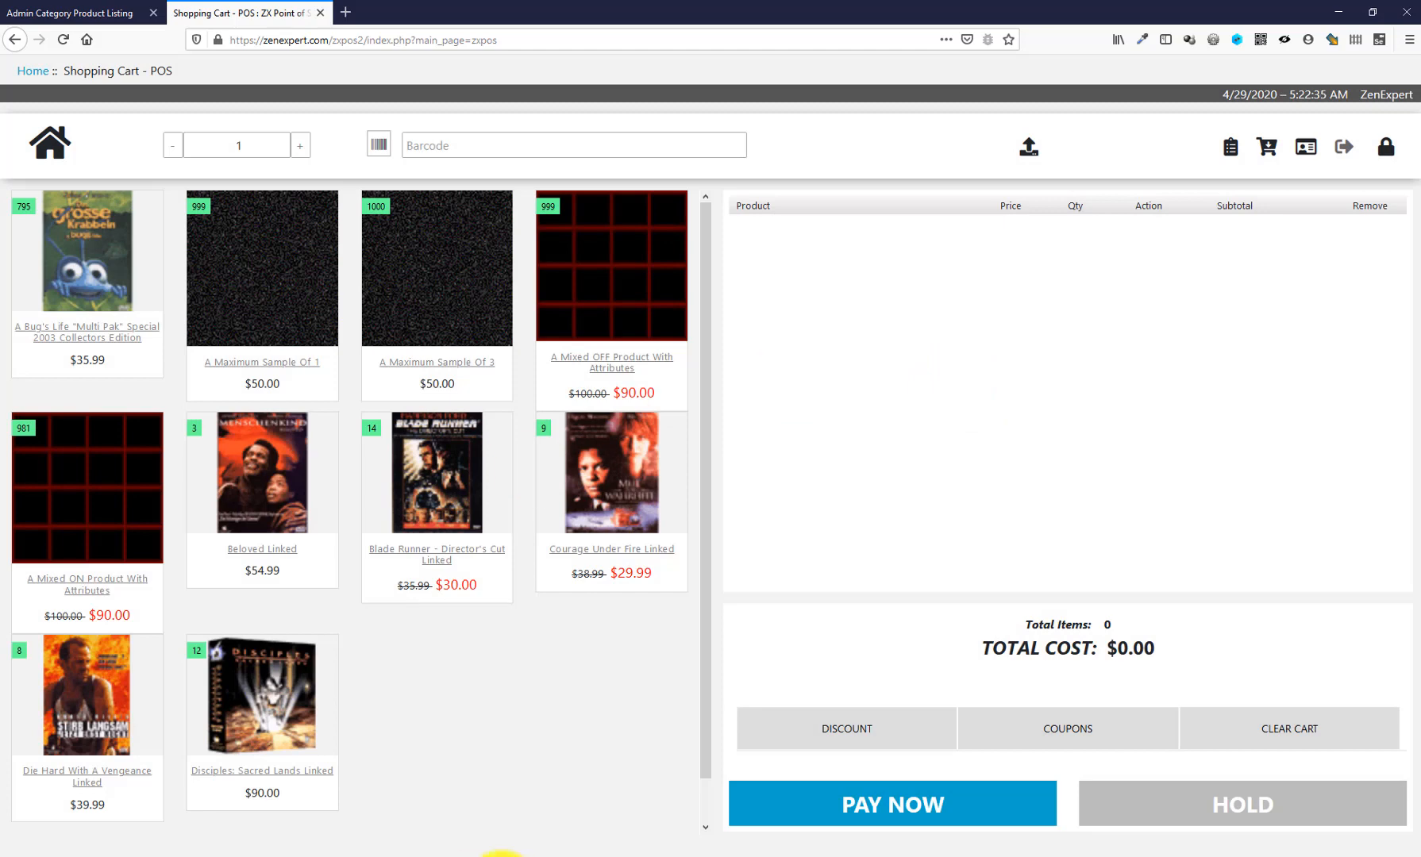
- Review test.csv's five product codes and quantities in OpenOffice Calc, then return to the POS page
click(429, 855)
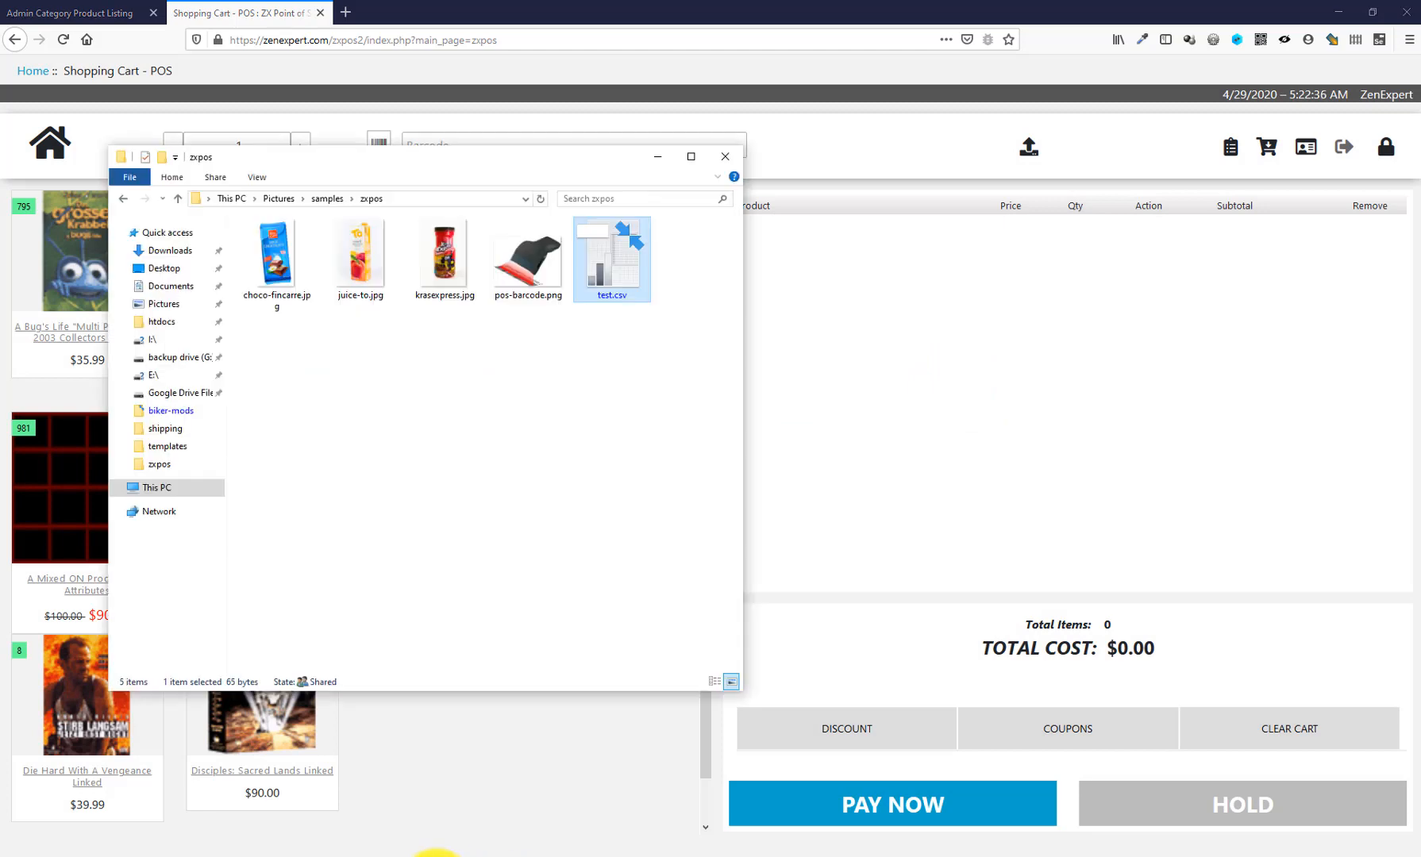
double_click(614, 255)
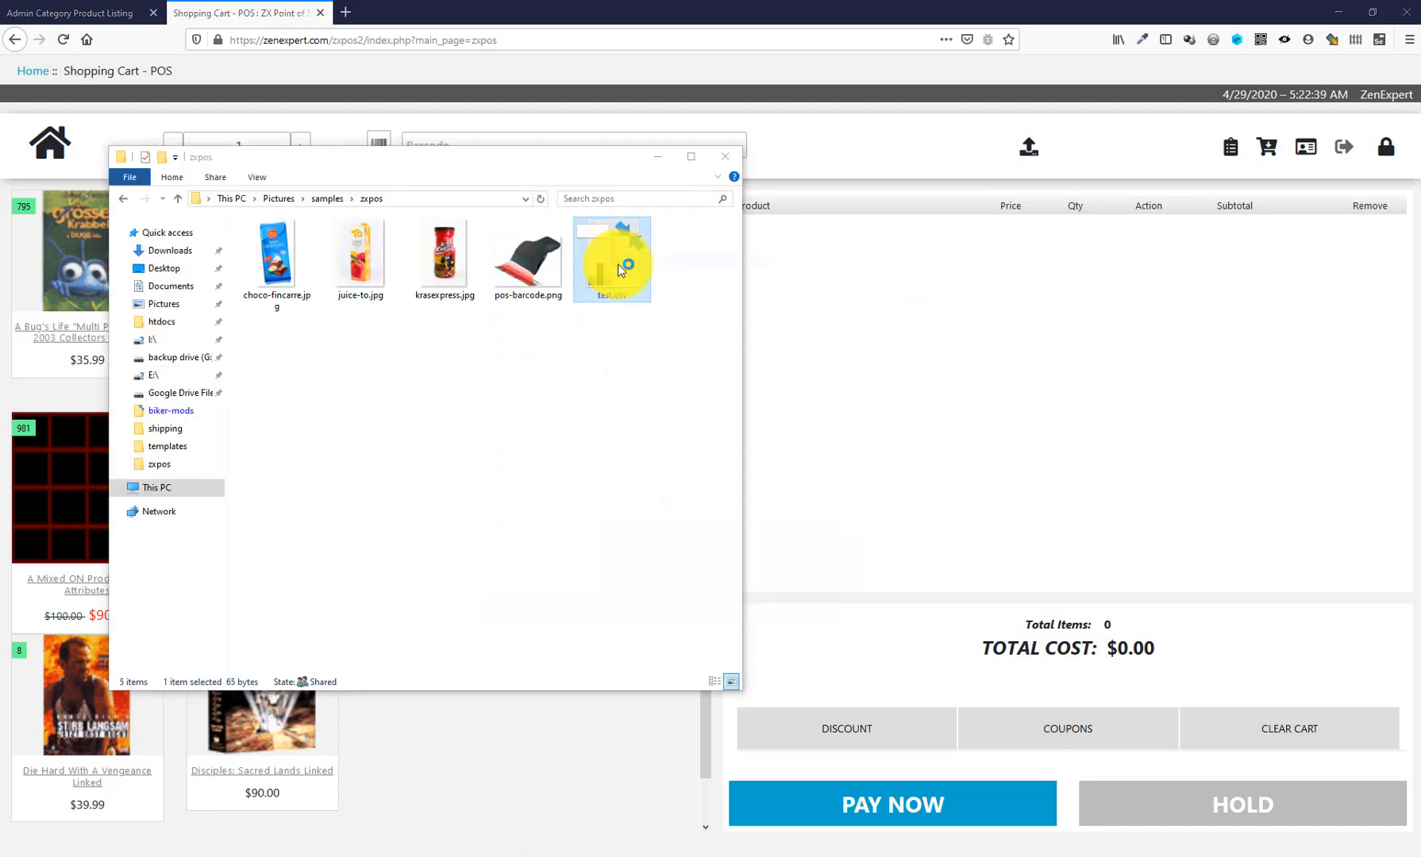
click(938, 245)
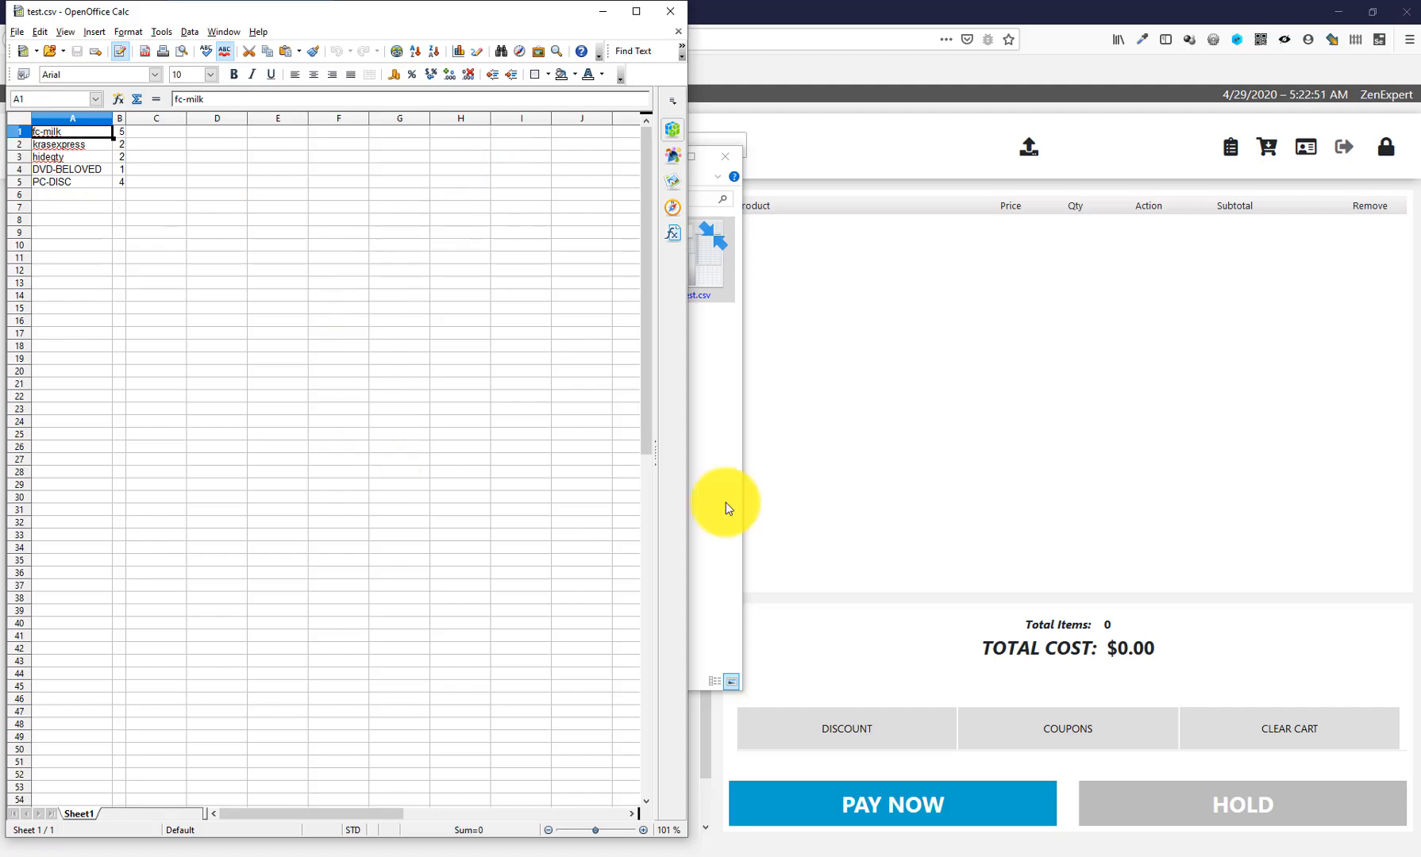
click(1089, 389)
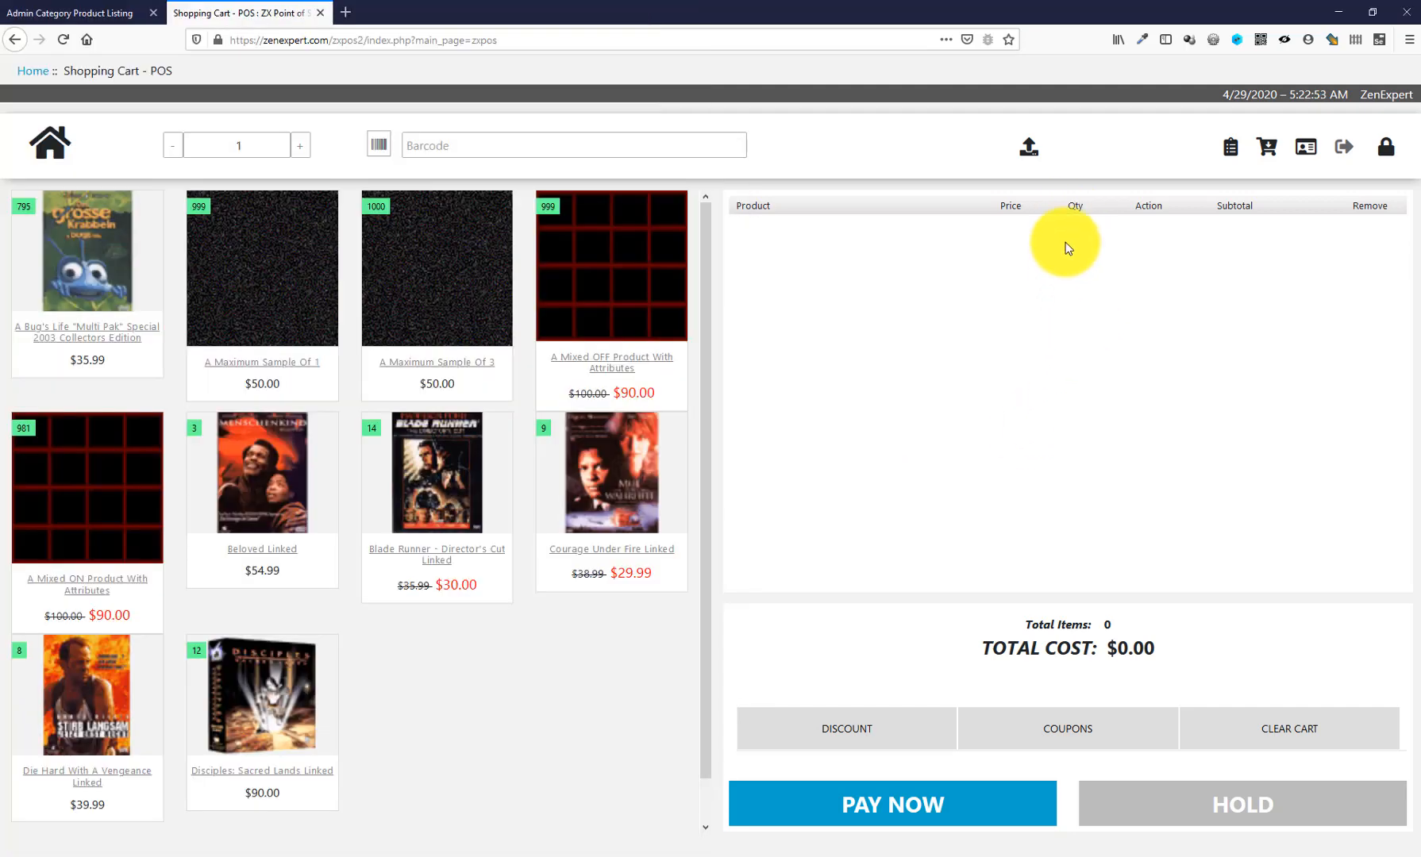
- Upload test.csv with Model as the first column, filling the cart with 14 items totalling $609.99
click(1030, 150)
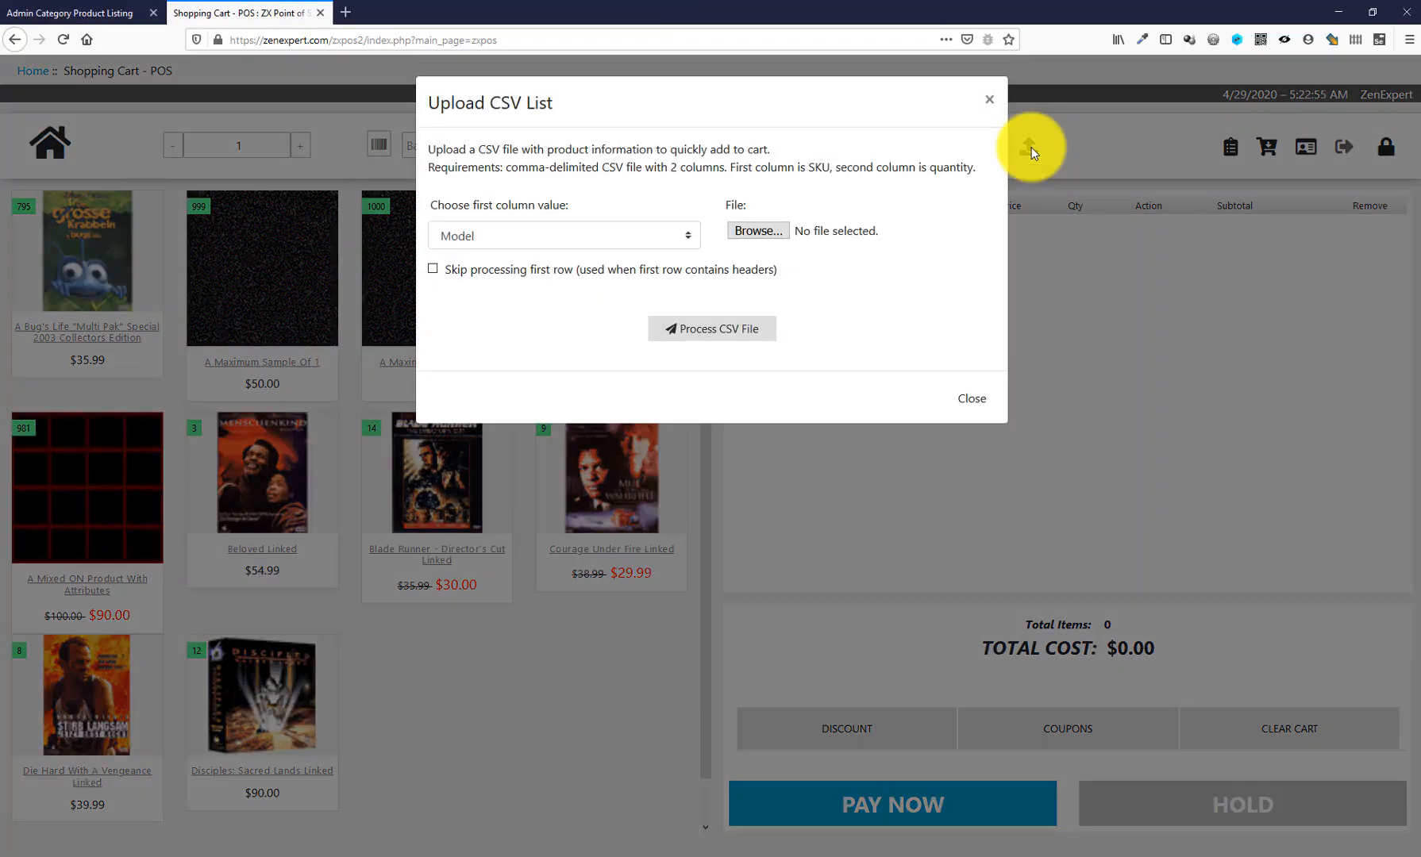
click(772, 231)
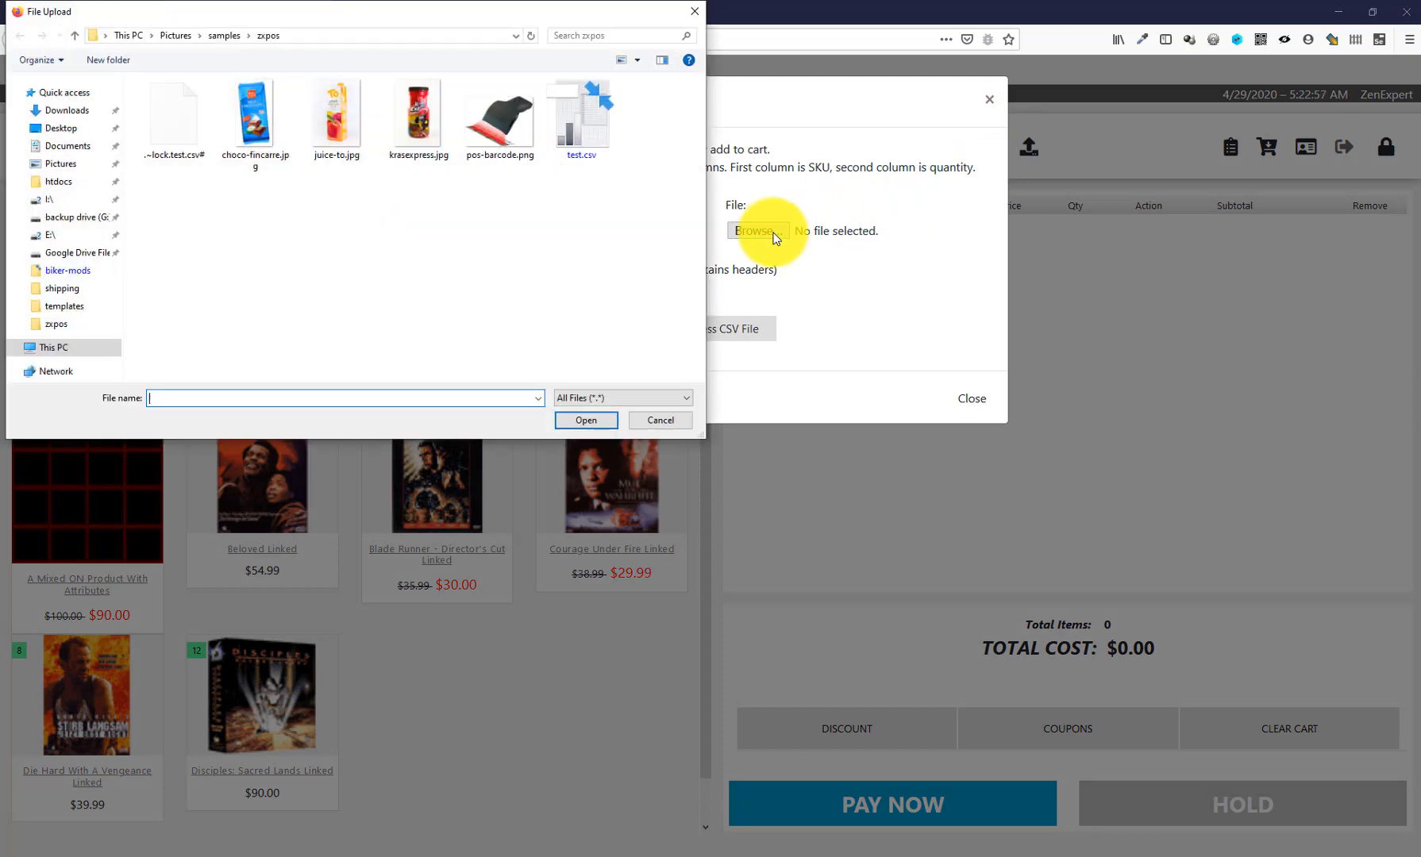
double_click(575, 104)
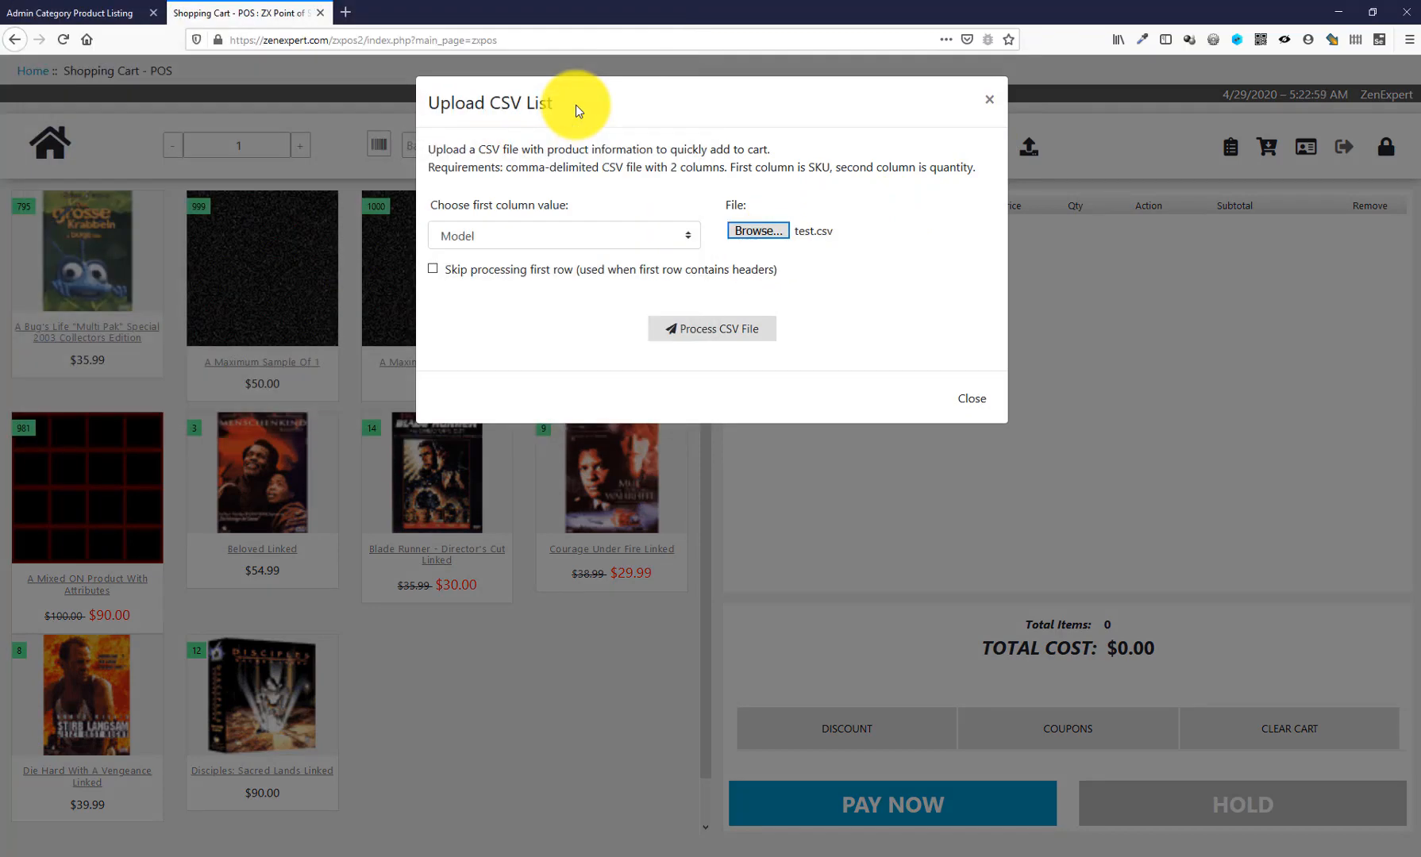
click(489, 241)
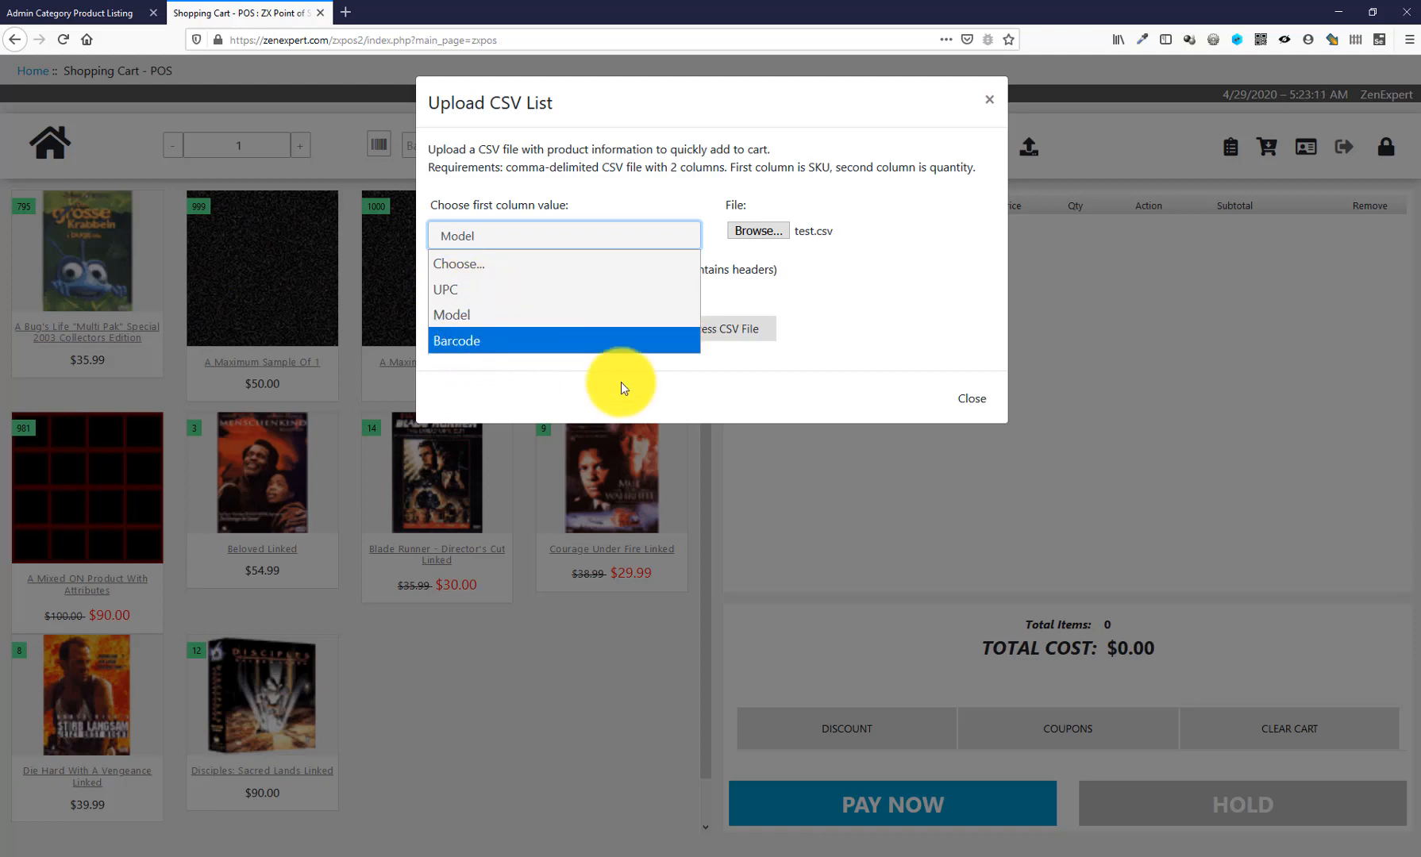
click(451, 315)
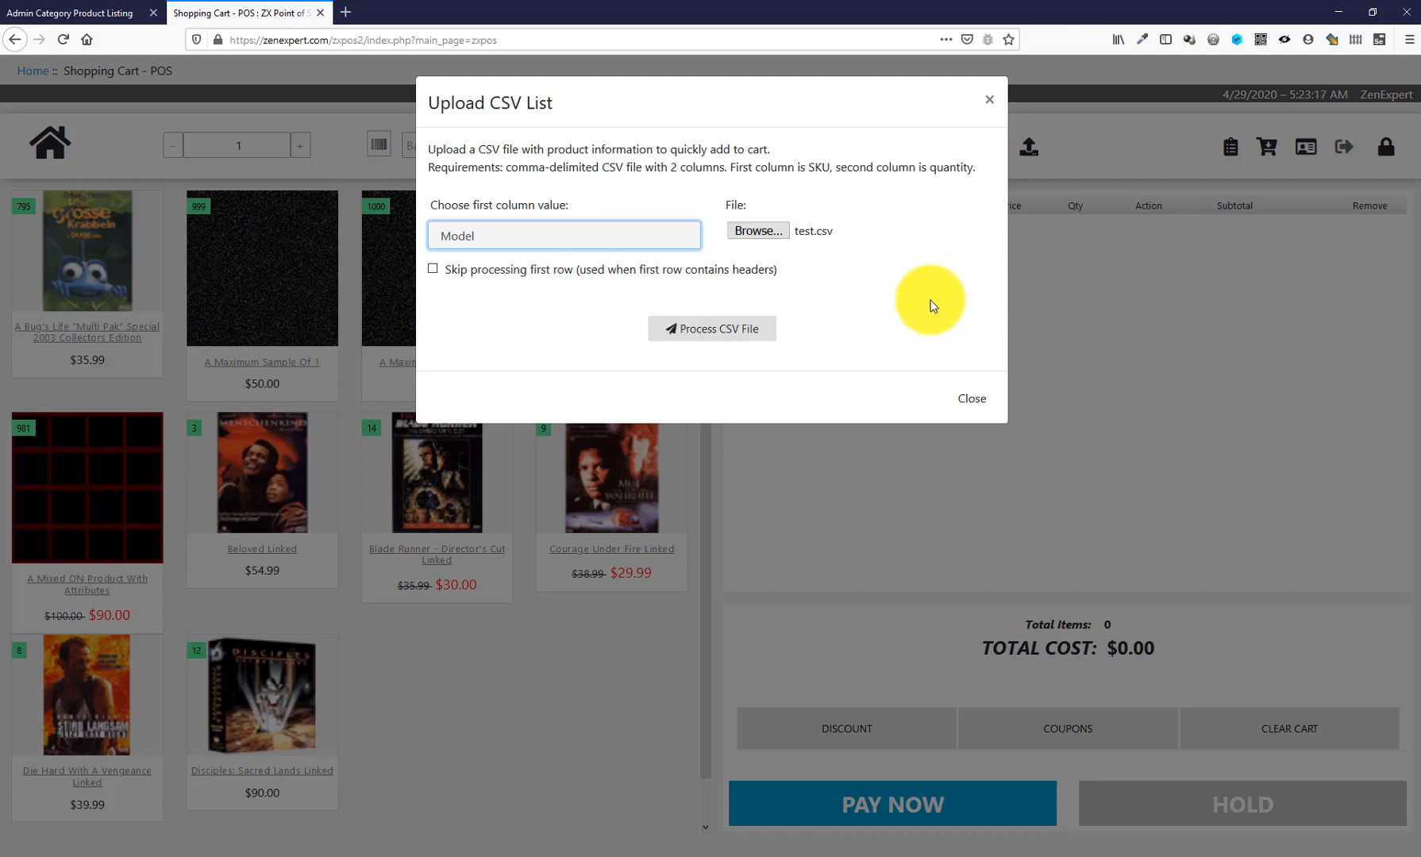
click(727, 337)
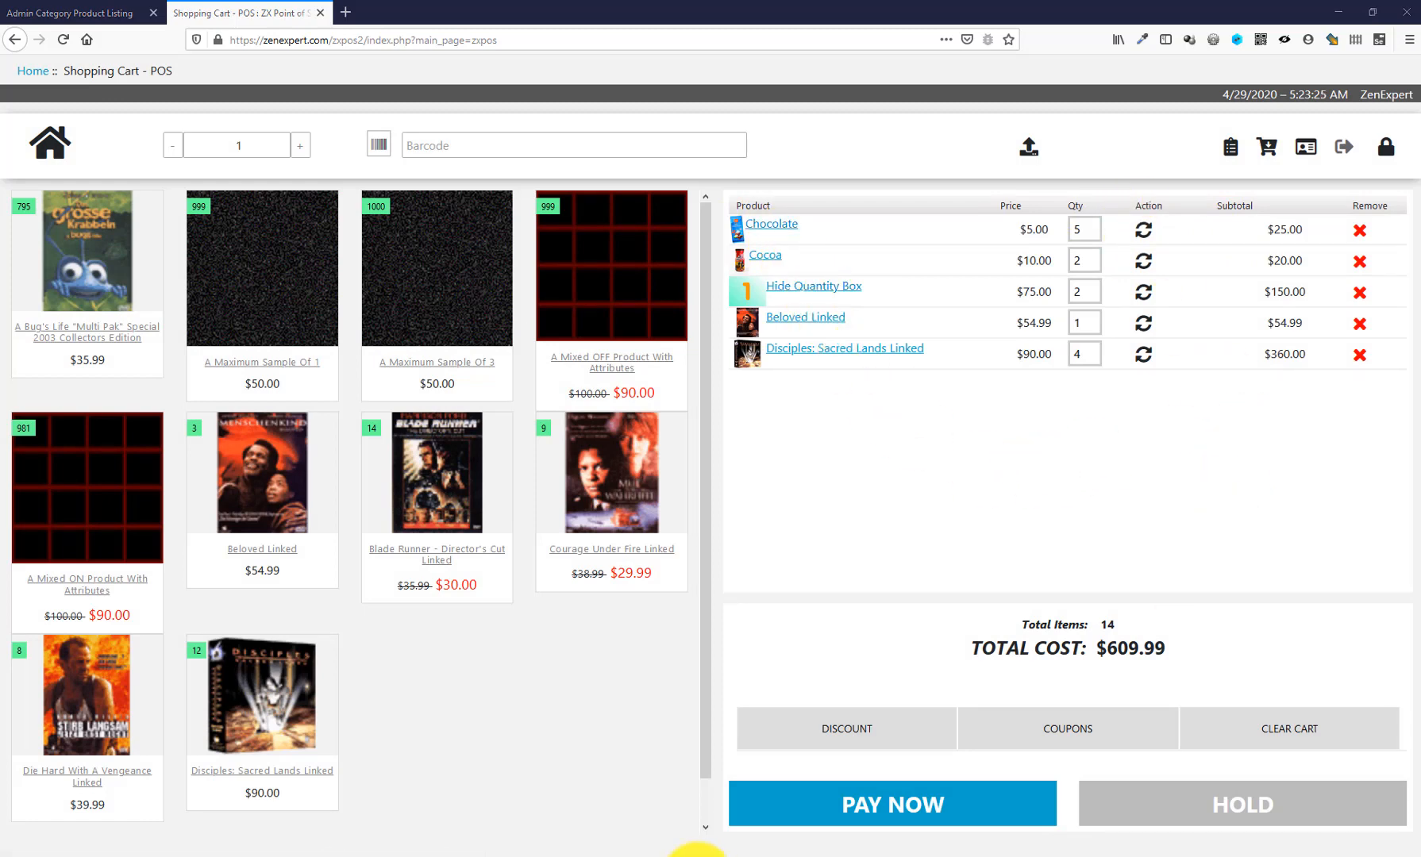
click(694, 852)
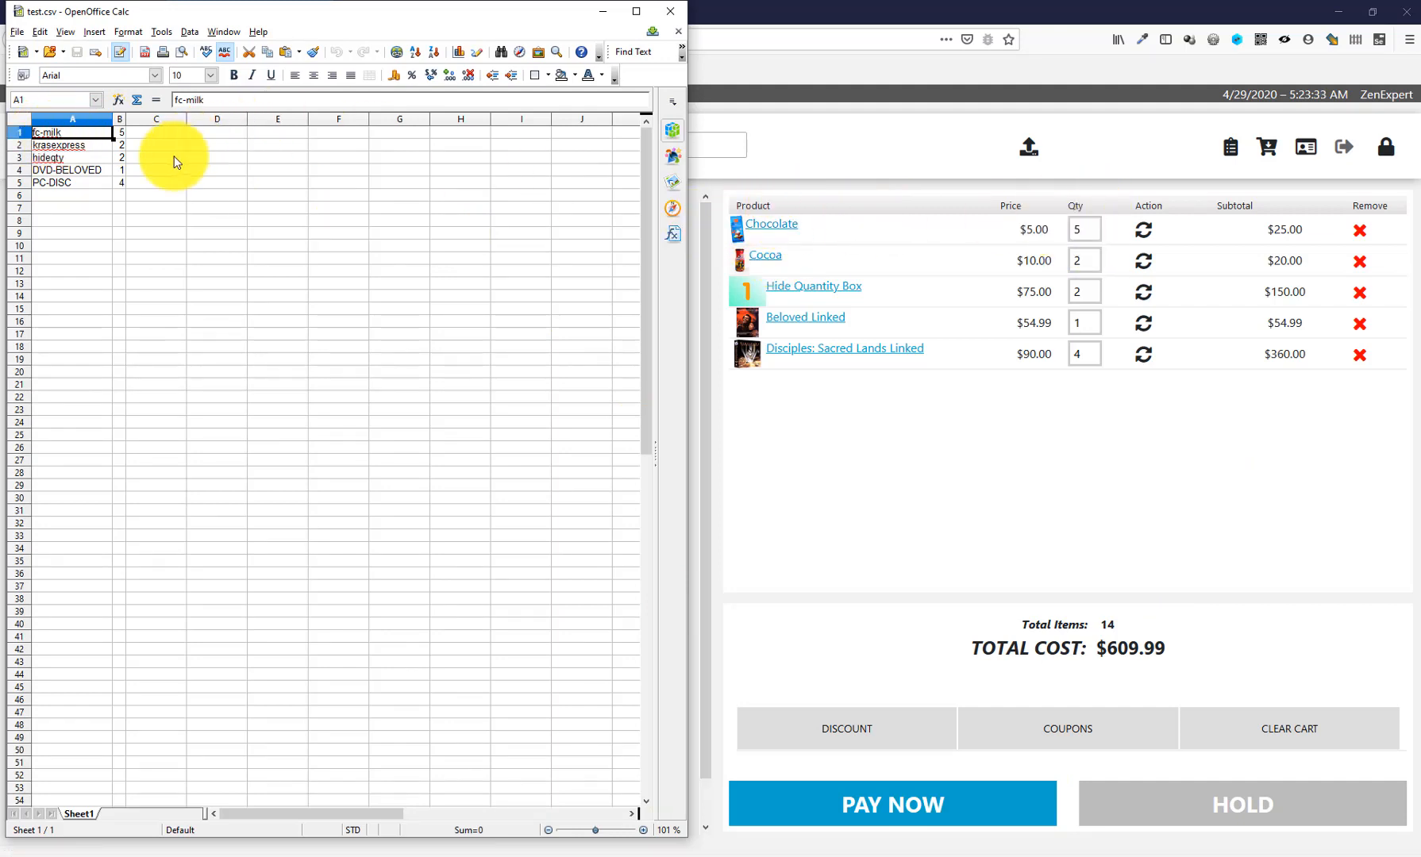
click(120, 132)
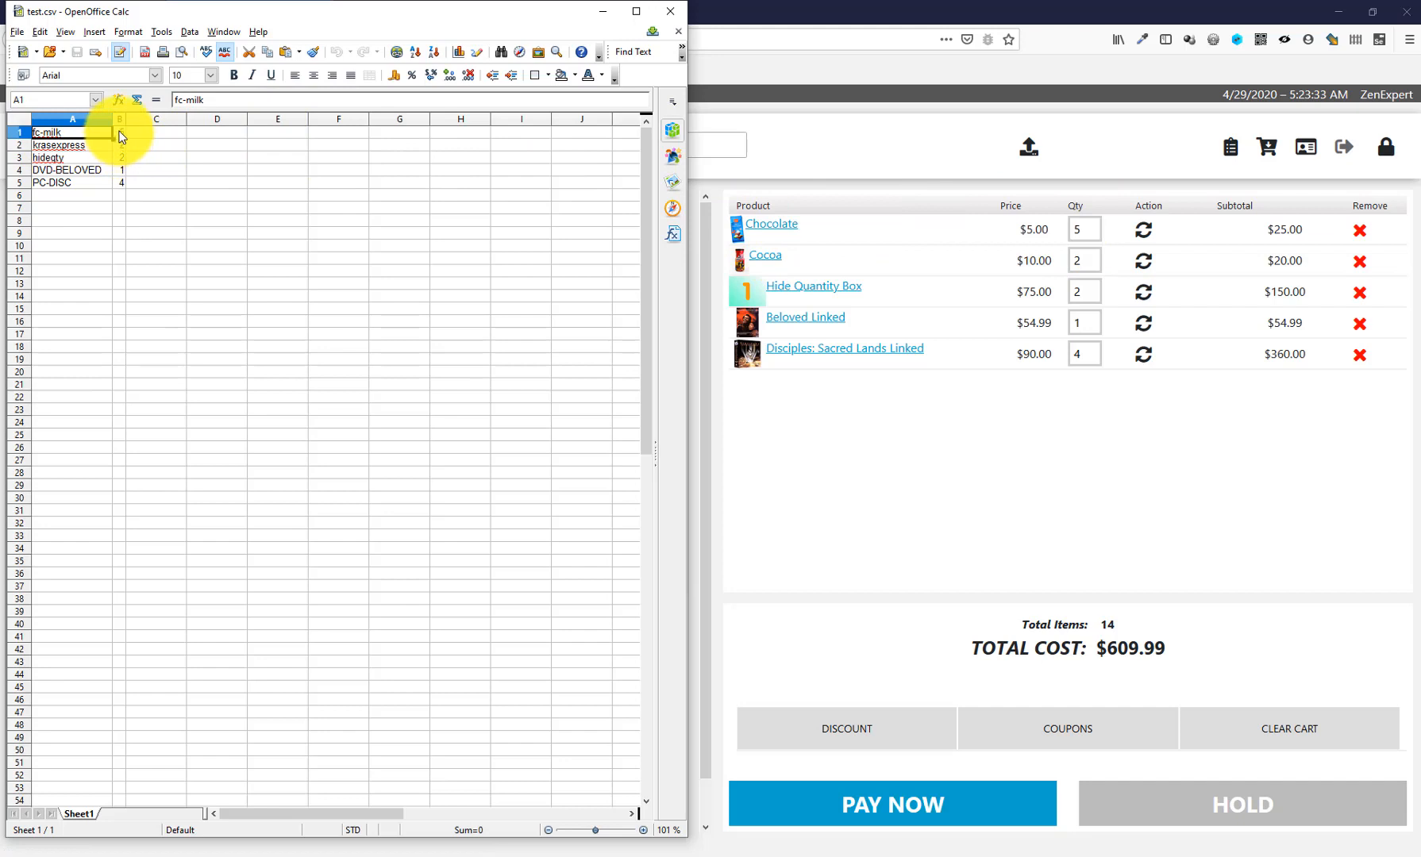
click(43, 145)
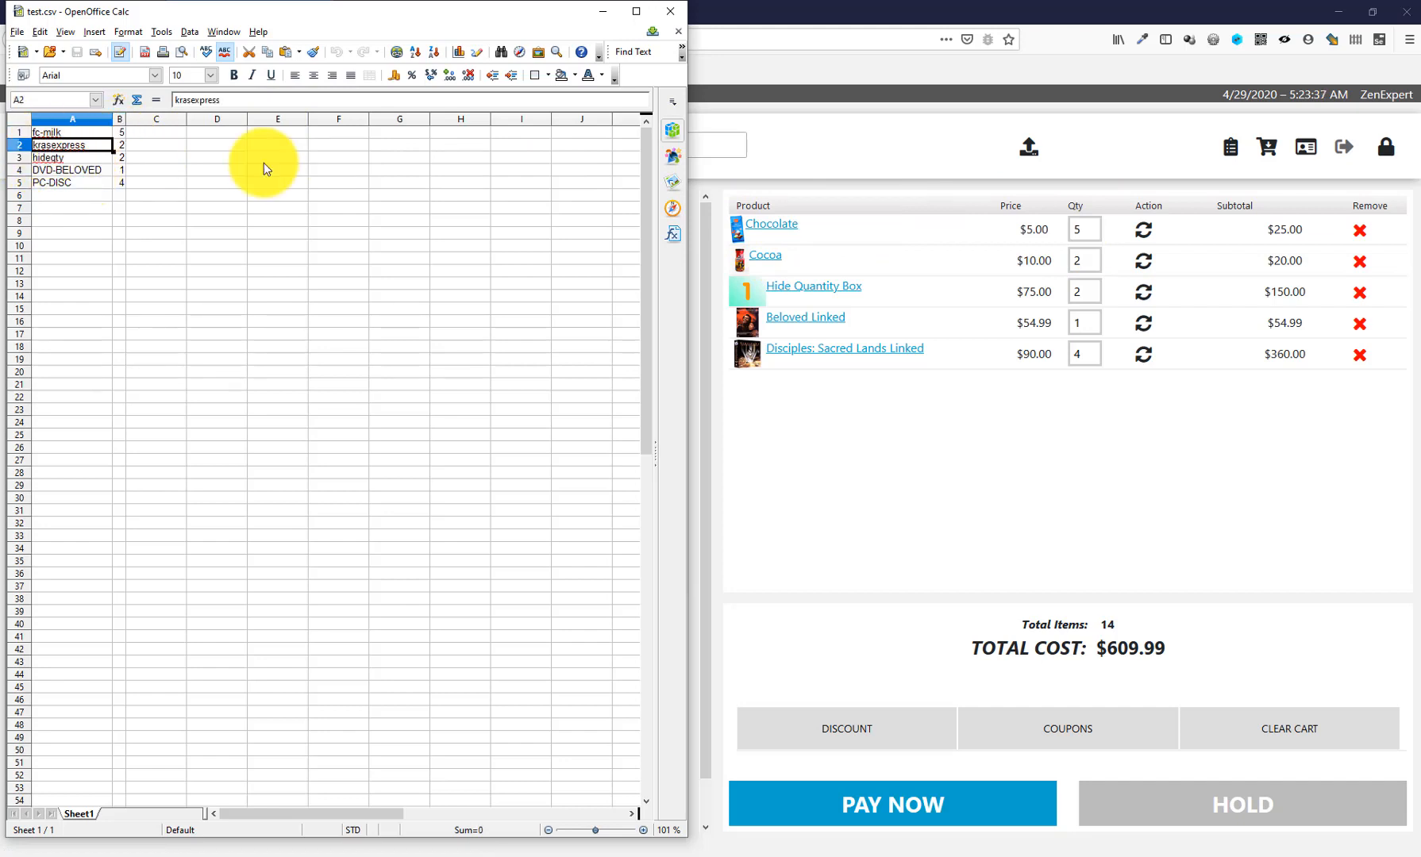
click(1085, 260)
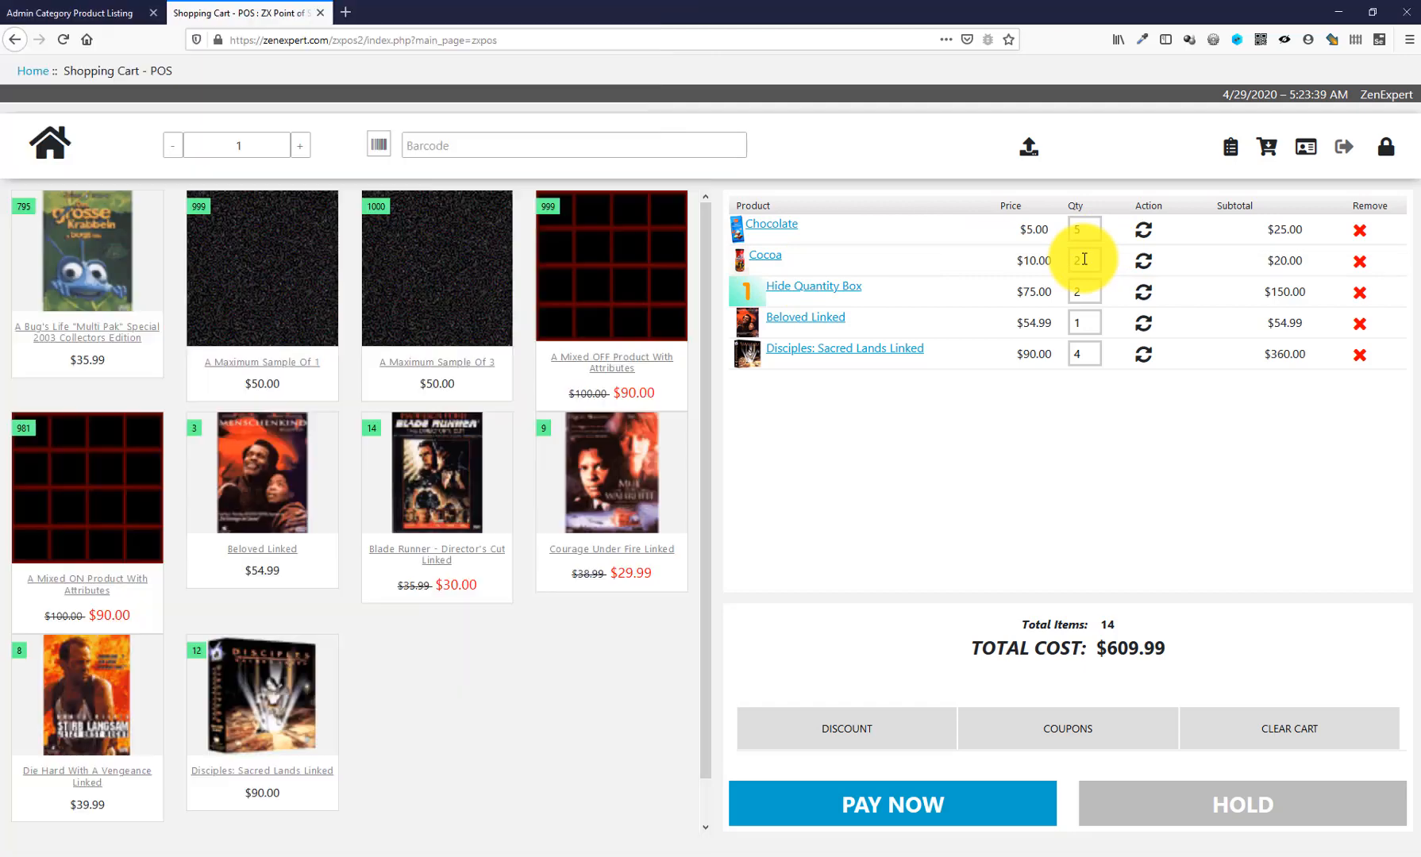
click(679, 847)
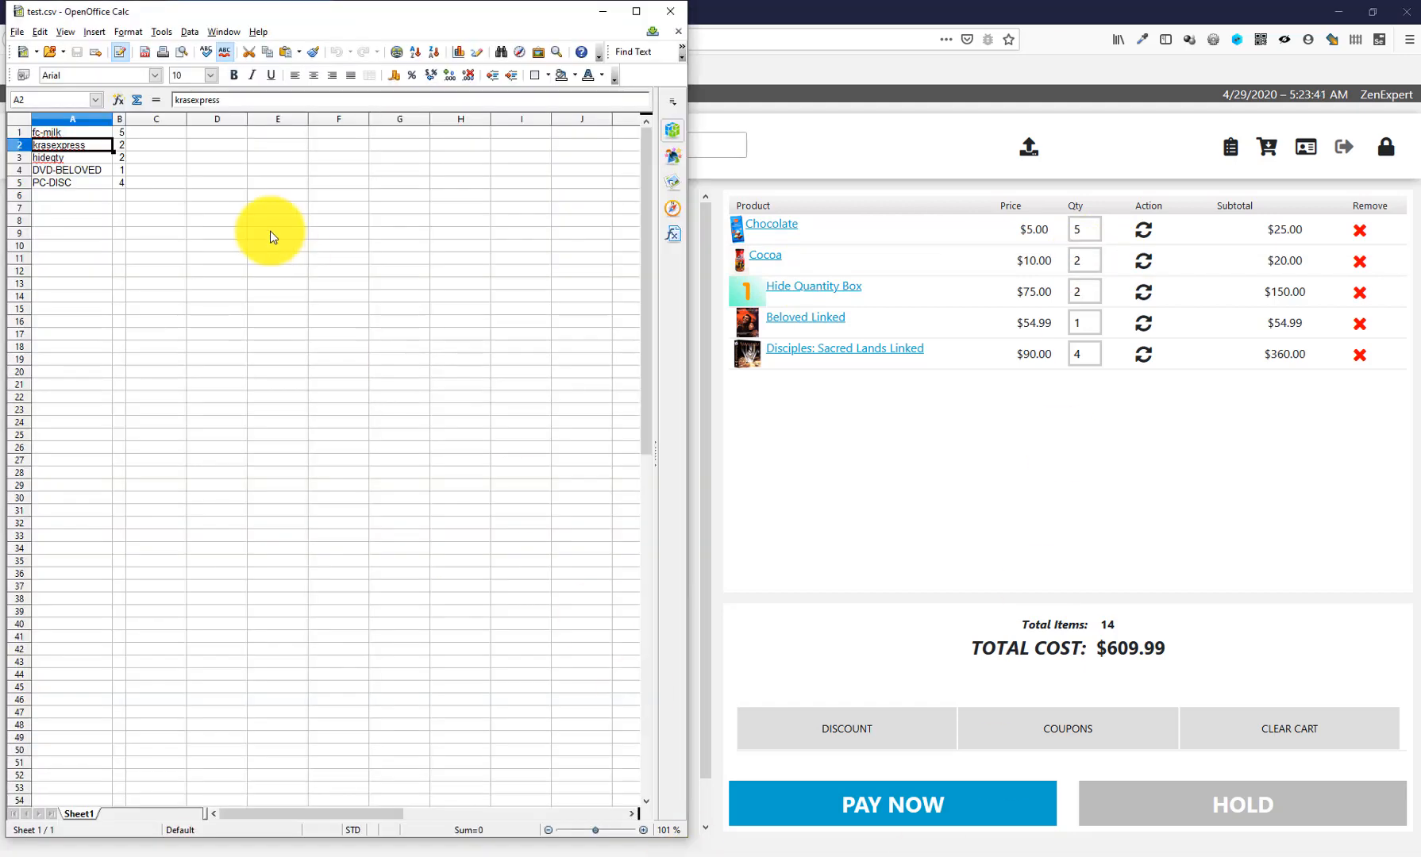
click(49, 161)
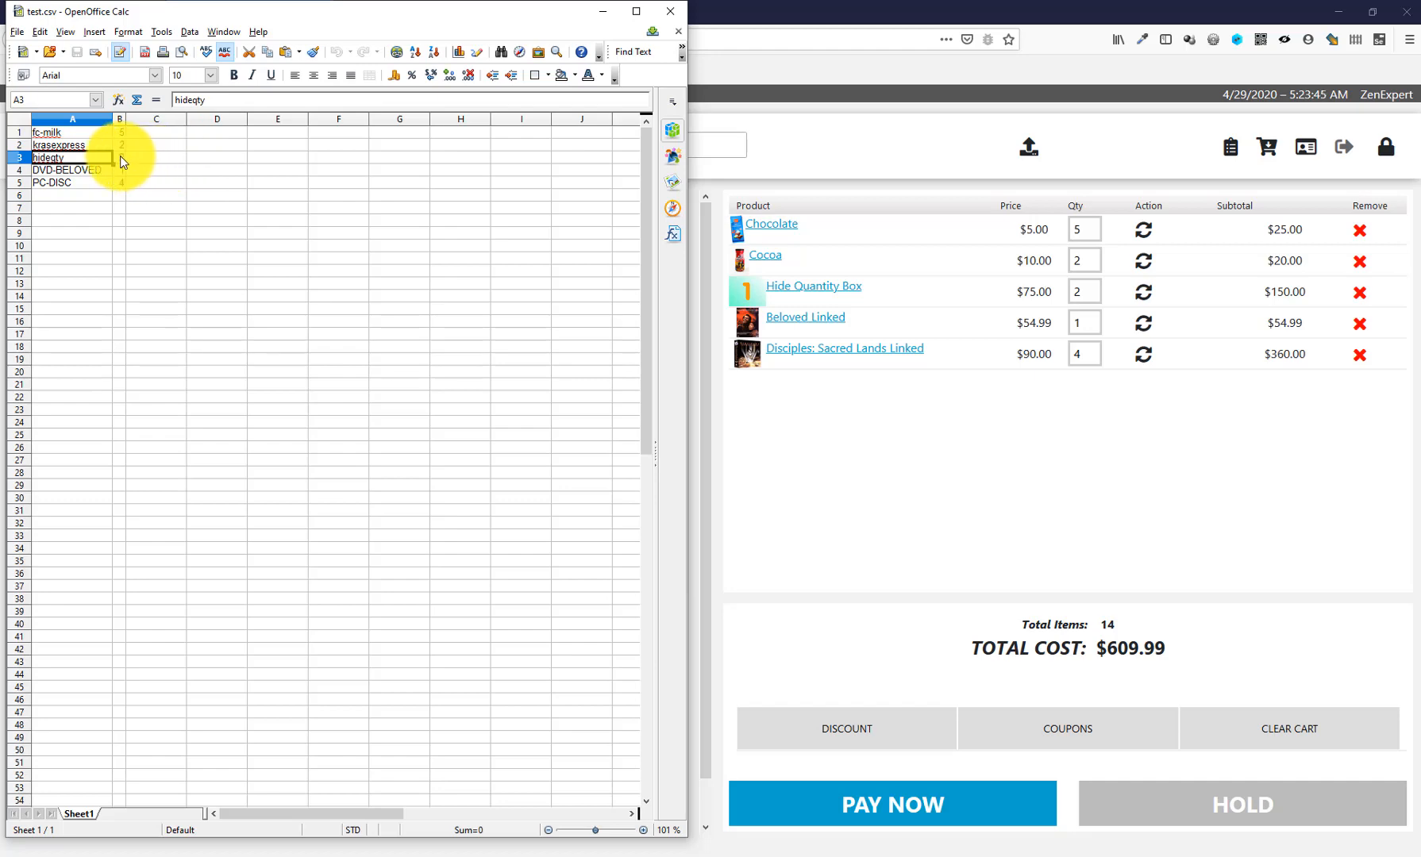
double_click(1086, 292)
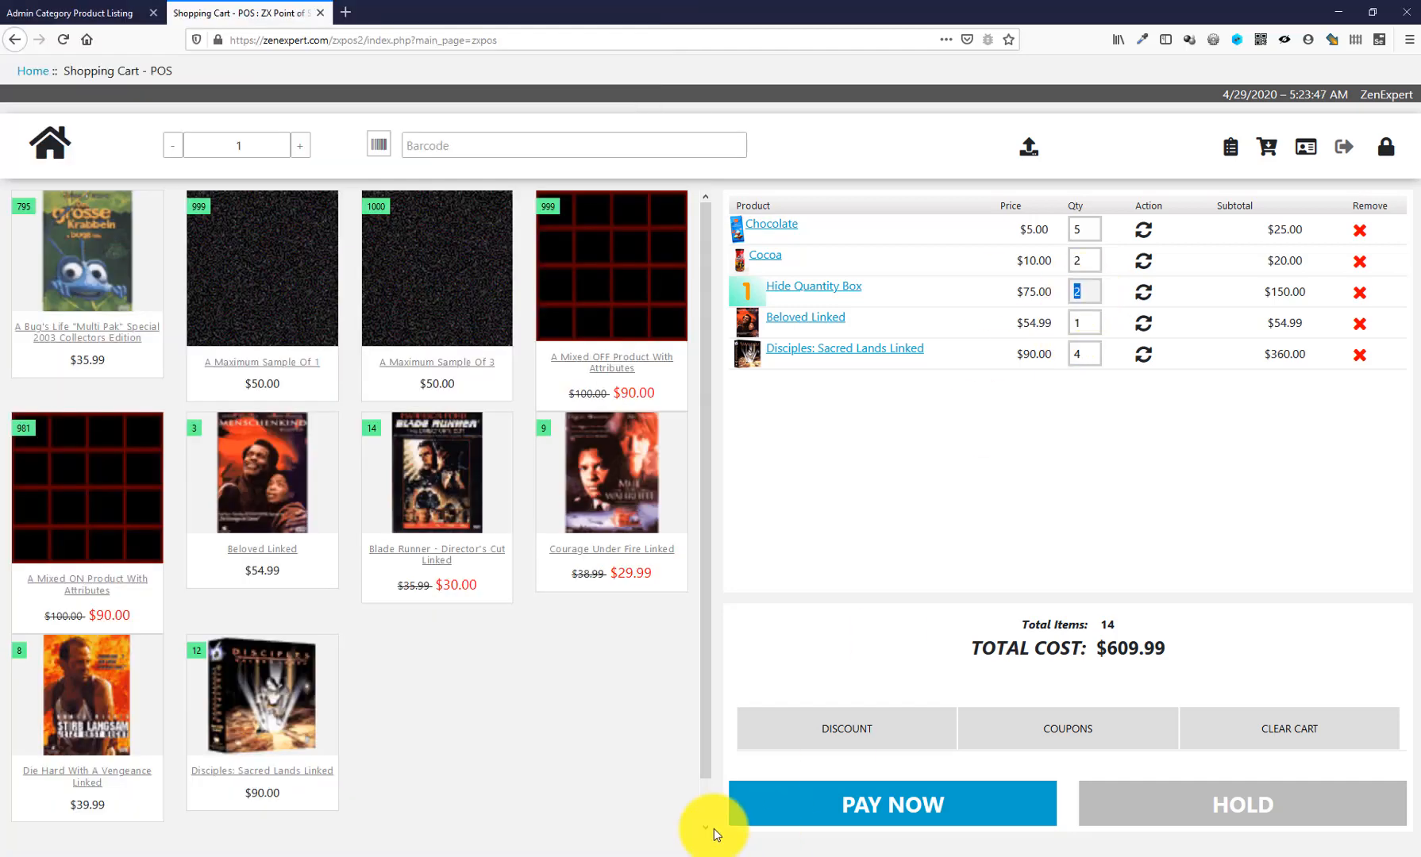
click(677, 844)
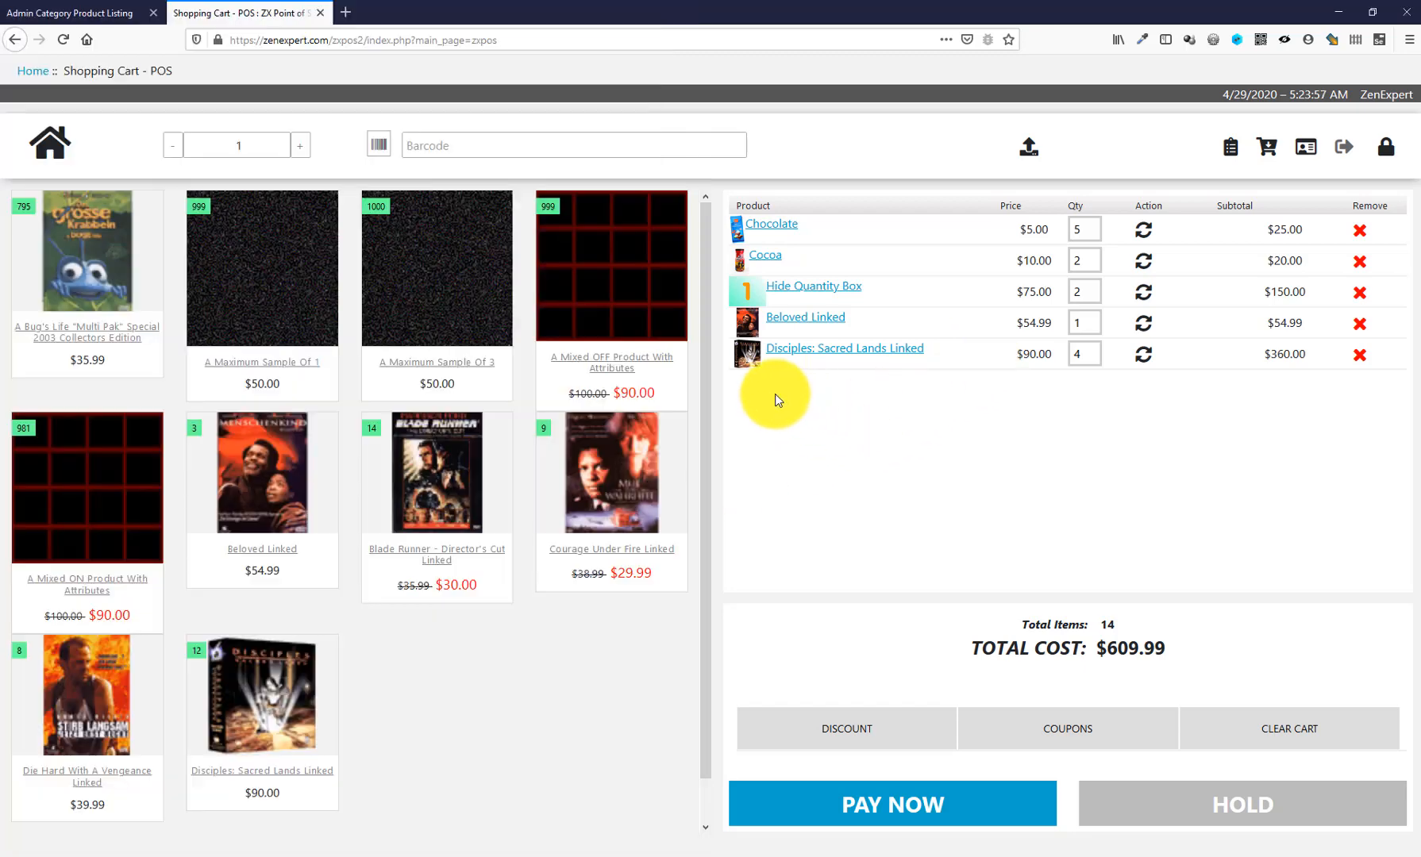
click(782, 401)
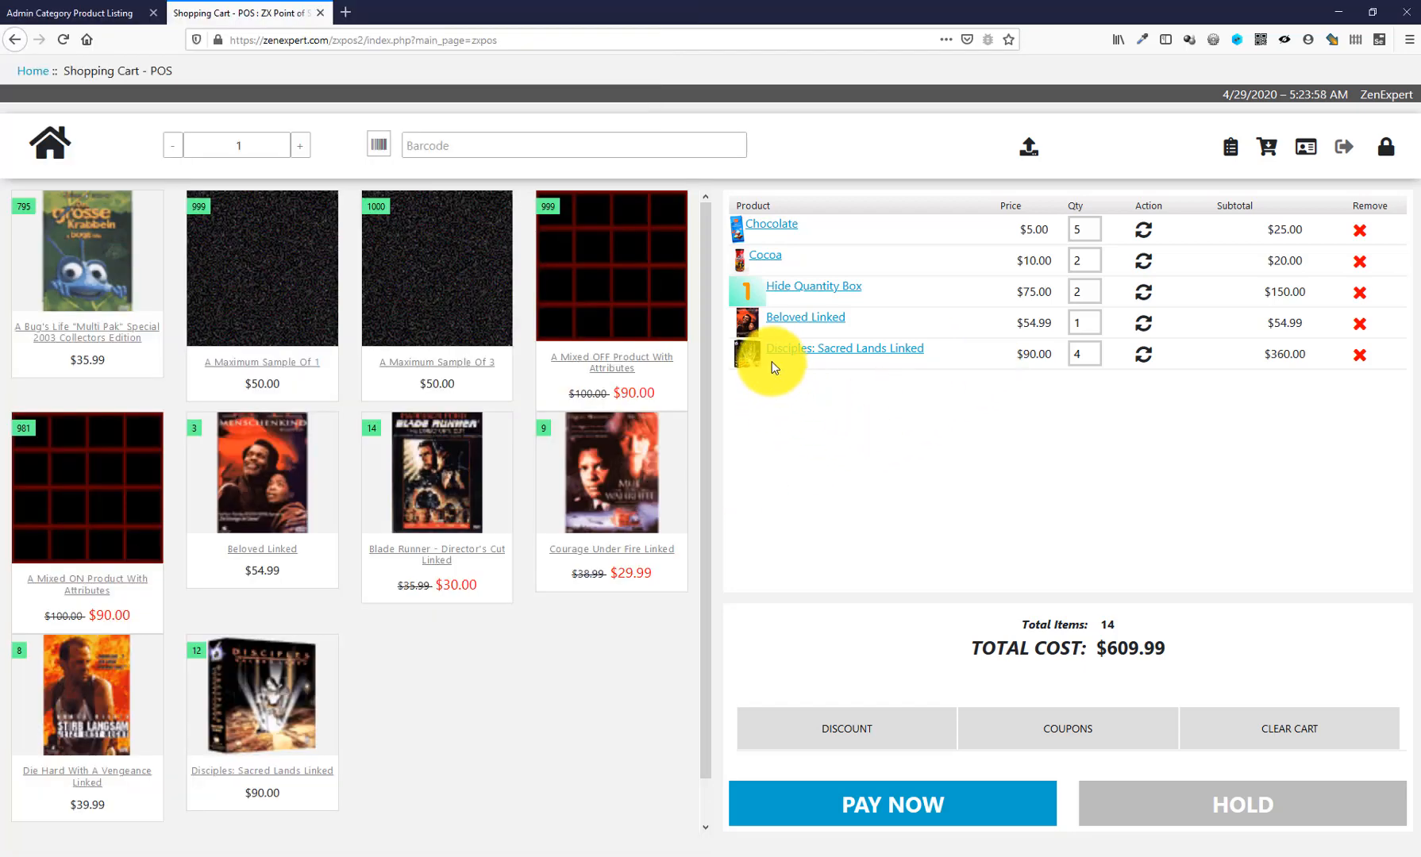
double_click(1093, 358)
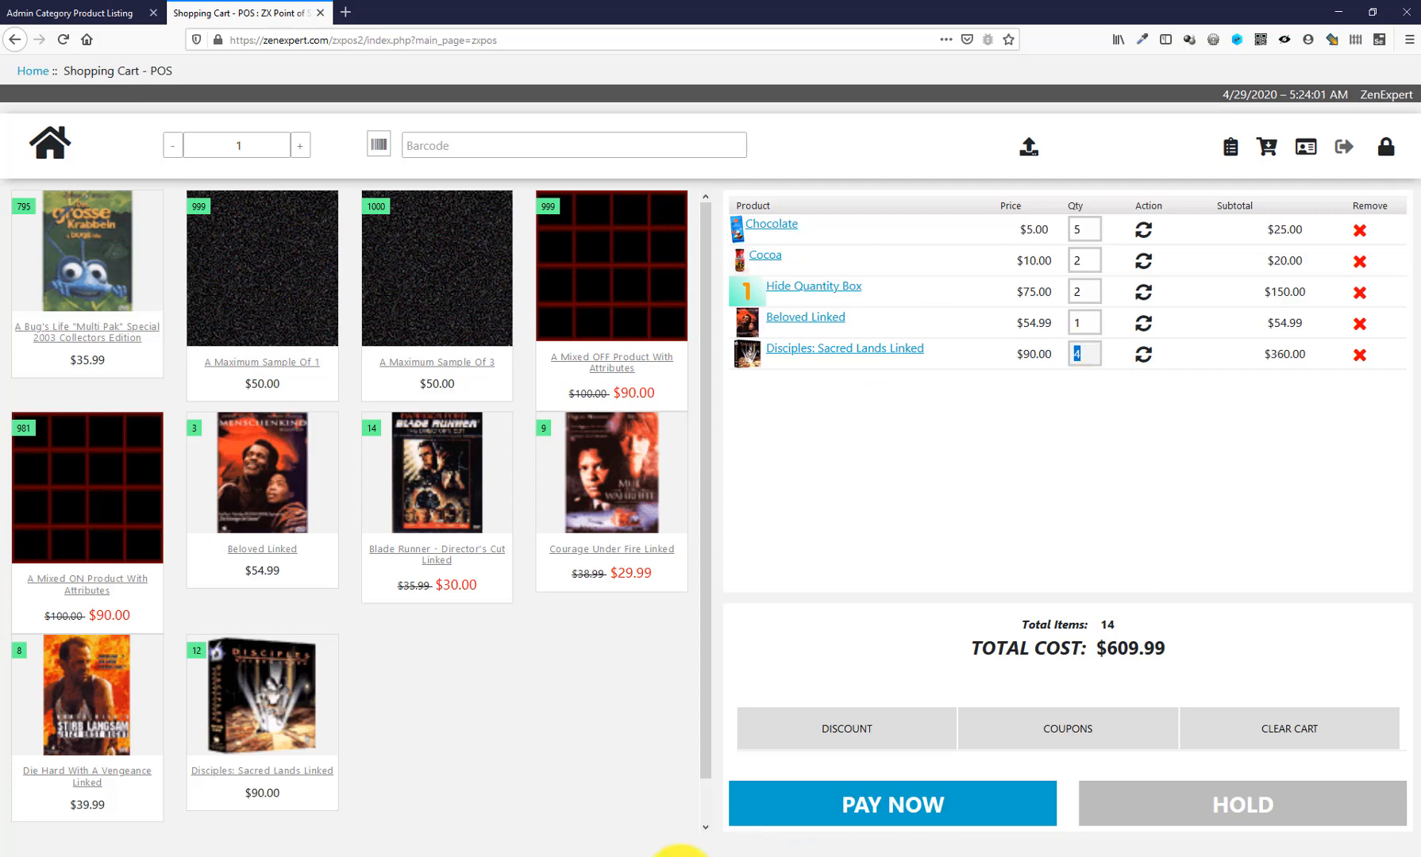
click(675, 855)
click(1057, 472)
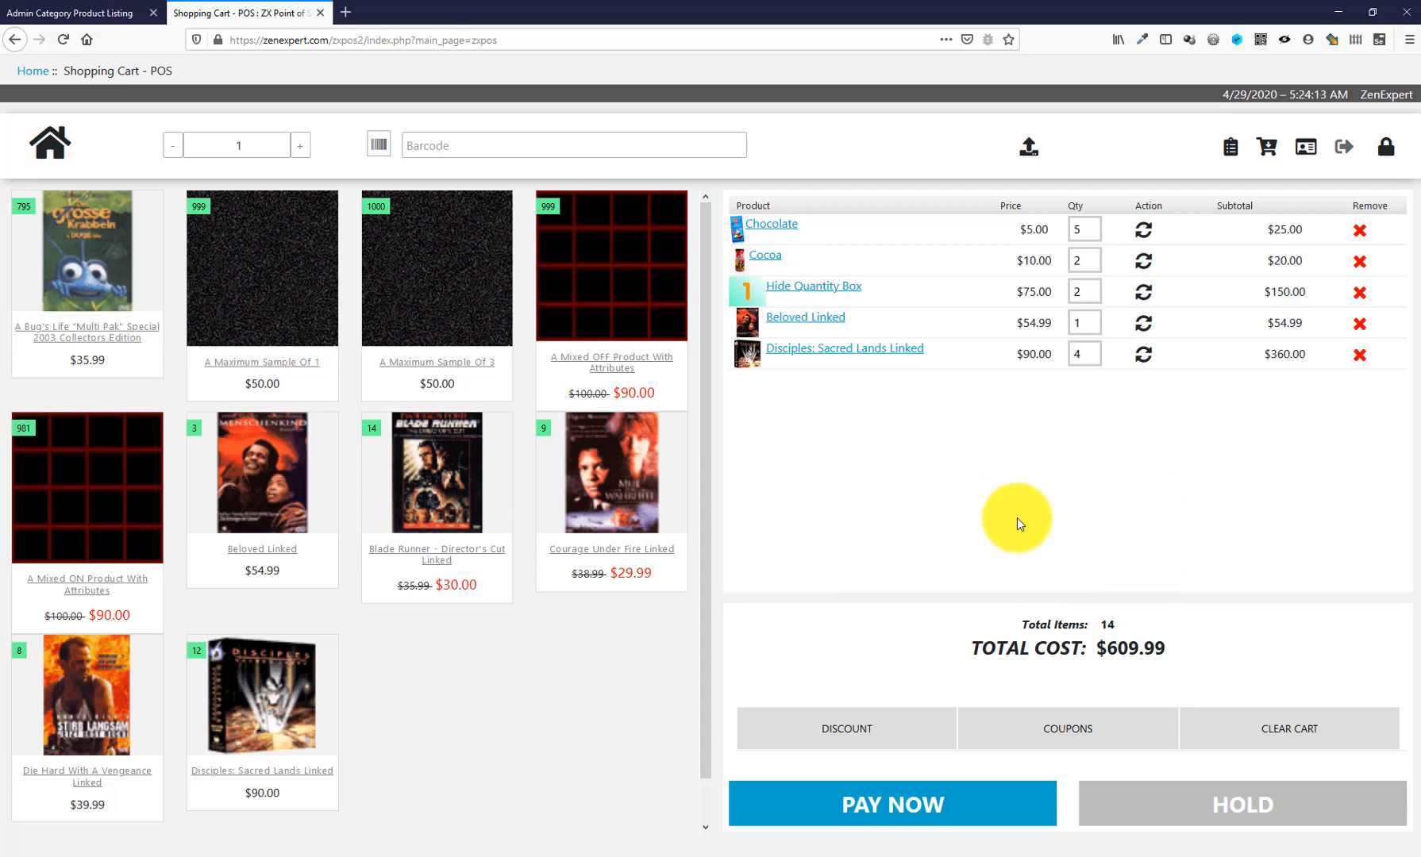
- Lock the POS screen, try unlocking with an empty password, and reload with F5 to confirm
click(1385, 151)
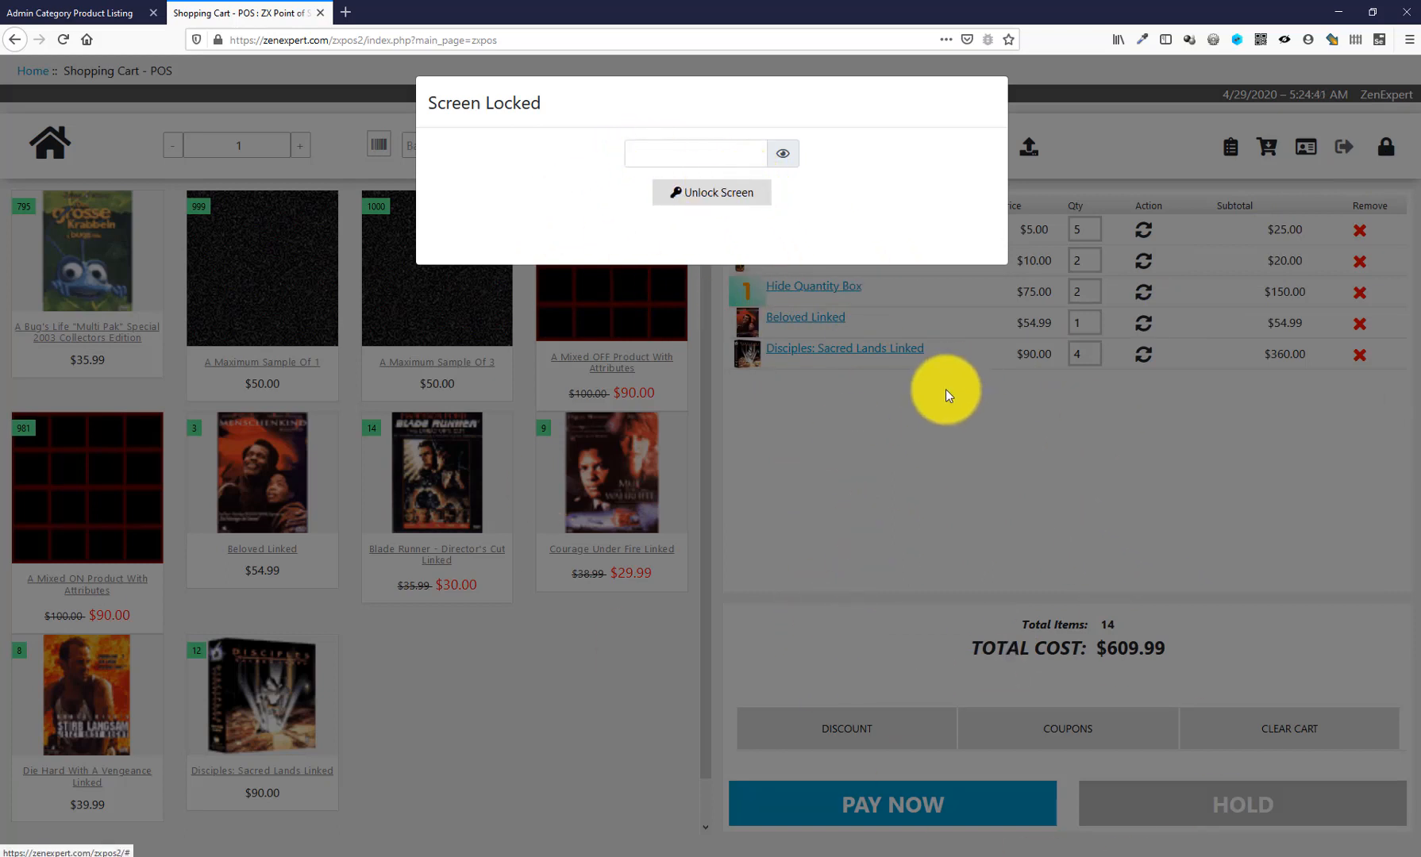
click(700, 208)
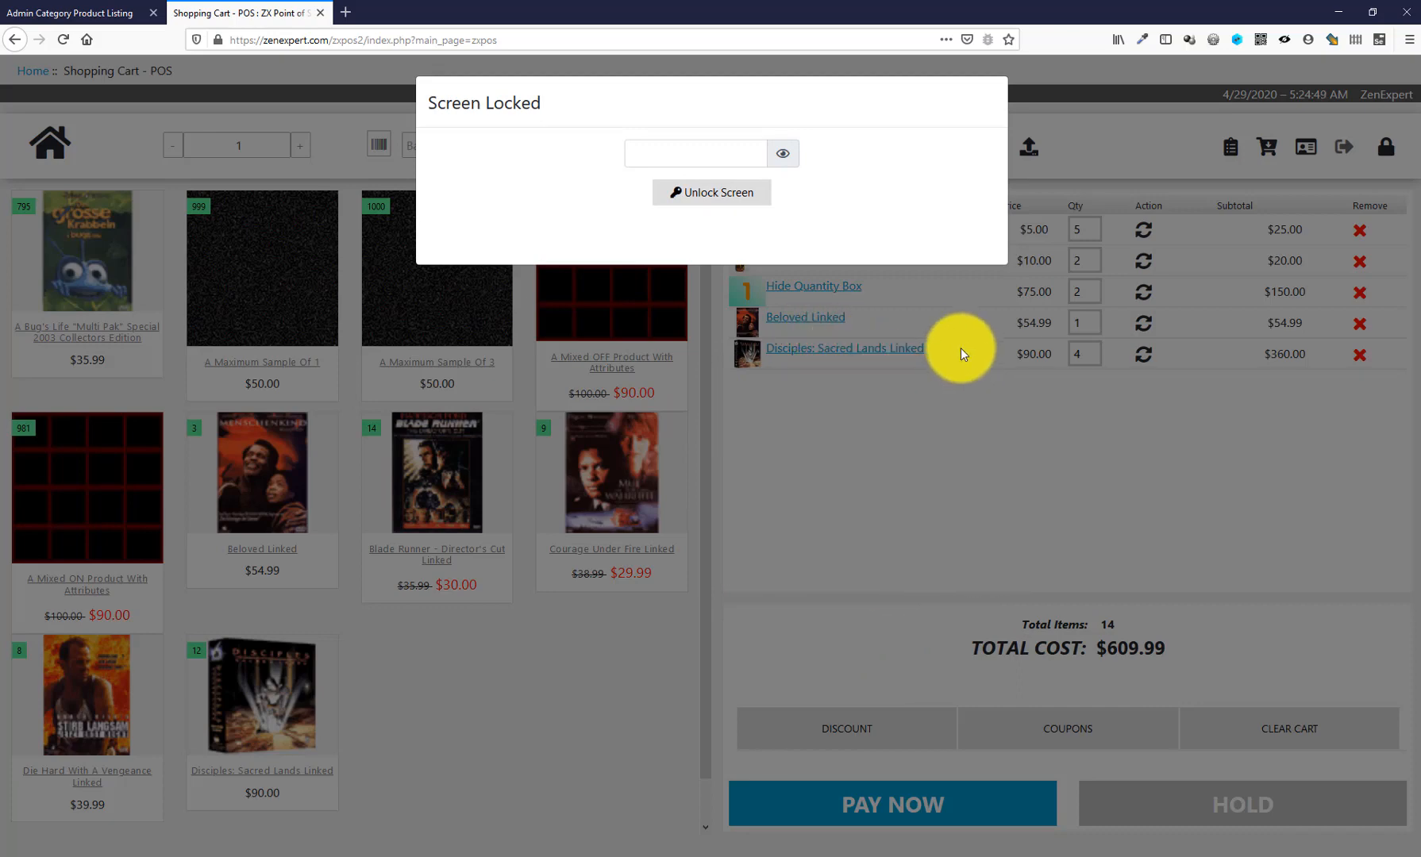
key(F5)
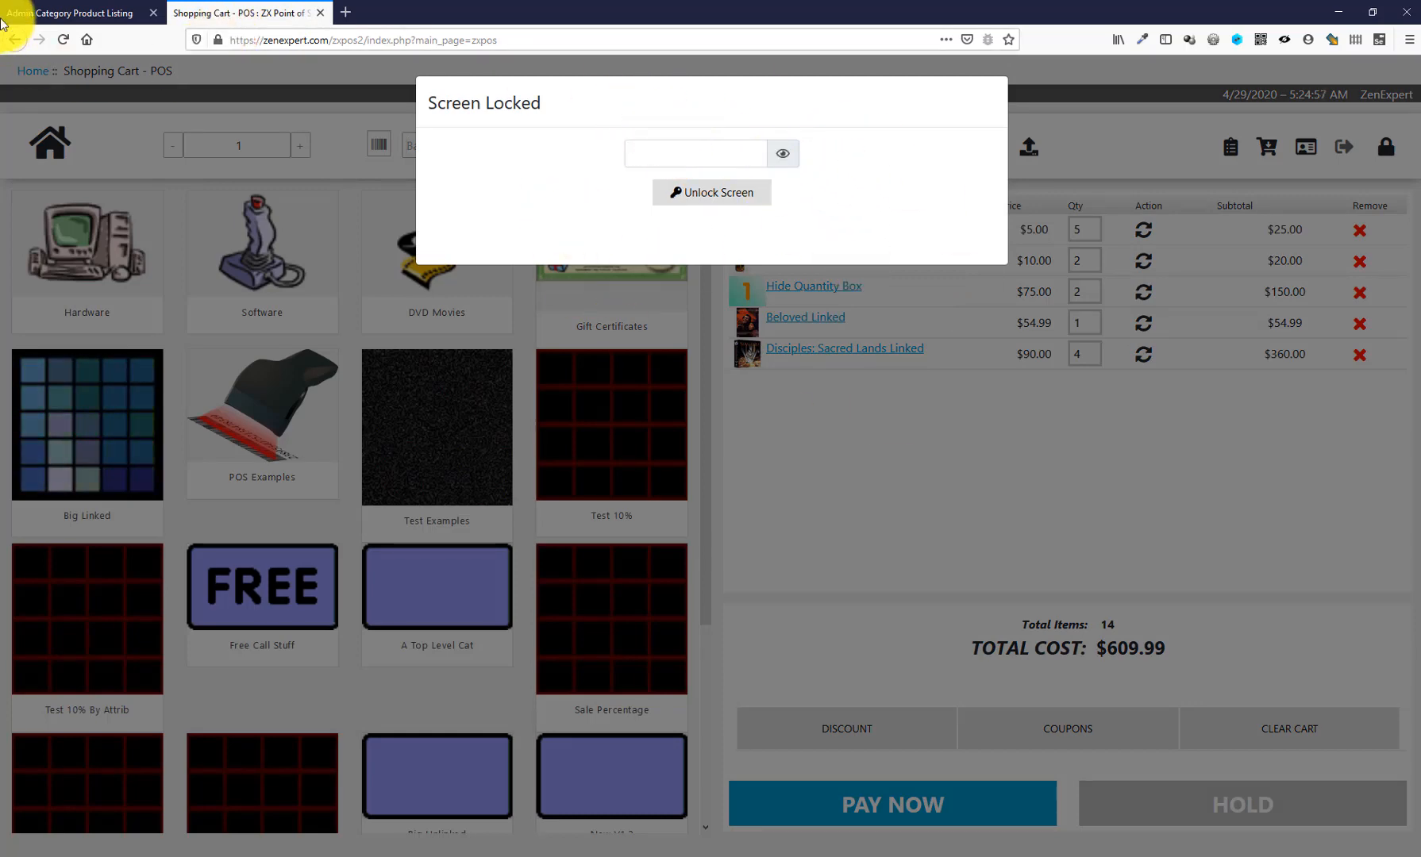
- In the admin, open the Screen Unlock password row under Configuration > ZX Point of Sale for editing
click(71, 12)
mouse_move(62, 174)
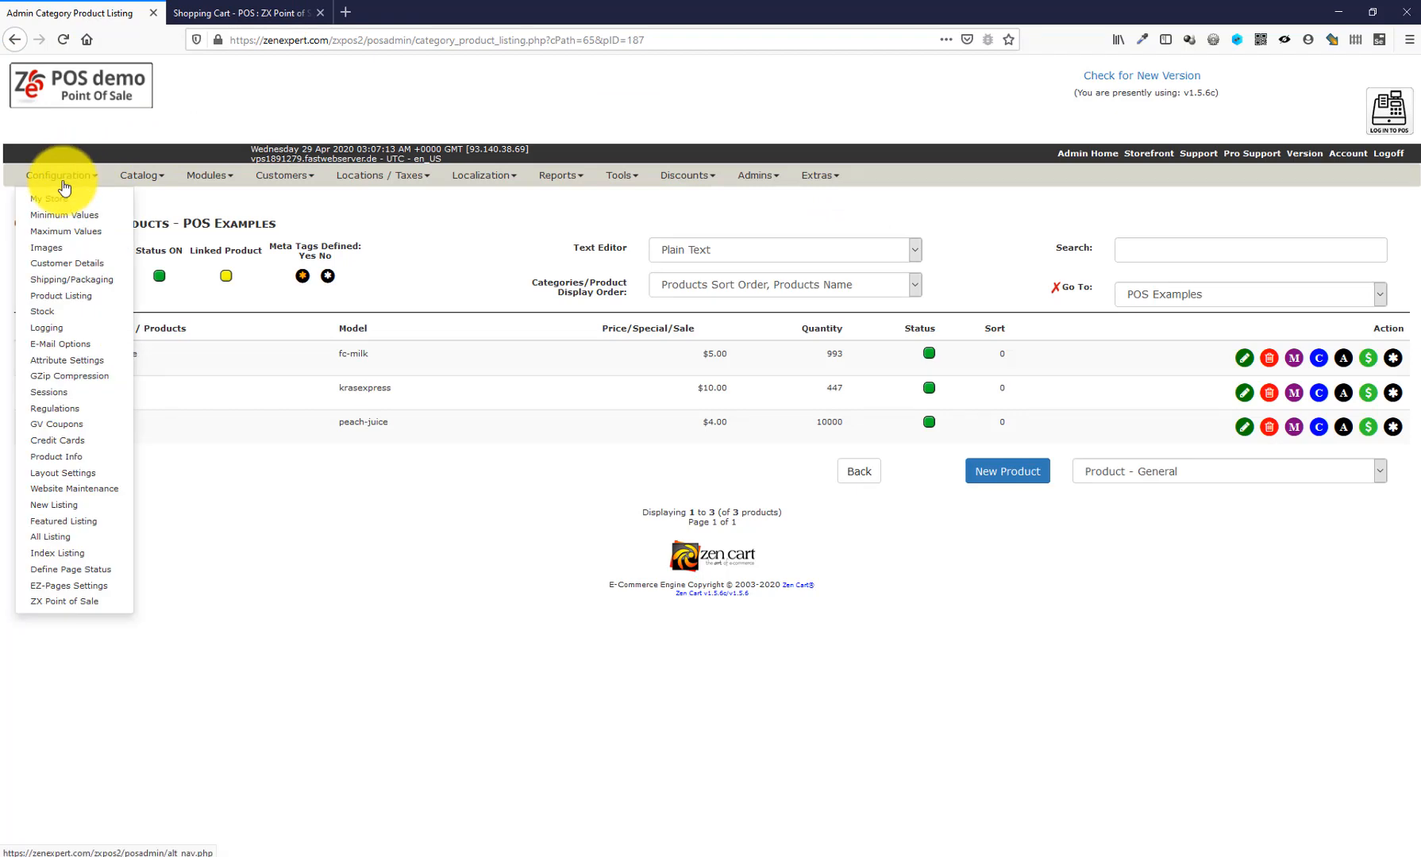
click(61, 605)
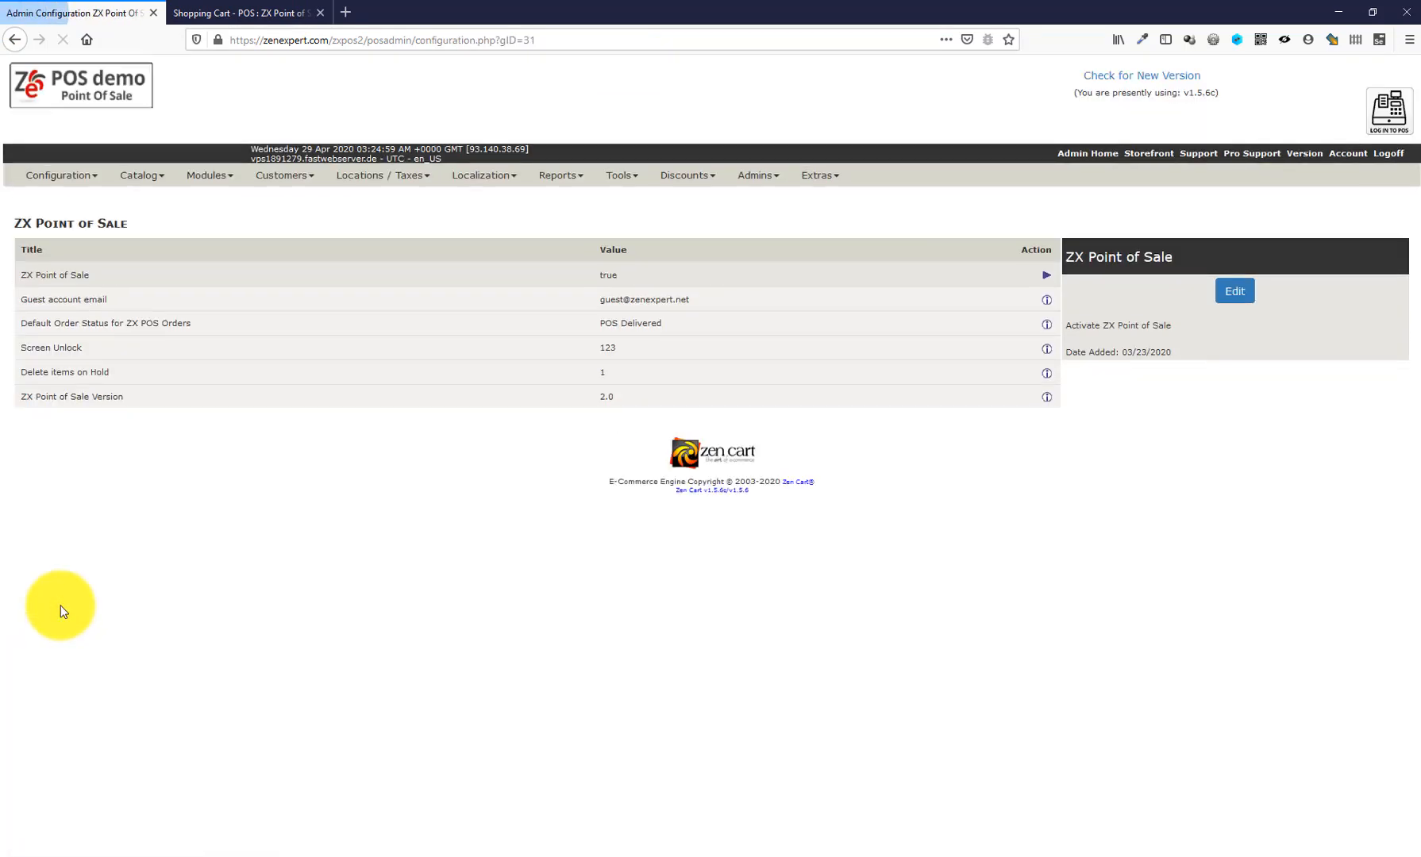
click(622, 350)
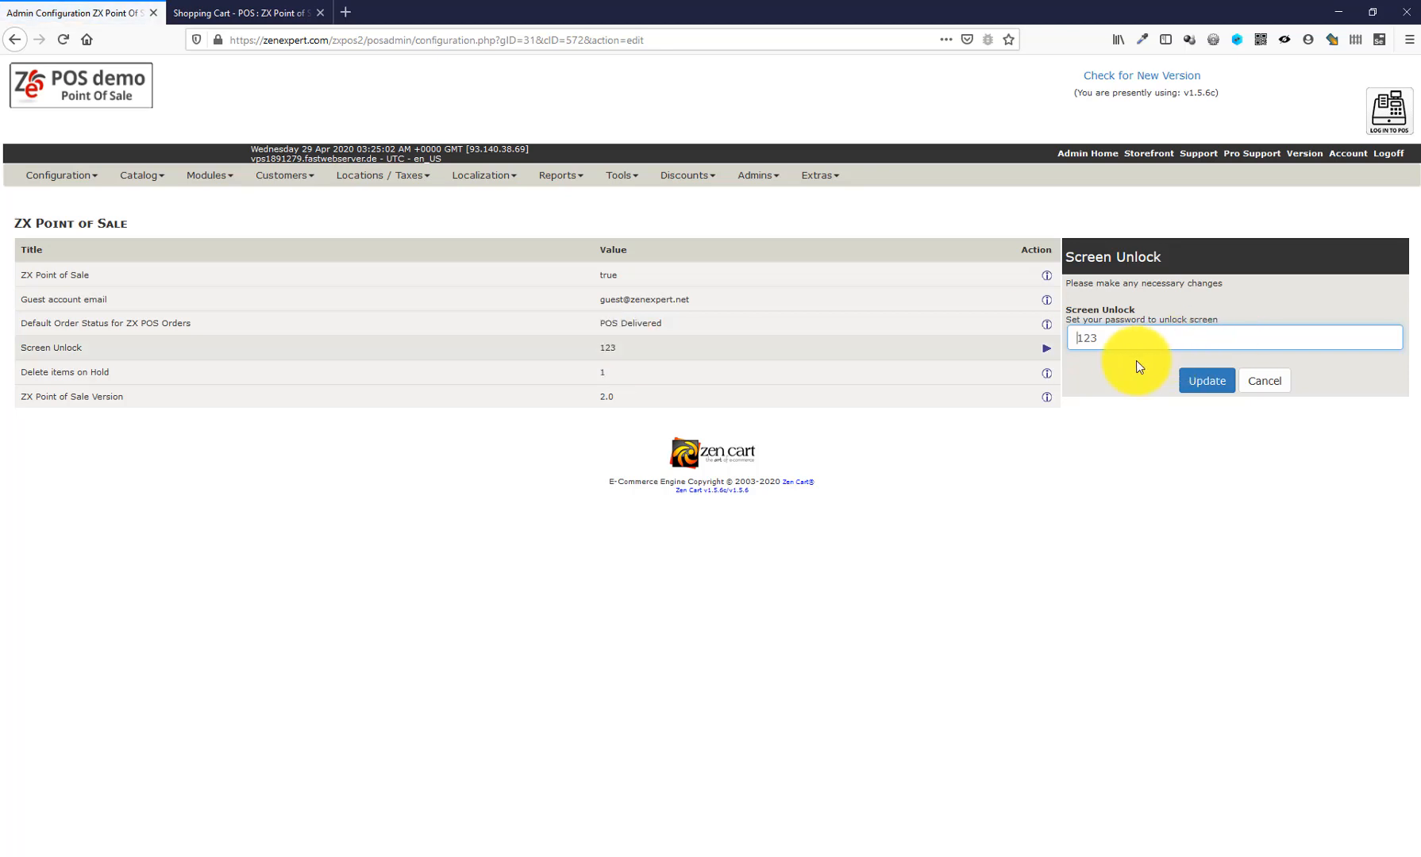
- Enter the admin-set unlock password, check it briefly, and unlock the POS to the 14-item $609.99 cart
click(250, 14)
click(706, 147)
text(123)
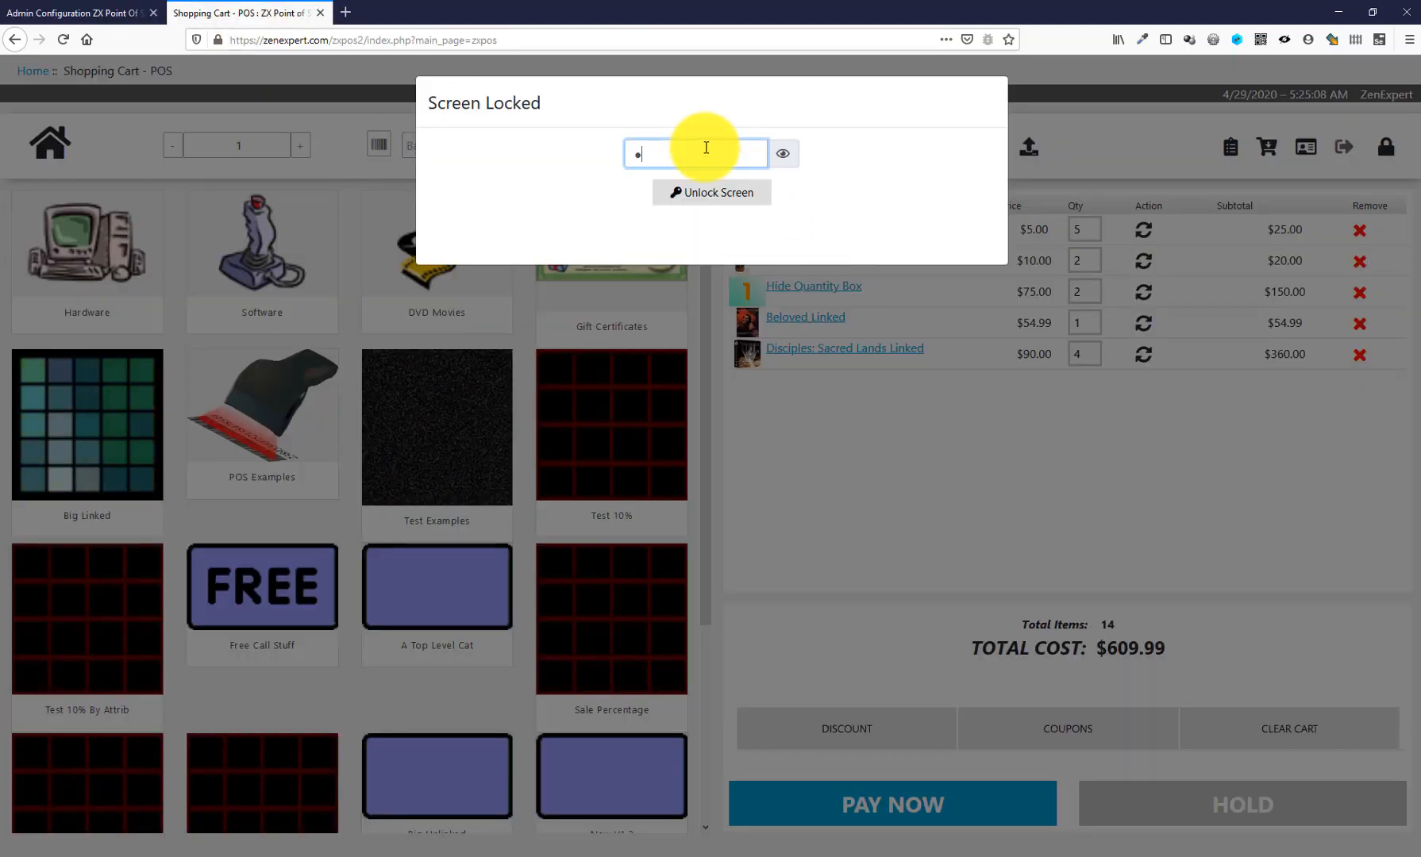
click(782, 153)
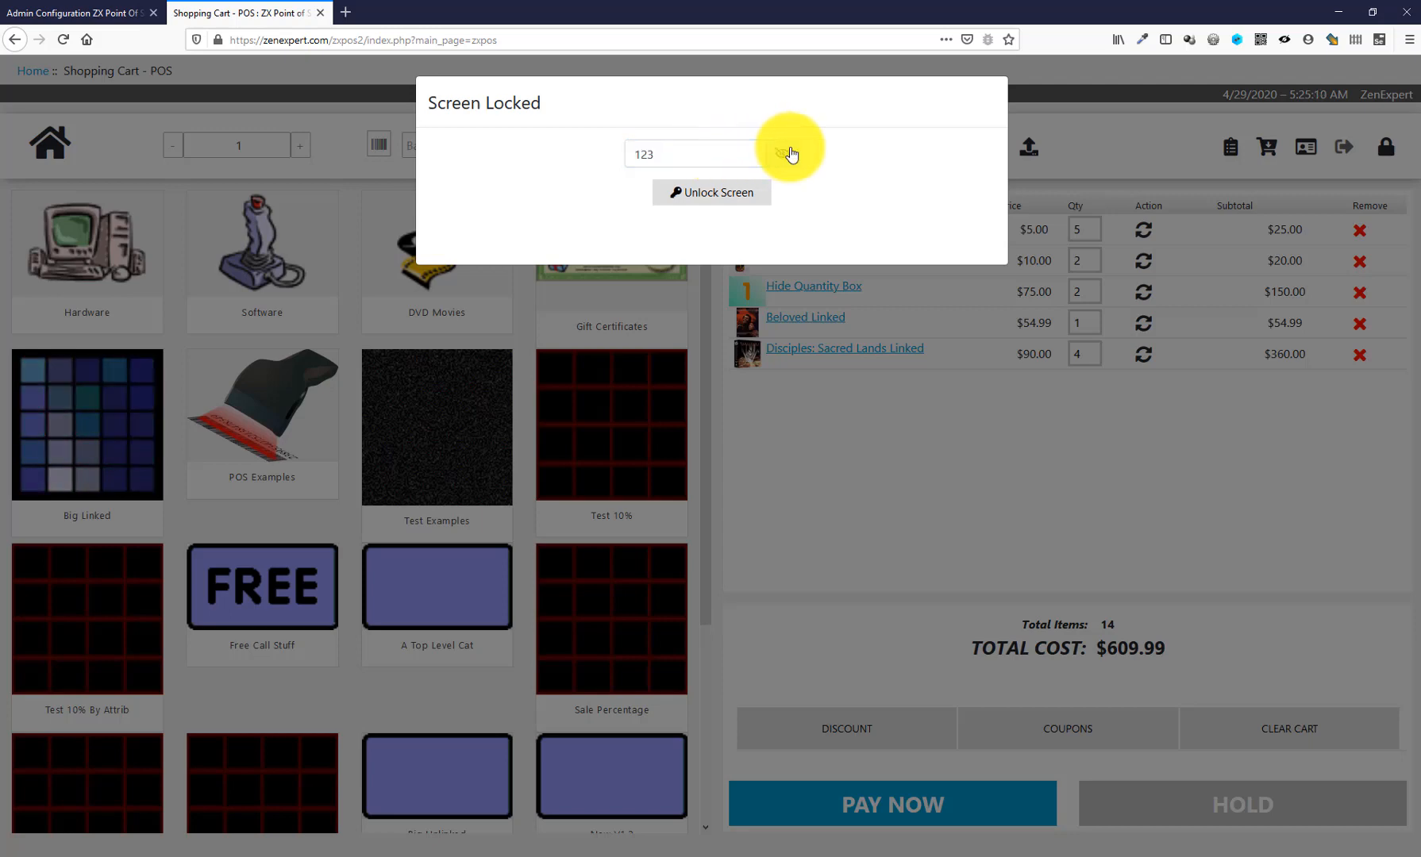
click(780, 154)
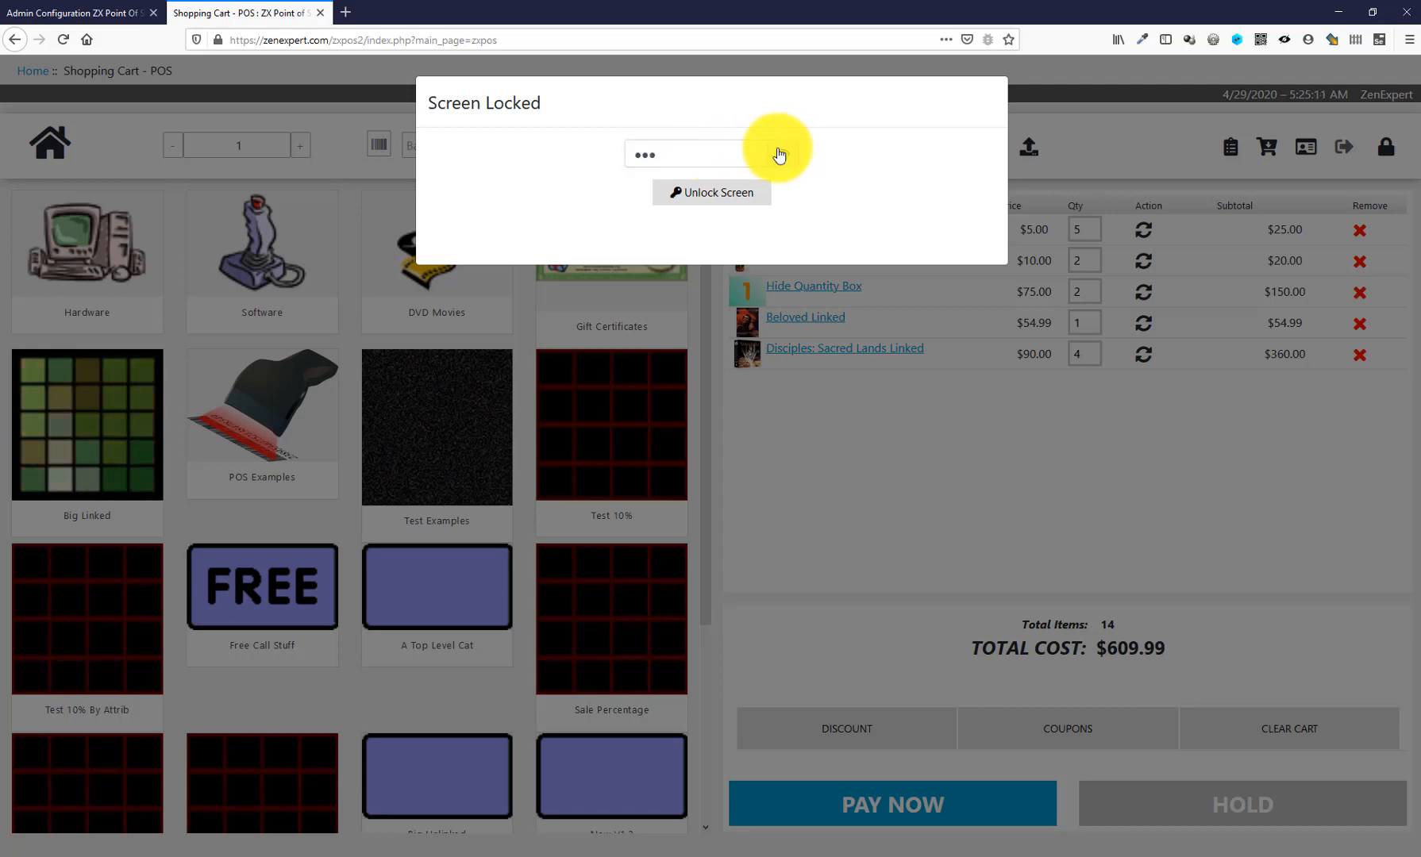
click(725, 191)
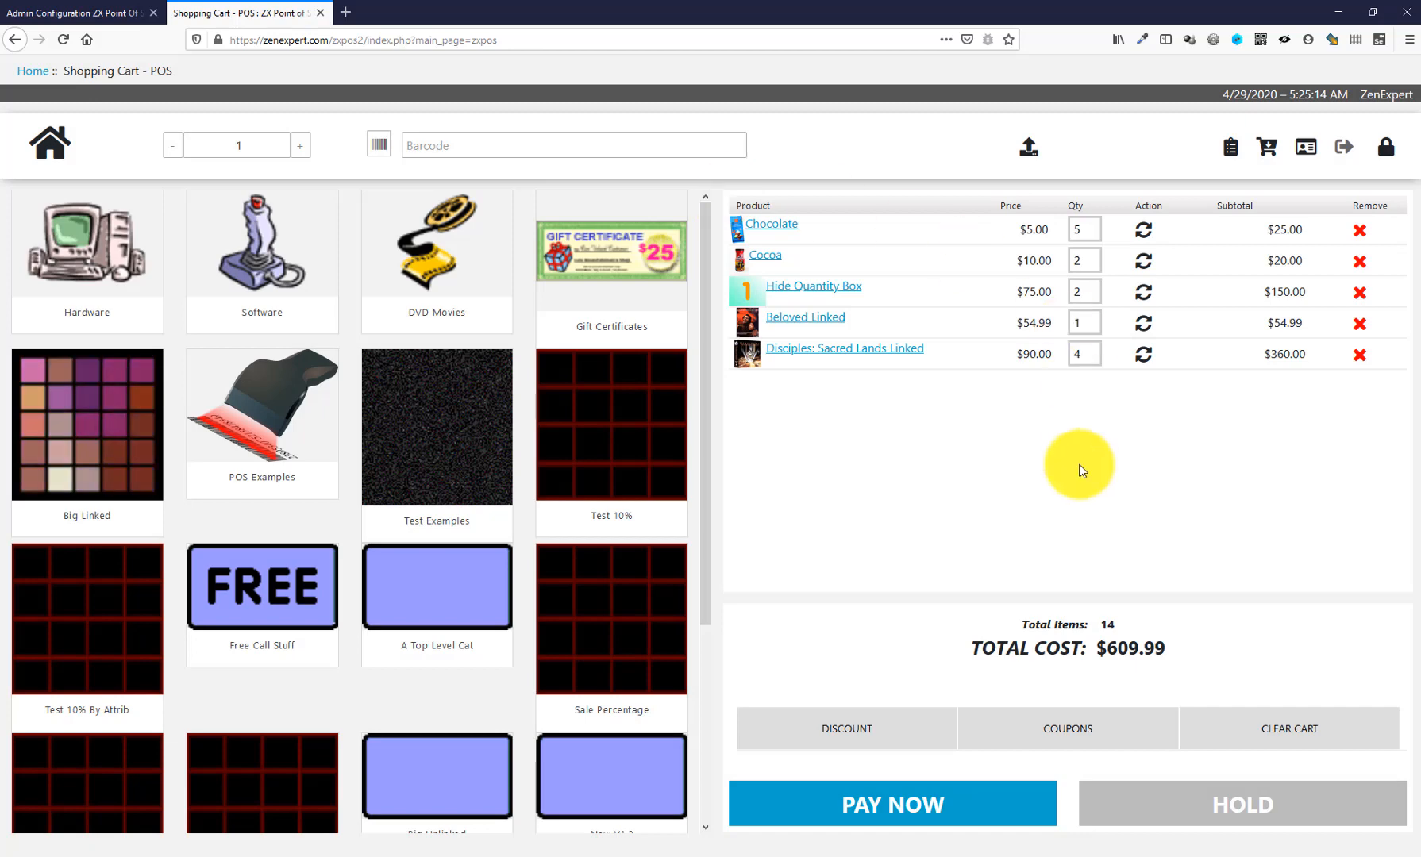